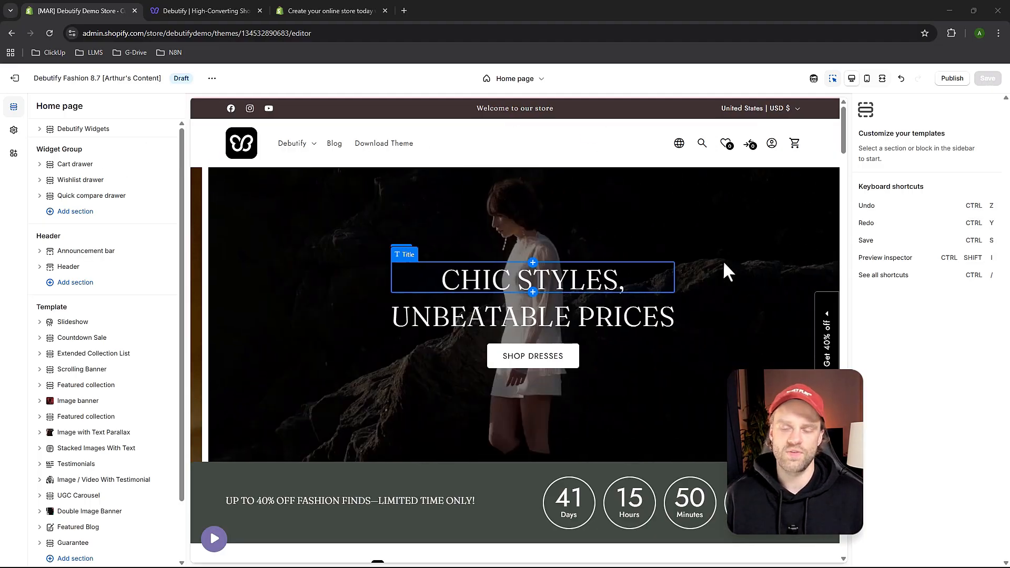
Review the draft Debutify Fashion 8.7 home page preview from the slideshow down to the From The Journal blog section.
scroll(725, 269, "down", 4)
scroll(724, 266, "down", 10)
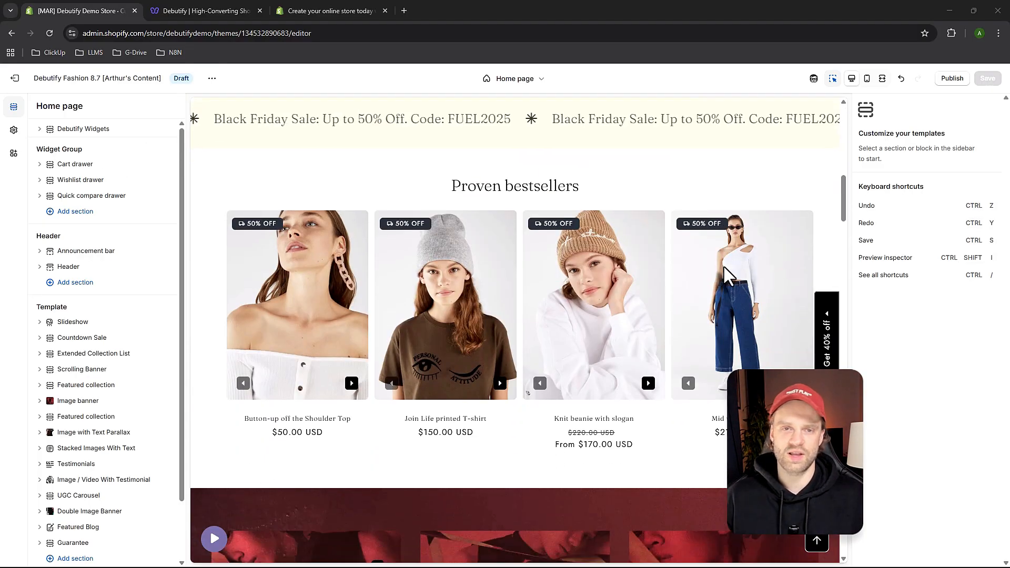
scroll(724, 267, "down", 10)
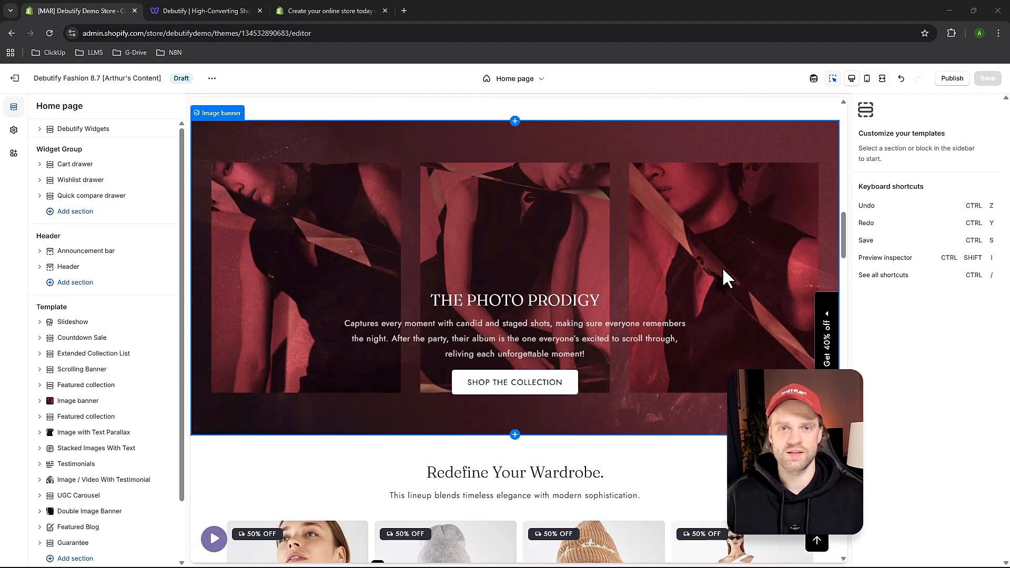
scroll(722, 270, "down", 5)
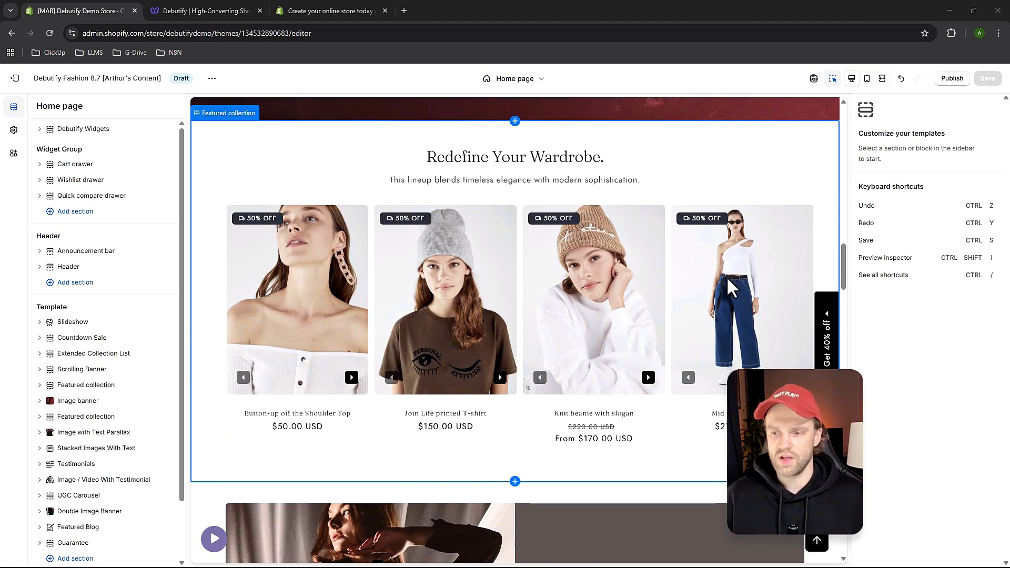
scroll(728, 284, "down", 5)
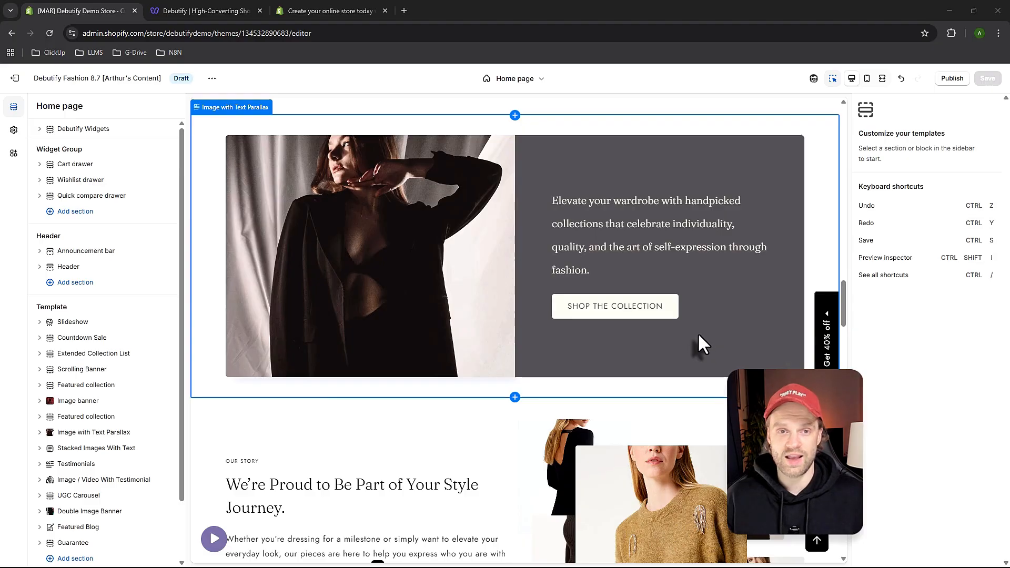
scroll(703, 341, "down", 4)
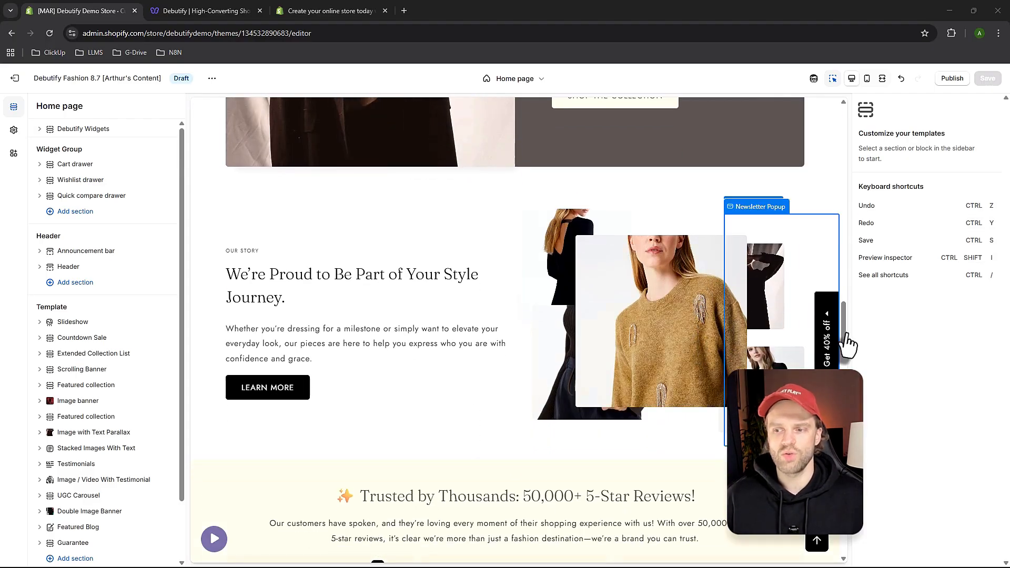
scroll(845, 329, "down", 10)
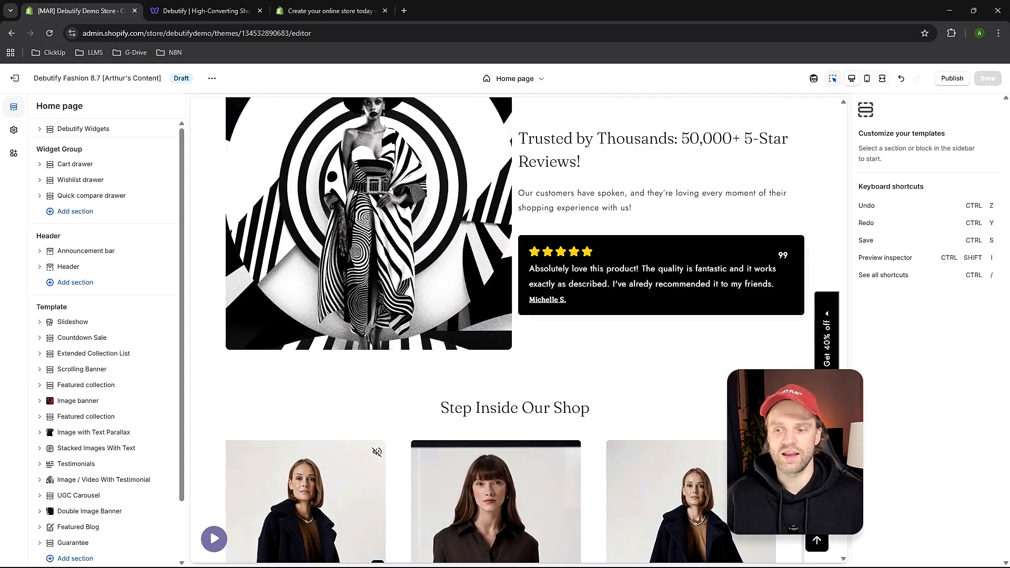
scroll(516, 329, "down", 2)
scroll(516, 329, "down", 5)
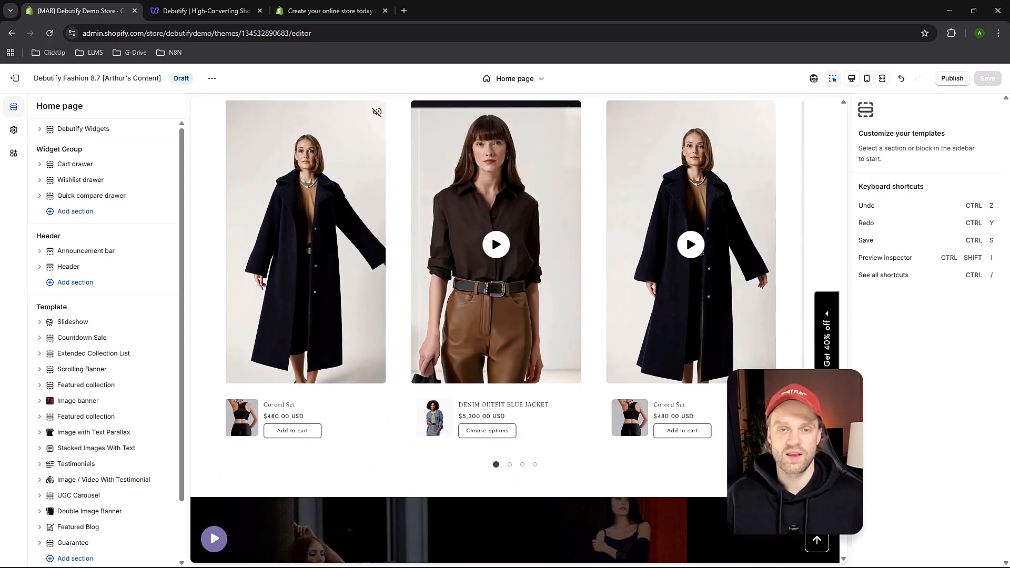
scroll(497, 330, "down", 3)
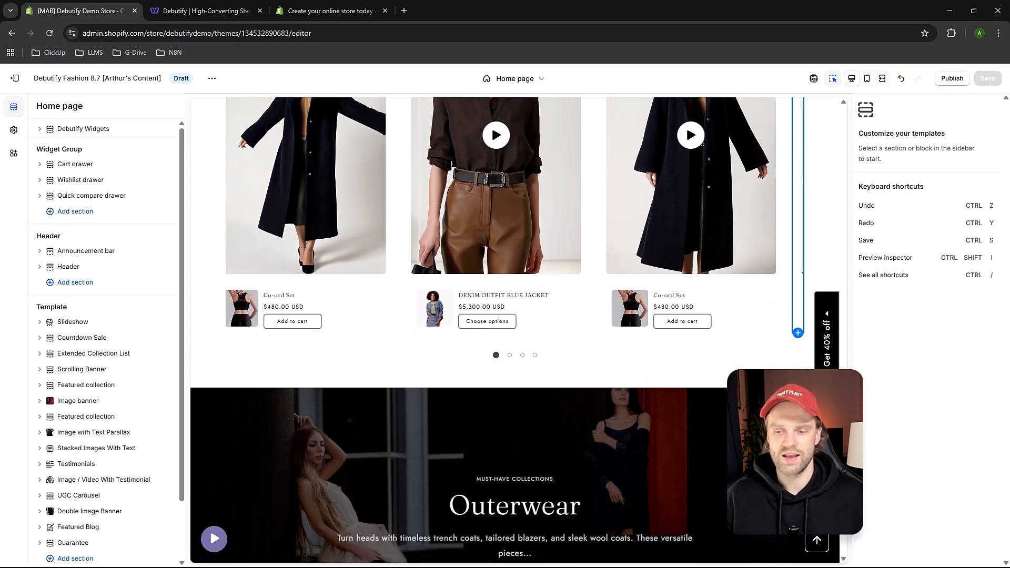
scroll(514, 330, "down", 5)
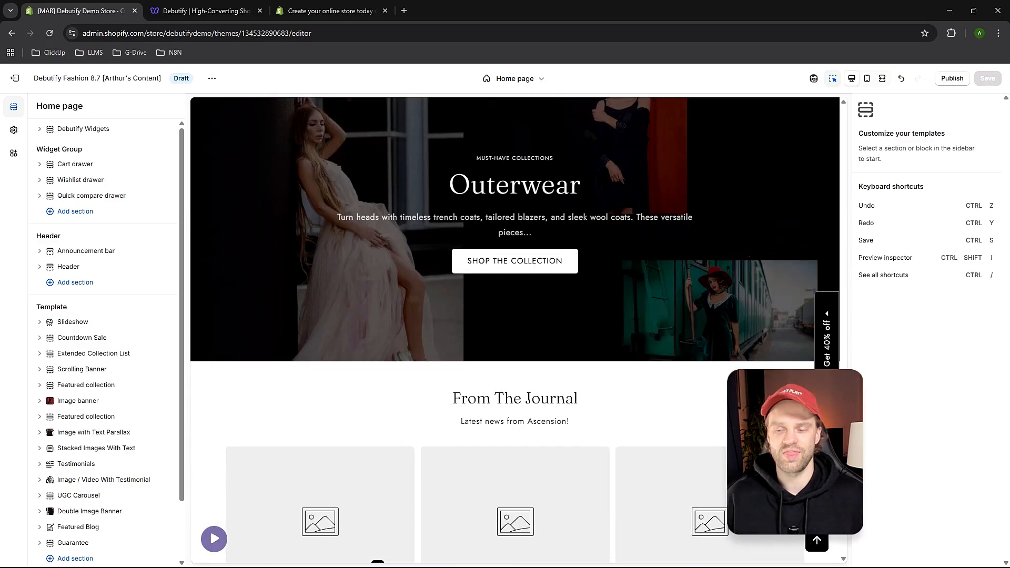
scroll(514, 329, "down", 4)
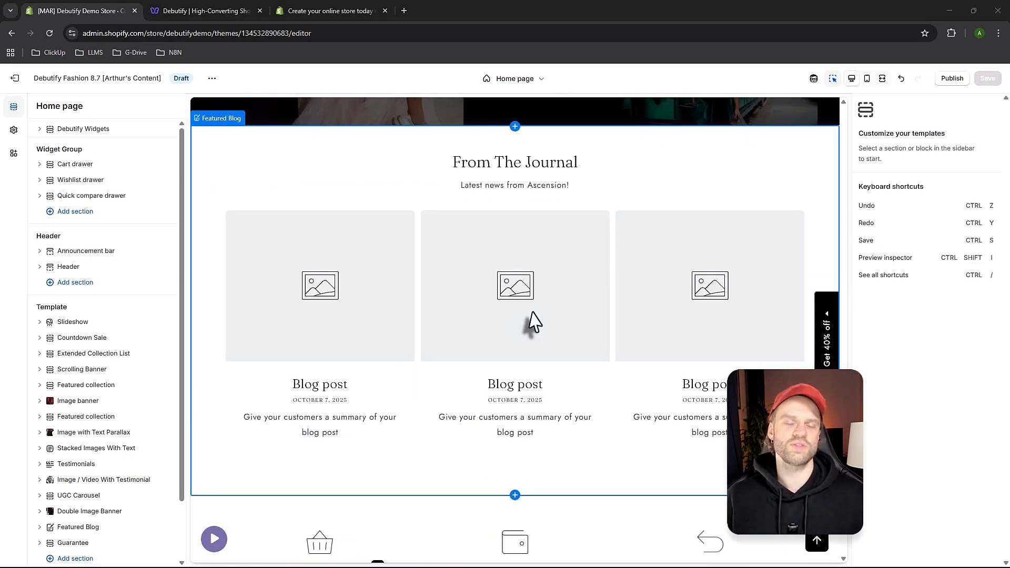
Return to the slideshow and open the settings of the Flash Sale slide.
scroll(507, 385, "up", 9)
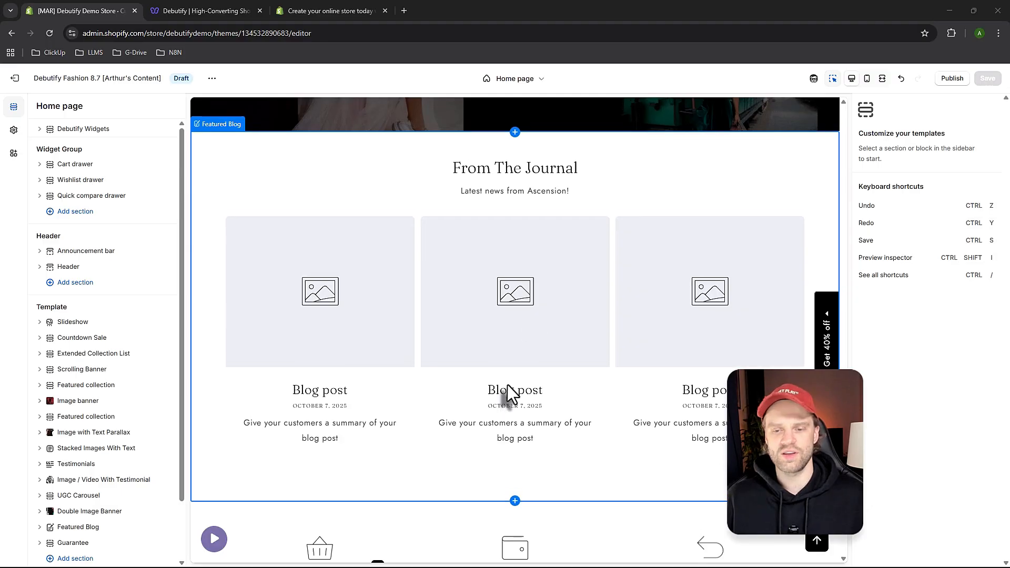
scroll(482, 371, "up", 10)
left_click(482, 218)
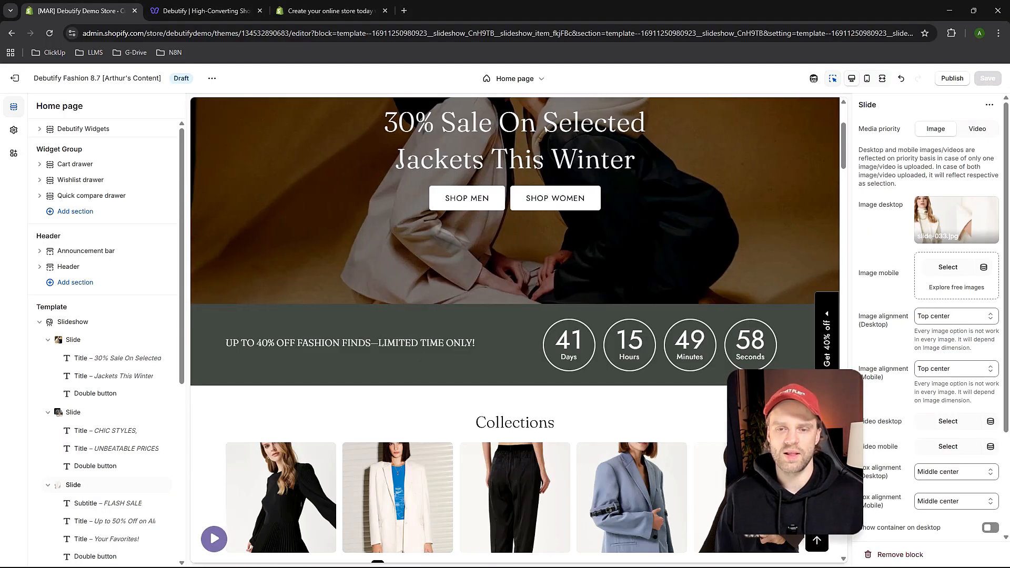
scroll(451, 341, "down", 2)
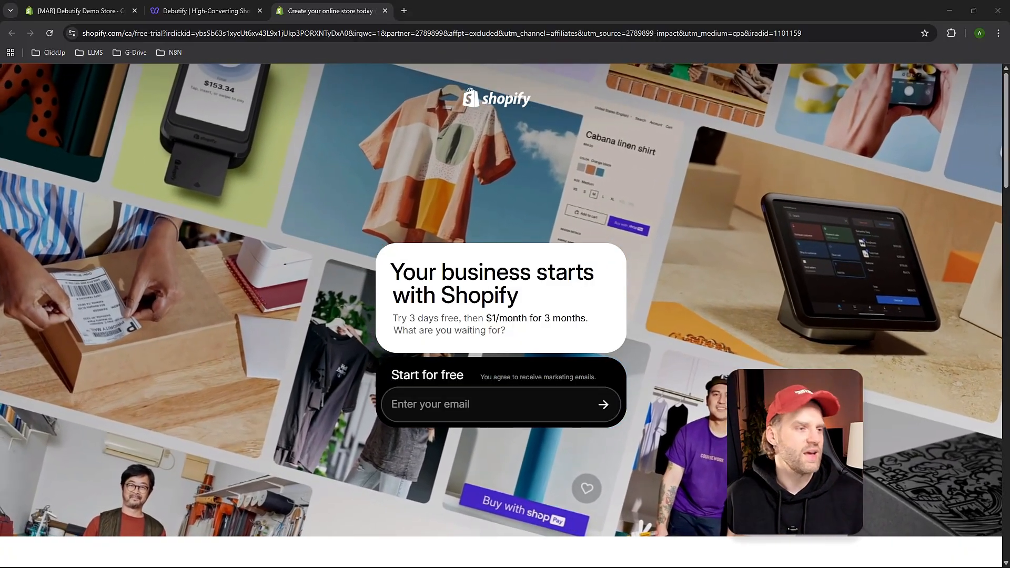
Close the Shopify free trial page and exit the draft theme's editor to the store's theme list.
key("ctrl+w")
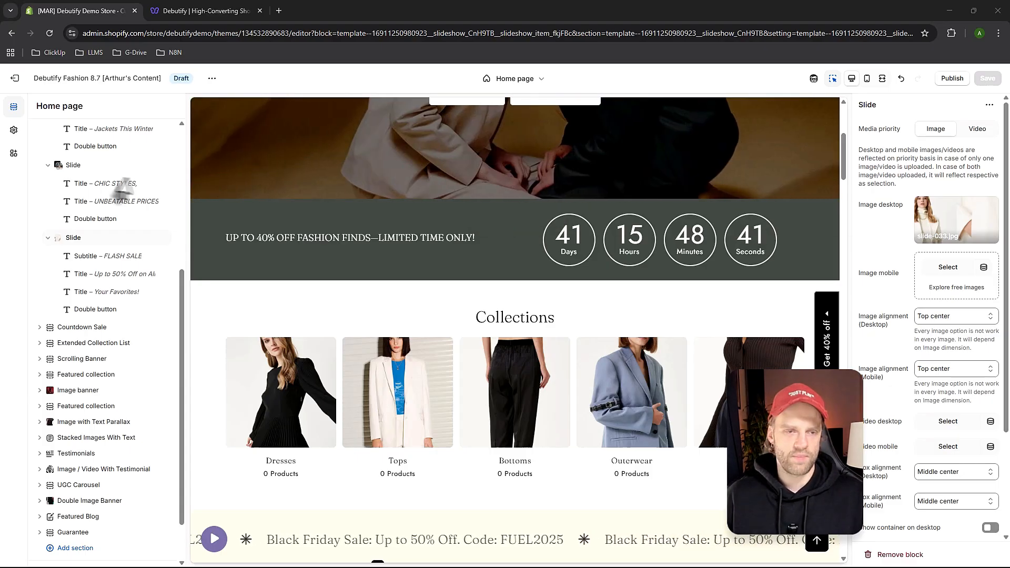
left_click(15, 78)
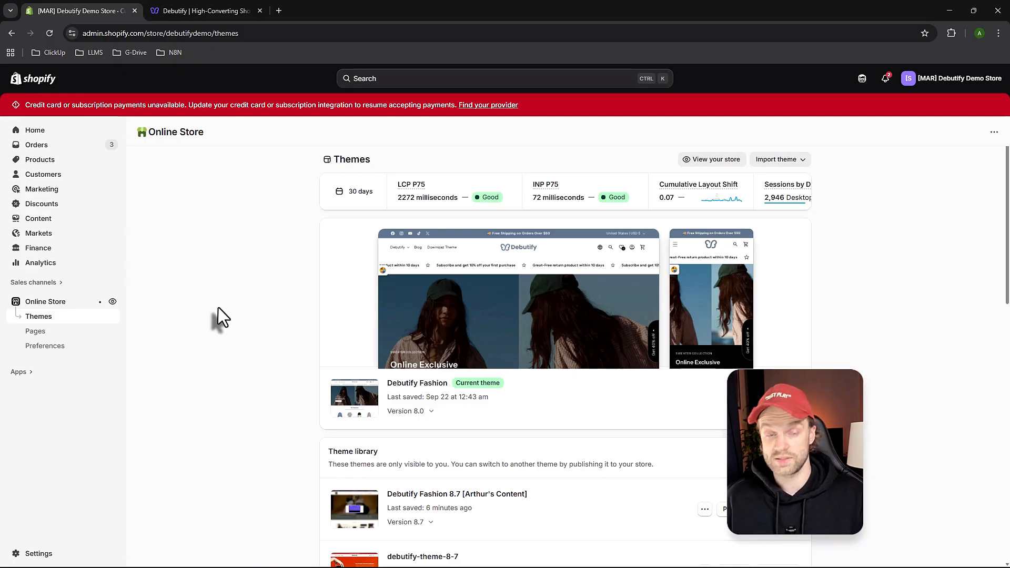
Browse the niche theme templates on the Debutify demo page, then close the Debutify site.
left_click(235, 12)
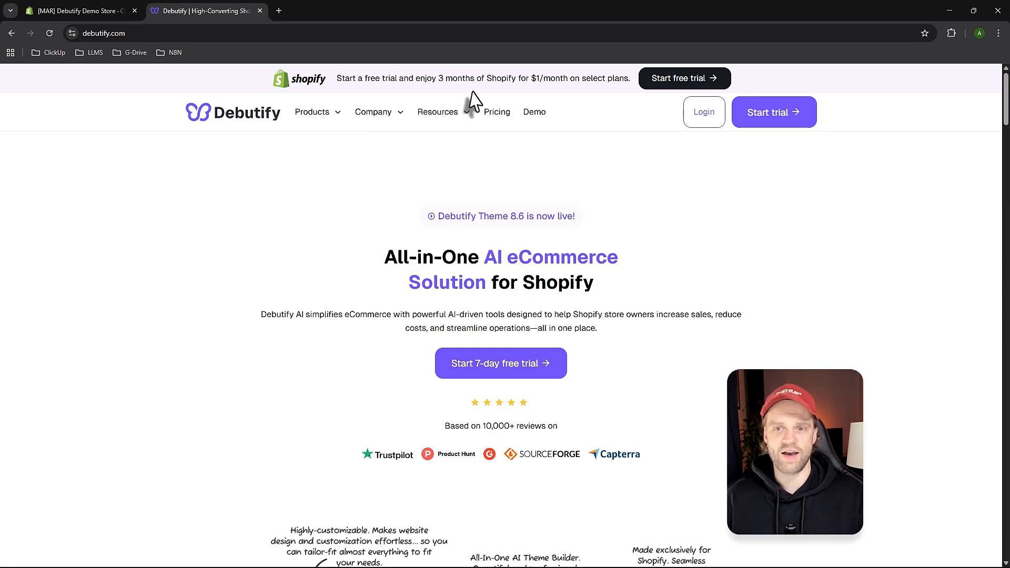
left_click(533, 114)
scroll(310, 310, "down", 10)
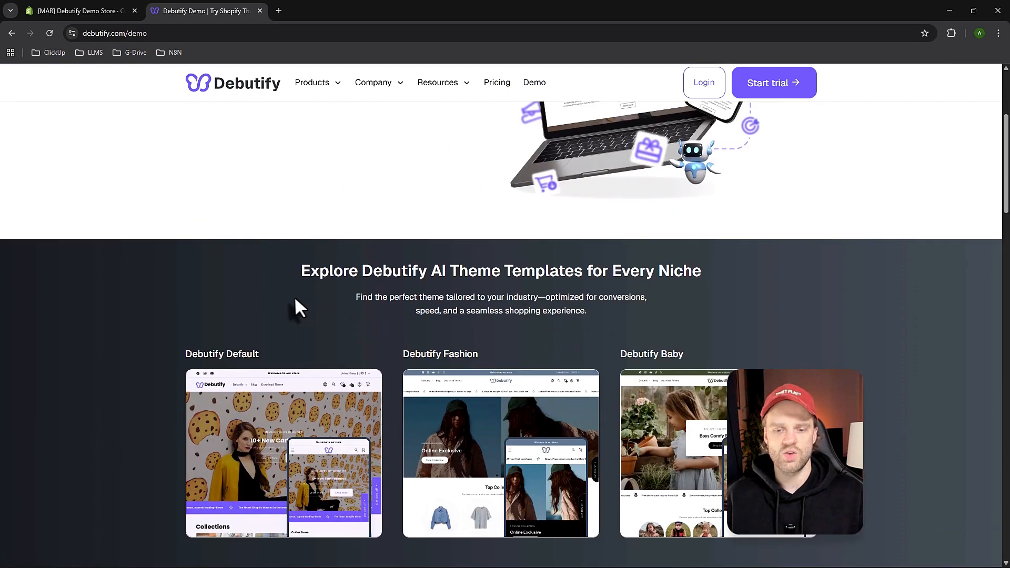
scroll(116, 308, "down", 5)
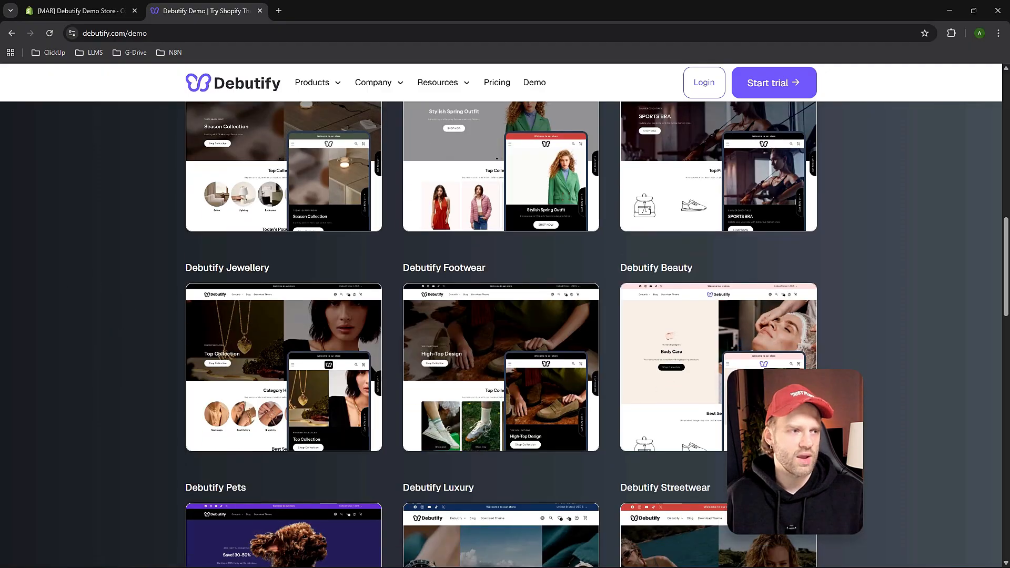
key("ctrl+w")
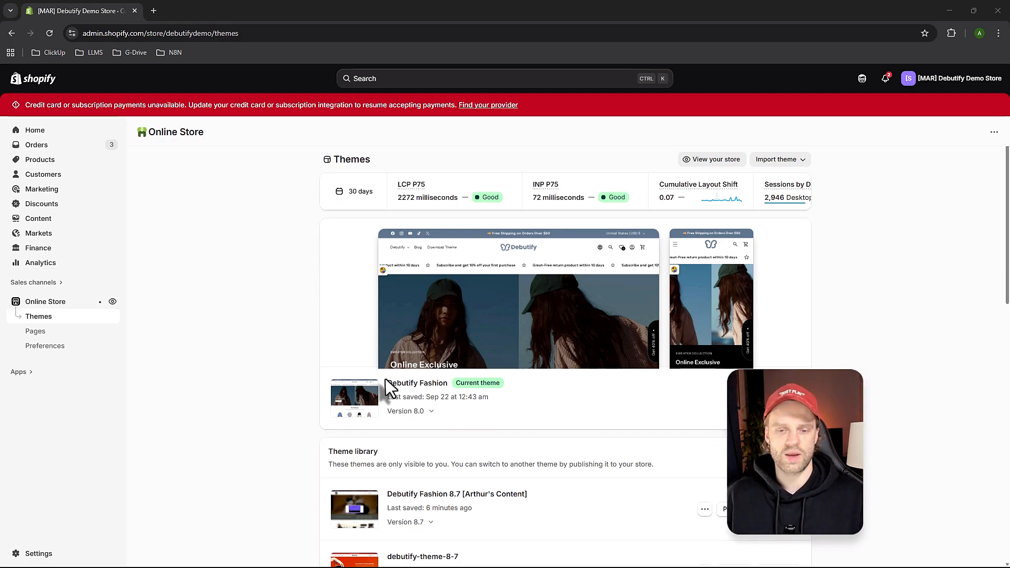
Open the current Debutify Fashion theme, version 8.0, for customization.
left_click_drag(396, 384, 437, 385)
left_click(203, 390)
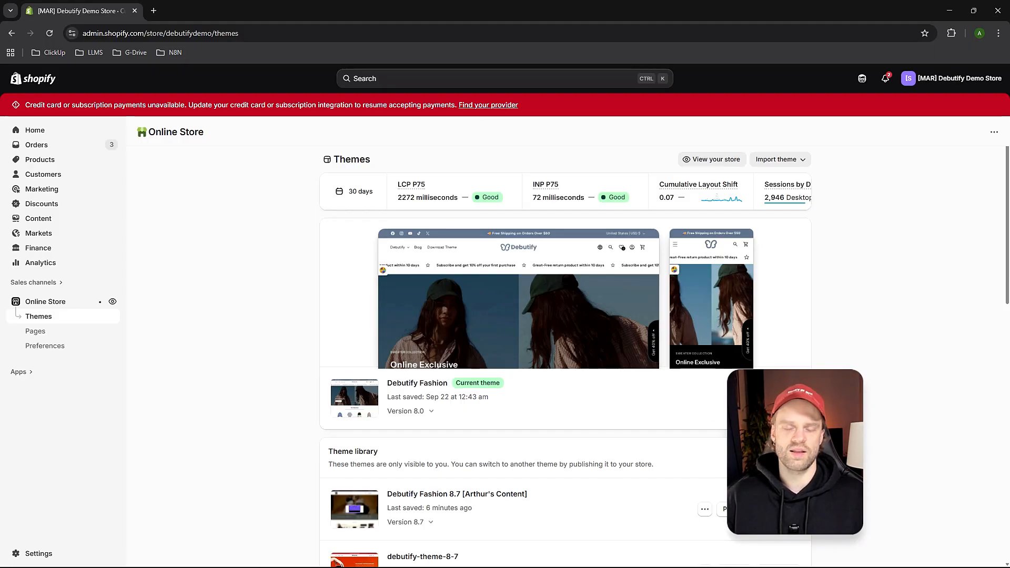
left_click(780, 398)
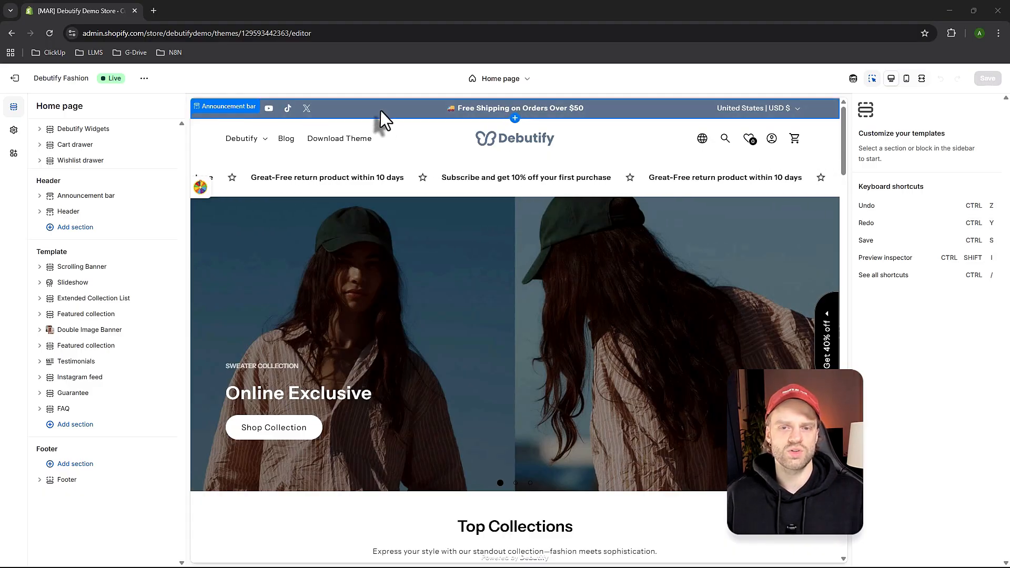
Inspect the announcement bar's settings and then the image, video, alignment and color options of the Super Comfort slide.
left_click(394, 109)
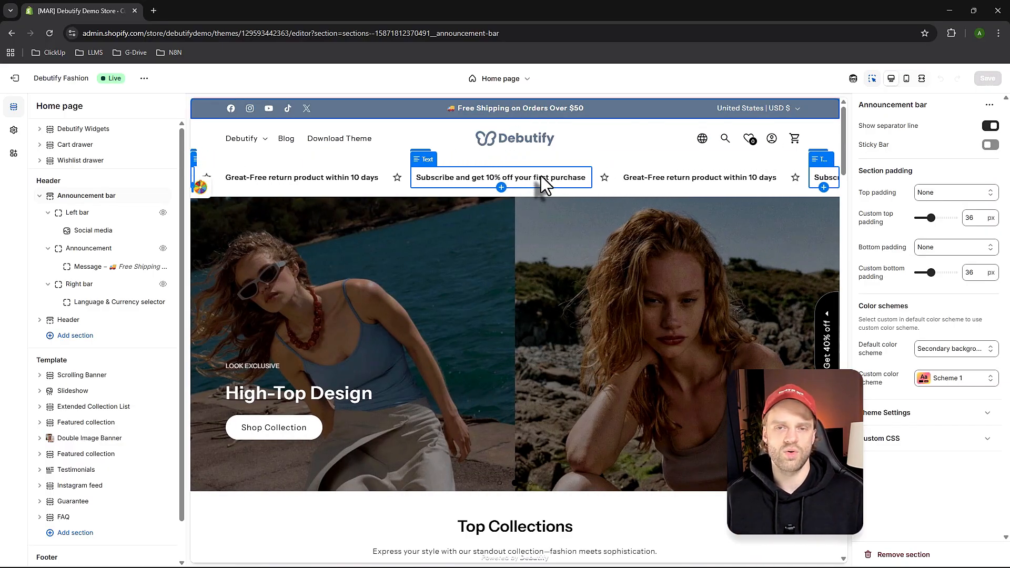
left_click(451, 278)
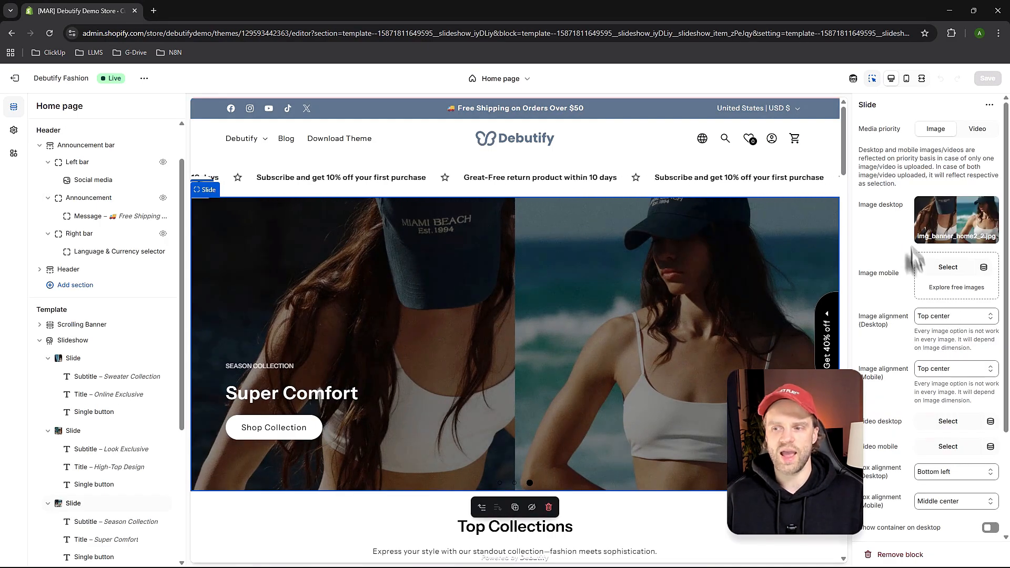
scroll(912, 258, "down", 3)
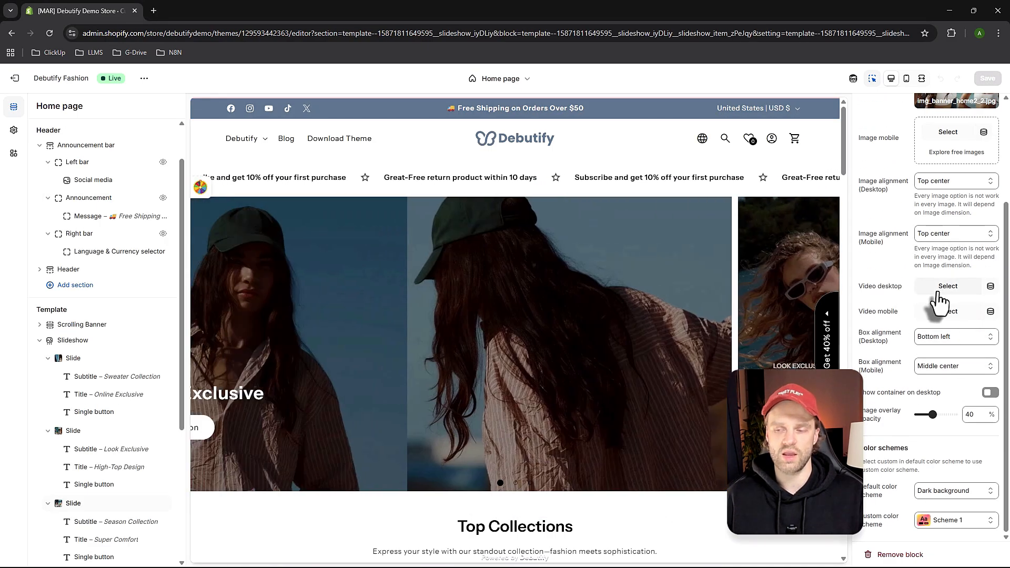
Reselect the announcement bar in the preview and collapse its nested blocks in the section tree.
scroll(938, 300, "up", 3)
left_click(377, 114)
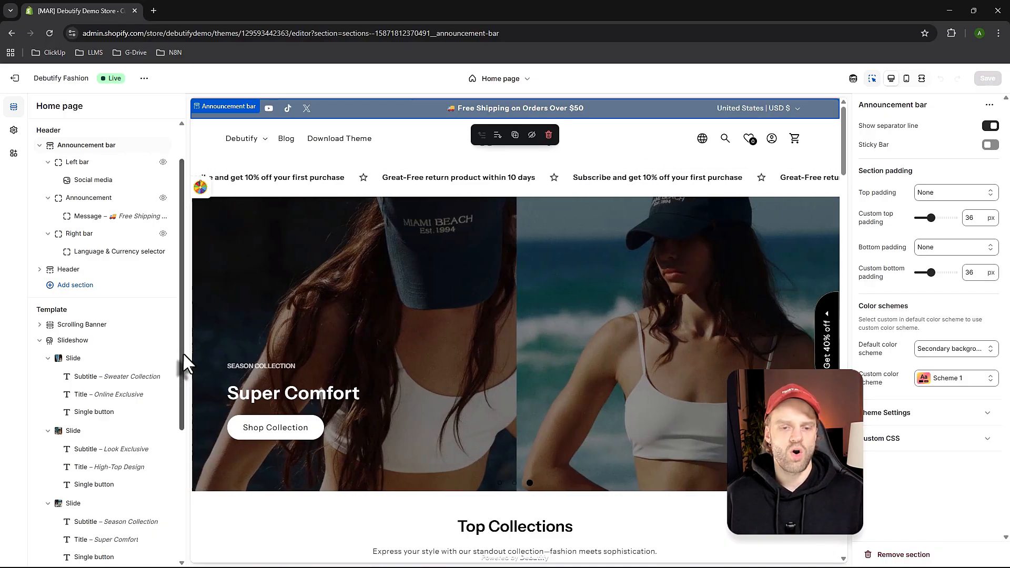
left_click_drag(182, 356, 180, 371)
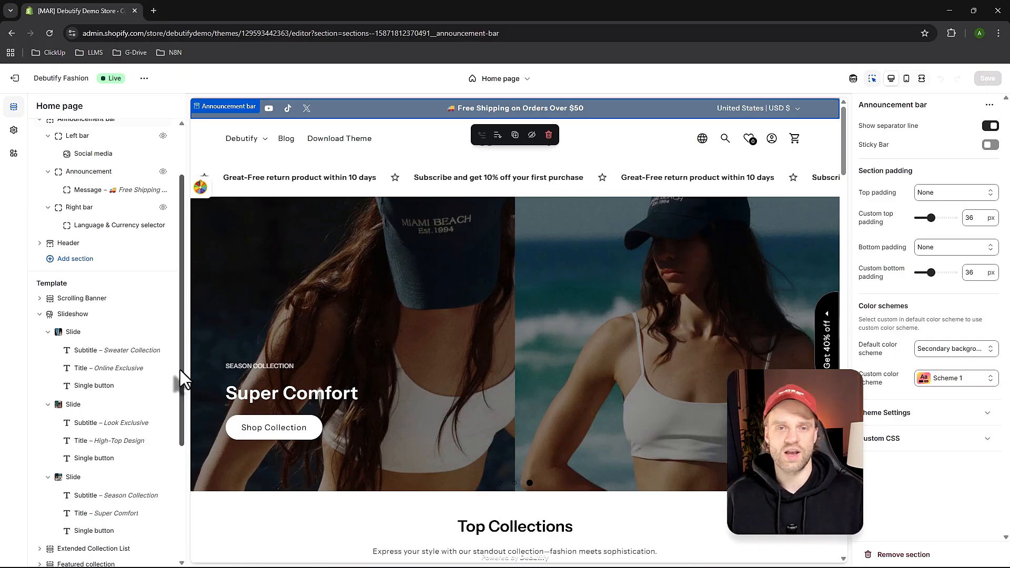
scroll(96, 339, "up", 2)
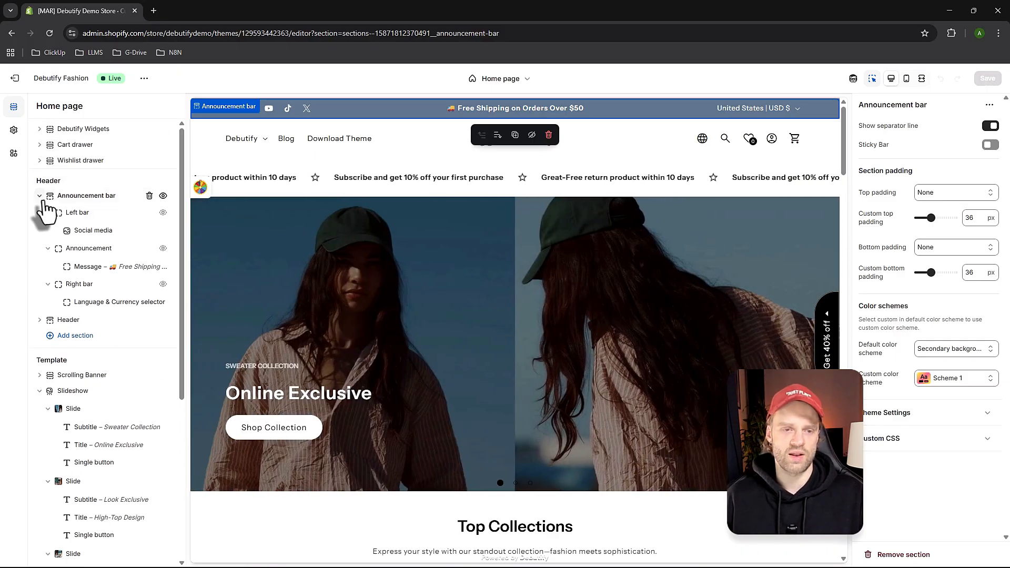
left_click(39, 196)
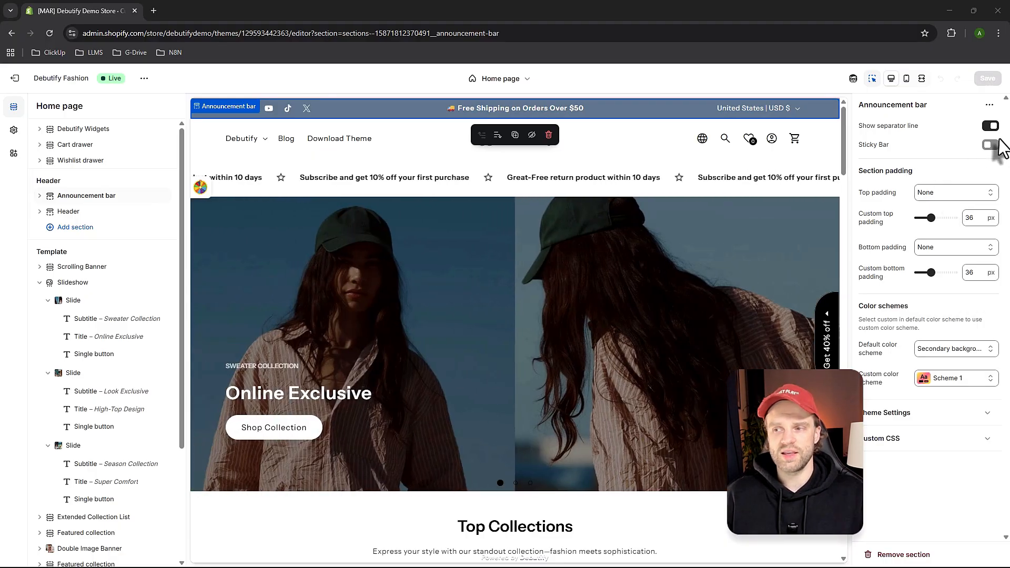
Look through the live theme's home page preview from the slideshow to the product collection and return to the top.
scroll(679, 295, "down", 10)
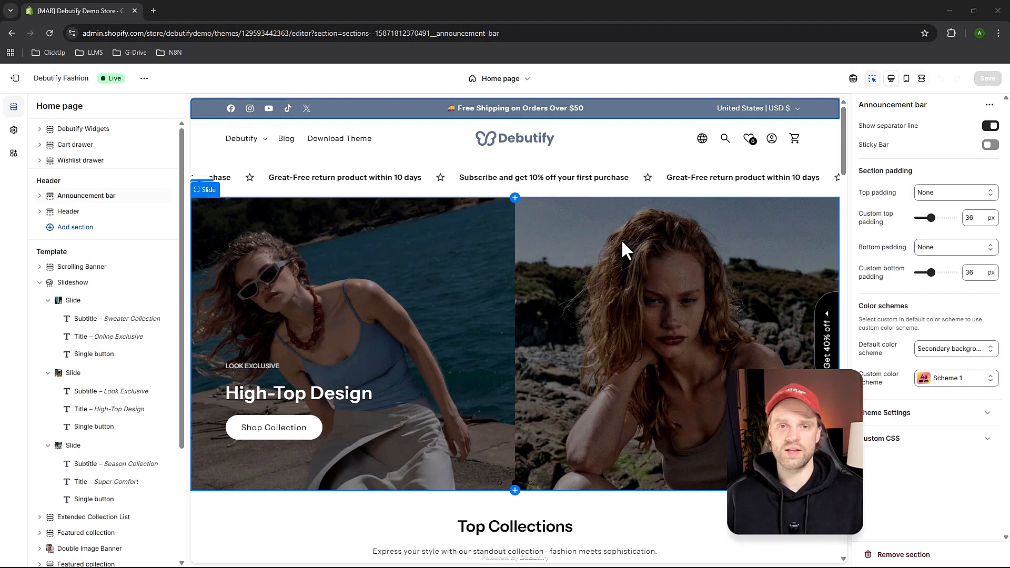
scroll(664, 201, "down", 8)
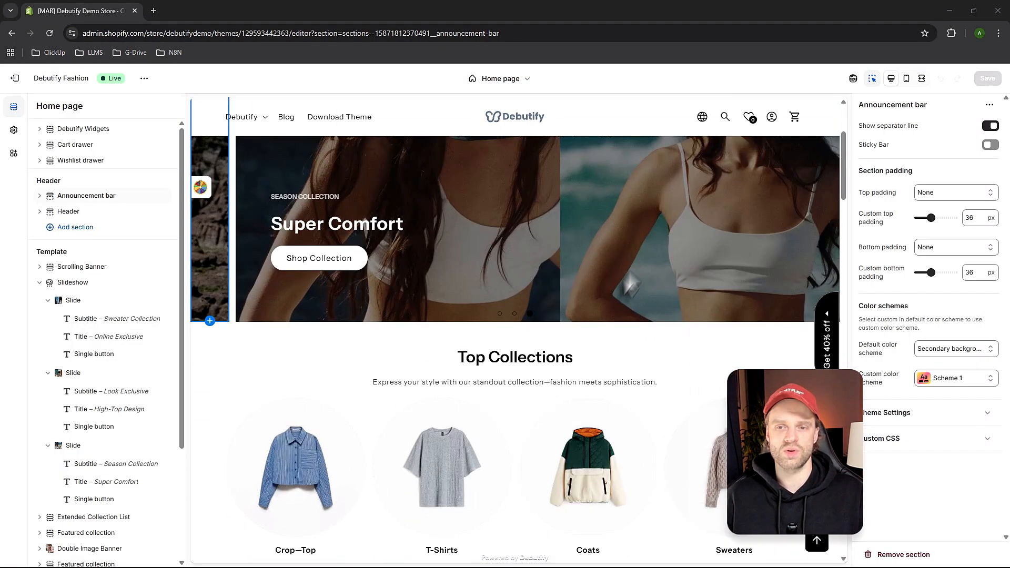
scroll(547, 282, "down", 6)
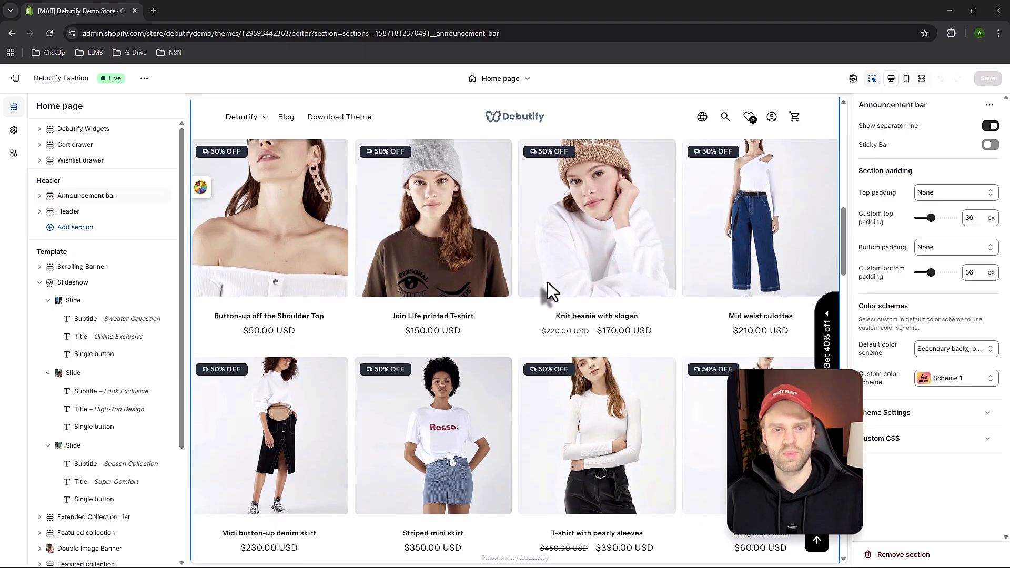
scroll(516, 204, "up", 15)
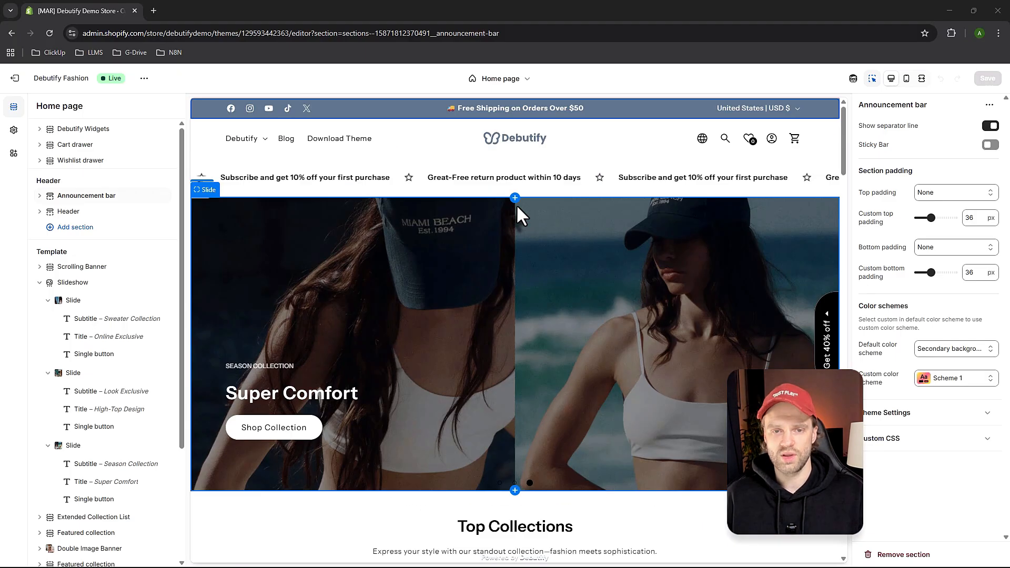
Open the Header section's settings and review the home page preview down to the Customer Say testimonials.
left_click(403, 138)
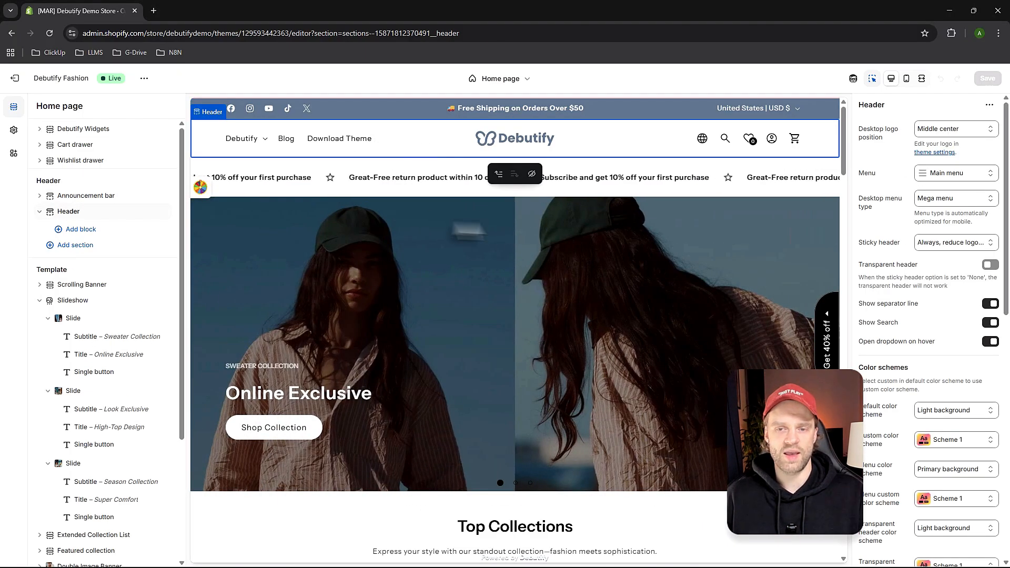
scroll(460, 241, "down", 3)
scroll(524, 255, "down", 10)
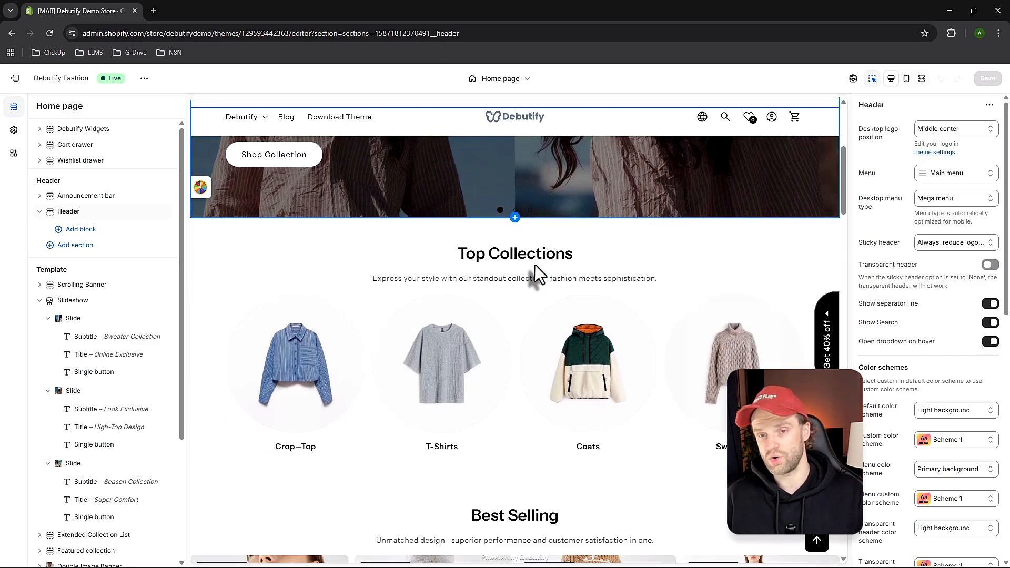
scroll(534, 267, "down", 15)
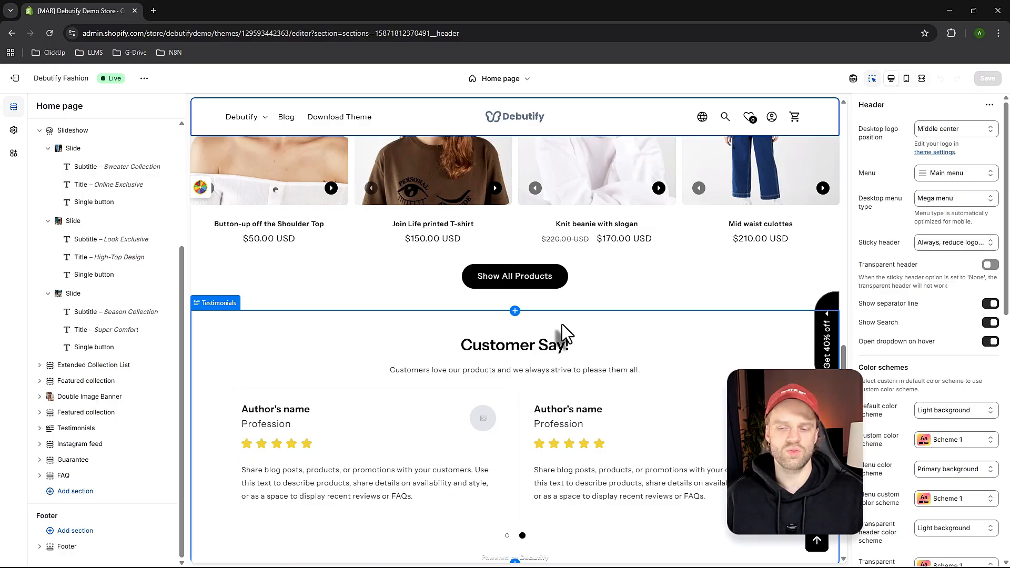
Review the desktop home page preview from the announcement bar down to the Top Collections section.
scroll(562, 324, "up", 15)
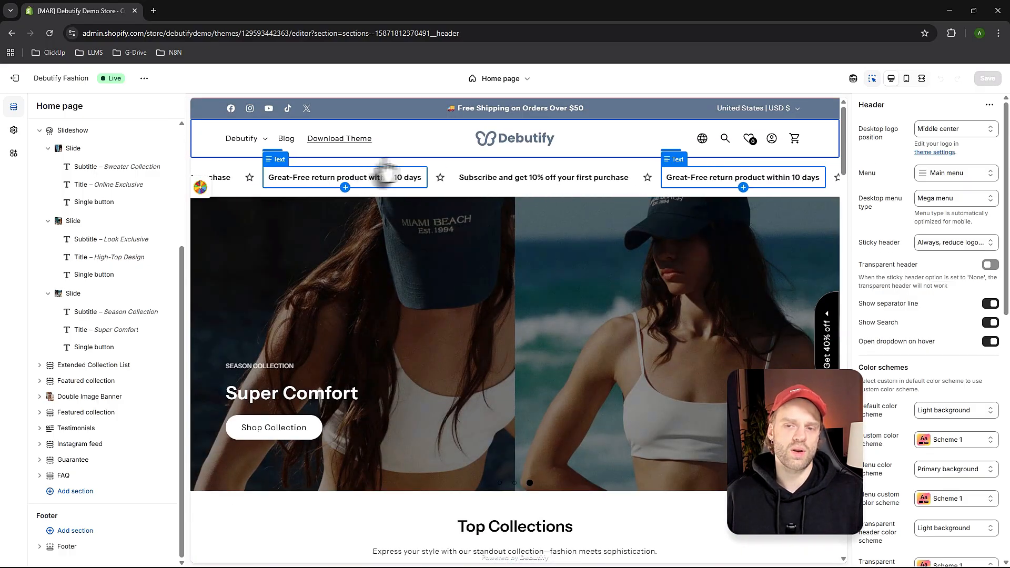
scroll(437, 221, "down", 2)
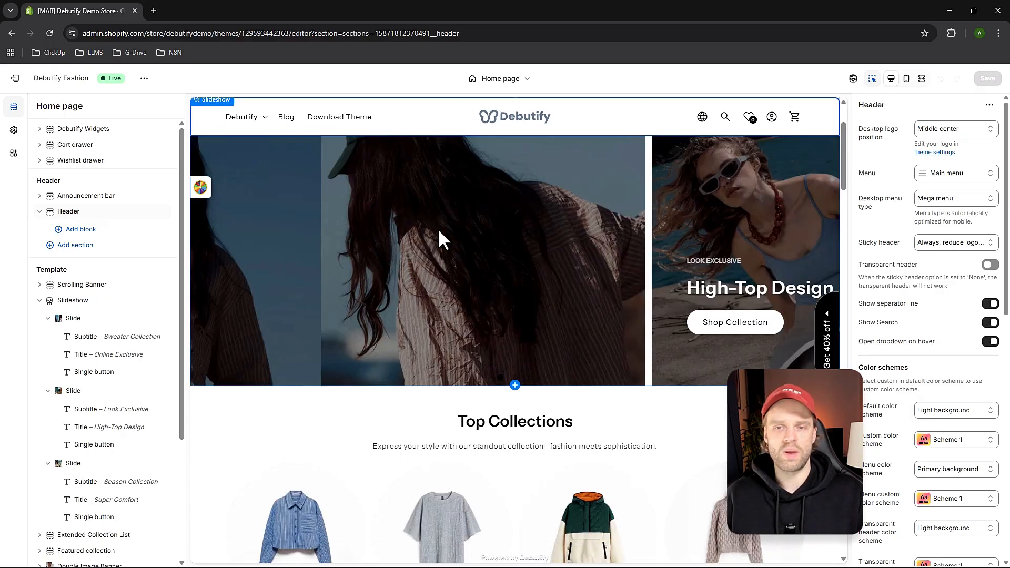
scroll(473, 213, "down", 3)
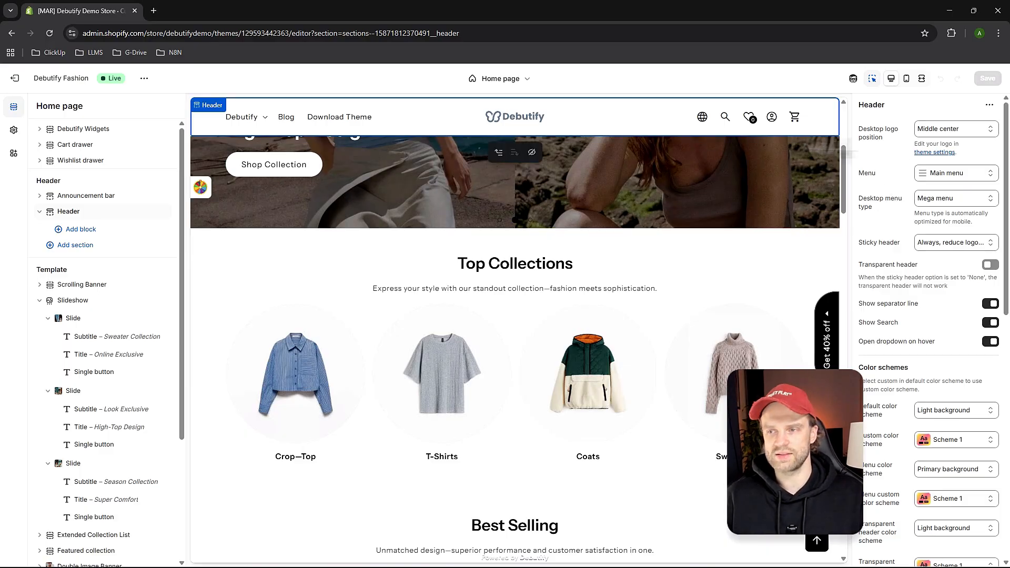
Switch the preview to mobile view and review the home page from the slideshow to the Black Friday banner, ending back at the top.
left_click(906, 79)
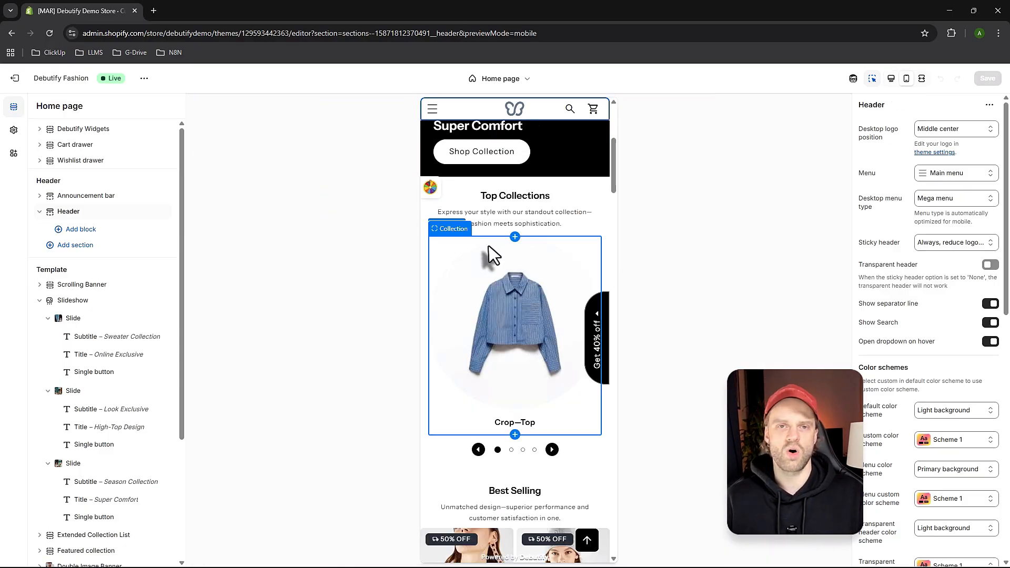
scroll(537, 314, "down", 10)
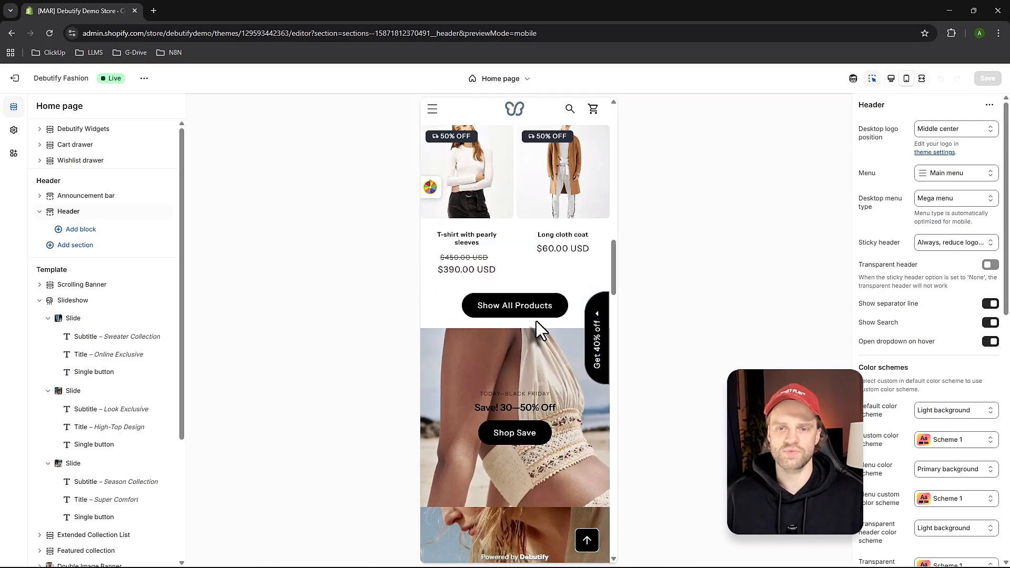
scroll(531, 307, "up", 10)
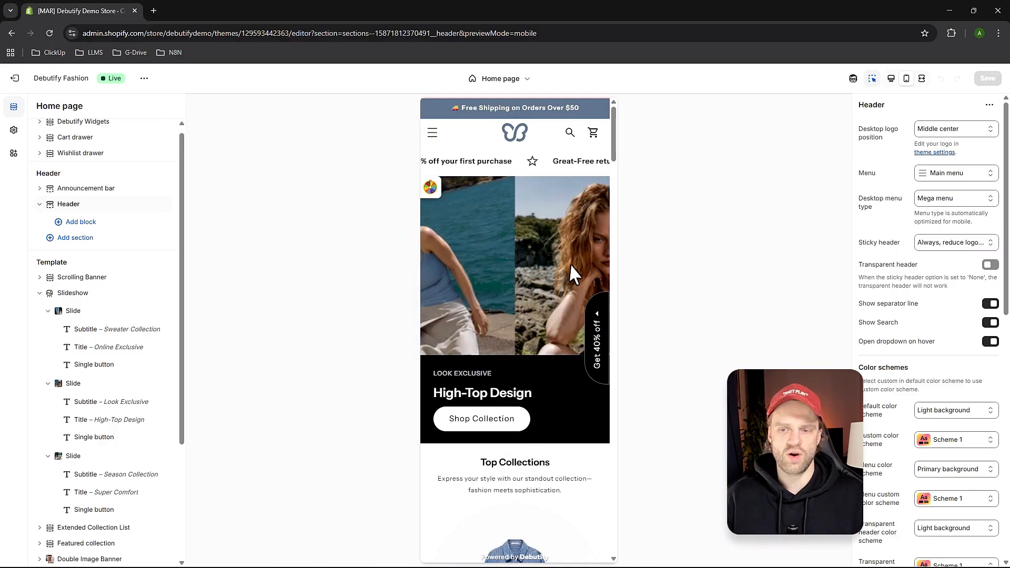
scroll(541, 452, "down", 5)
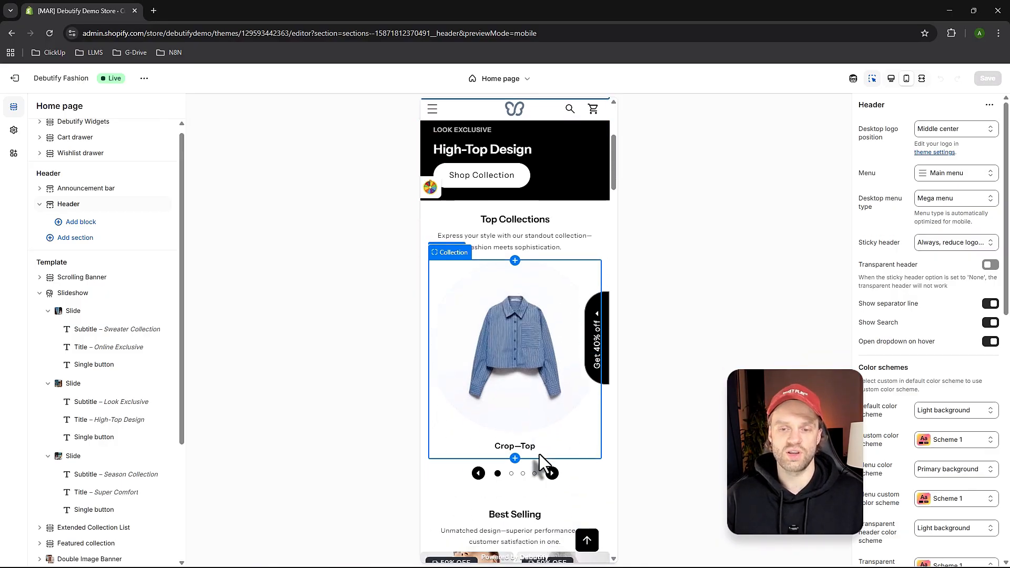
scroll(507, 367, "up", 5)
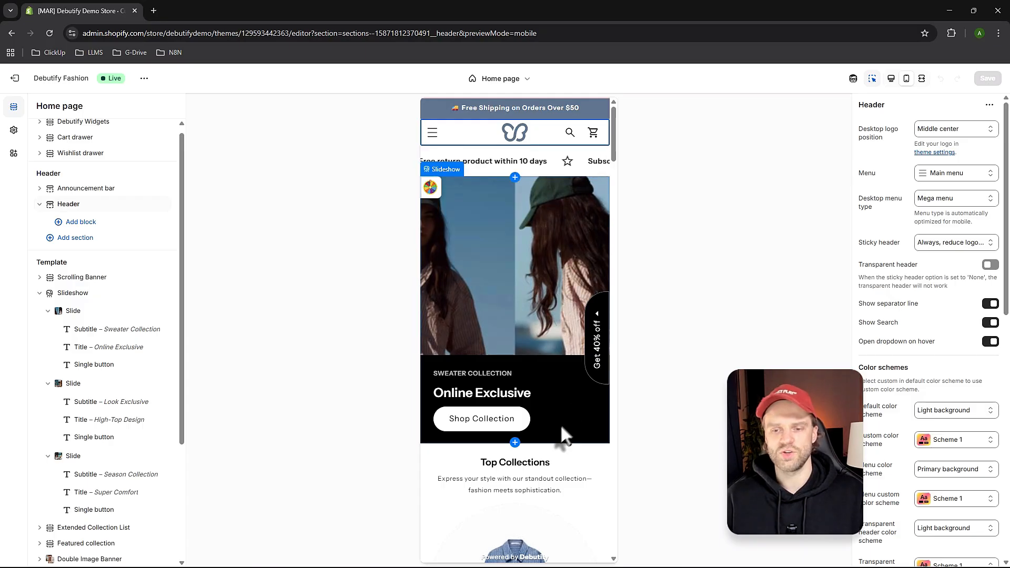
scroll(526, 427, "down", 7)
scroll(526, 427, "down", 3)
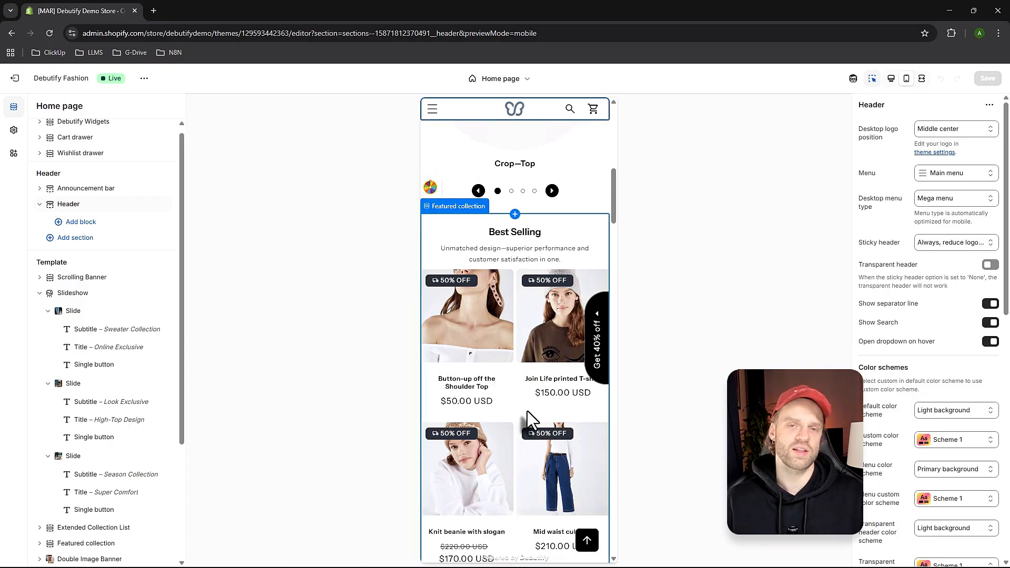
scroll(527, 412, "up", 4)
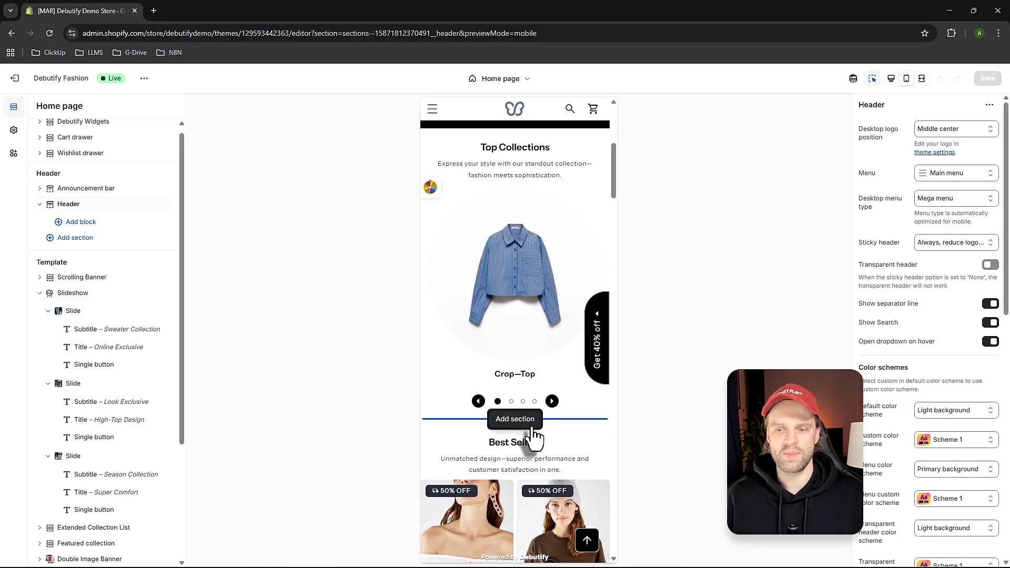
left_click_drag(611, 176, 618, 260)
scroll(541, 380, "down", 4)
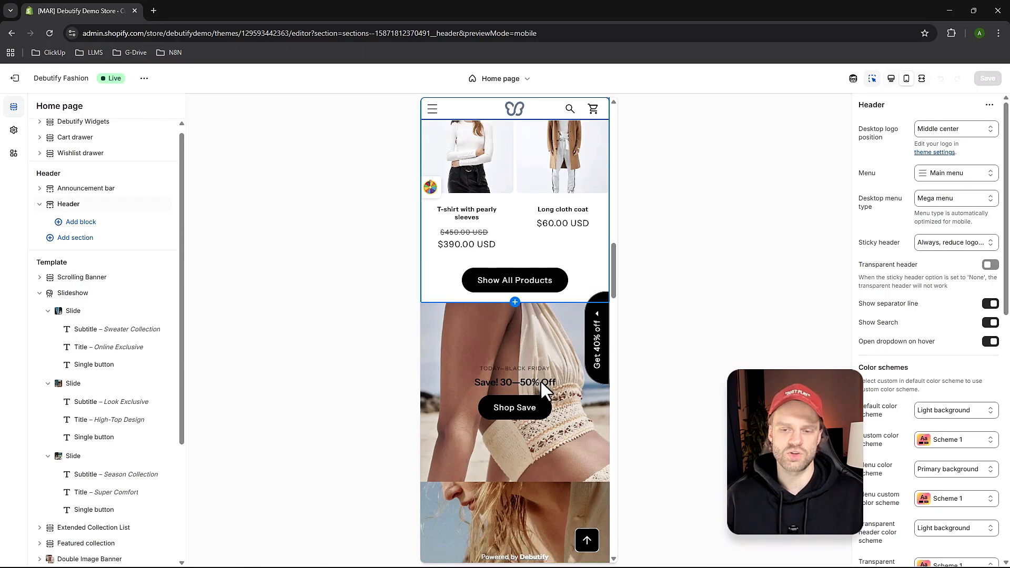
scroll(542, 370, "up", 20)
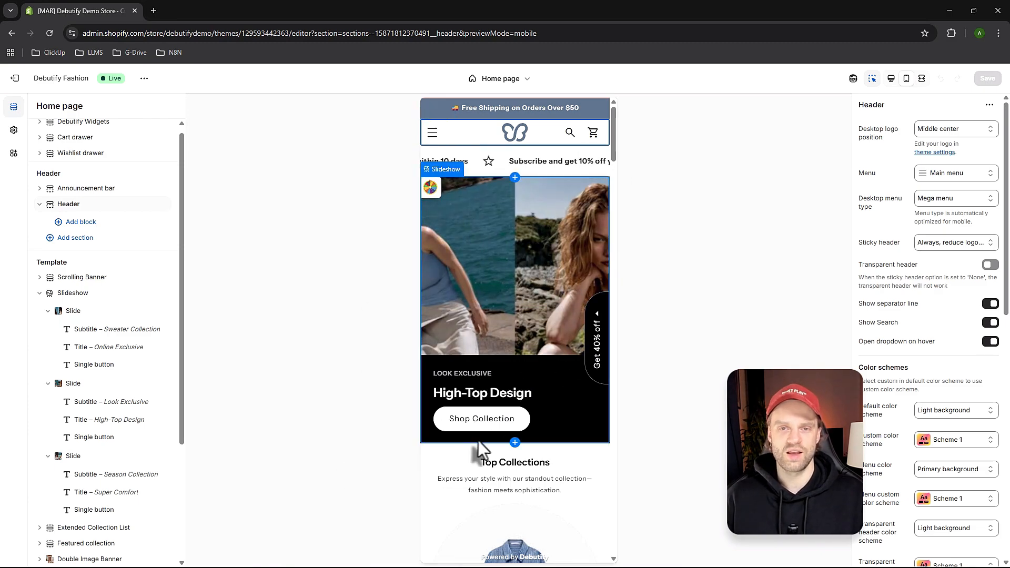
Switch the preview back to desktop view and open the announcement bar's top padding options.
left_click(891, 80)
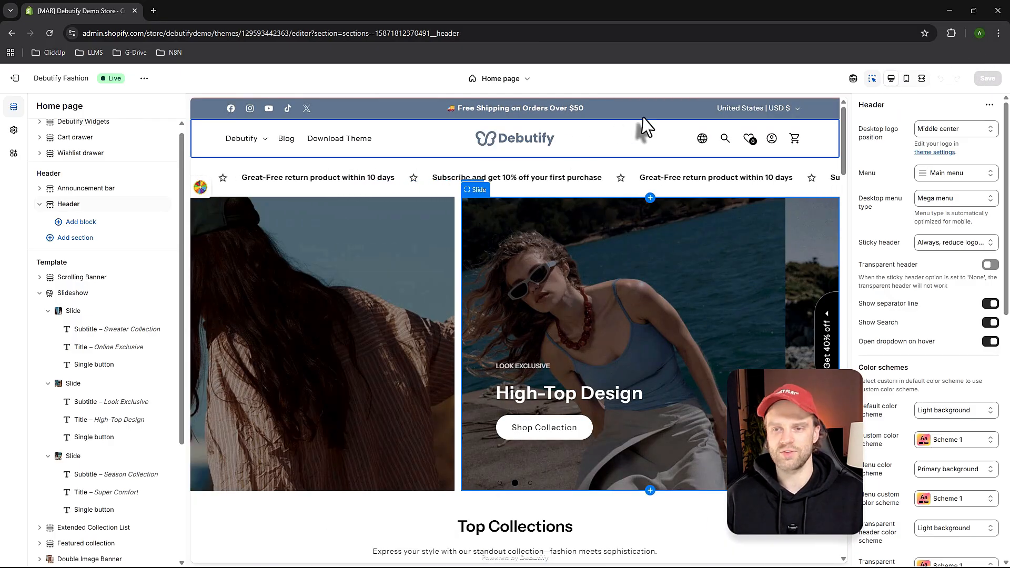
left_click(684, 108)
left_click(389, 112)
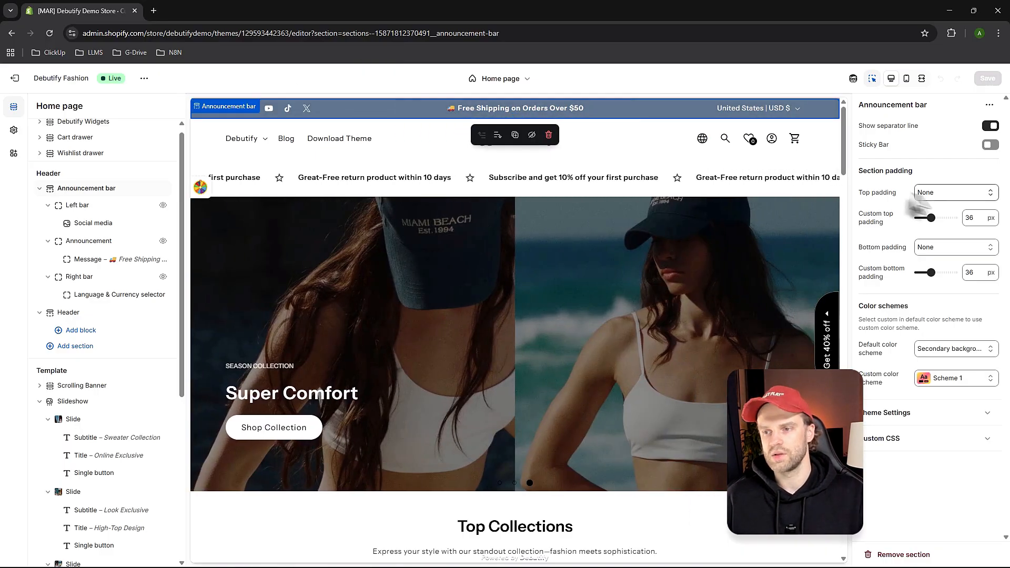
left_click(953, 194)
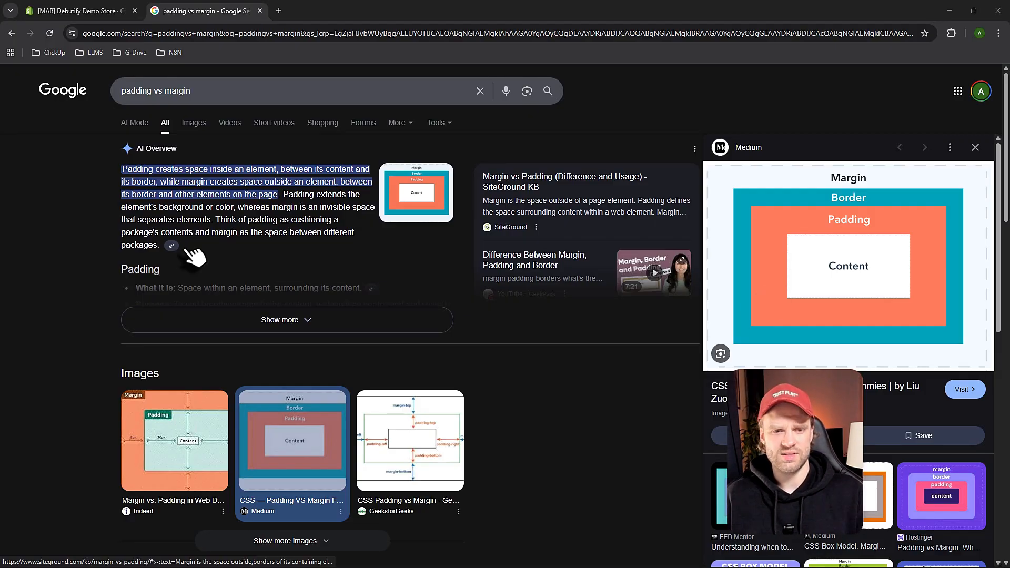
Open the FED Mentor diagram in Google's image results for "padding vs margin", and return to the theme editor.
left_click(202, 125)
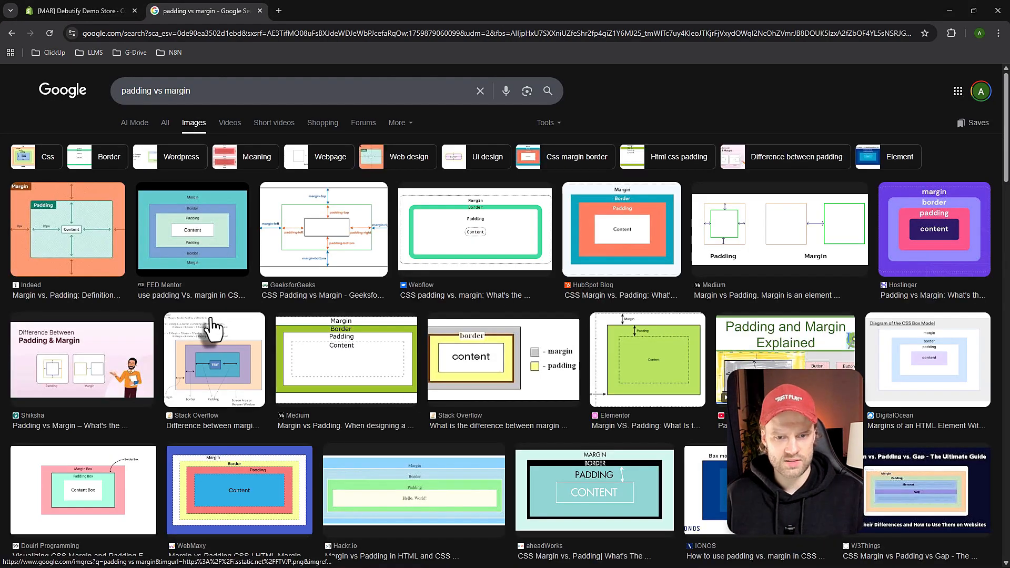
left_click(194, 252)
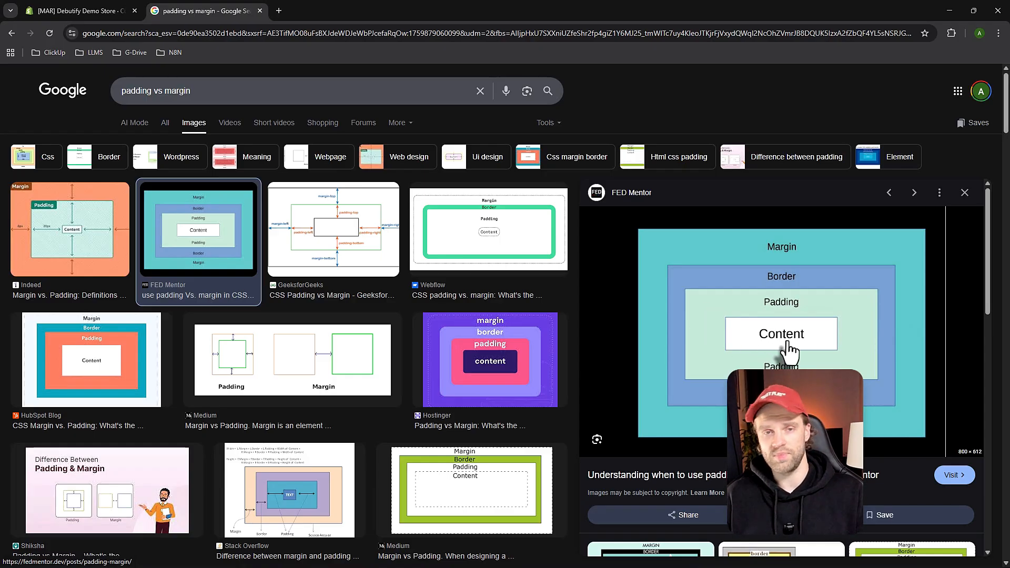
left_click(79, 11)
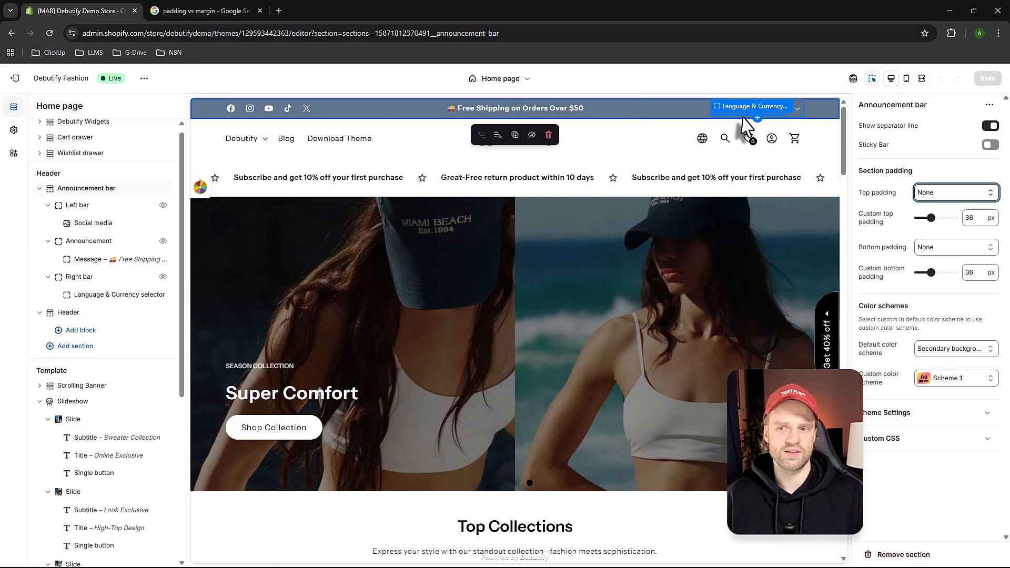
Compare the FED Mentor padding and margin diagram with the announcement bar in the theme editor, ending in the editor.
left_click(205, 10)
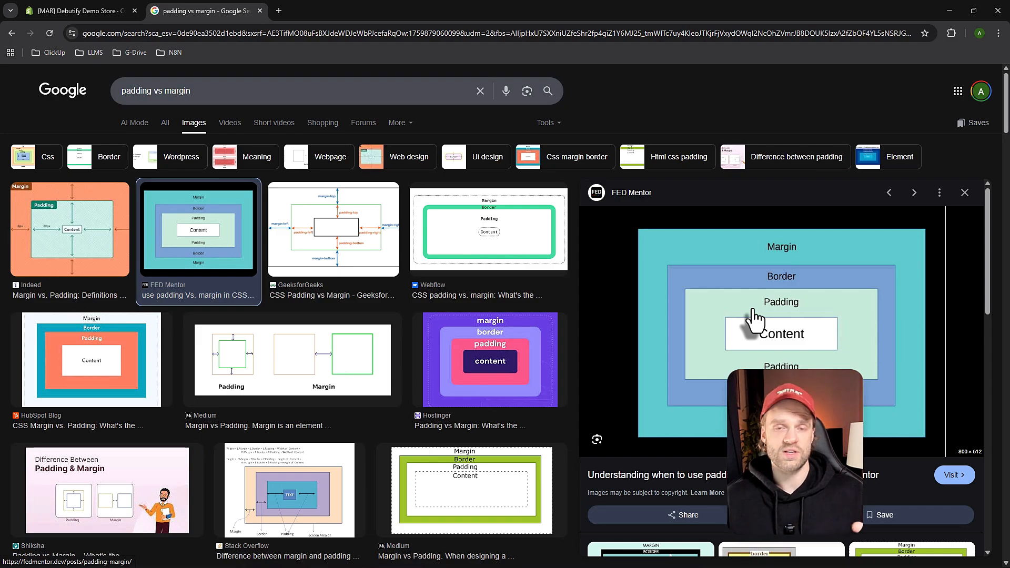
left_click(79, 10)
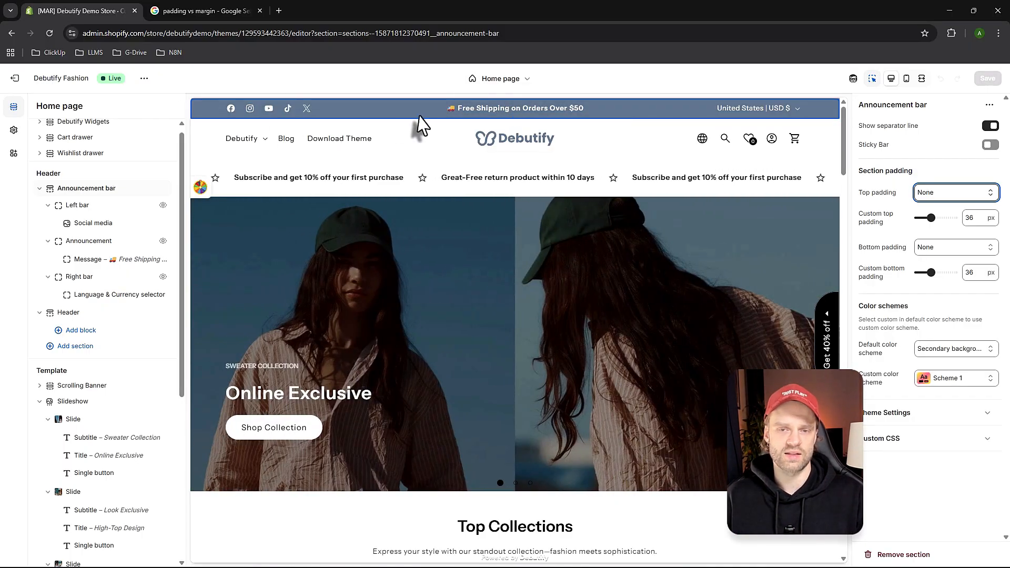
left_click(208, 10)
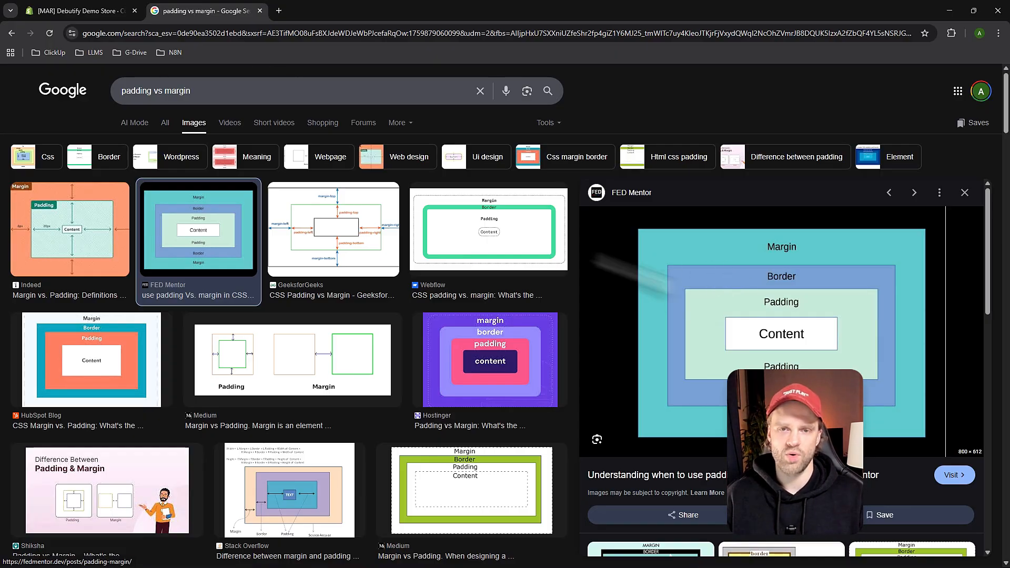
left_click(79, 11)
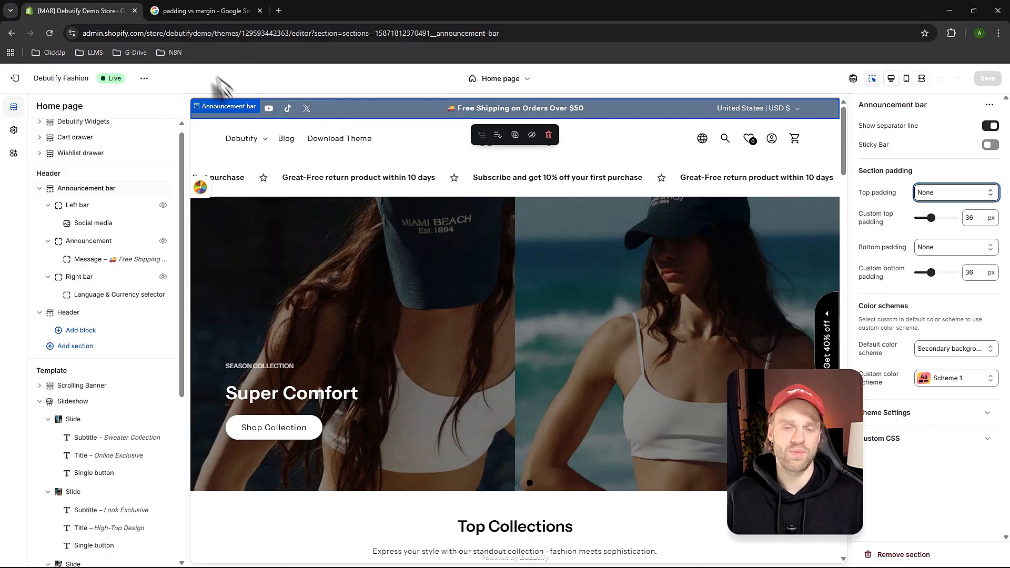
left_click(248, 11)
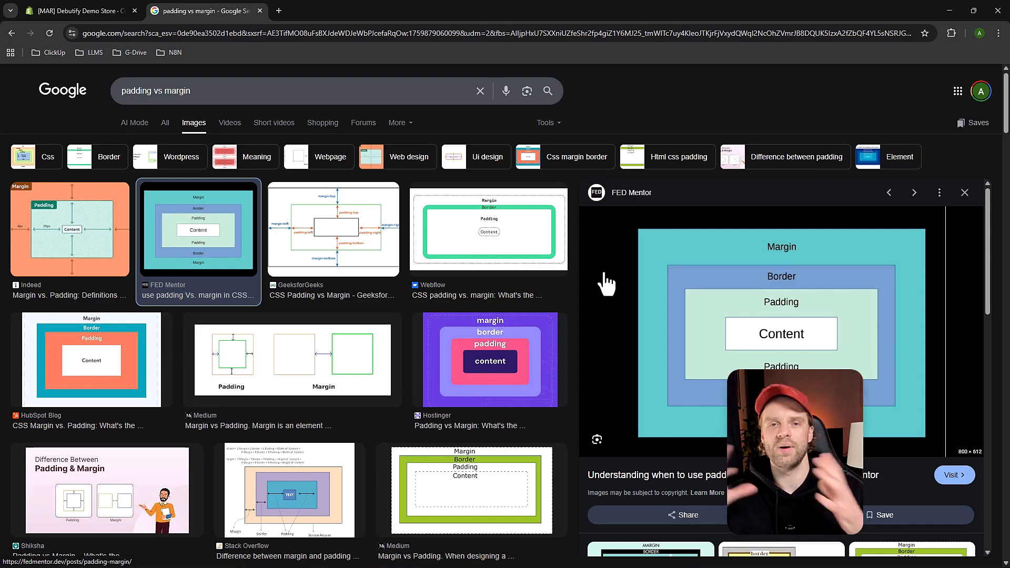
left_click(107, 8)
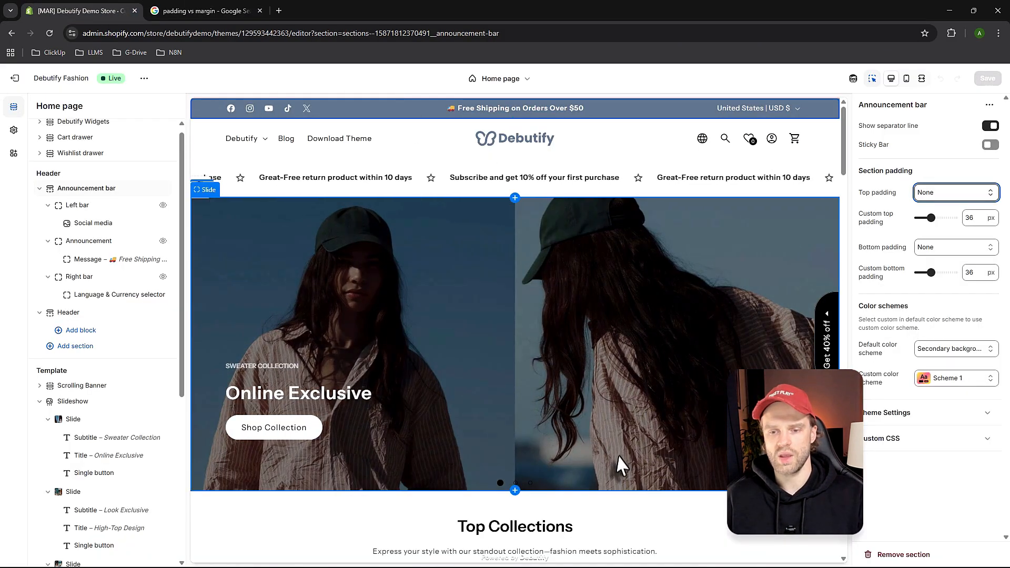
Select the Top Collections section in the preview and review its layout, collection and slider settings.
scroll(600, 459, "down", 3)
scroll(592, 455, "up", 2)
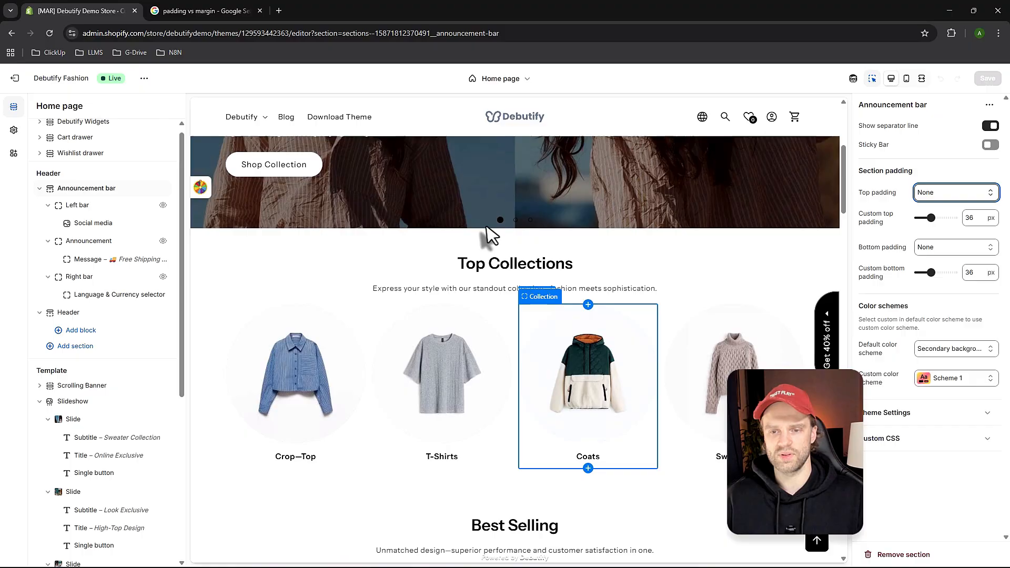
left_click(481, 263)
left_click(472, 241)
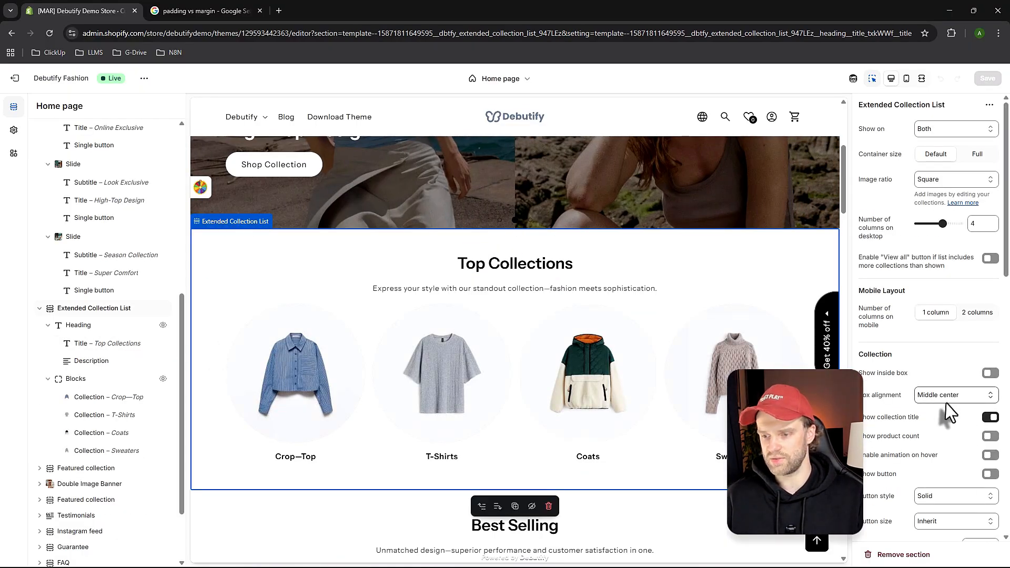
scroll(947, 410, "down", 3)
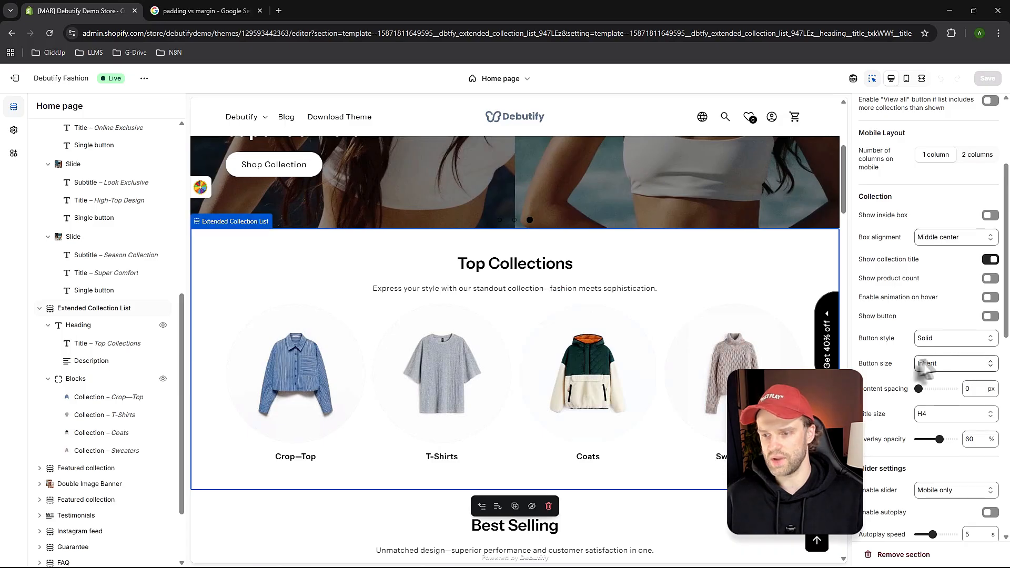
scroll(938, 408, "up", 1)
View the live store in a new browser tab and inspect the Top Collections heading in the developer tools.
left_click(145, 79)
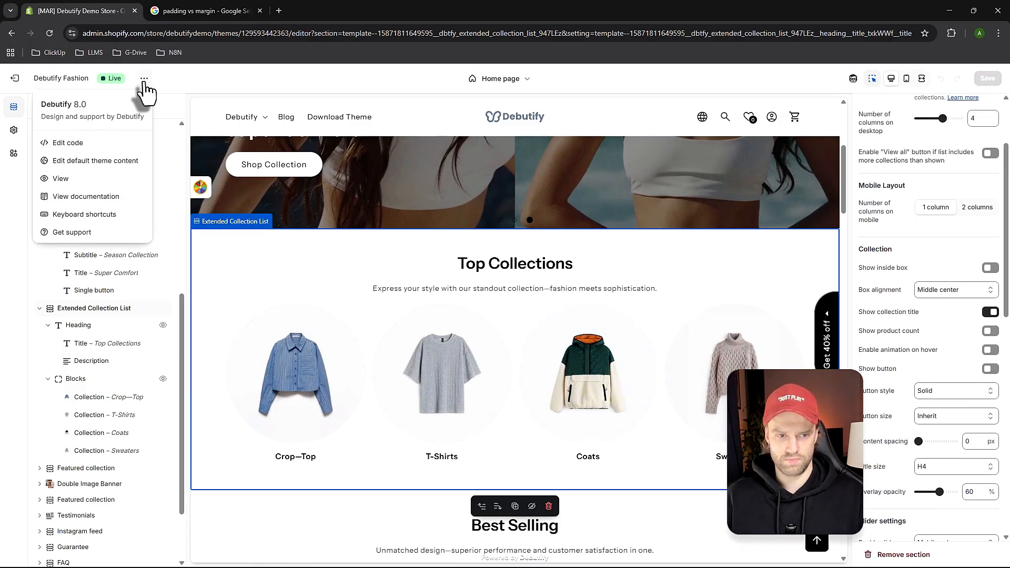
left_click(88, 180)
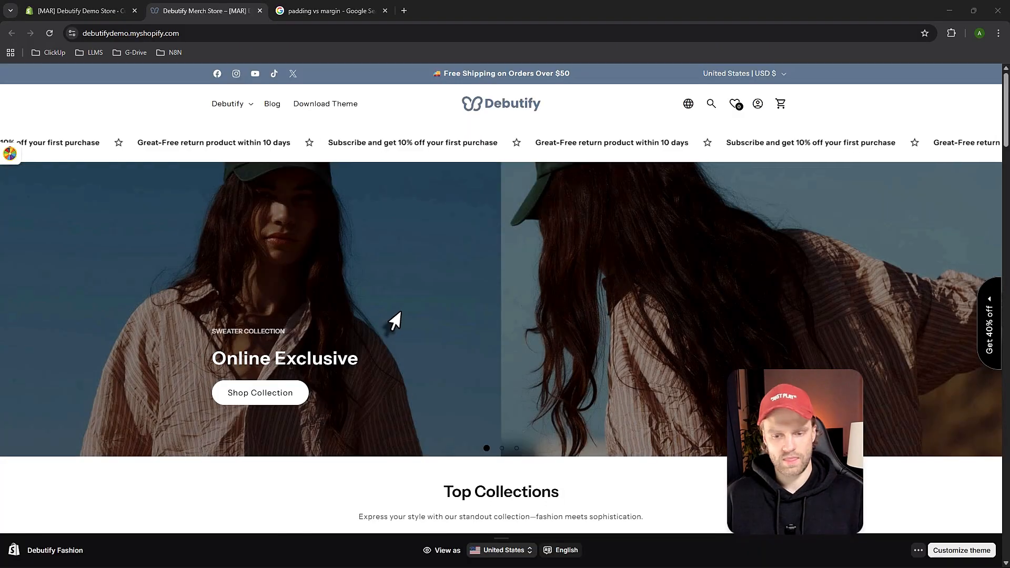
scroll(398, 342, "down", 1)
right_click(385, 333)
left_click(419, 316)
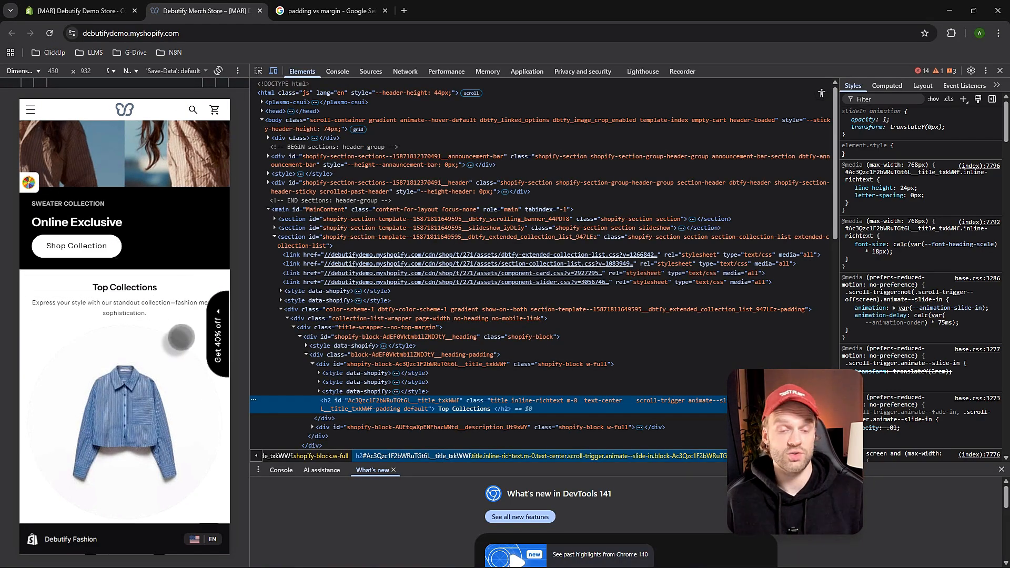
Pick the Top Collections section's wrapper div on the page, add the inline style margin: 10px, and check the mobile page.
left_click(259, 72)
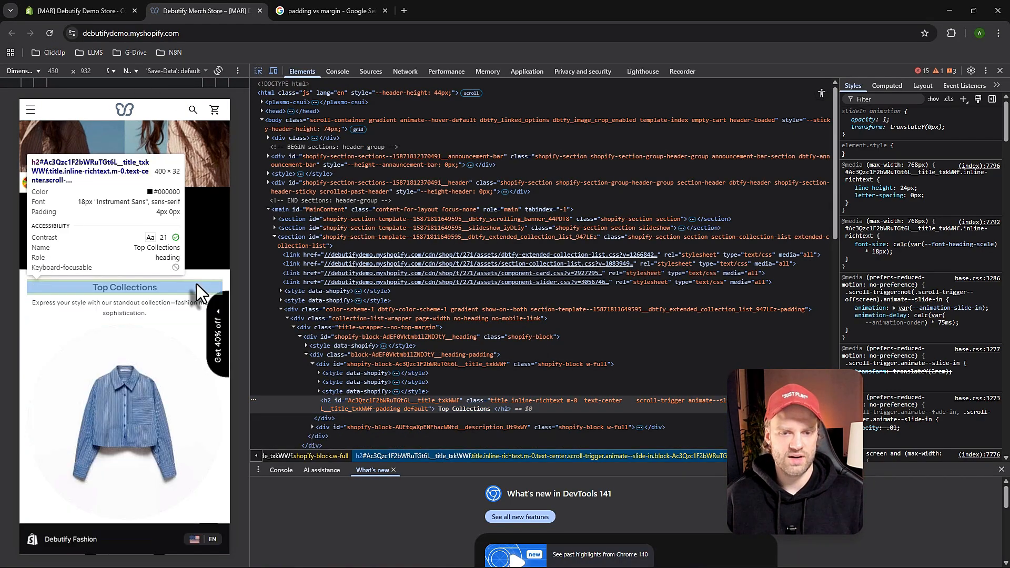
left_click(197, 276)
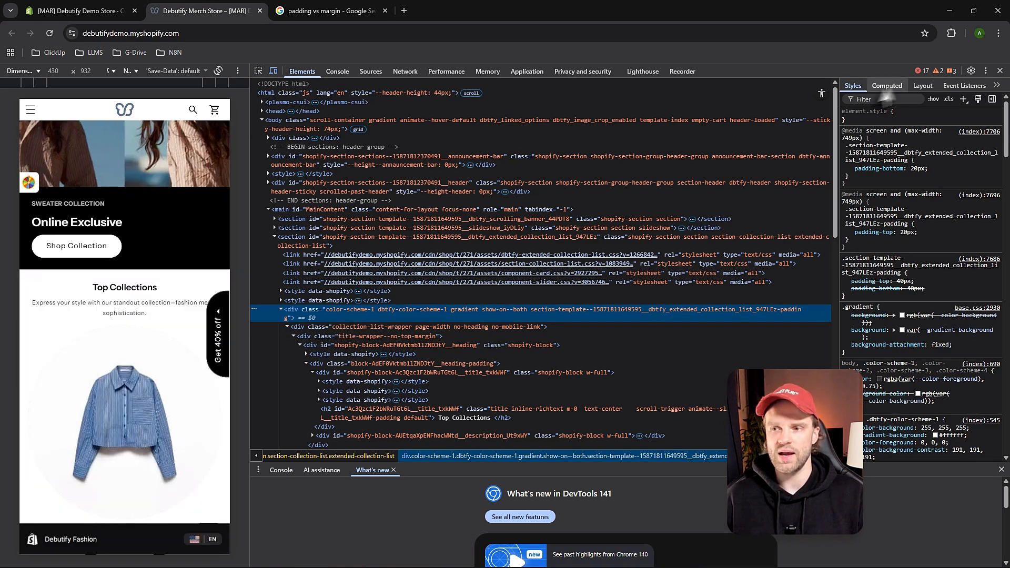
left_click(854, 112)
type("margin")
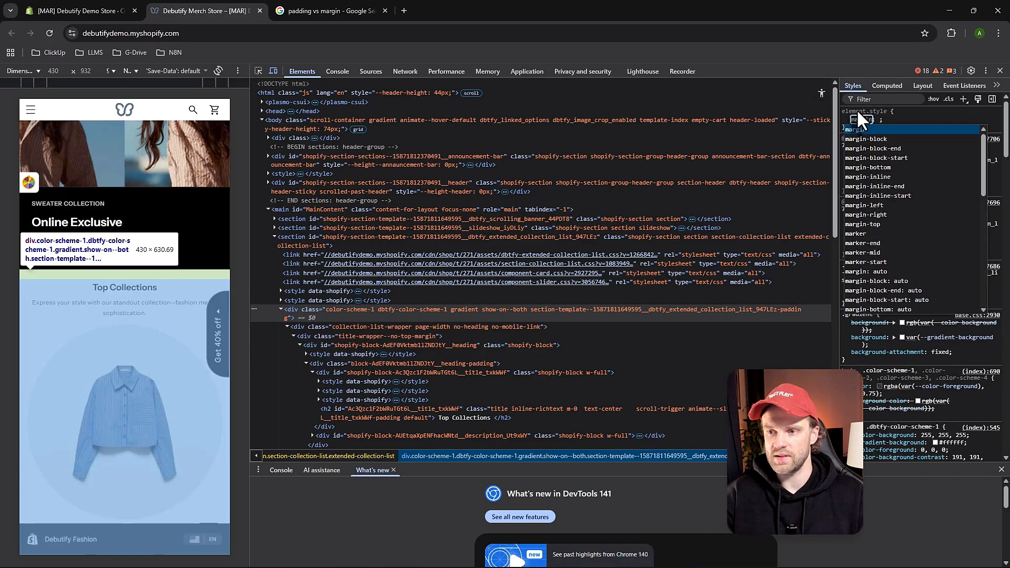
type(": 10px")
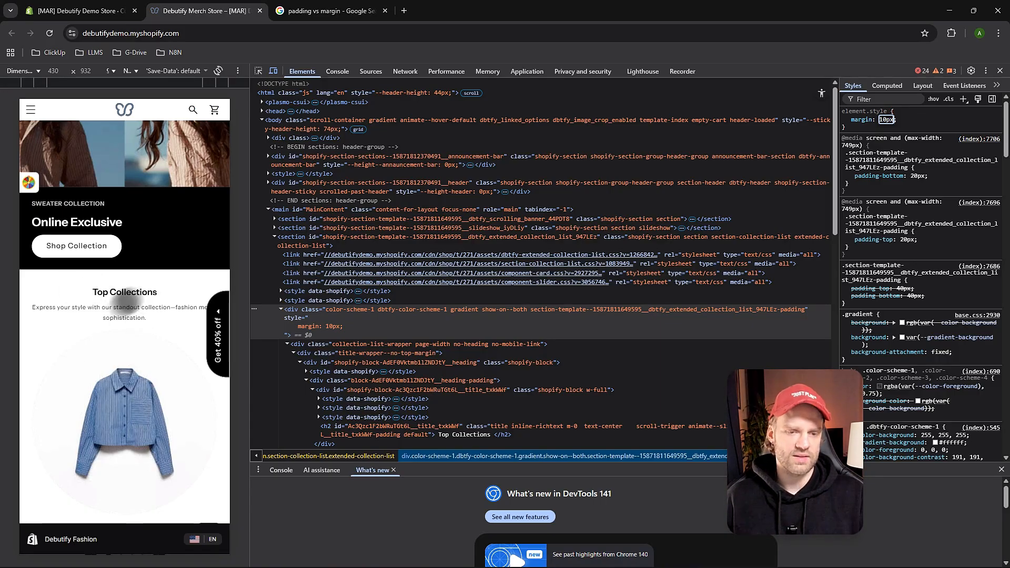
scroll(126, 353, "down", 3)
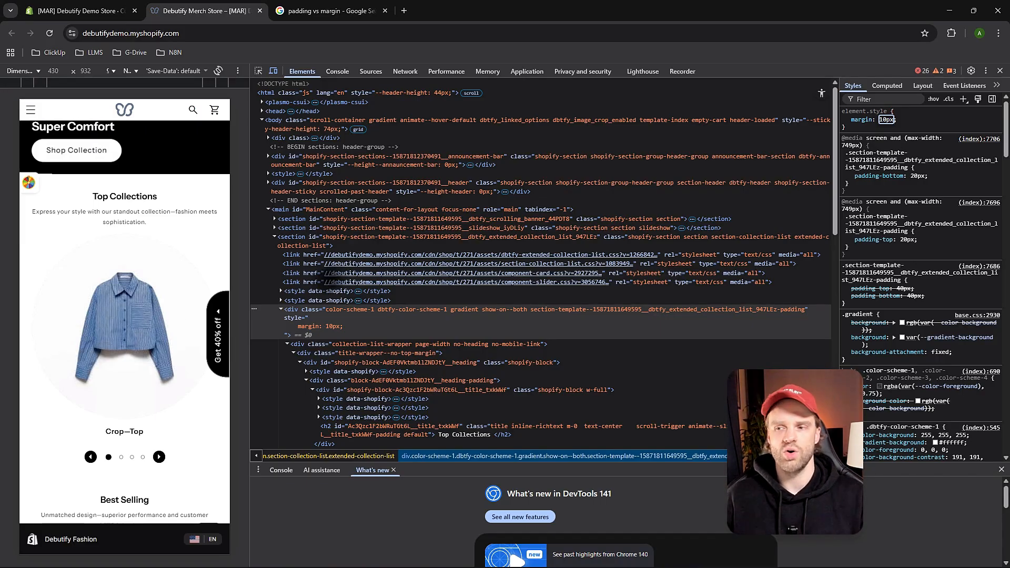
Close the developer tools and compare the Top Collections section in the theme editor with the live store.
left_click(1000, 71)
left_click(112, 9)
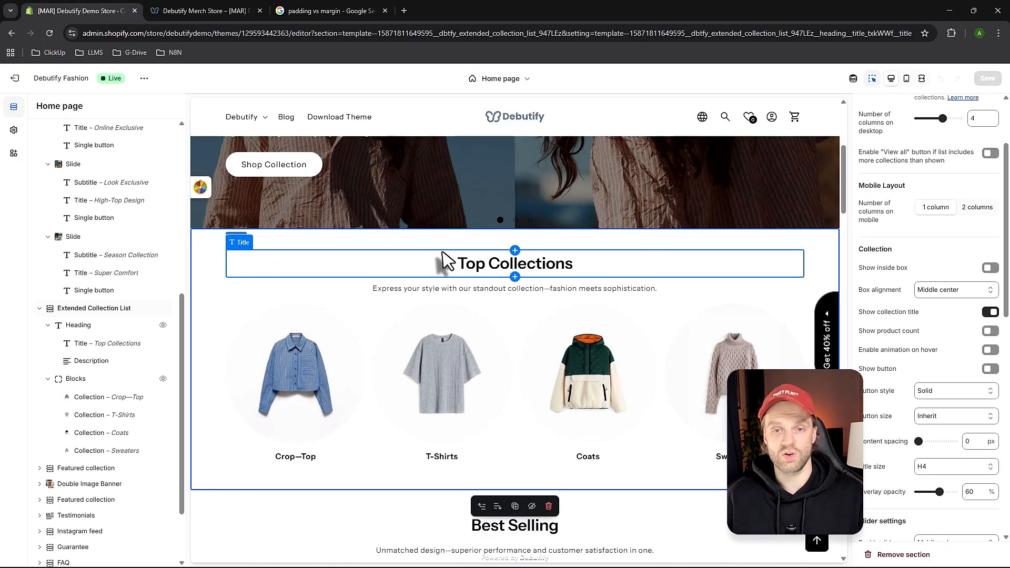
scroll(441, 255, "down", 3)
scroll(441, 254, "up", 4)
left_click(227, 9)
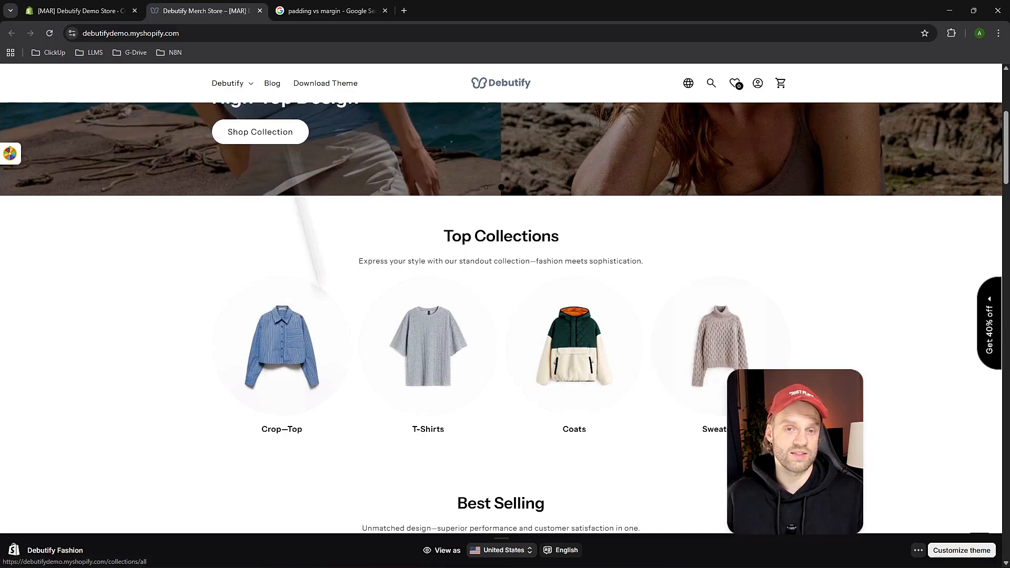
Close the padding vs margin image search and return to the theme editor.
left_click(325, 6)
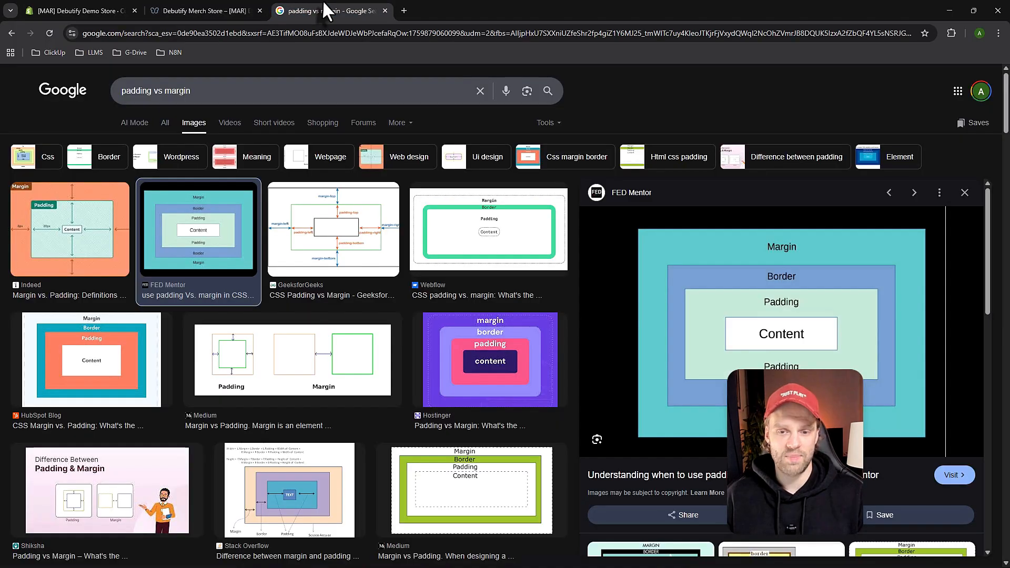
left_click(385, 10)
left_click(100, 10)
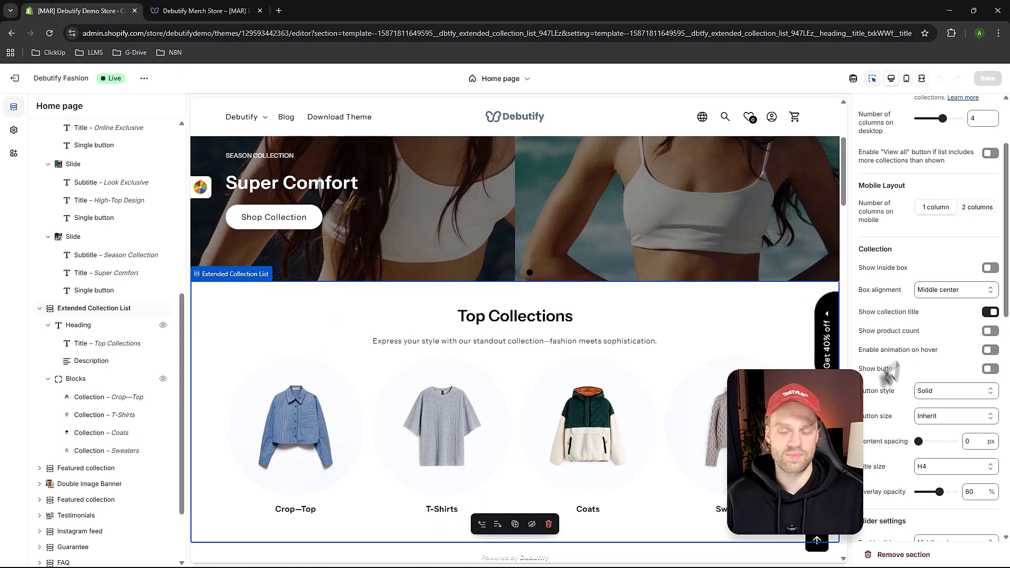
Set both the top and bottom section padding of the announcement bar to Medium.
scroll(911, 416, "down", 1)
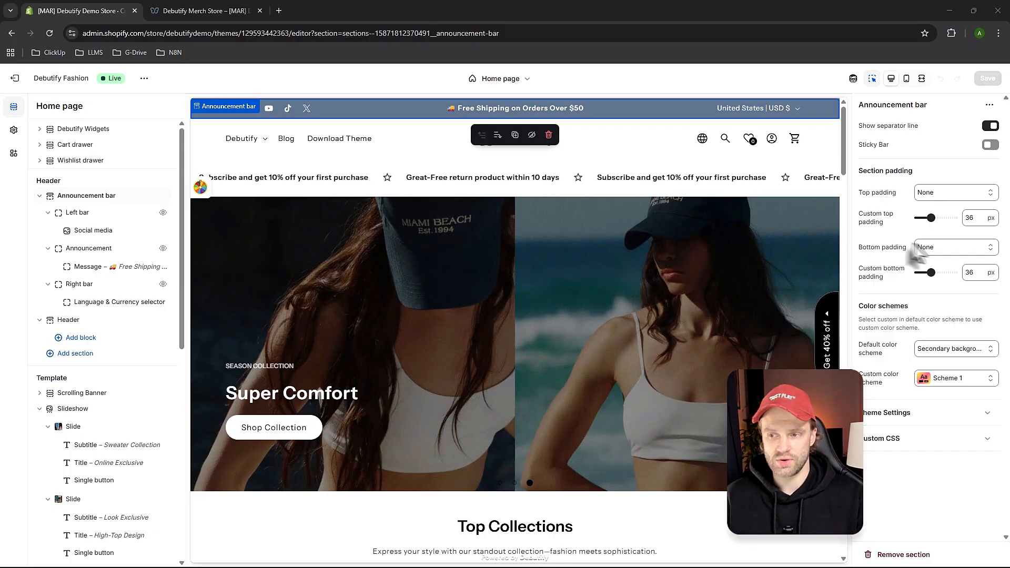
left_click(928, 195)
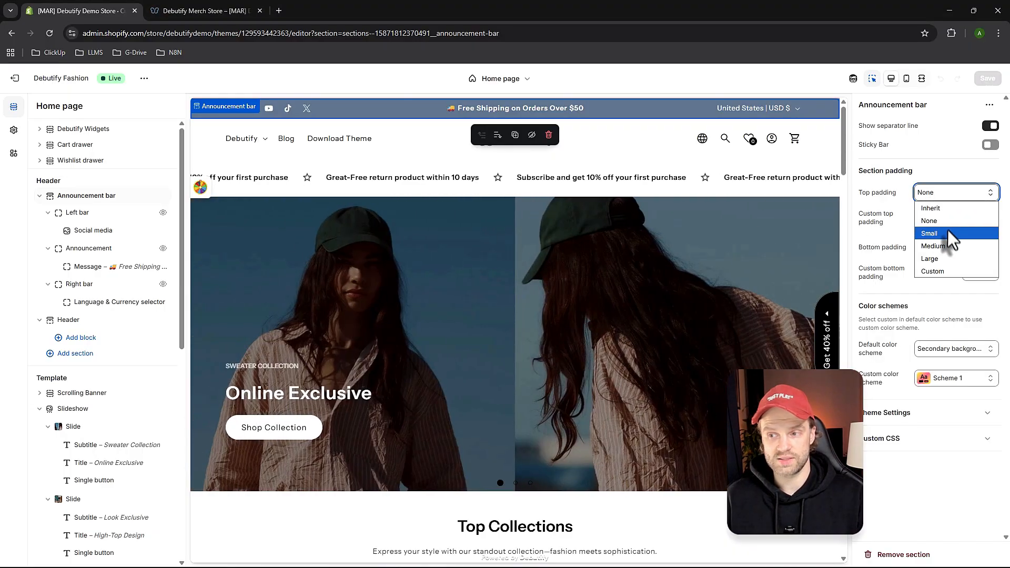
left_click(950, 247)
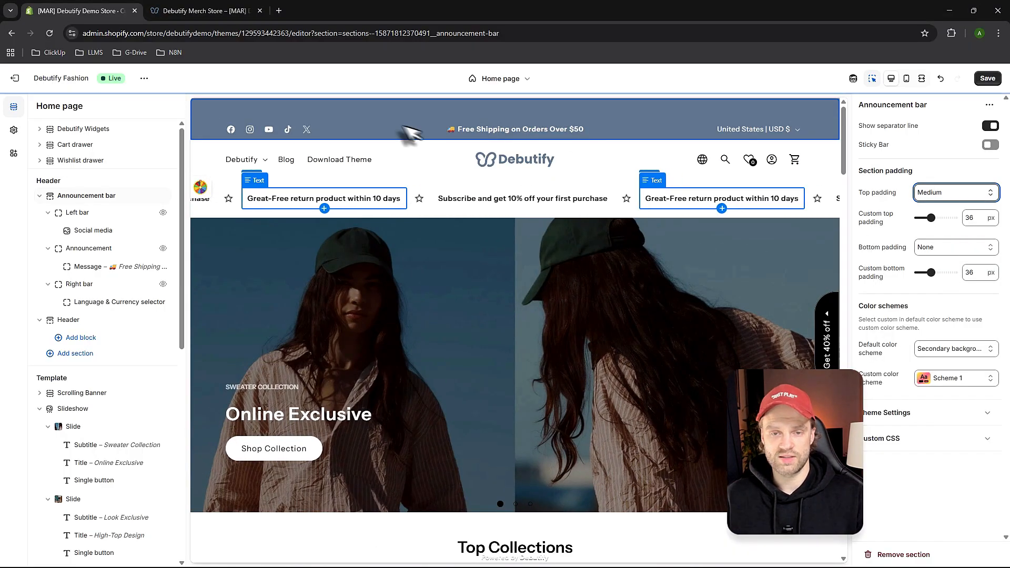
left_click(942, 247)
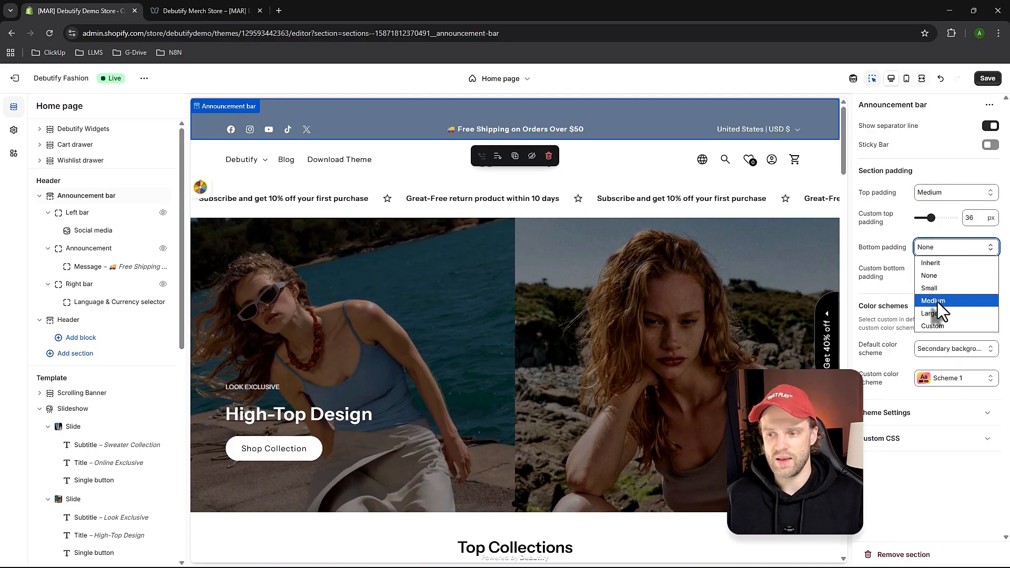
left_click(937, 302)
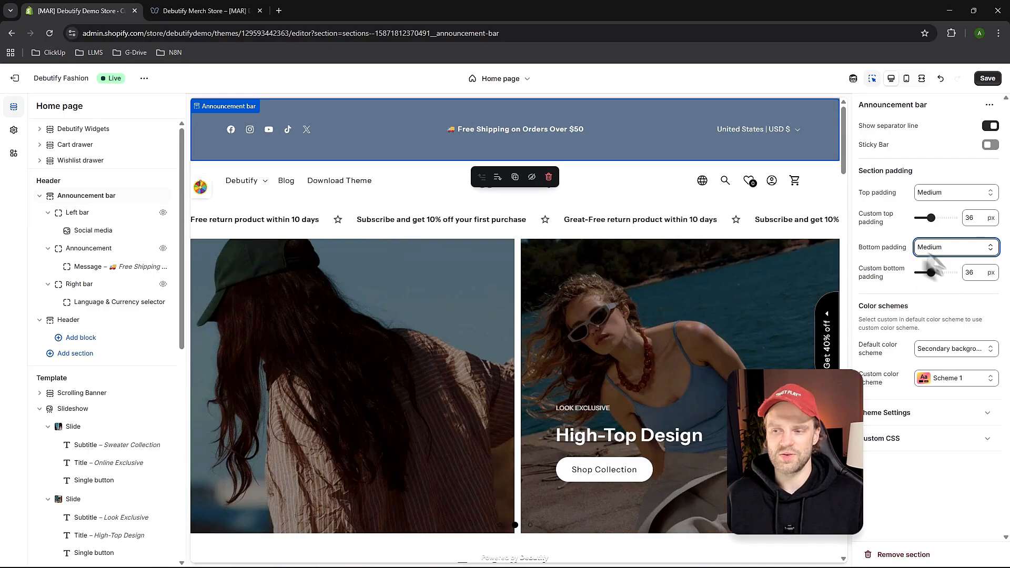
Set the announcement bar's bottom and top padding back to None.
left_click(921, 248)
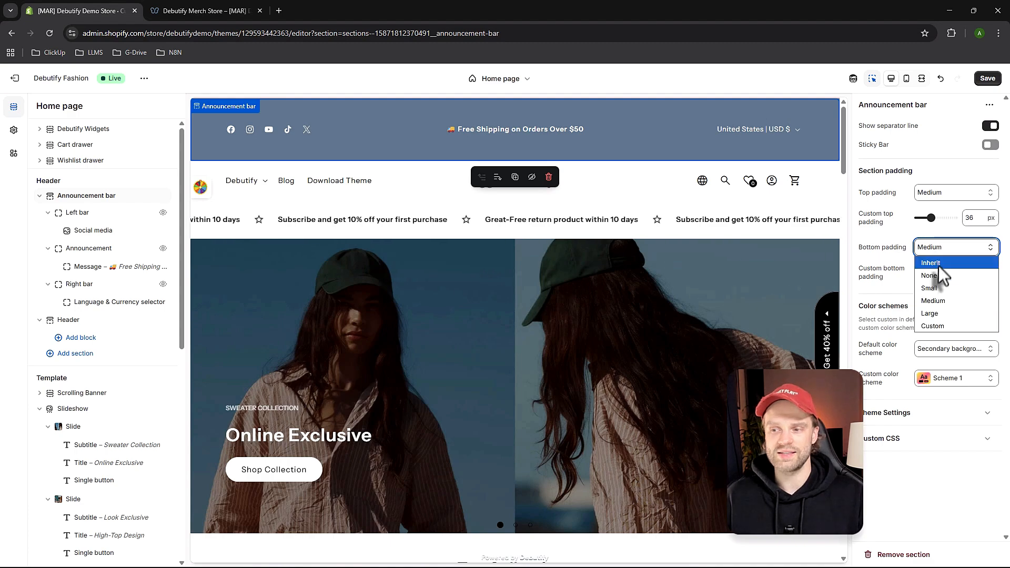
left_click(939, 275)
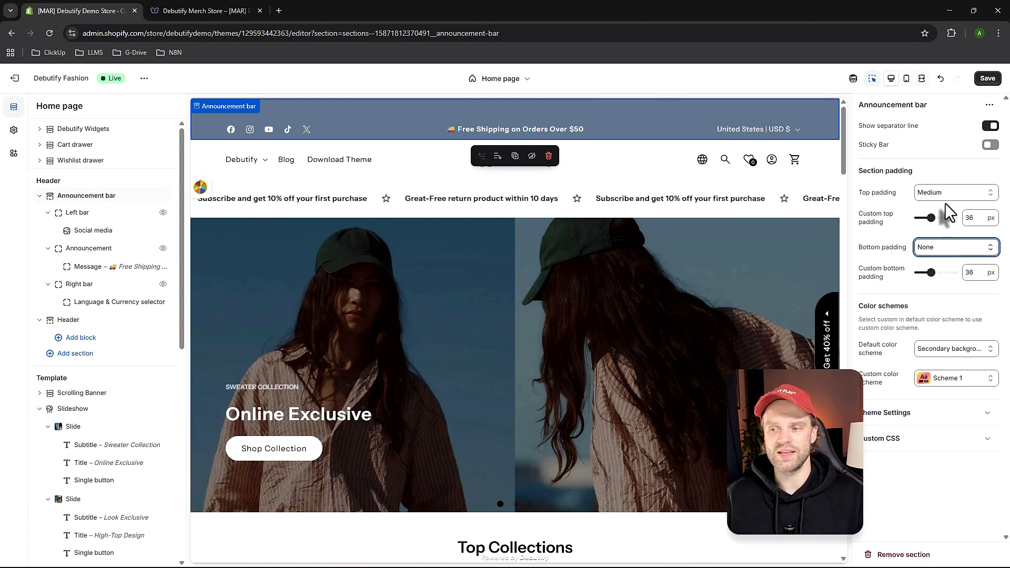
left_click(945, 195)
left_click(945, 219)
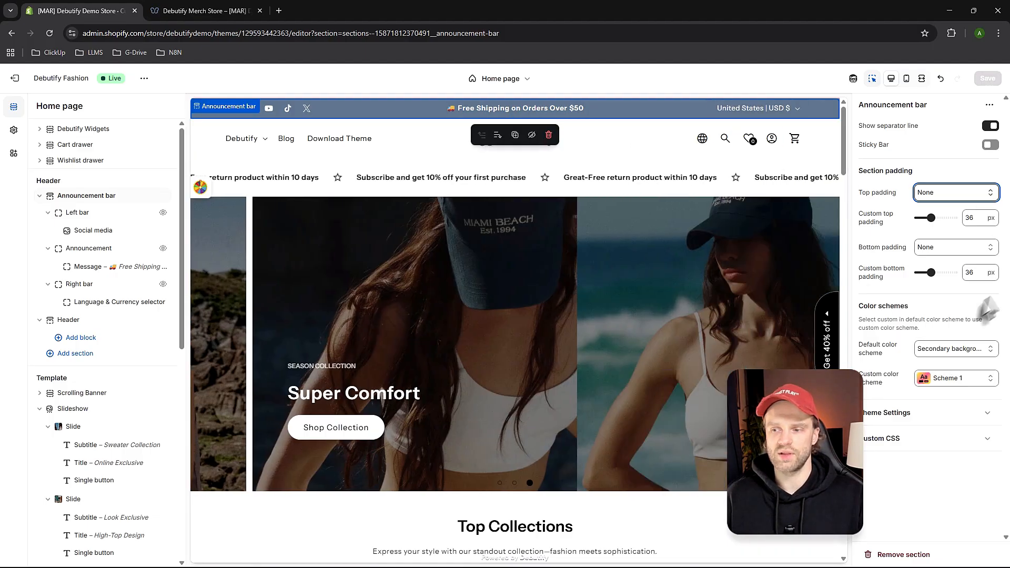
Change the announcement bar's default color scheme to Light background.
left_click(937, 351)
left_click(942, 337)
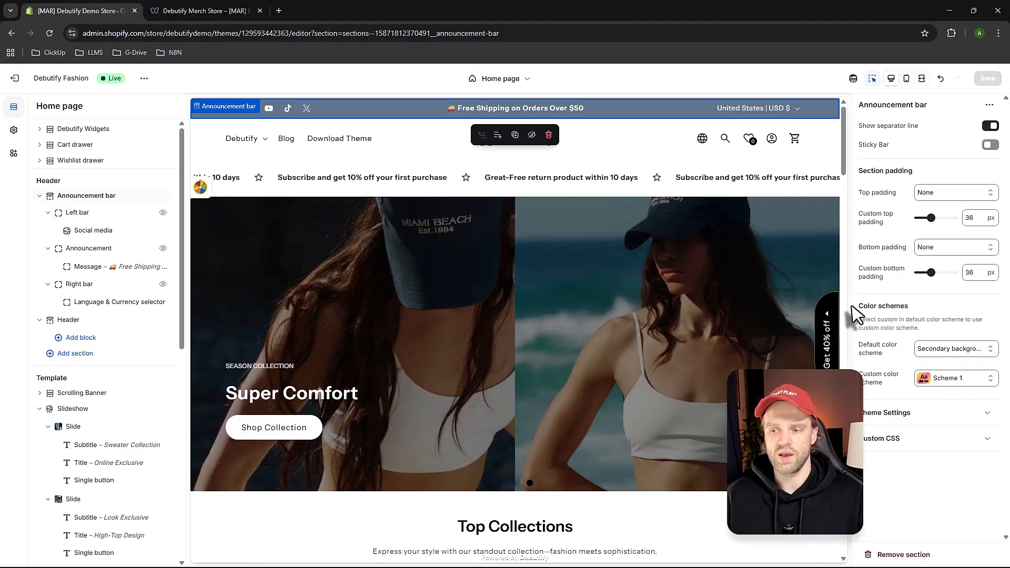
left_click_drag(855, 305, 894, 314)
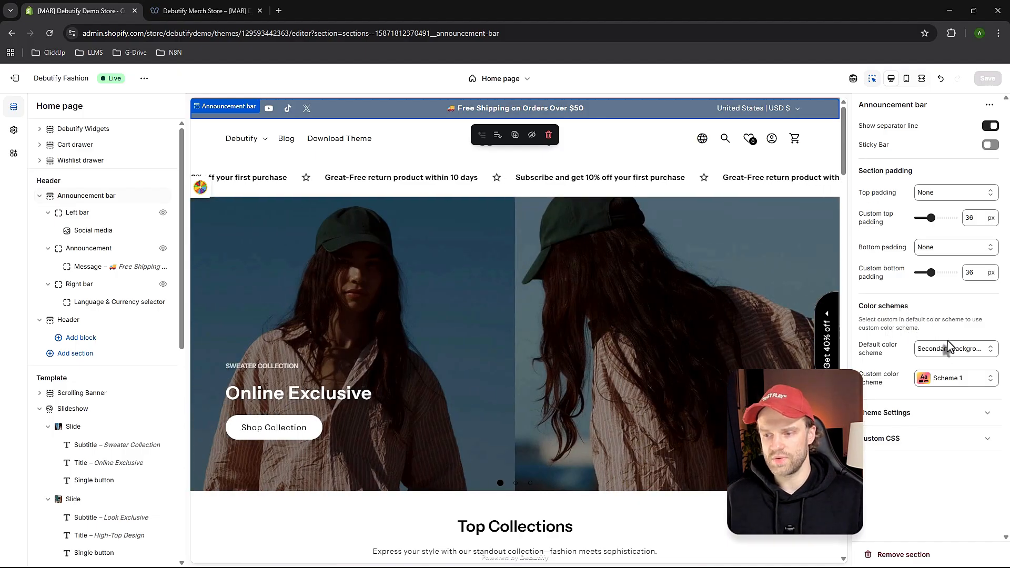
left_click(949, 348)
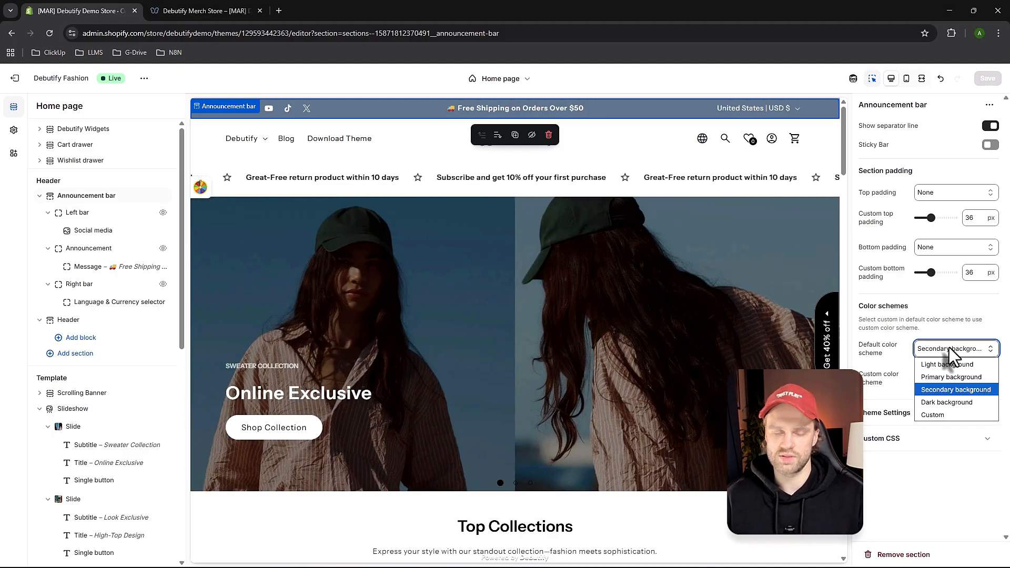
left_click(946, 365)
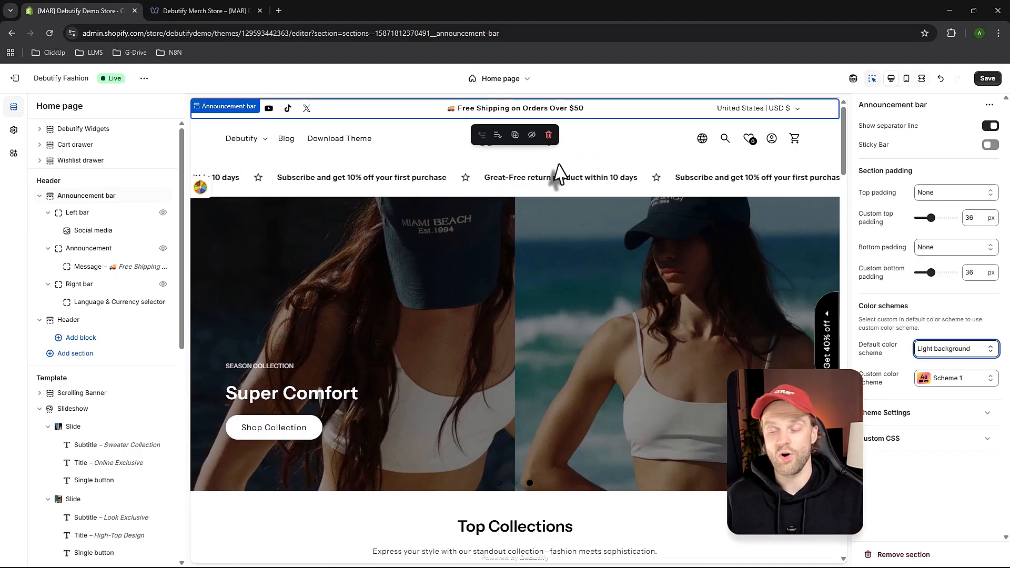
left_click(954, 350)
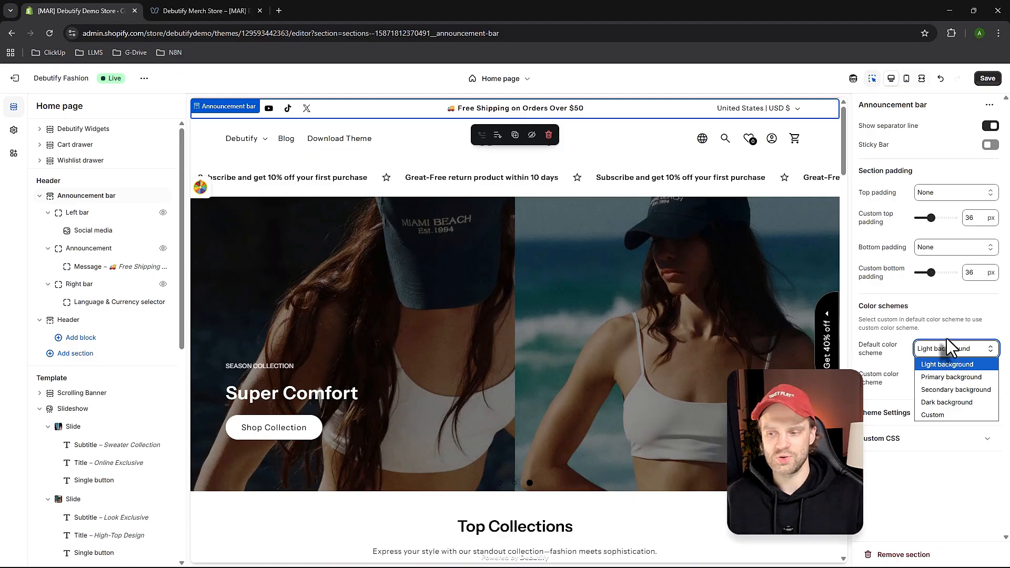
left_click(938, 346)
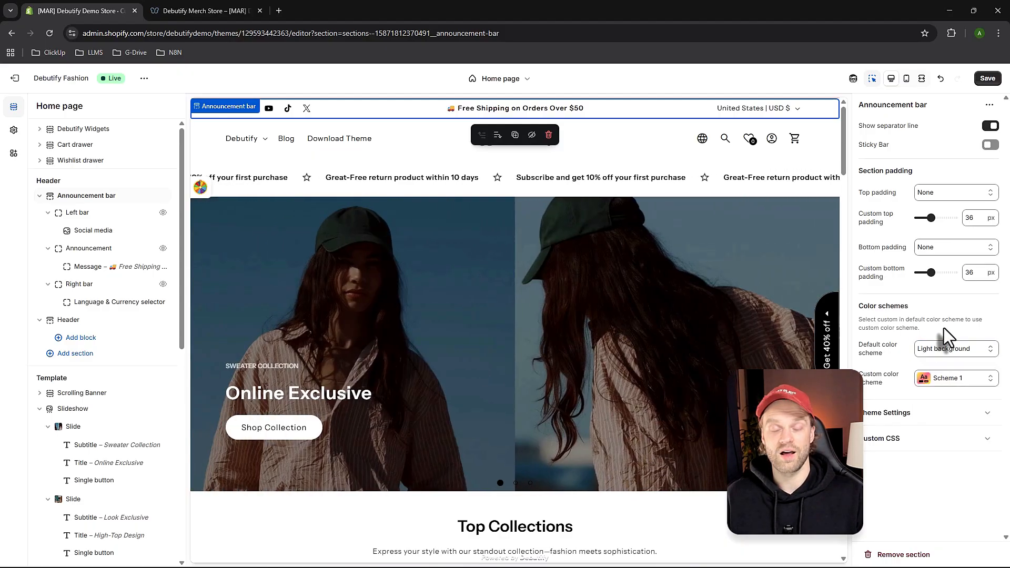
Try the Secondary background and Dark background color schemes on the announcement bar.
left_click(949, 349)
left_click(950, 390)
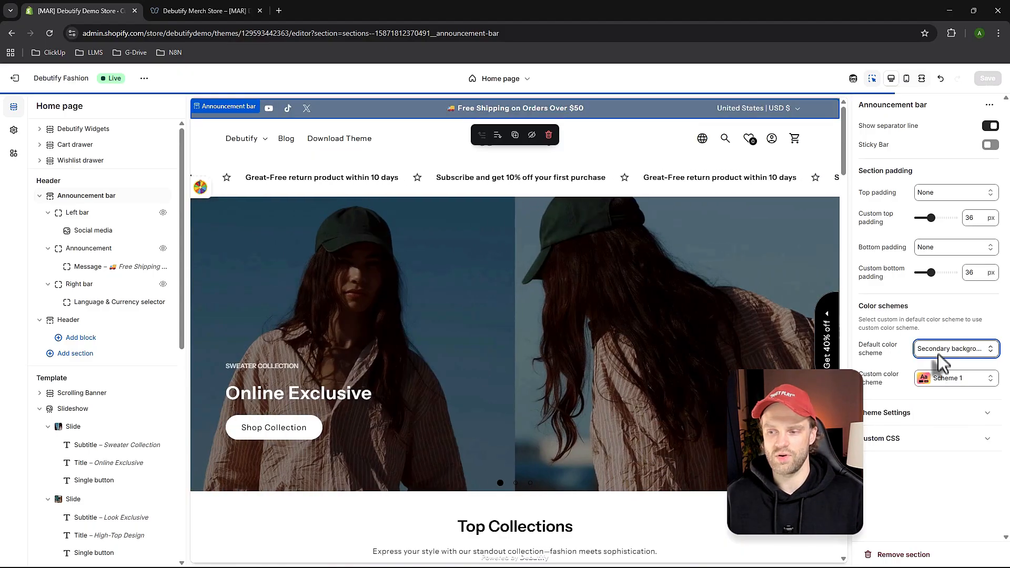
left_click(939, 350)
left_click(942, 402)
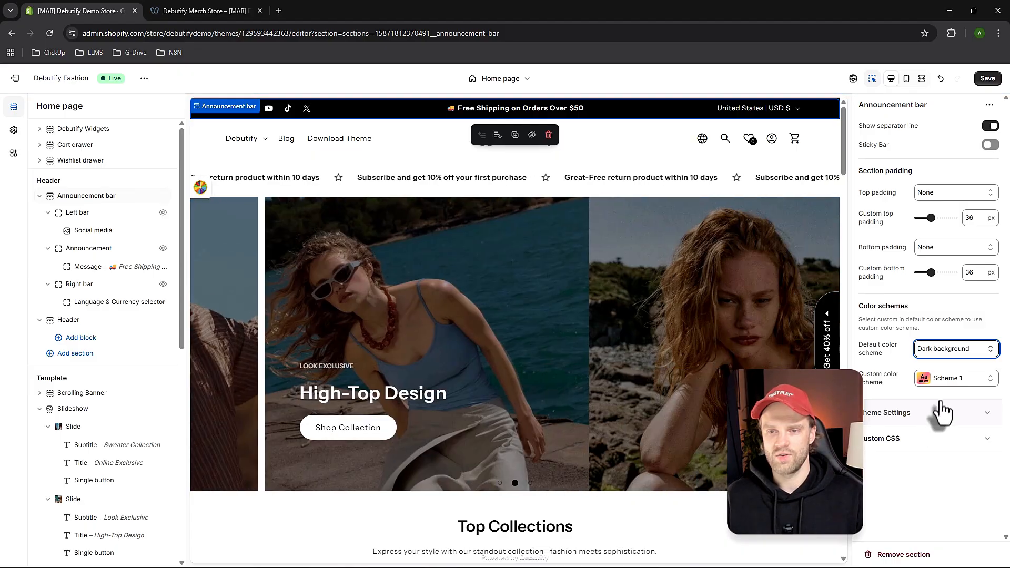
Set the announcement bar's default color scheme to Primary background and save the theme.
left_click(936, 352)
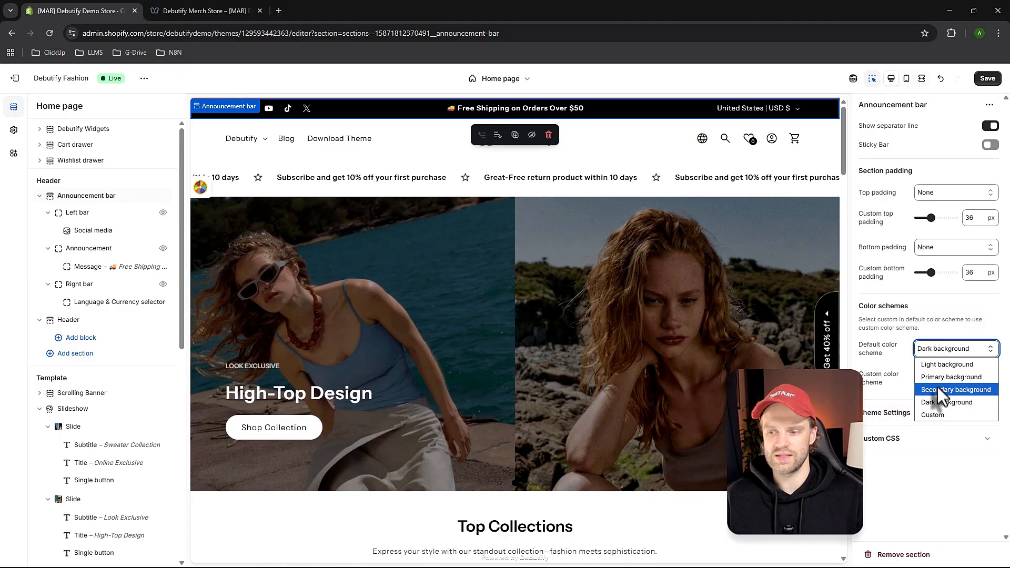
left_click(937, 377)
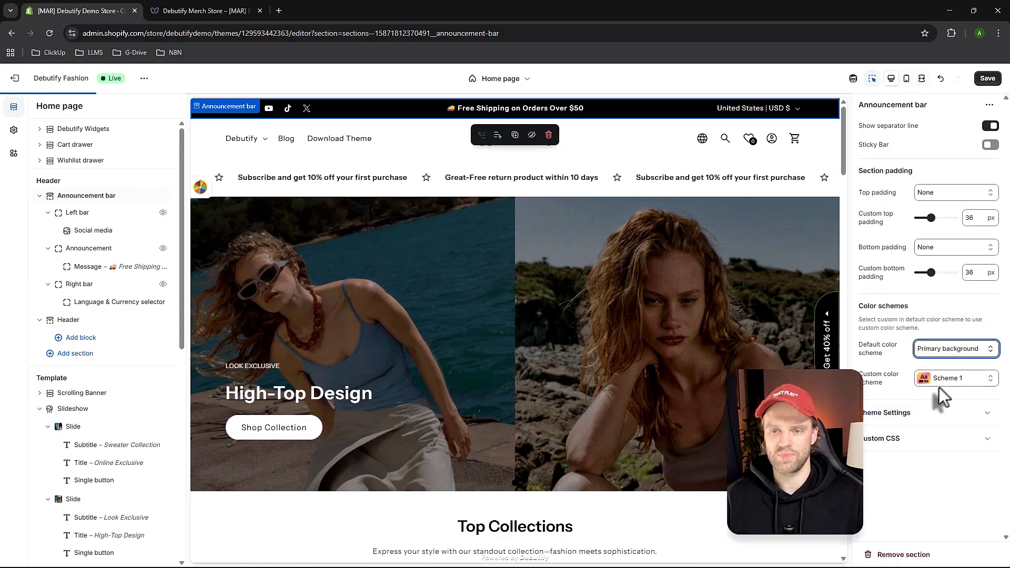
left_click(988, 80)
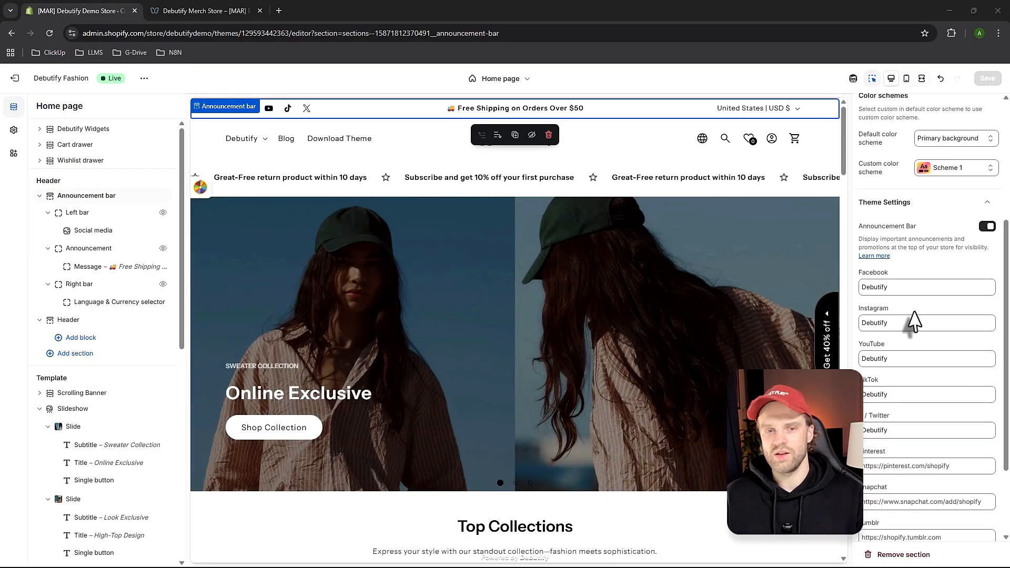
Review the announcement bar's theme settings, from the Facebook, Instagram and YouTube fields down to the icon style.
scroll(863, 281, "up", 1)
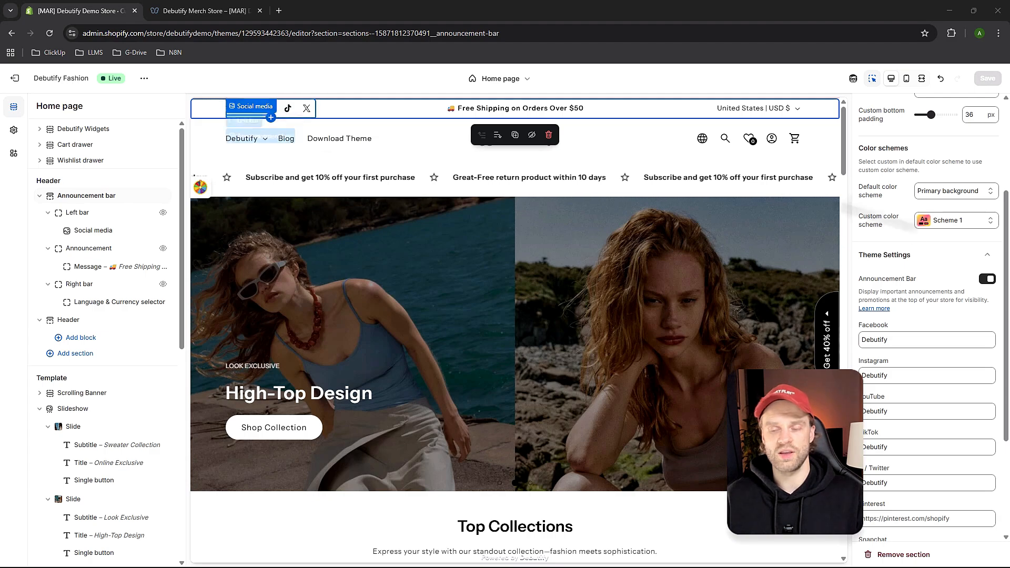
left_click(906, 341)
left_click(908, 376)
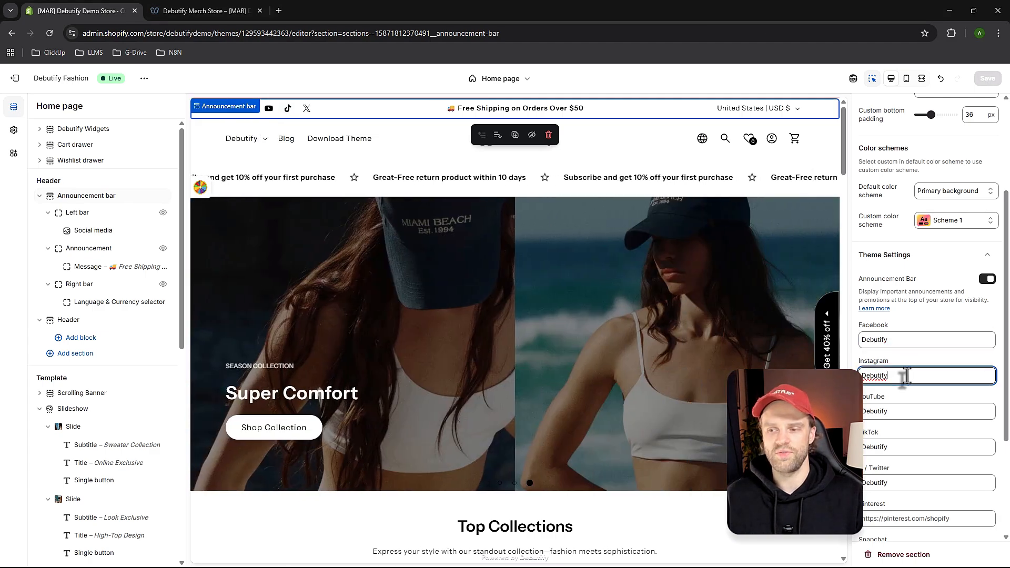
left_click(898, 413)
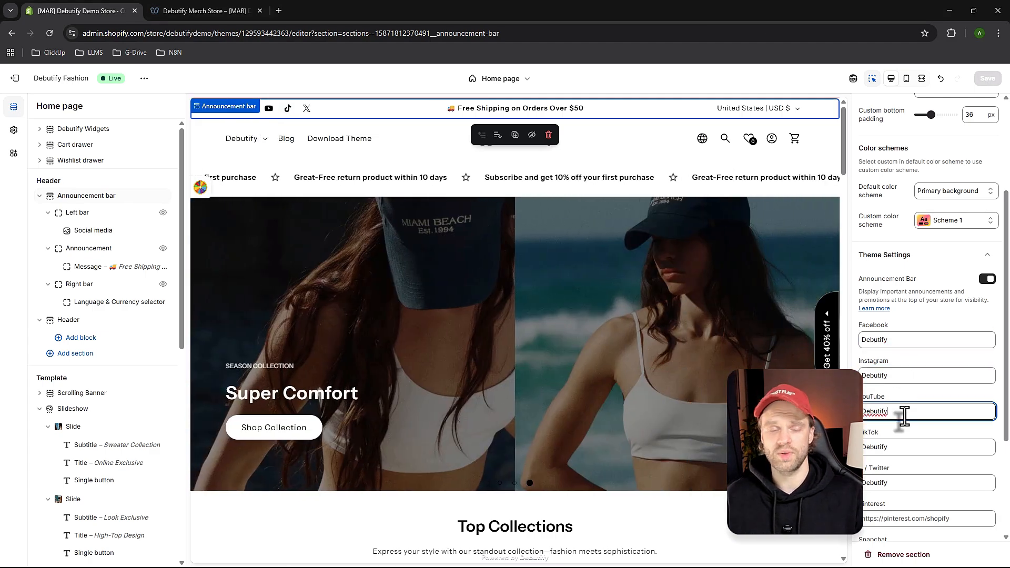
scroll(896, 421, "down", 3)
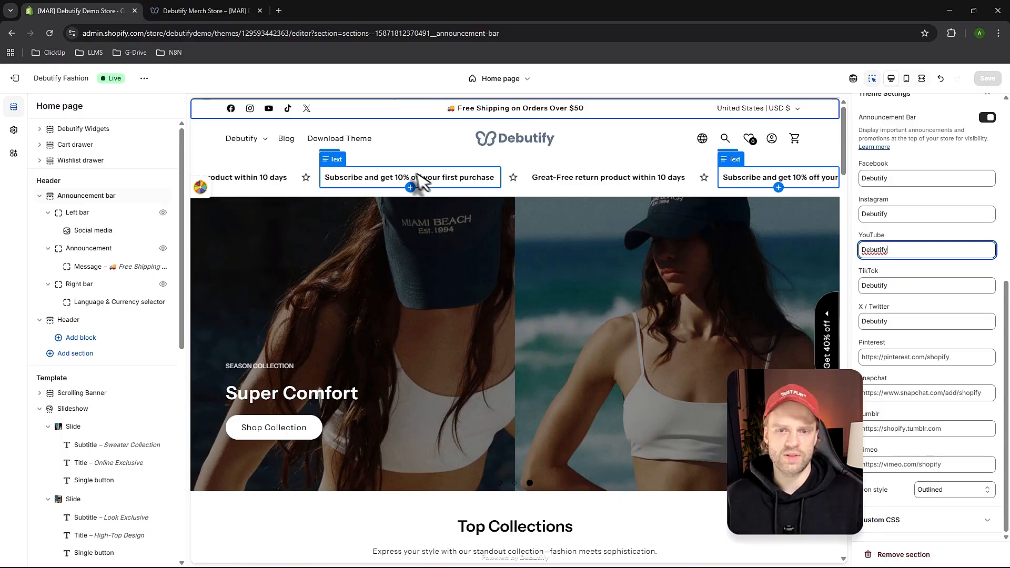
Select the Header section and switch the second border color in its theme settings to Custom.
left_click(398, 138)
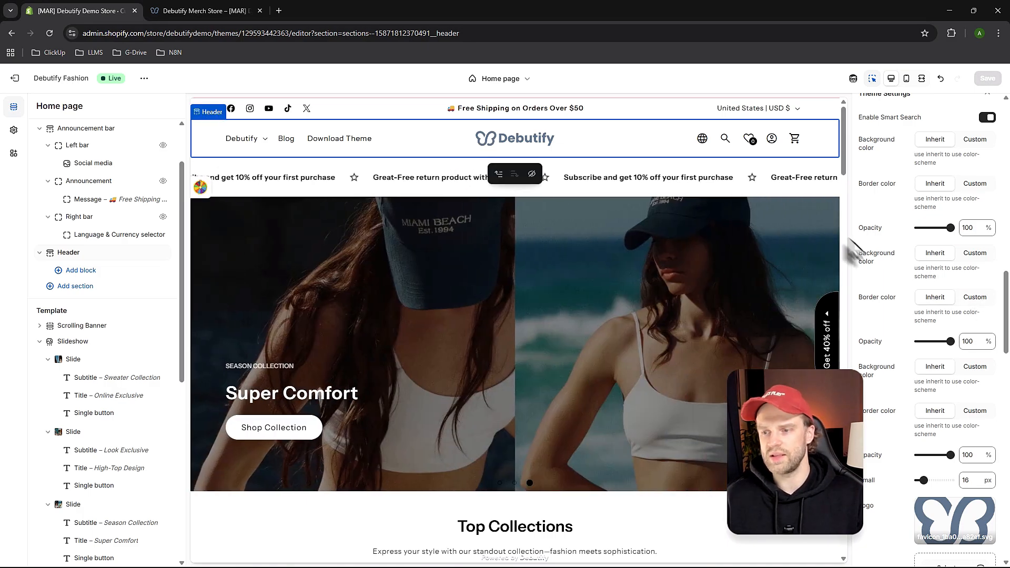
scroll(916, 284, "up", 1)
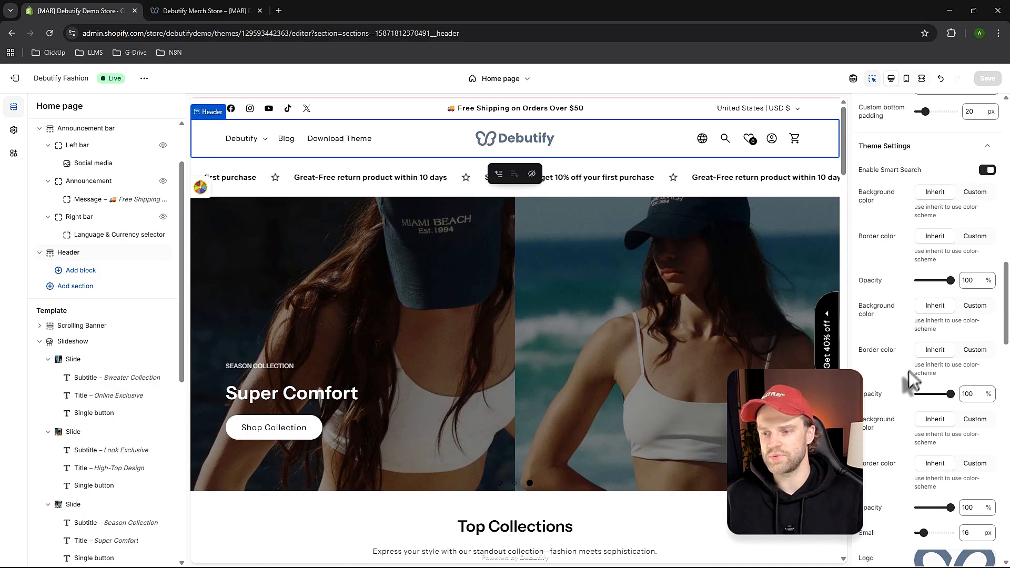
scroll(916, 379, "up", 1)
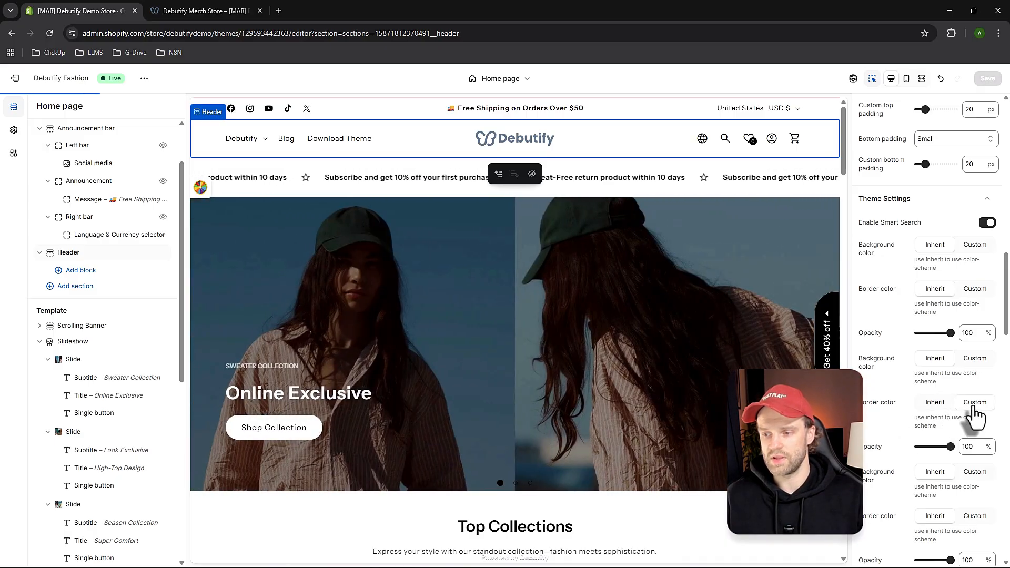
left_click(974, 402)
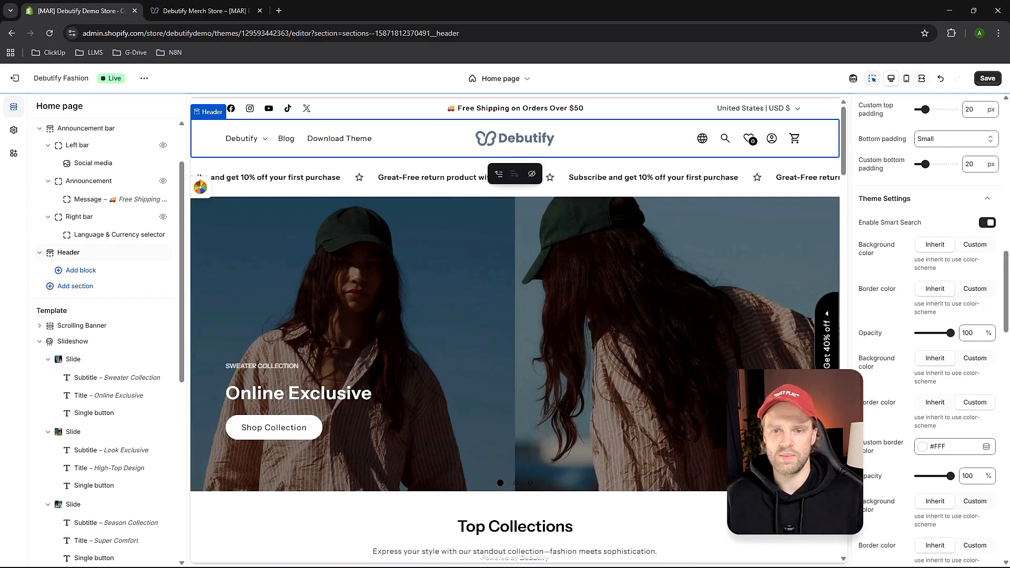
left_click(747, 232)
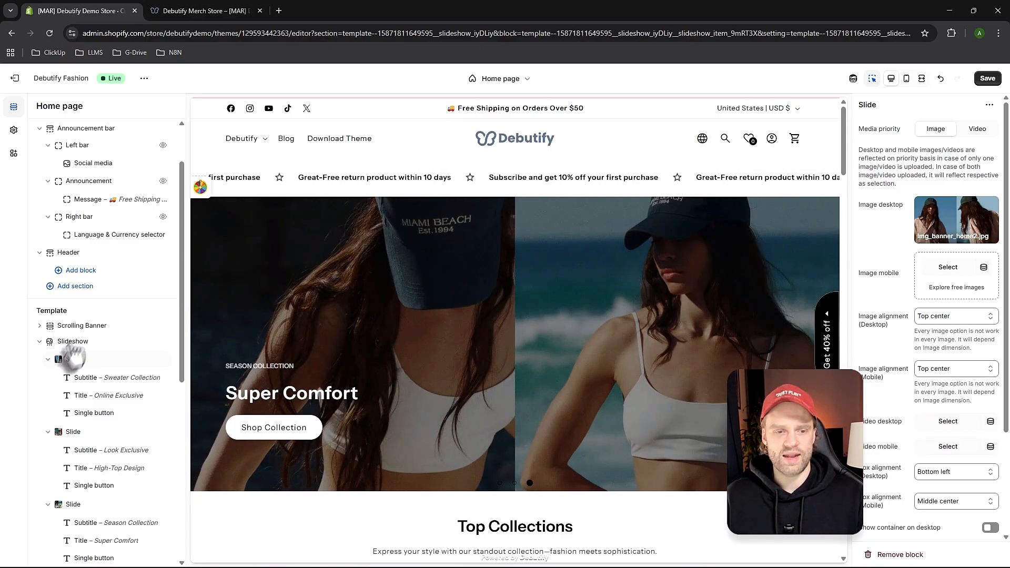
Reopen the Header settings and set the custom border color to a light red.
left_click(416, 150)
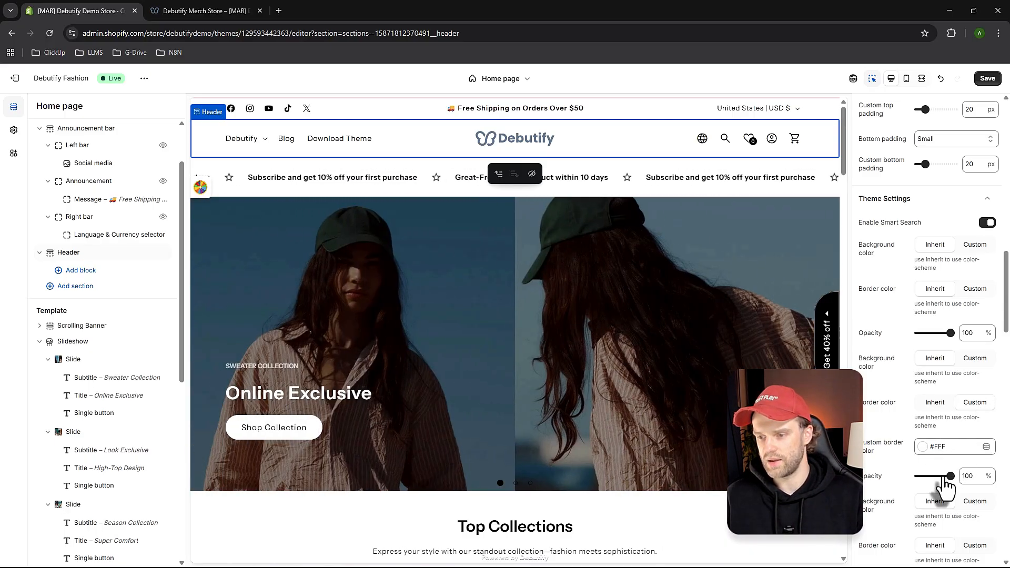
scroll(946, 487, "up", 1)
scroll(942, 491, "down", 2)
left_click(923, 394)
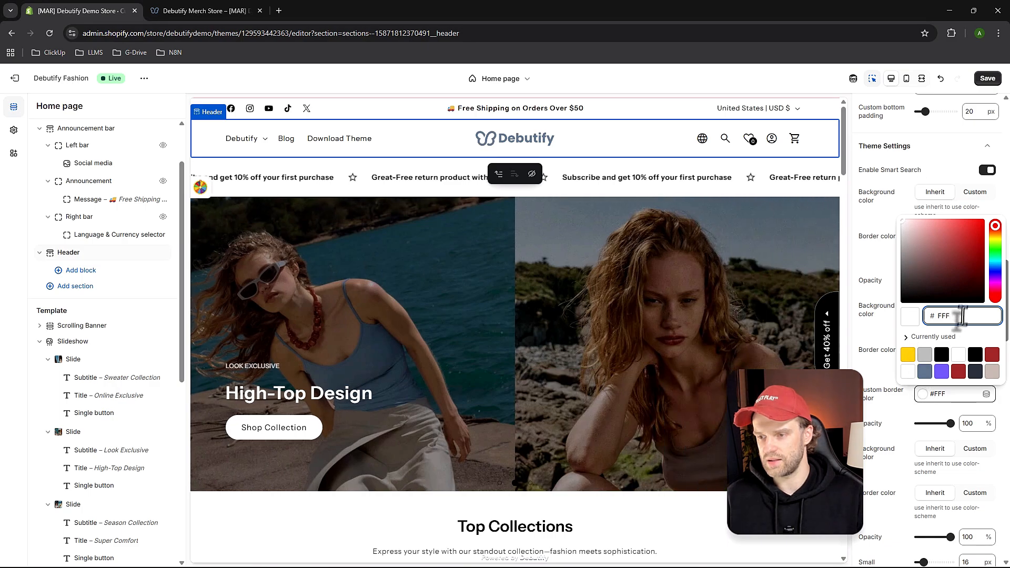
left_click_drag(927, 263, 953, 214)
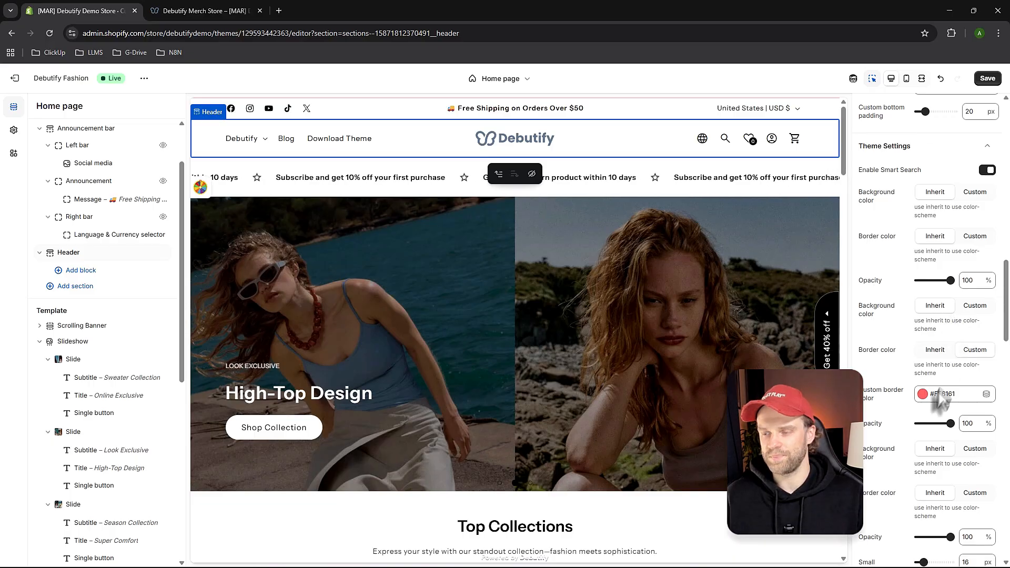
Review the Header's theme settings, from the background and border colors through logo, sticky header, mega menu and wish list to the social media fields.
scroll(942, 421, "down", 2)
scroll(921, 436, "down", 4)
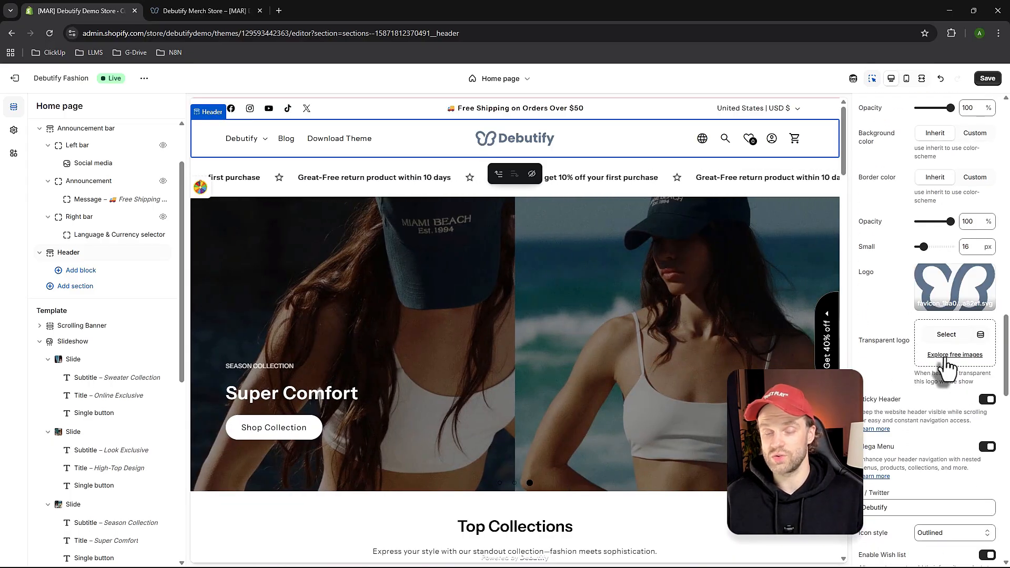
mouse_move(939, 289)
scroll(927, 368, "down", 3)
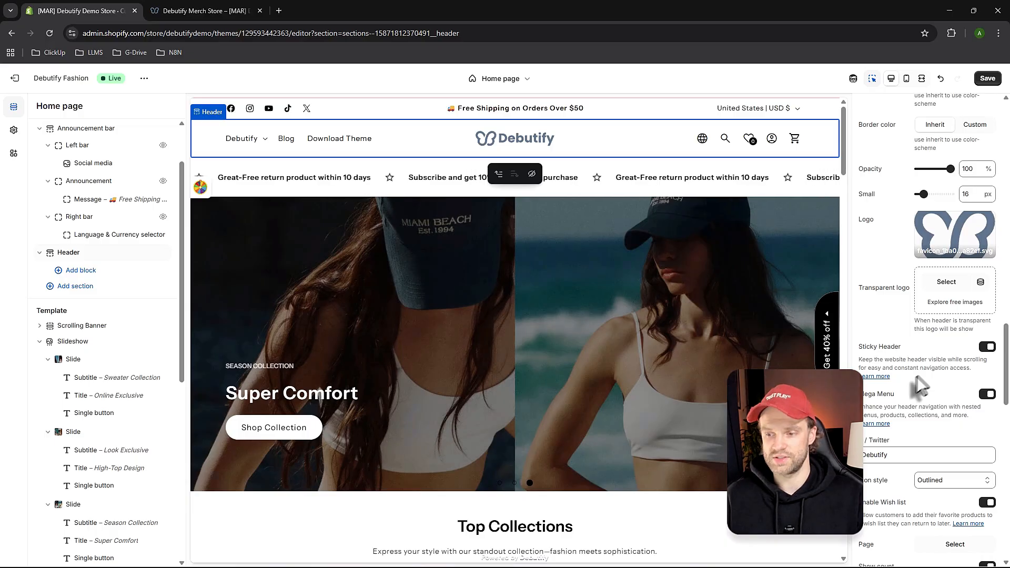
scroll(922, 398, "down", 1)
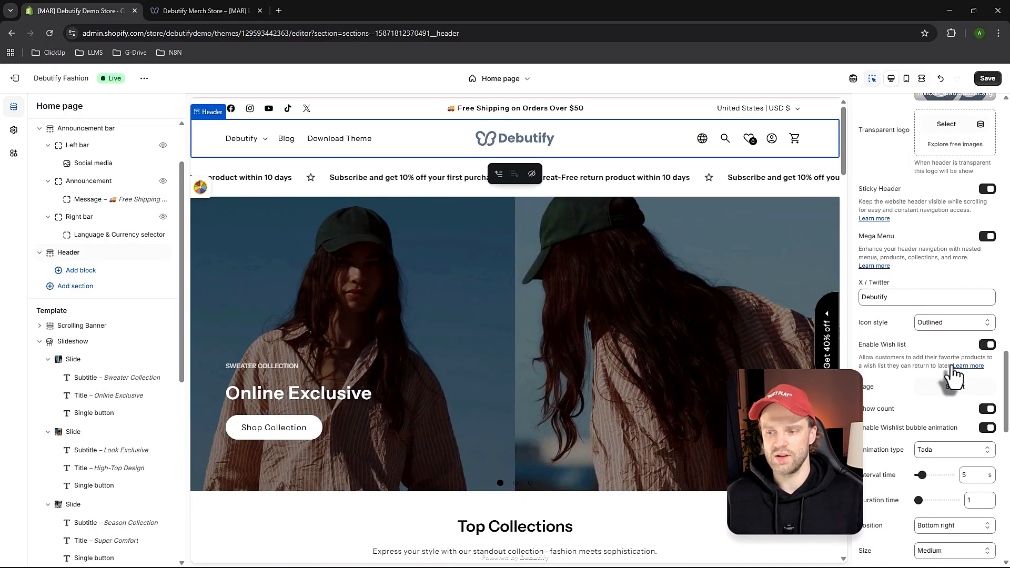
scroll(900, 363, "down", 1)
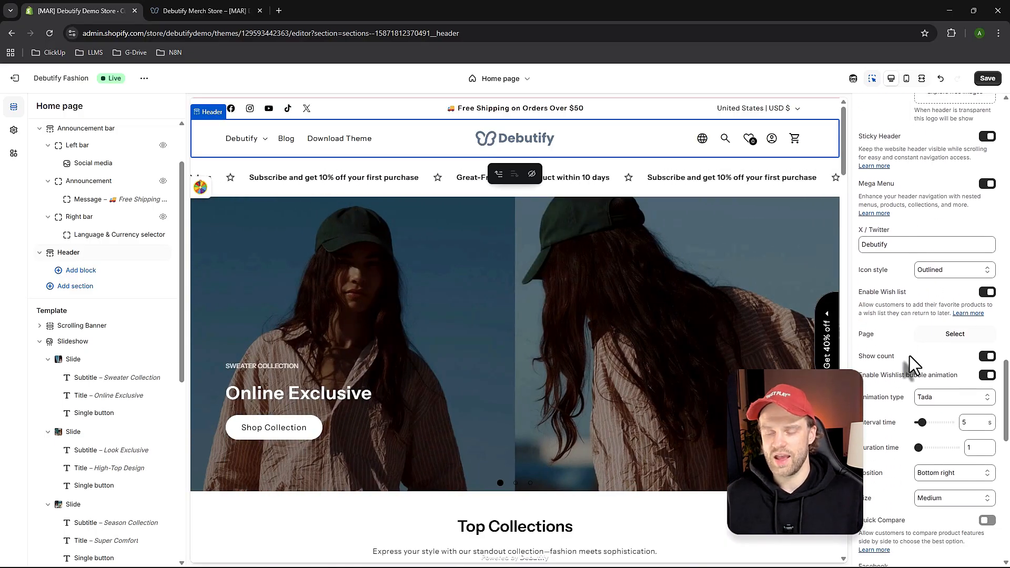
scroll(911, 357, "down", 1)
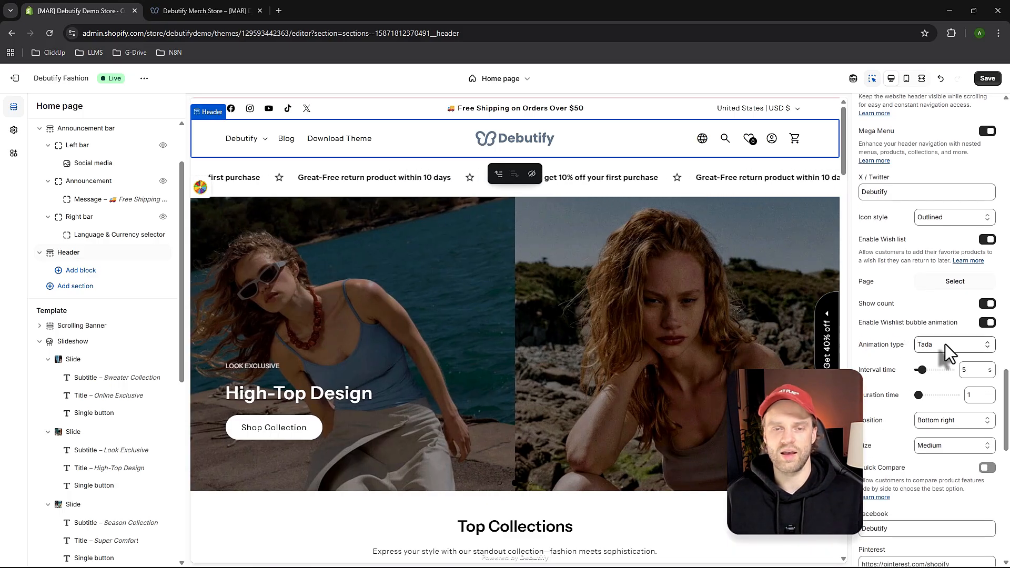
scroll(942, 368, "down", 2)
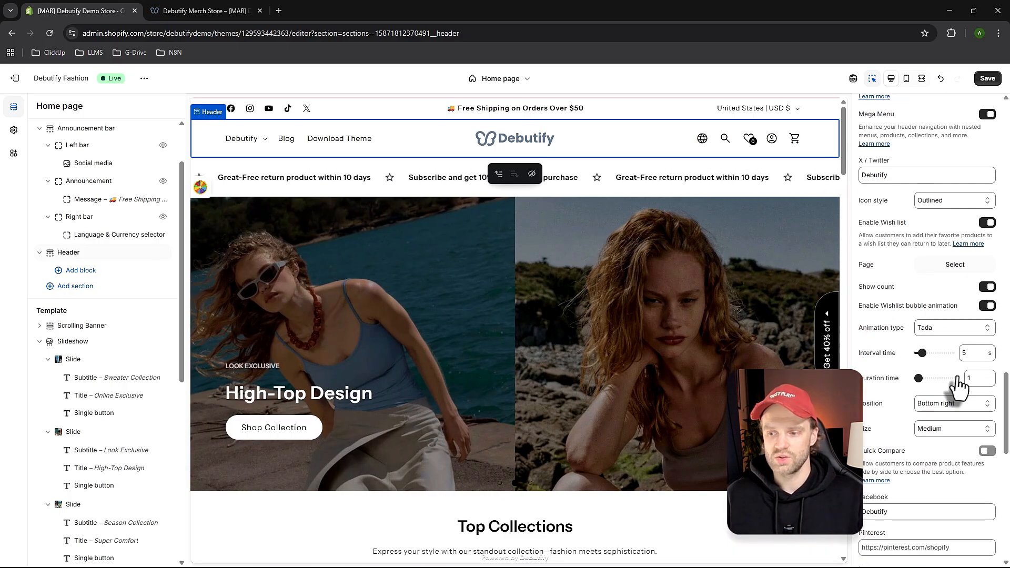
scroll(920, 374, "down", 3)
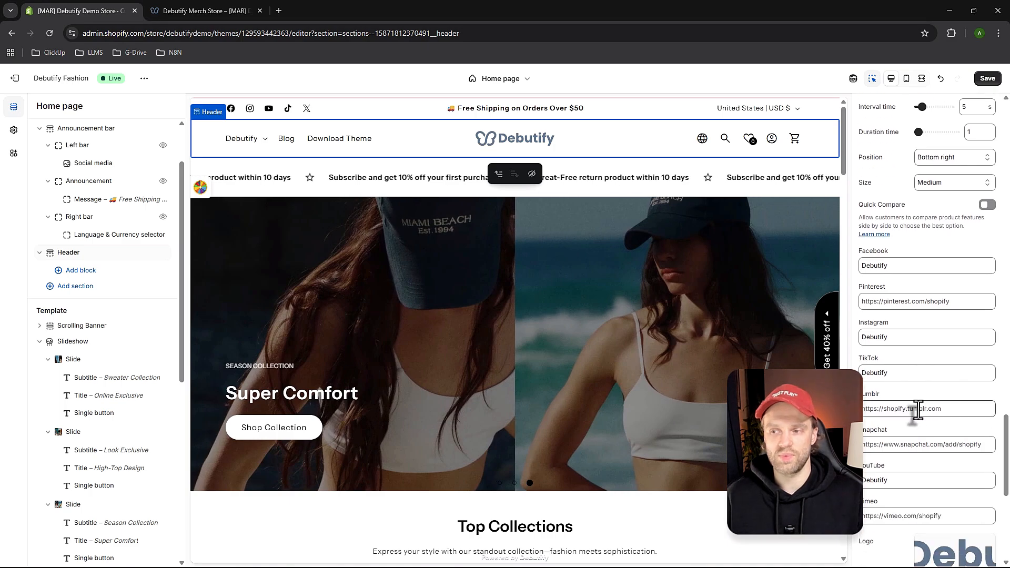
Set the first logo width in the Header's theme settings to 300 px and save the theme.
scroll(917, 408, "down", 1)
scroll(919, 410, "down", 3)
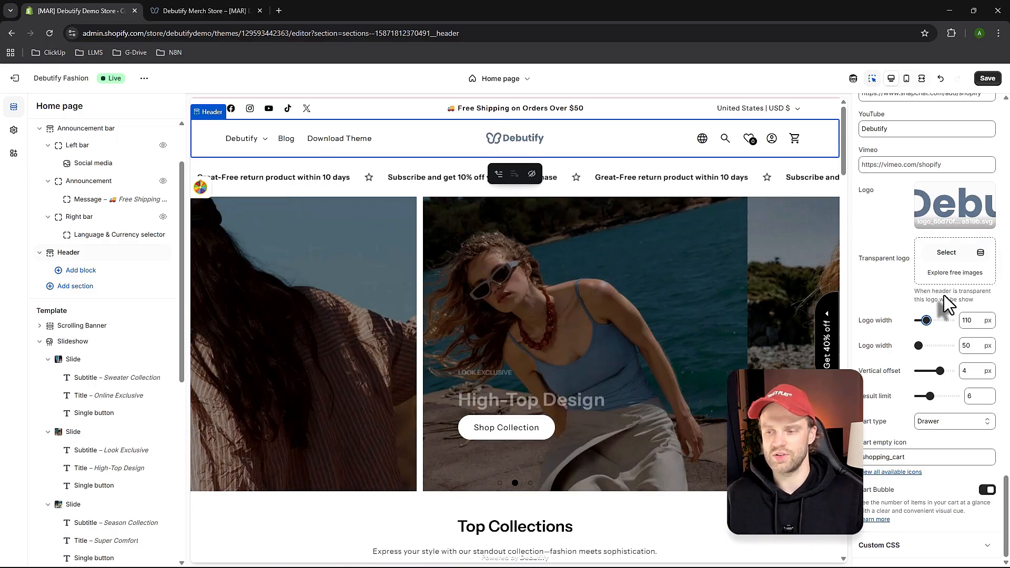
key("ctrl+s")
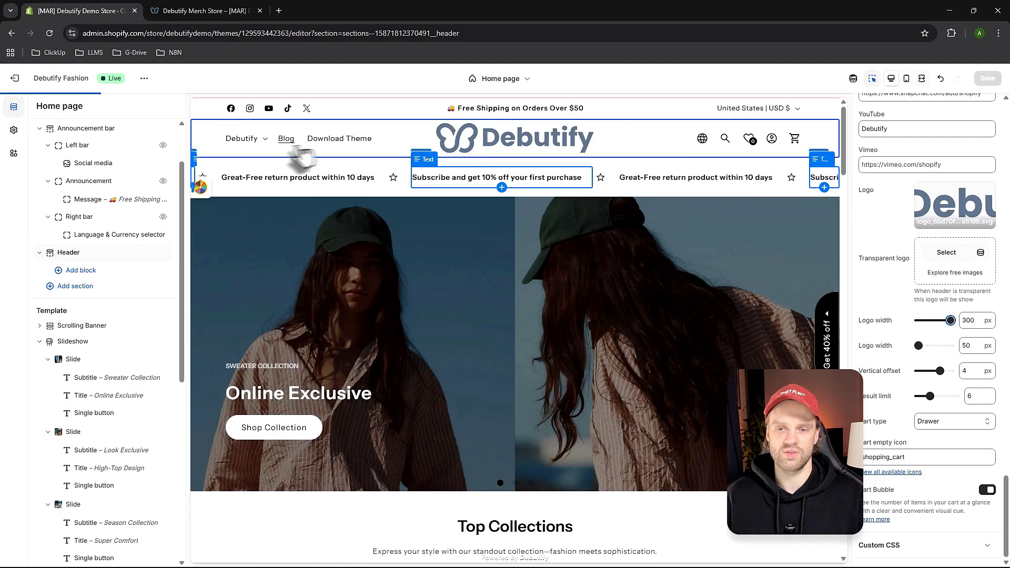
Check the header in the mobile preview, return to the desktop preview and save the theme.
left_click(905, 80)
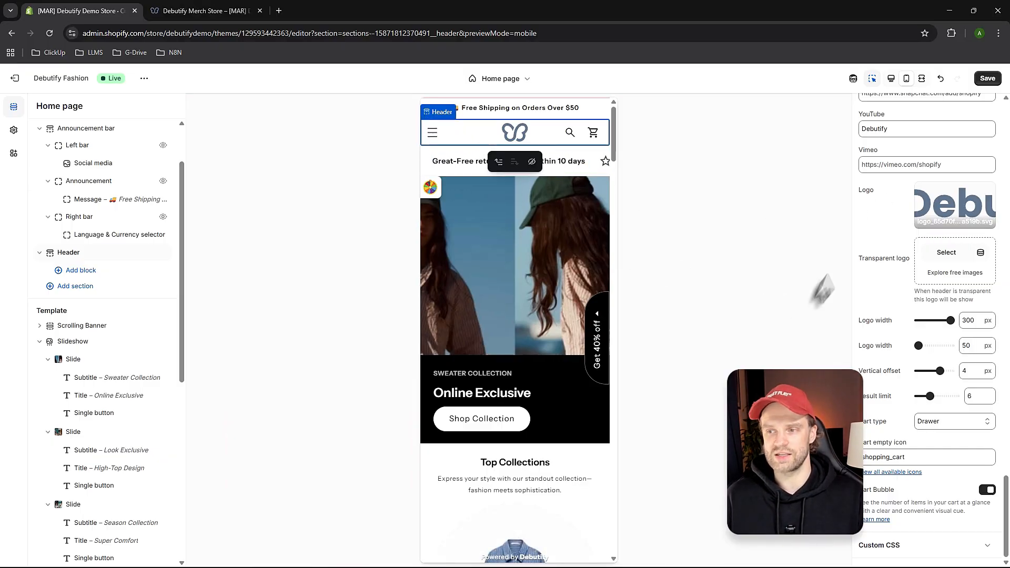
left_click(891, 79)
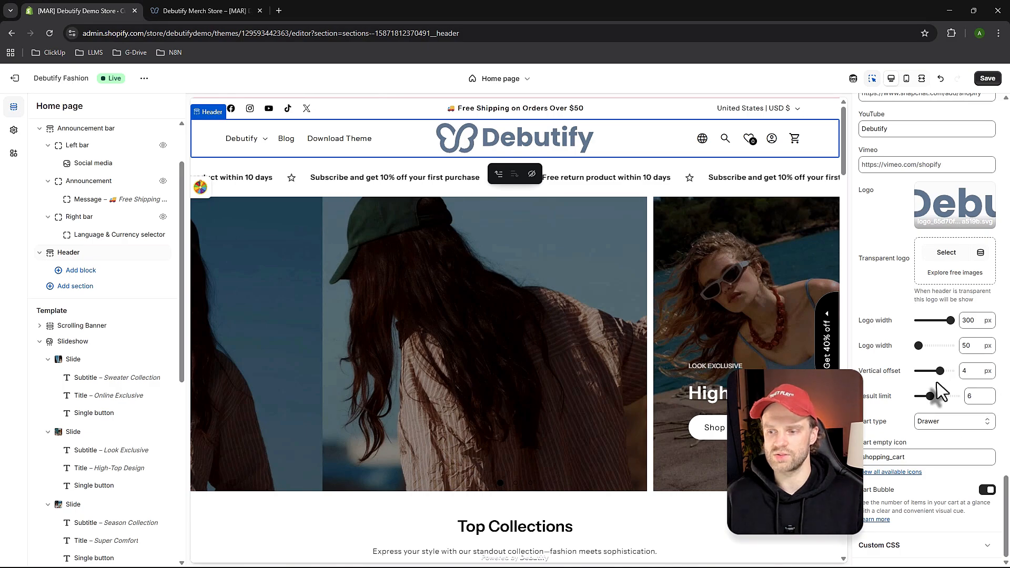
scroll(940, 392, "up", 10)
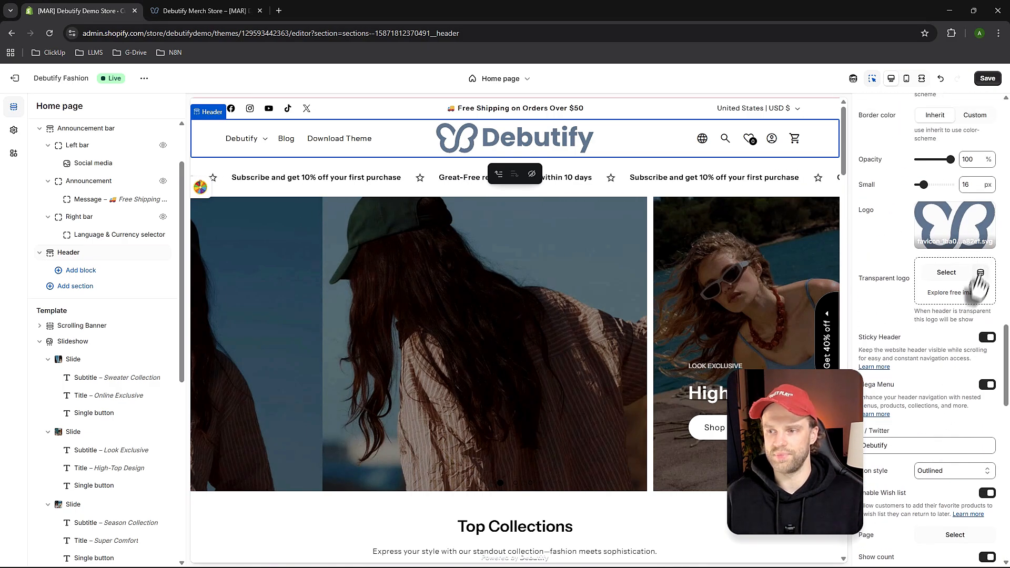
scroll(978, 281, "up", 2)
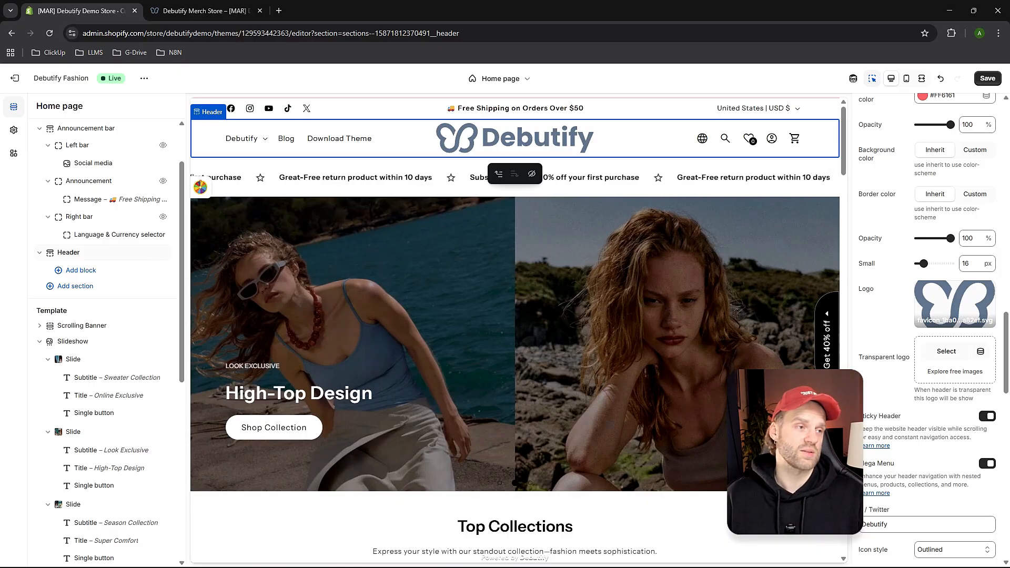
key("ctrl+s")
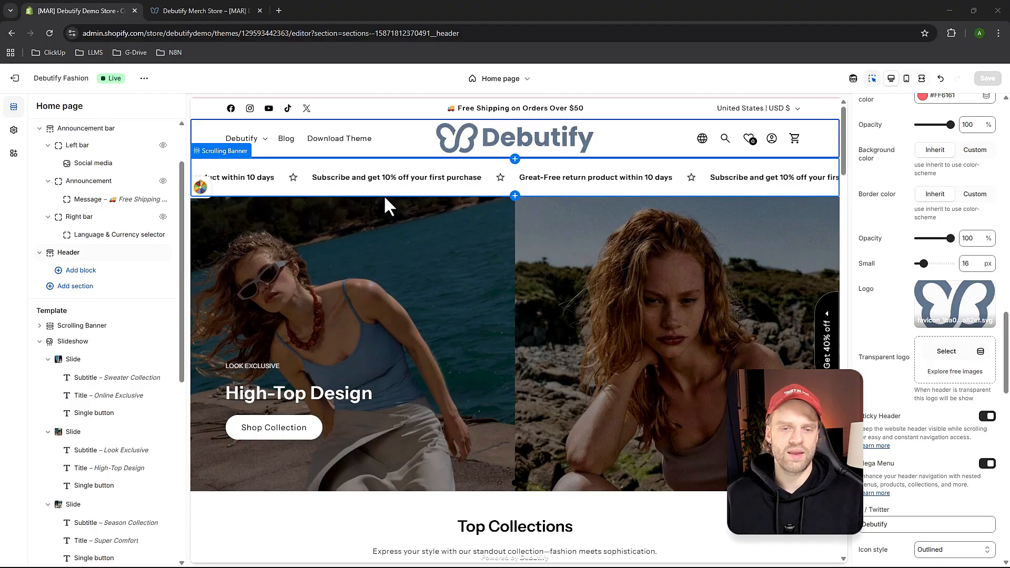
Select the Scrolling Banner section and review its color scheme, section padding and theme settings, including the top padding options.
left_click(387, 193)
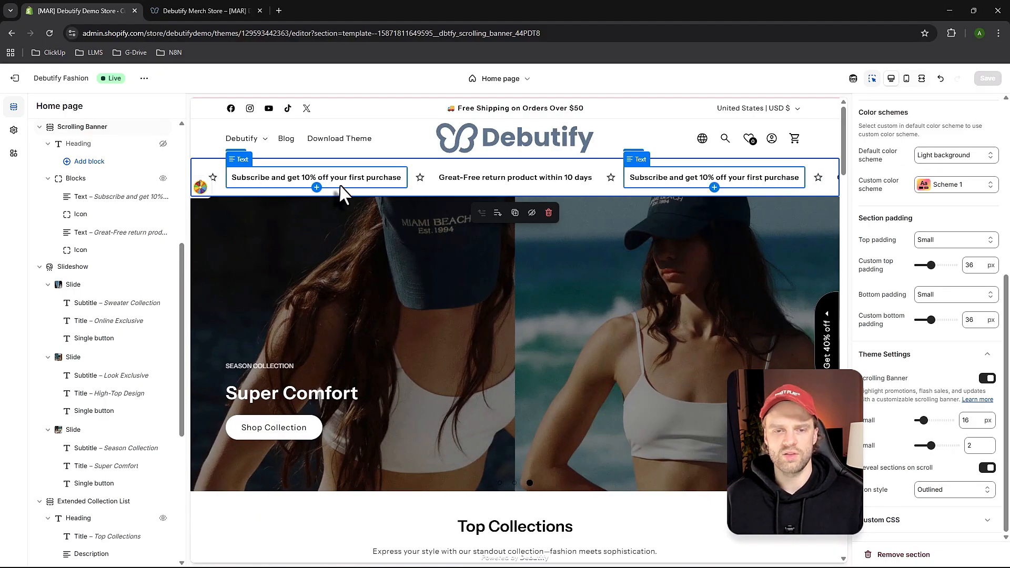
left_click(341, 185)
left_click(417, 181)
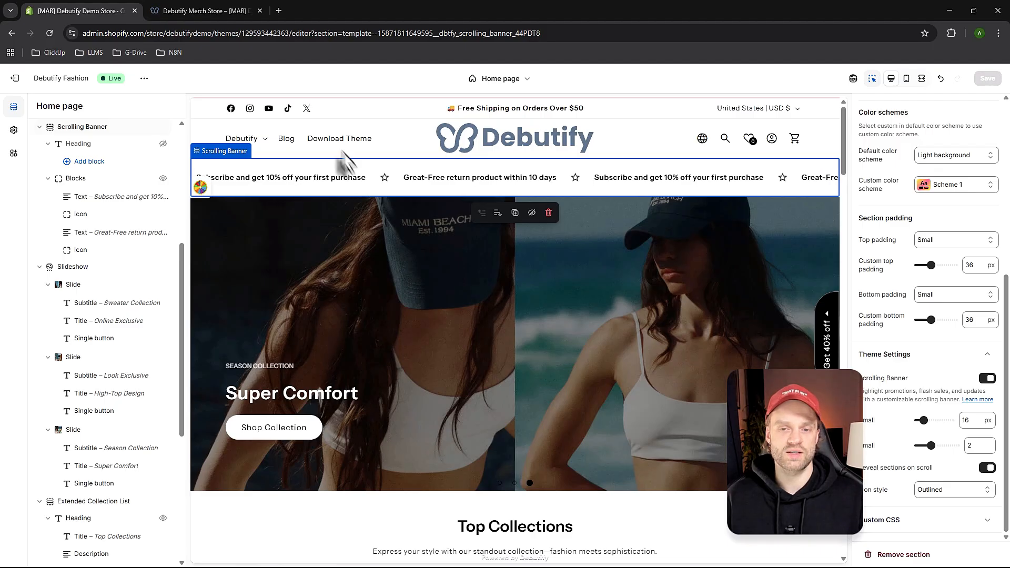
left_click(361, 156)
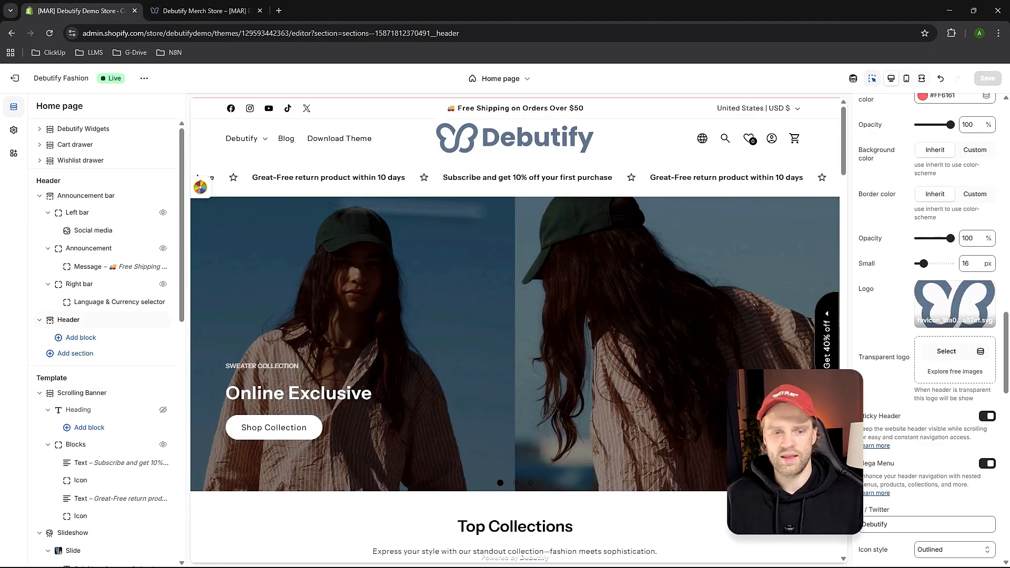
left_click(316, 174)
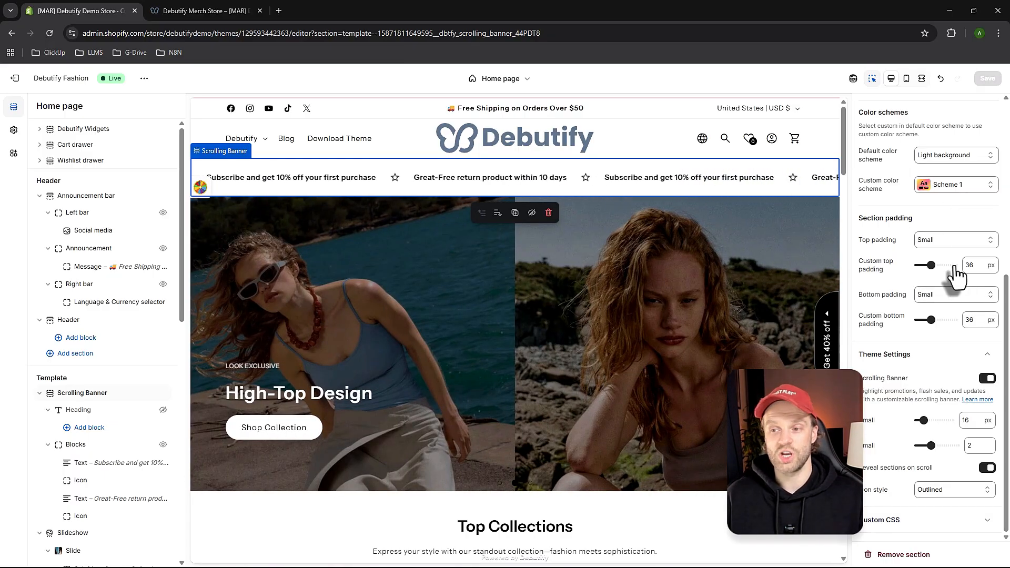
left_click(946, 245)
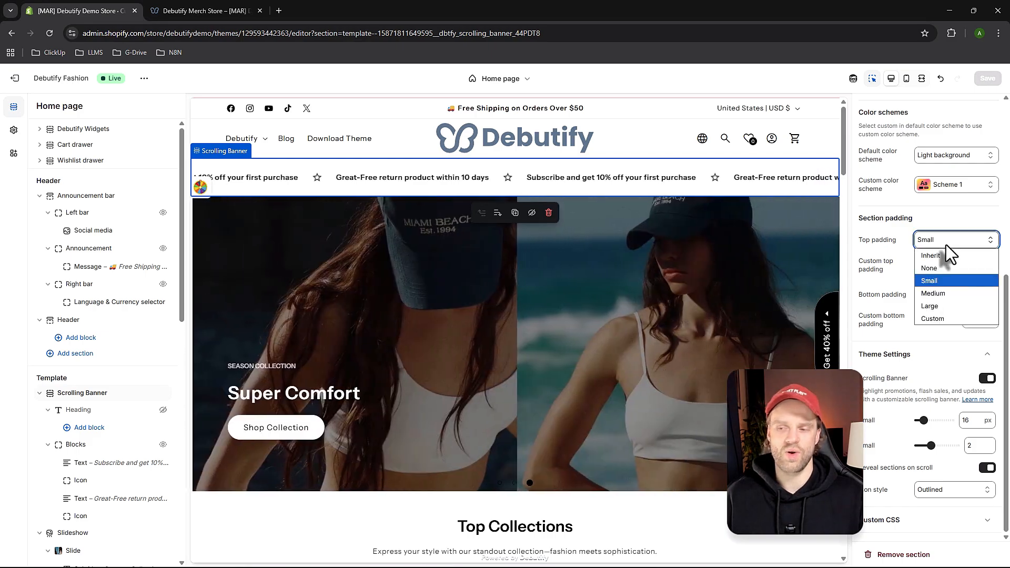
left_click(947, 210)
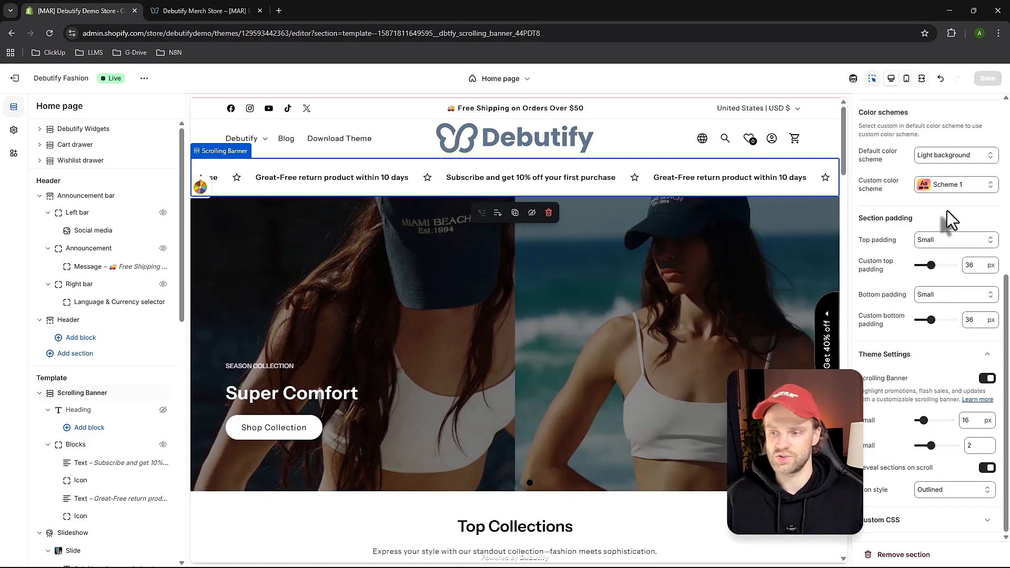
scroll(928, 380, "up", 2)
scroll(927, 380, "down", 2)
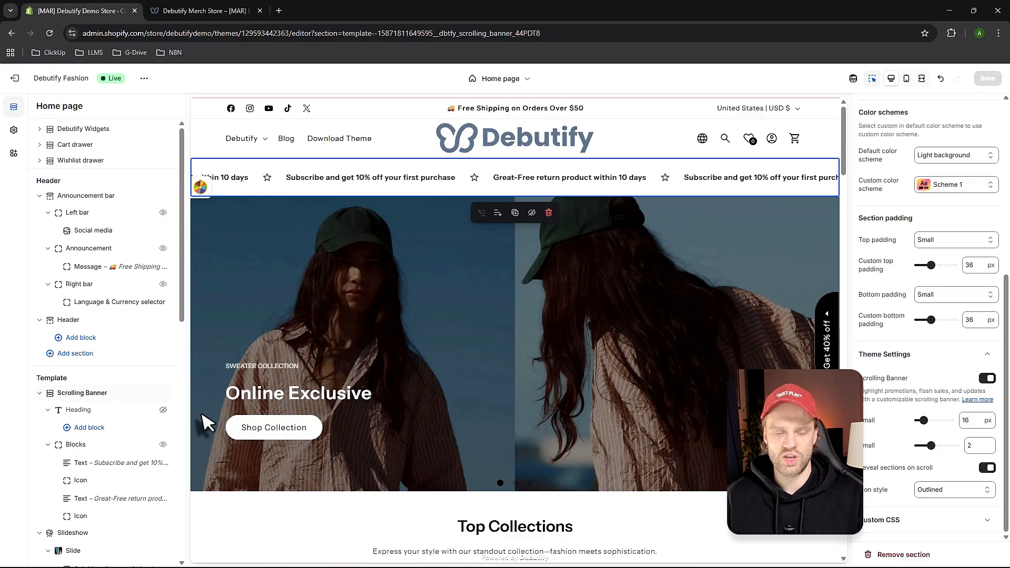
Replace the first text in the Scrolling Banner's blocks with "Hey this is my first store please buy something!".
scroll(90, 412, "down", 2)
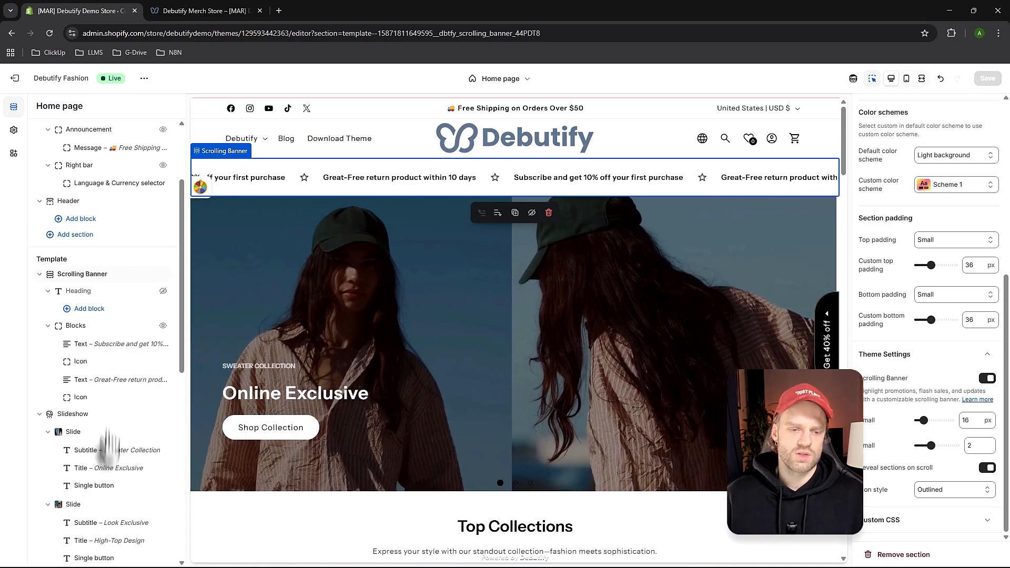
left_click(76, 326)
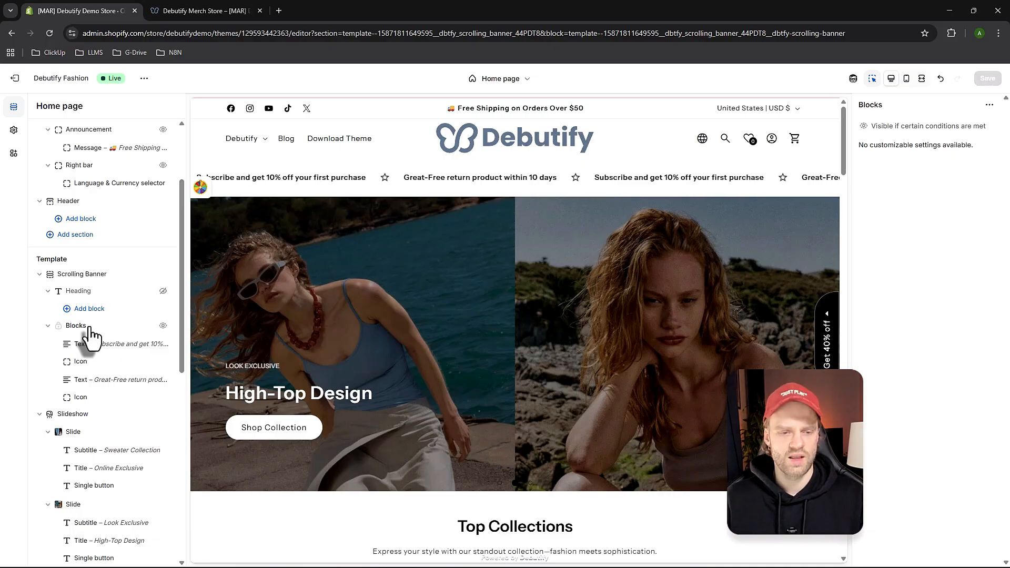
left_click(85, 344)
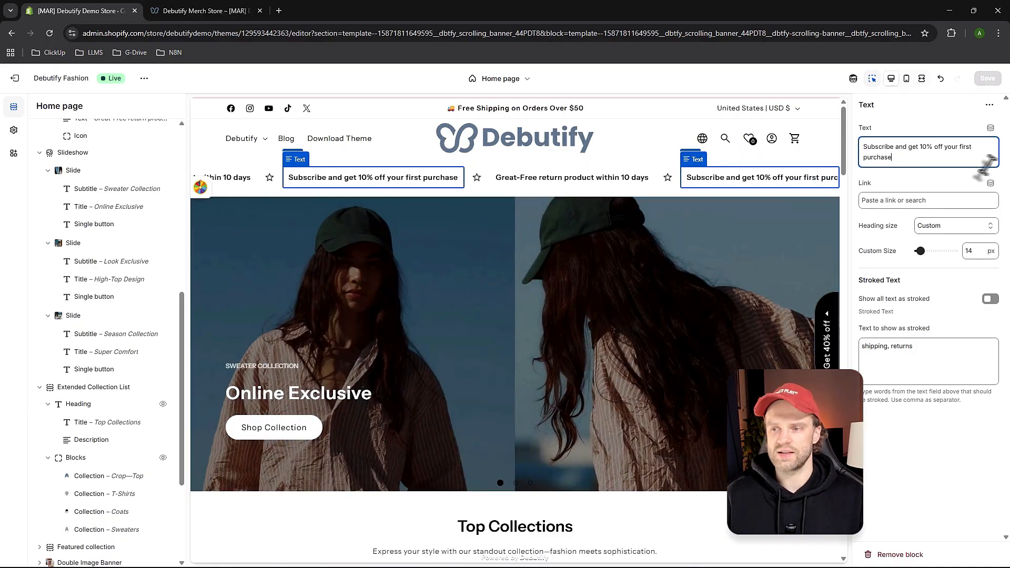
type("H")
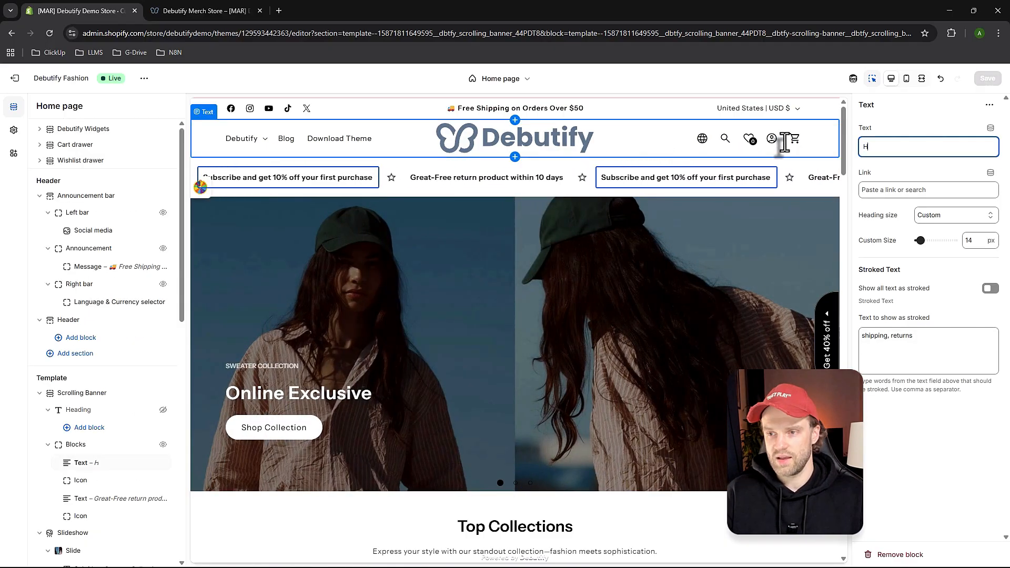
type("ey this is my firs")
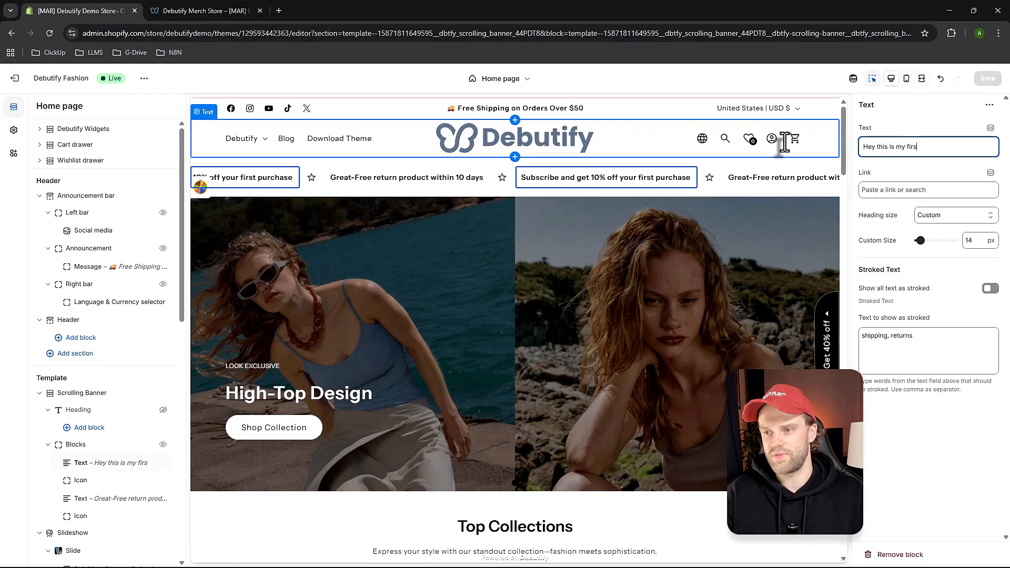
type("t store please ")
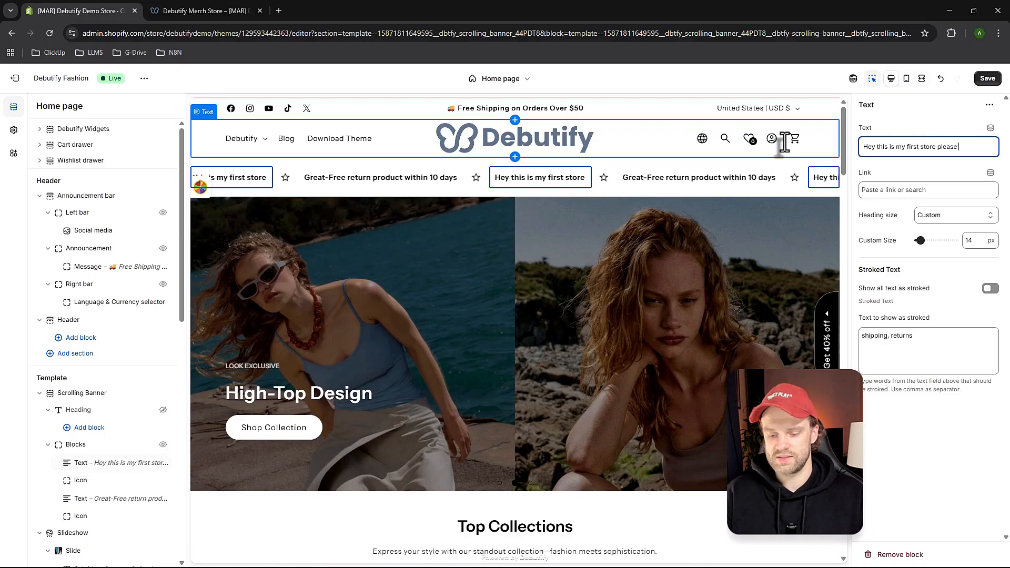
type("buy somethi")
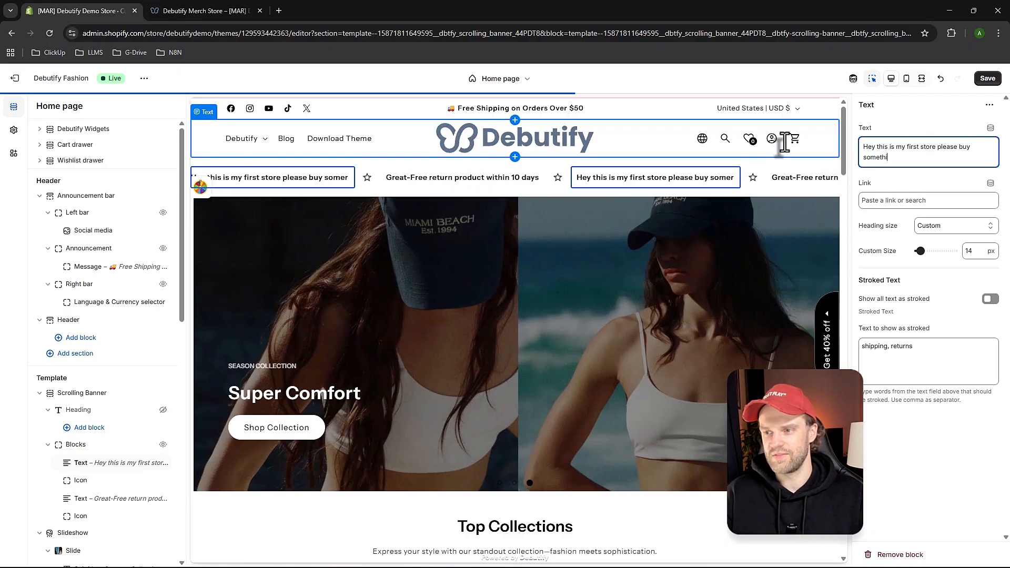
type("ng!")
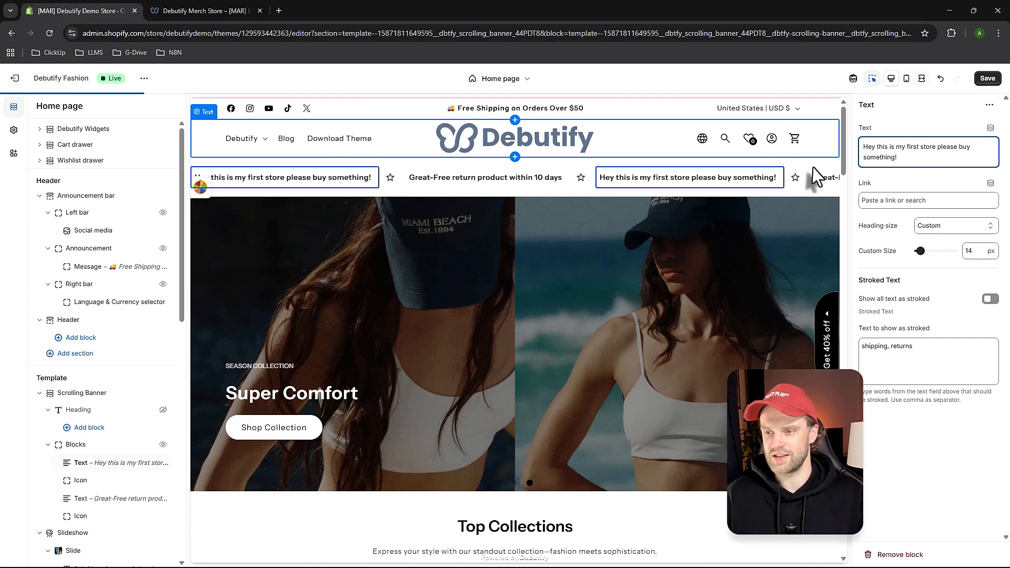
left_click(915, 175)
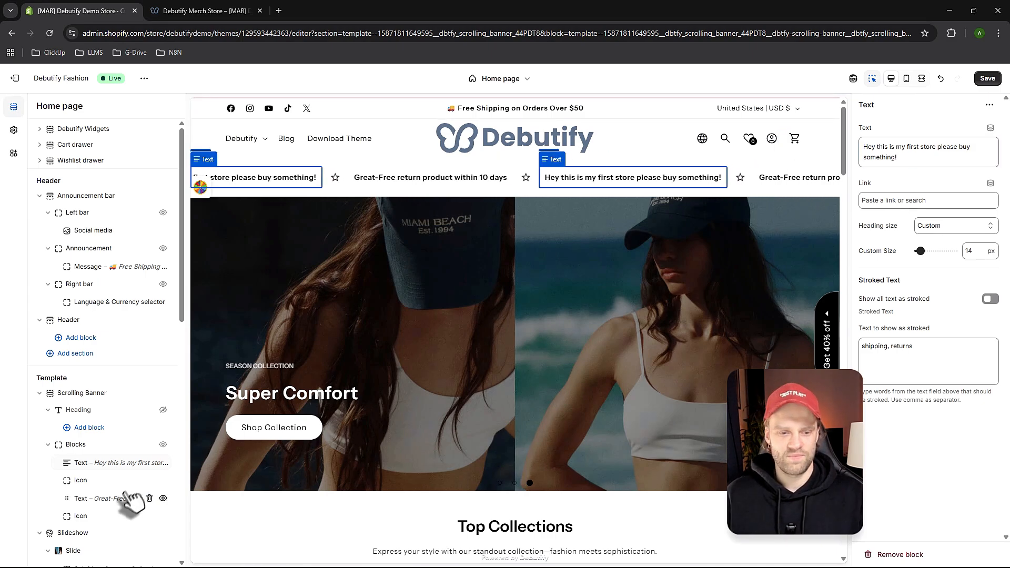
Select the icon block following the banner's first text and browse the available icons in Google Fonts' Material Symbols library.
left_click(141, 511)
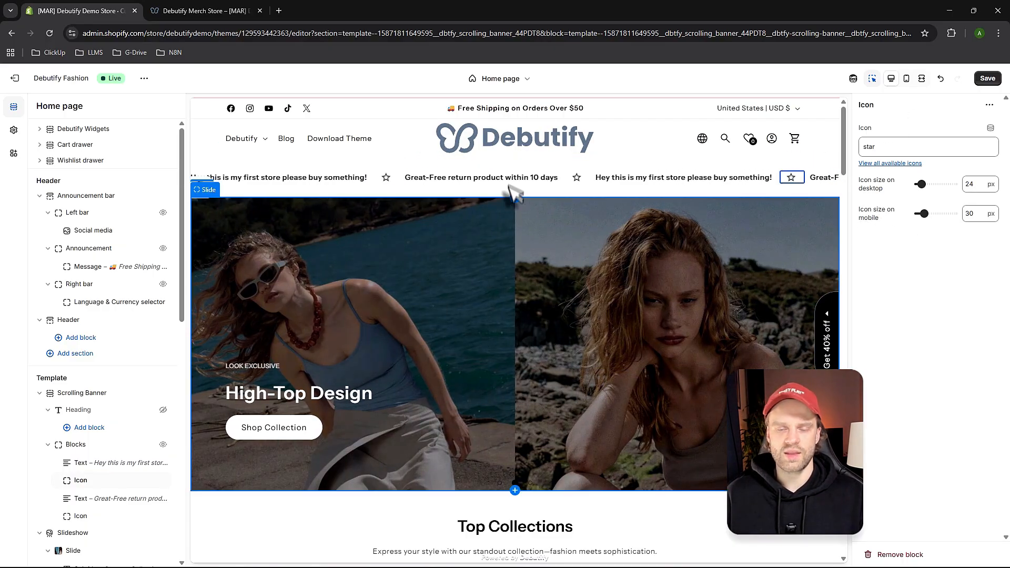
left_click(885, 164)
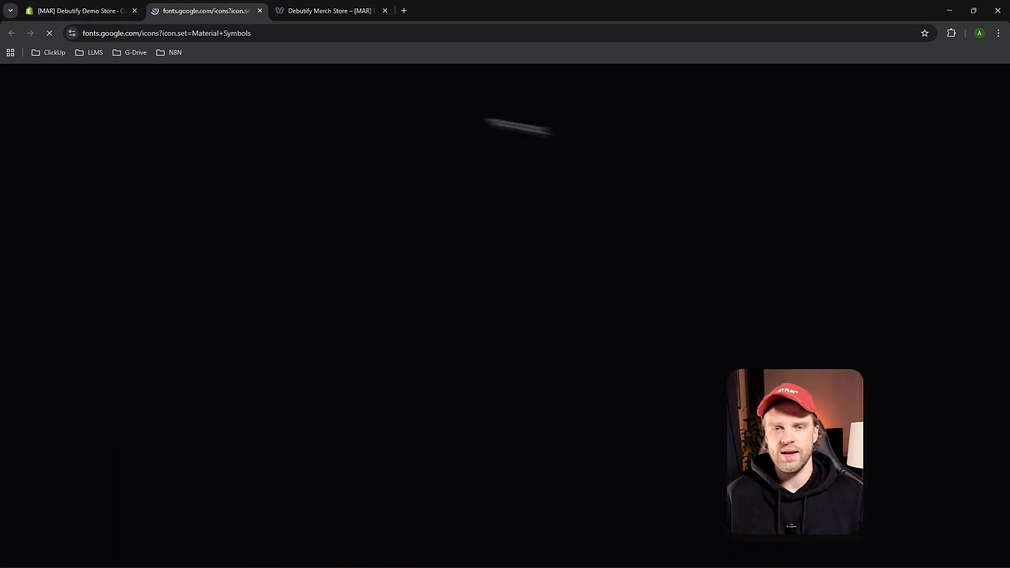
left_click(87, 11)
left_click_drag(923, 164, 906, 194)
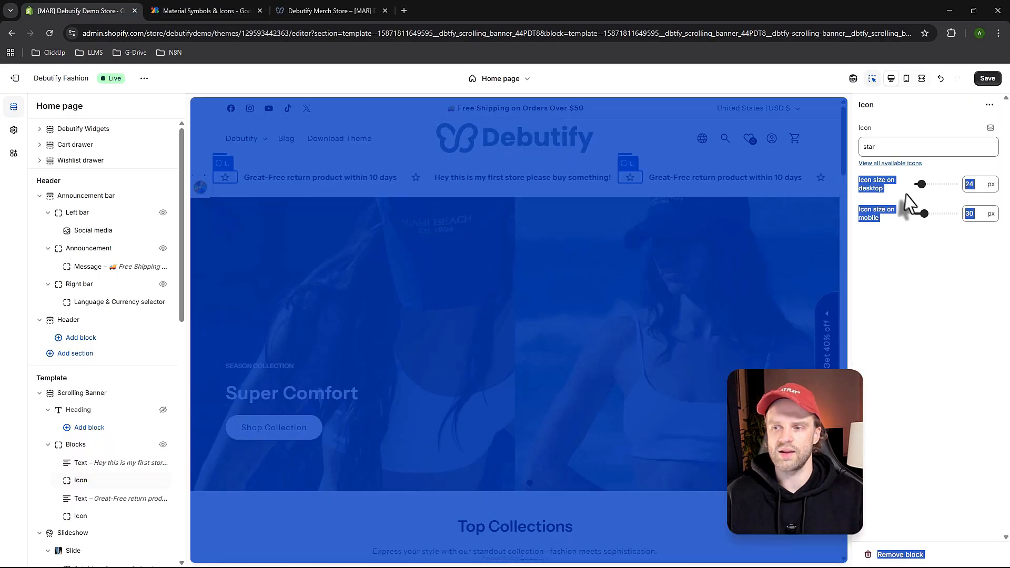
left_click(929, 286)
left_click(215, 9)
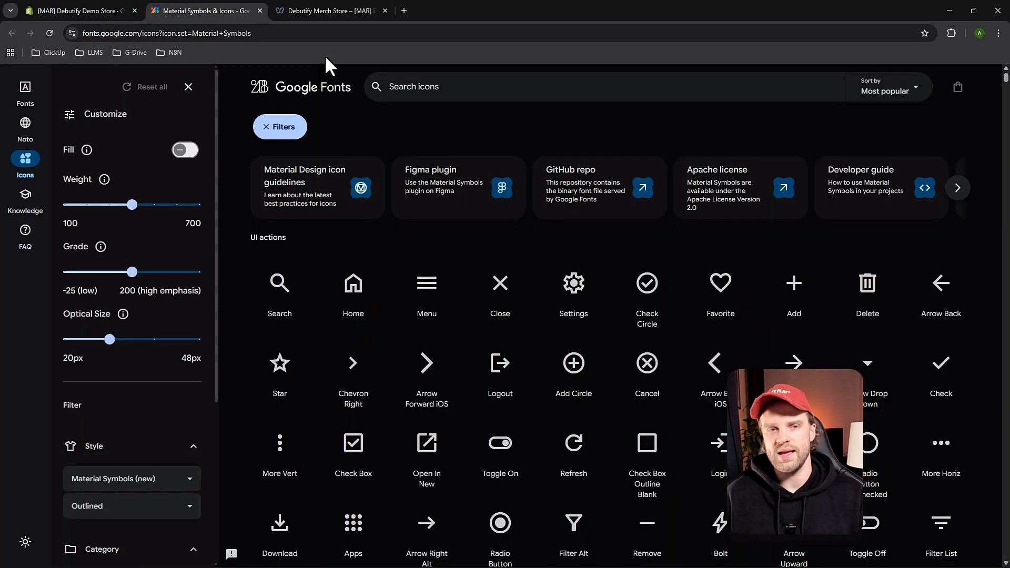
scroll(313, 129, "down", 1)
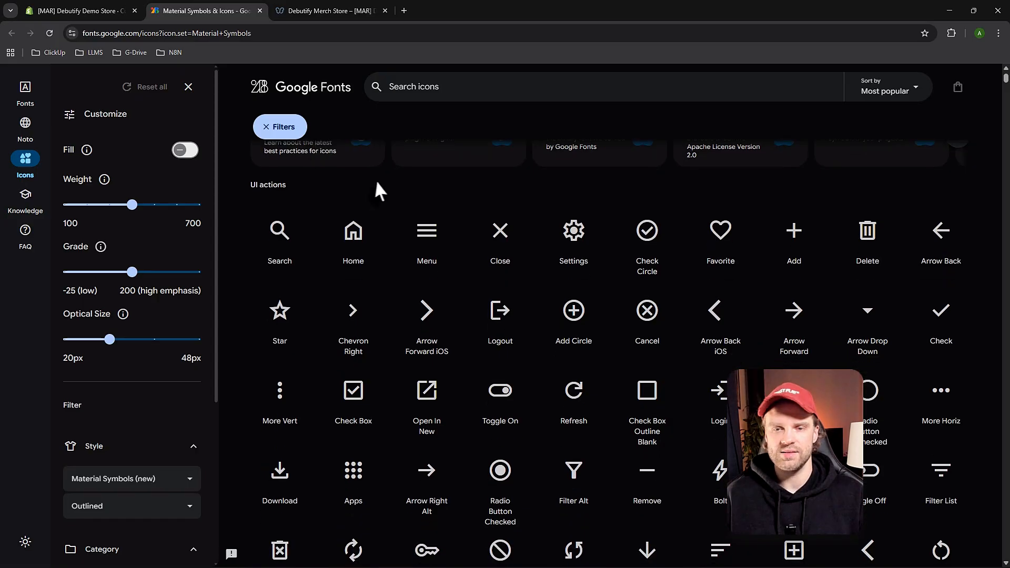
Search the Material Symbols library for "heart" icons.
scroll(400, 147, "up", 1)
left_click(451, 85)
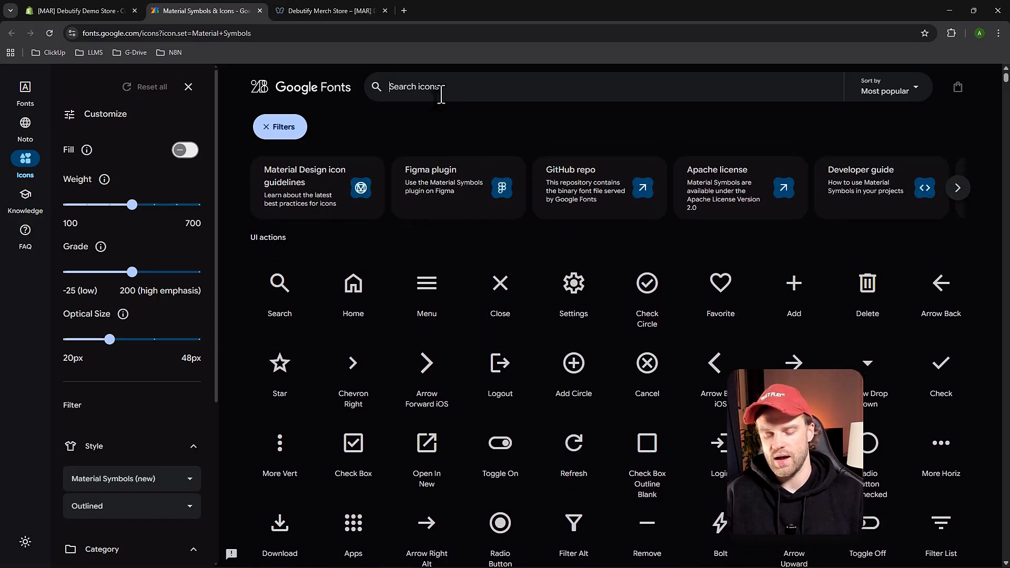
type("haert")
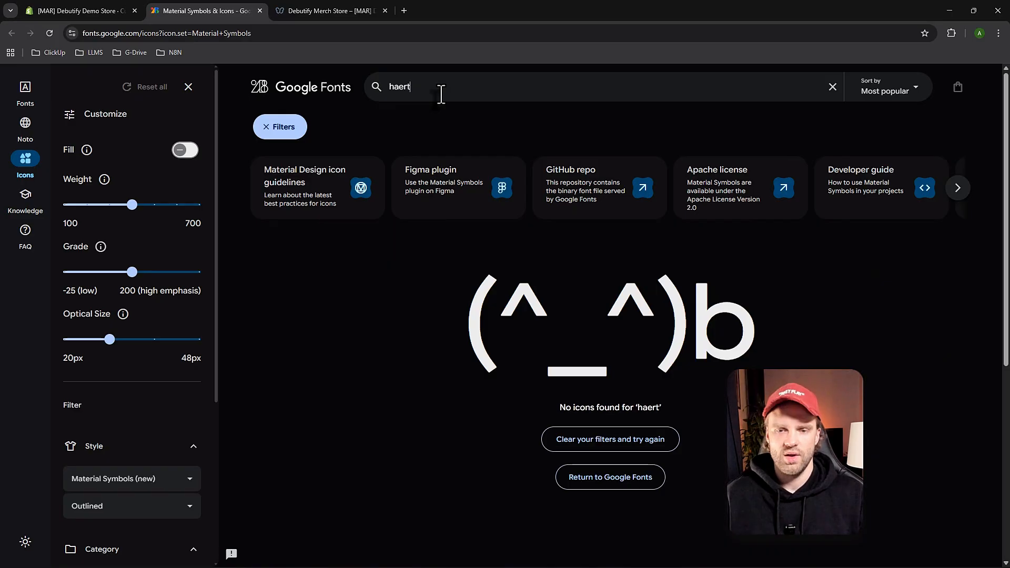
double_click(399, 86)
type("heart")
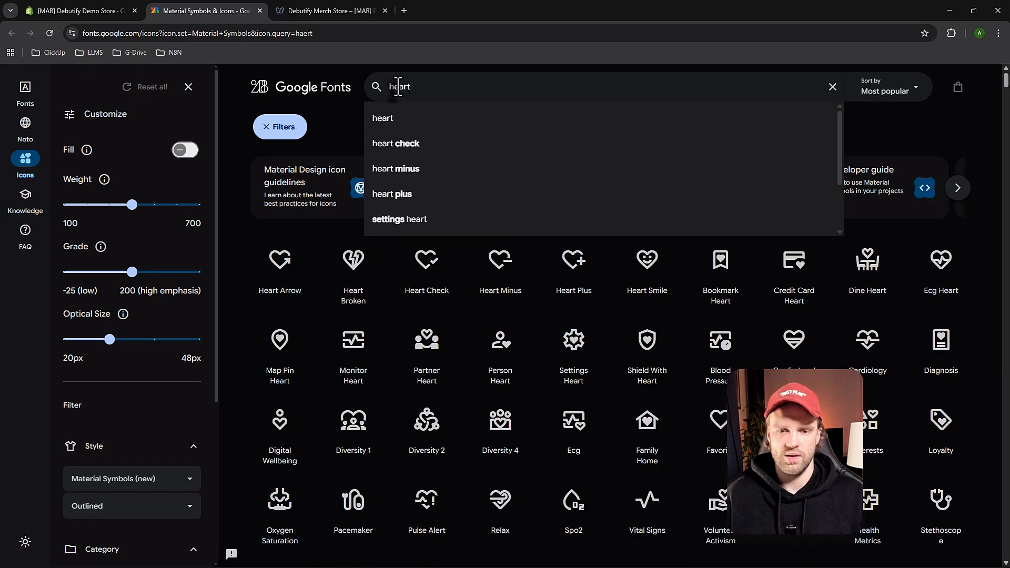
left_click(245, 366)
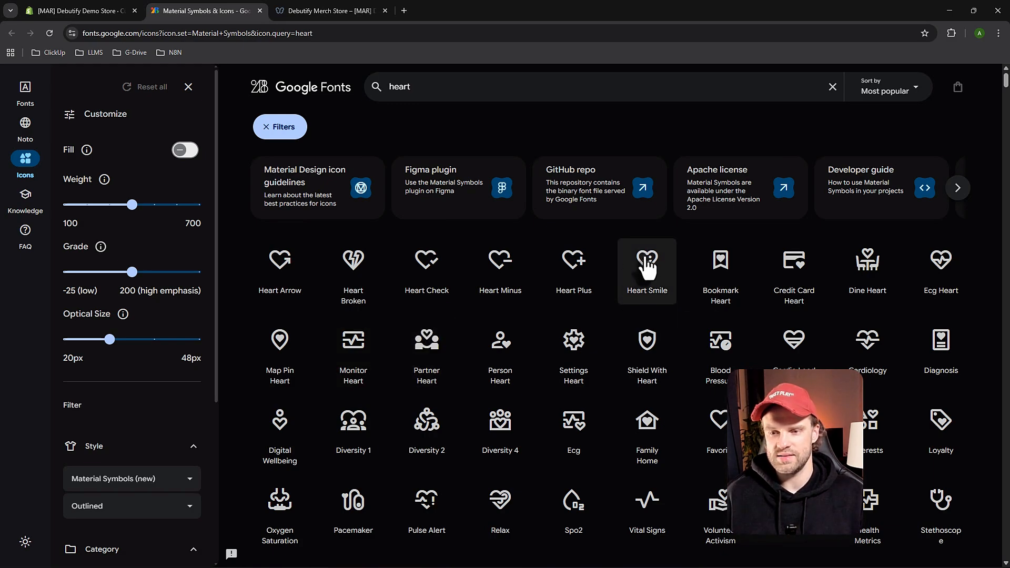
Open the Heart Smile icon's details and copy its icon name.
left_click(647, 284)
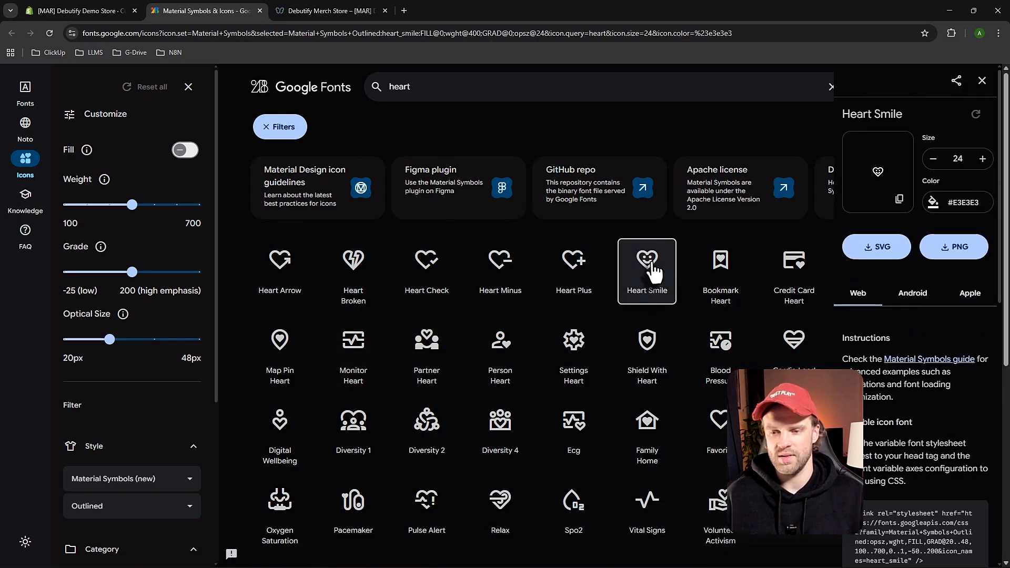
left_click(653, 267)
scroll(913, 435, "down", 6)
scroll(642, 311, "up", 6)
left_click(640, 265)
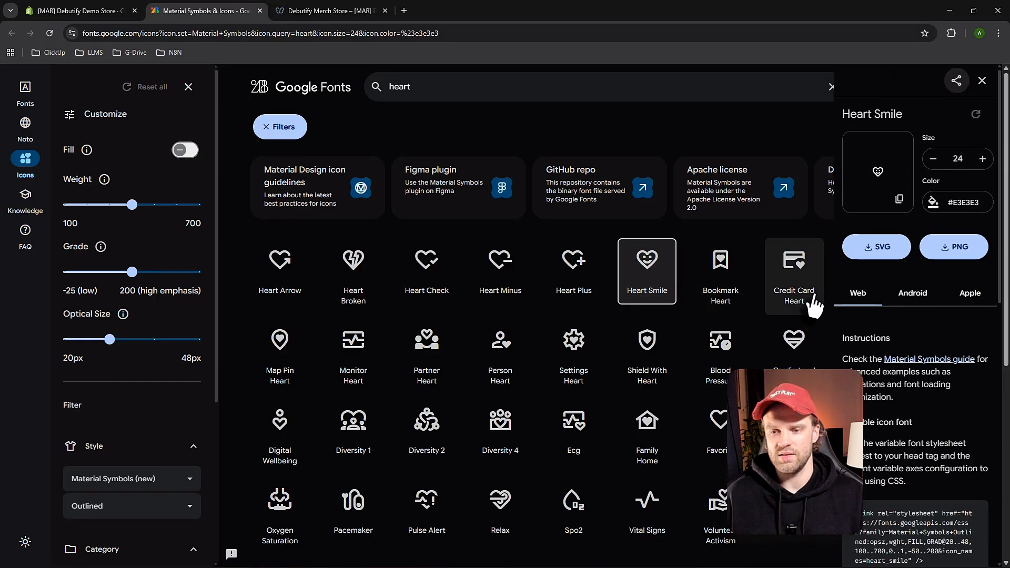
scroll(904, 355, "down", 8)
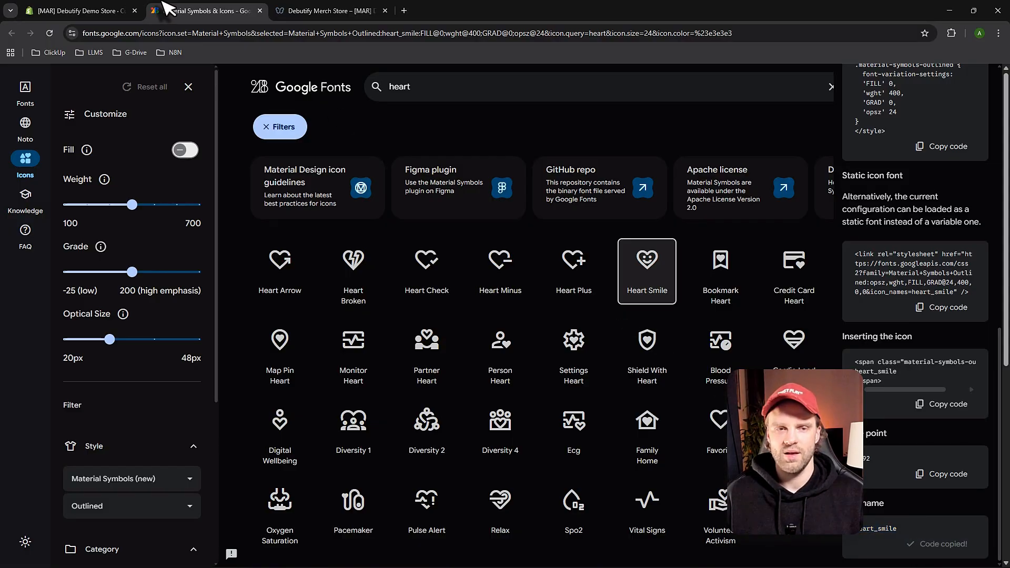
Return to the Shopify theme editor and try heart_smile as the icon following the Scrolling Banner's first text.
left_click(84, 10)
left_click_drag(909, 148, 855, 156)
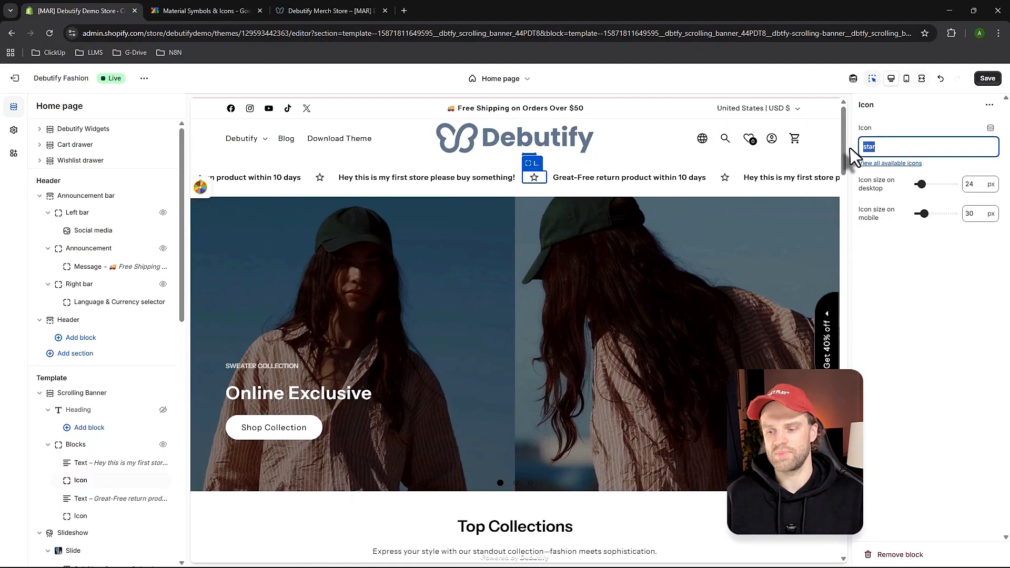
key("BackSpace")
type("heart_smile")
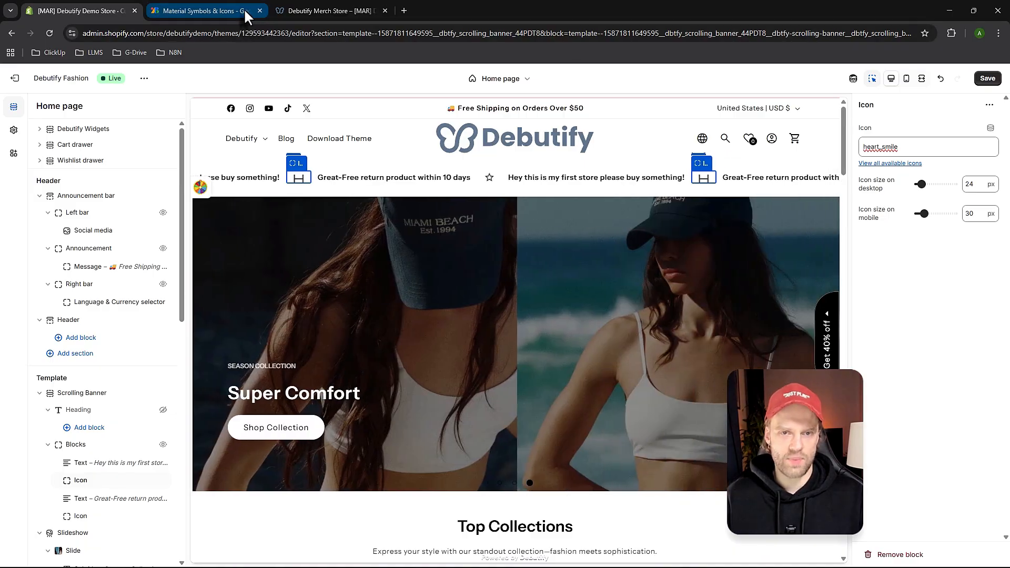
Go back to the Google Fonts icon library, open the Heart Check icon's details and copy its icon name.
left_click(244, 10)
scroll(451, 361, "down", 4)
scroll(451, 356, "up", 4)
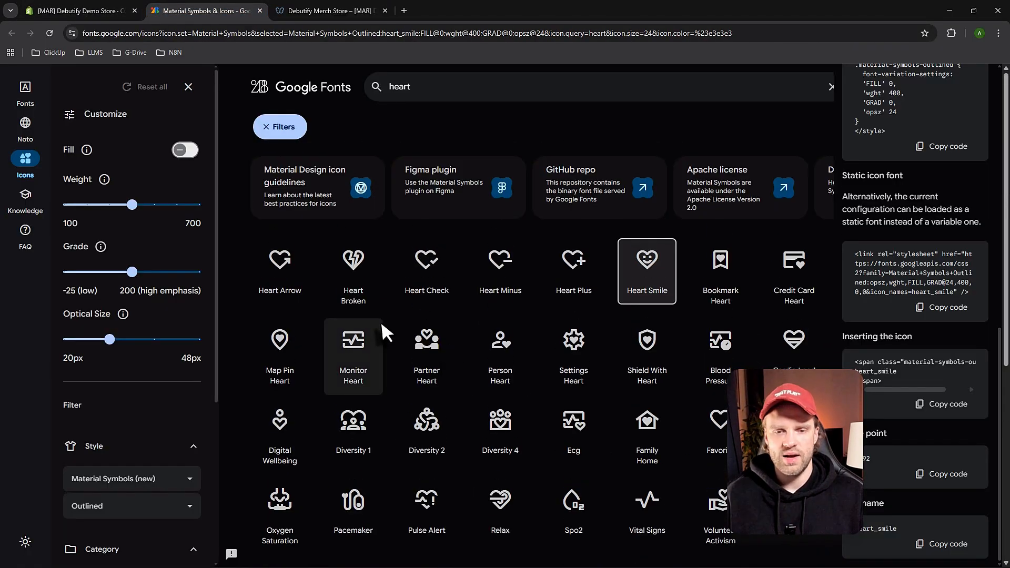
left_click(427, 271)
scroll(427, 295, "down", 4)
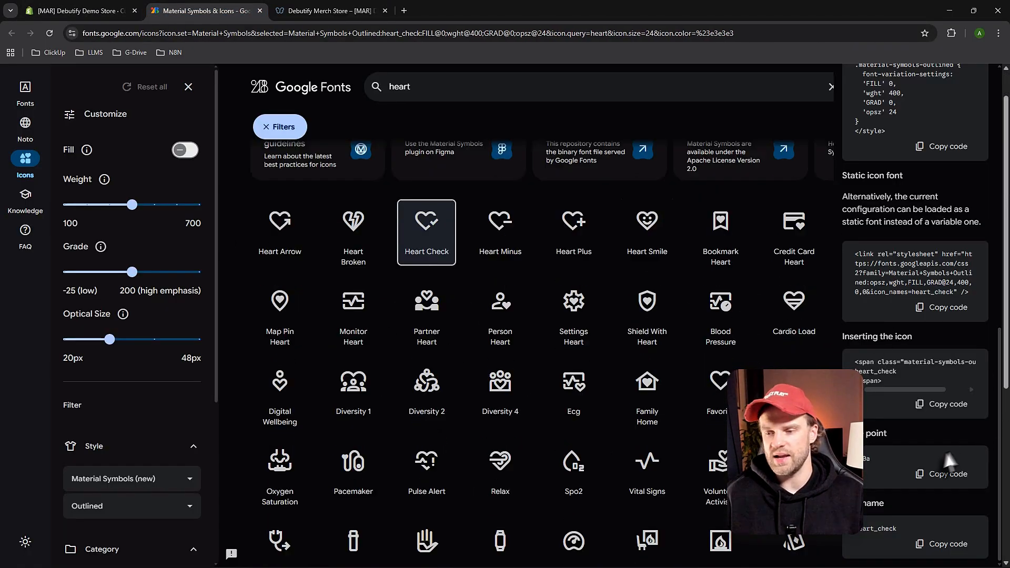
scroll(923, 526, "down", 10)
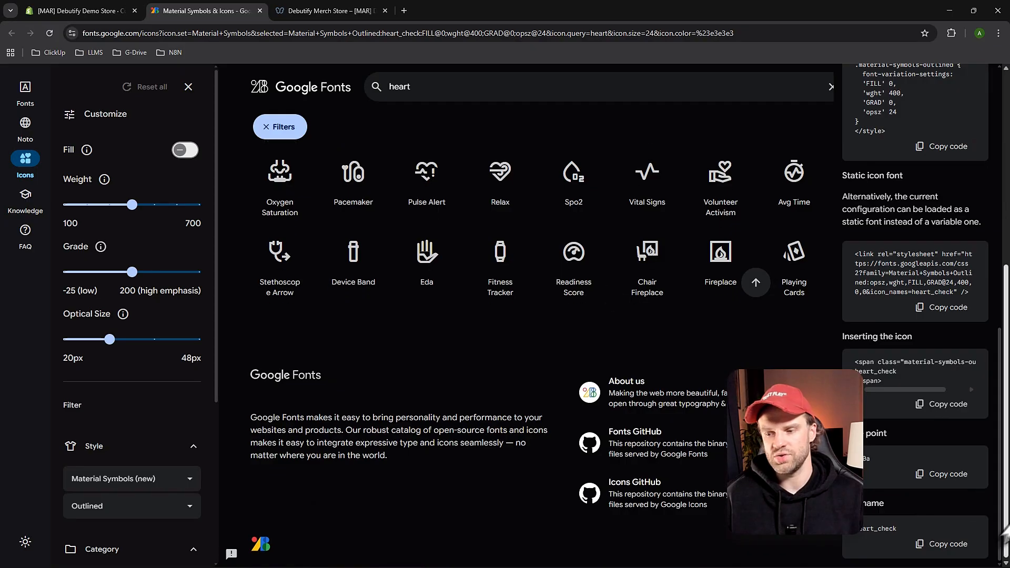
left_click(936, 544)
Back in the Shopify theme editor, set the banner's selected icon to heart_check and save the theme.
left_click(325, 12)
left_click(84, 12)
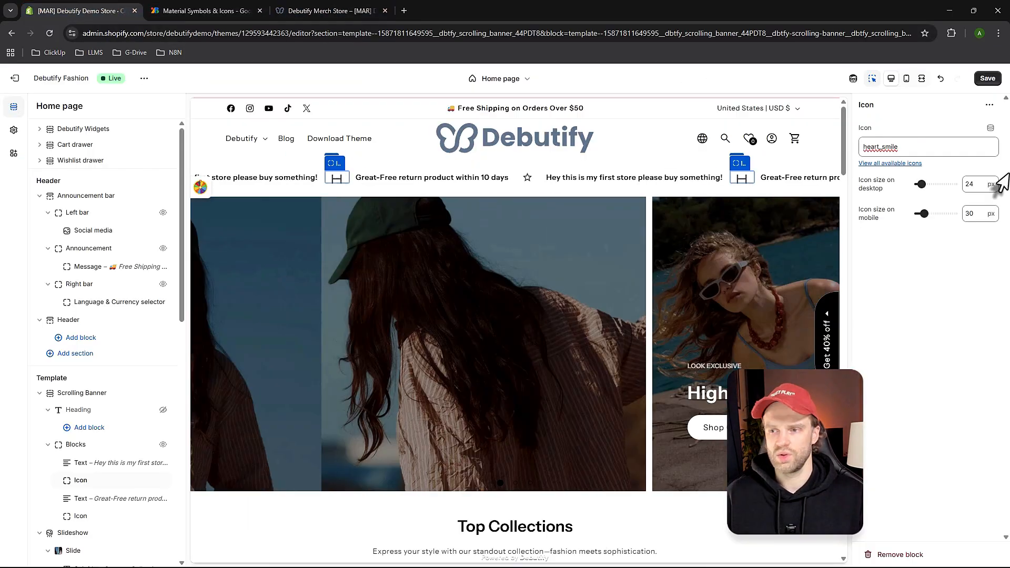
key("ctrl+a")
key("ctrl+v")
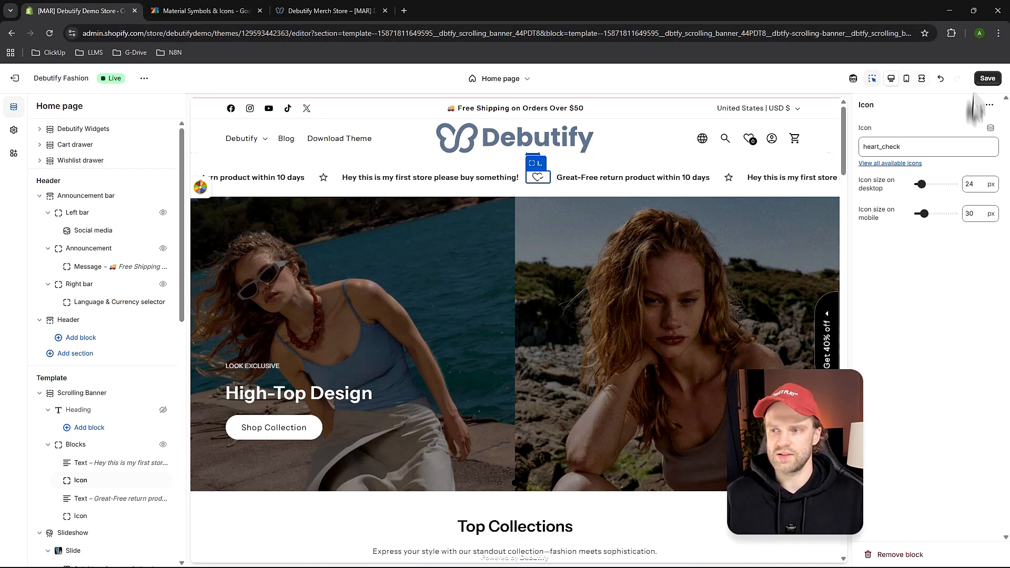
left_click(987, 78)
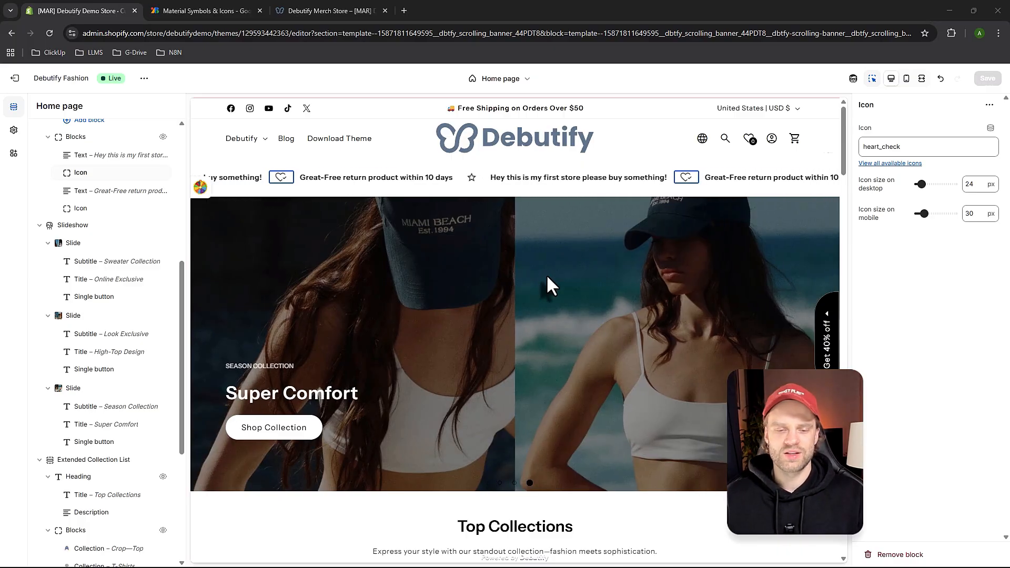
Select the slideshow's Online Exclusive slide, check it in the mobile preview and return to the desktop preview.
scroll(546, 275, "down", 1)
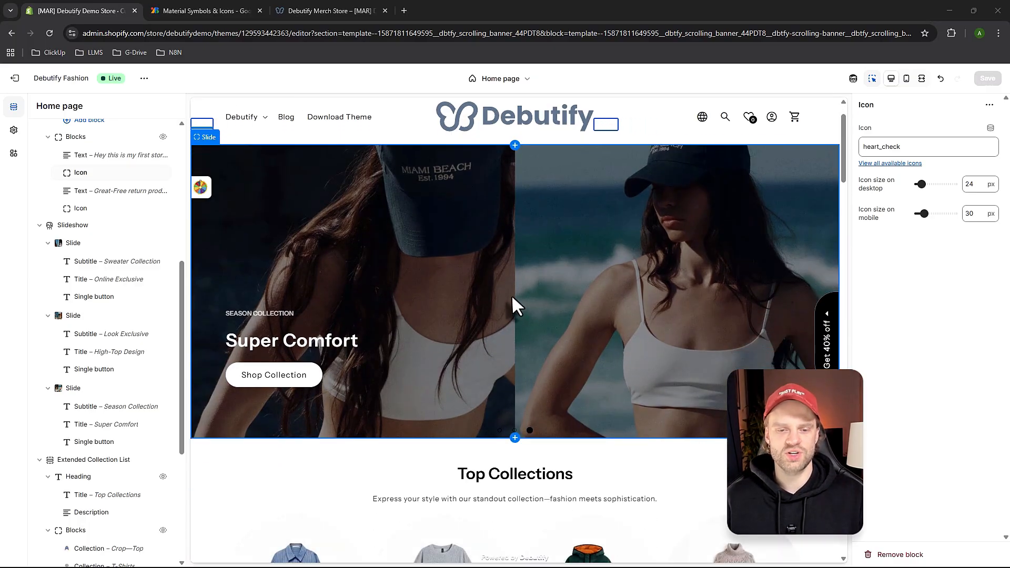
scroll(487, 331, "up", 1)
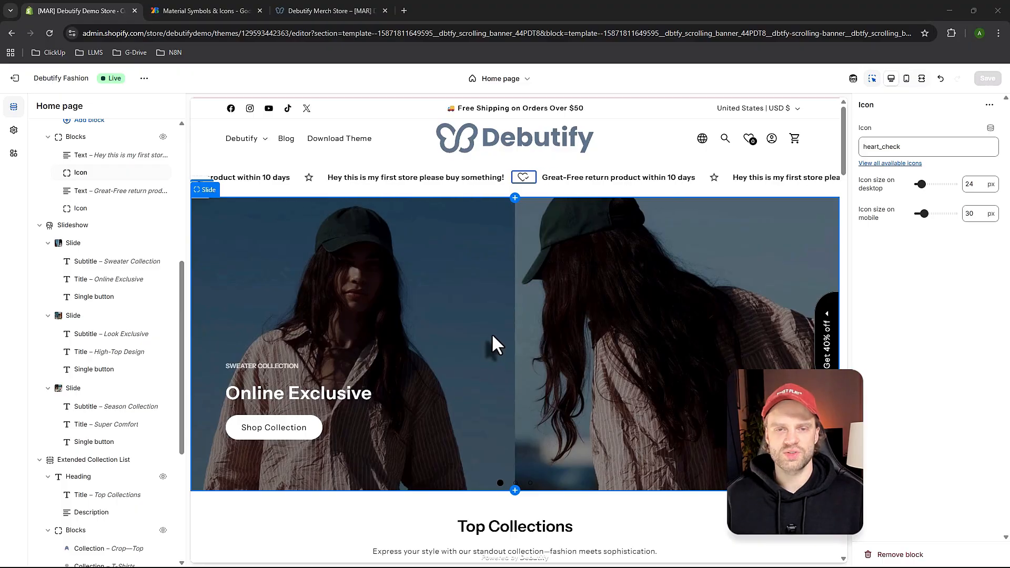
left_click(493, 336)
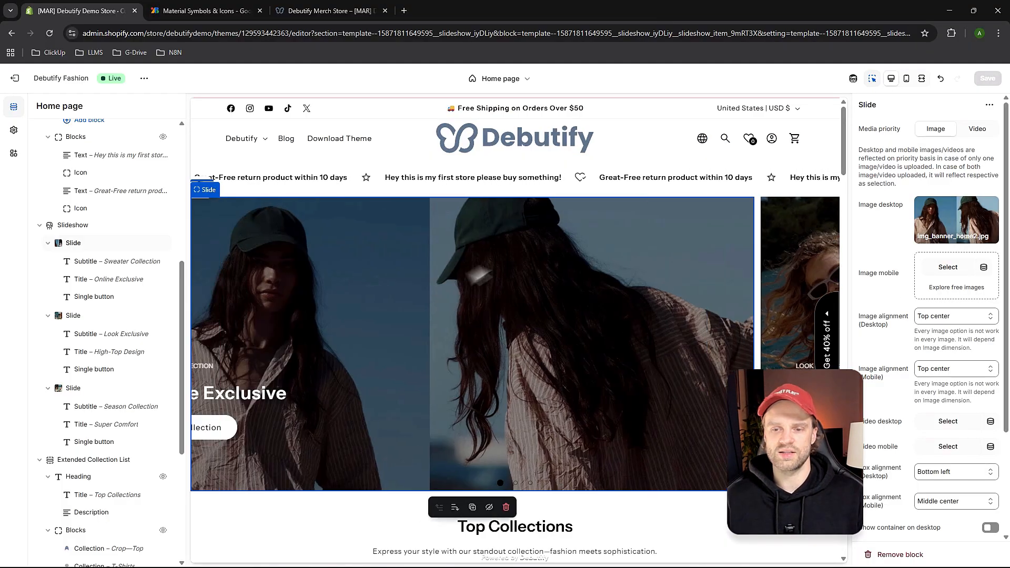
left_click(905, 80)
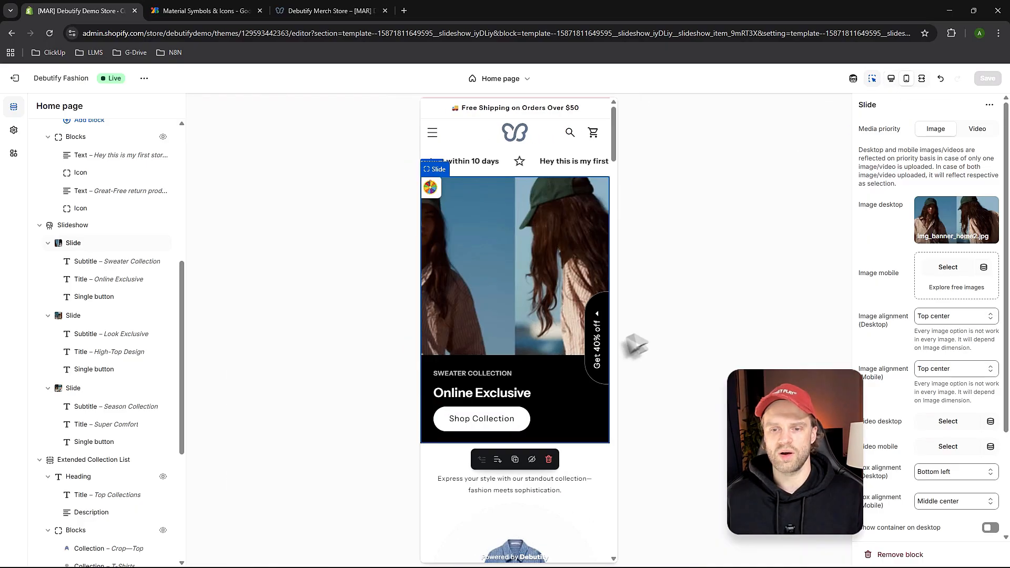
left_click(891, 79)
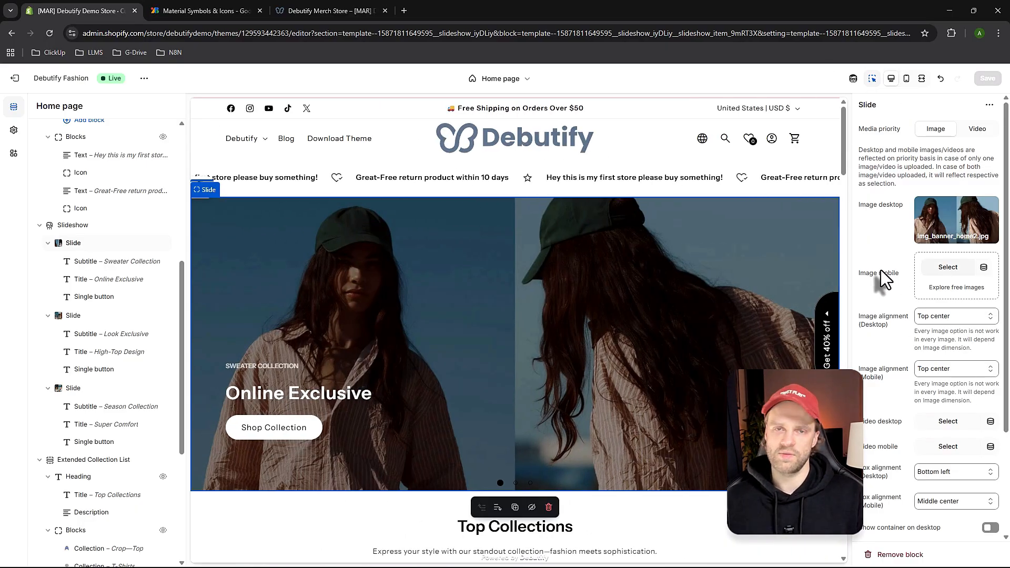
Set the Online Exclusive slide's mobile image to the dresses JPG from the store's files and save the theme.
left_click(940, 269)
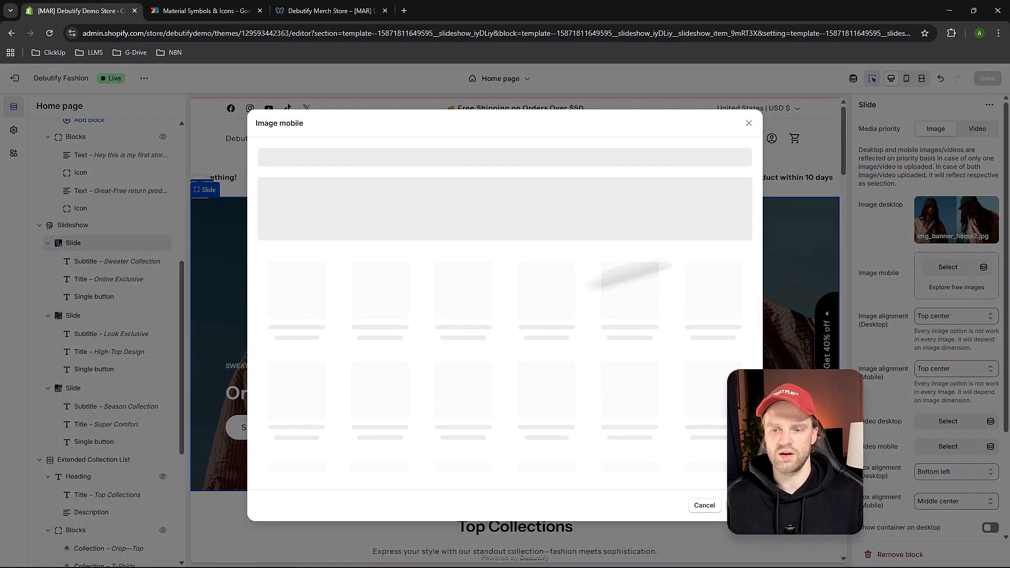
scroll(484, 348, "down", 10)
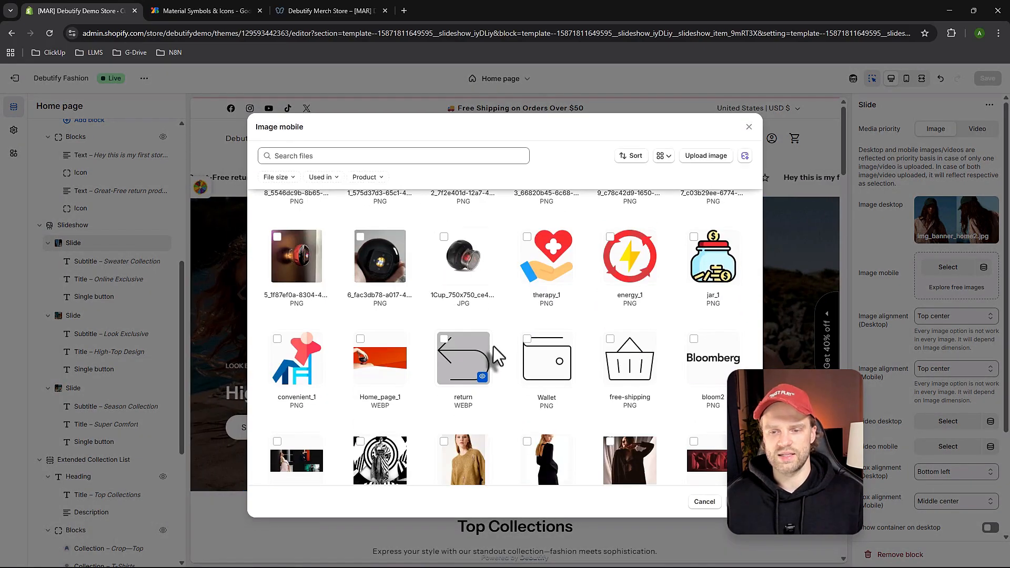
scroll(491, 346, "down", 2)
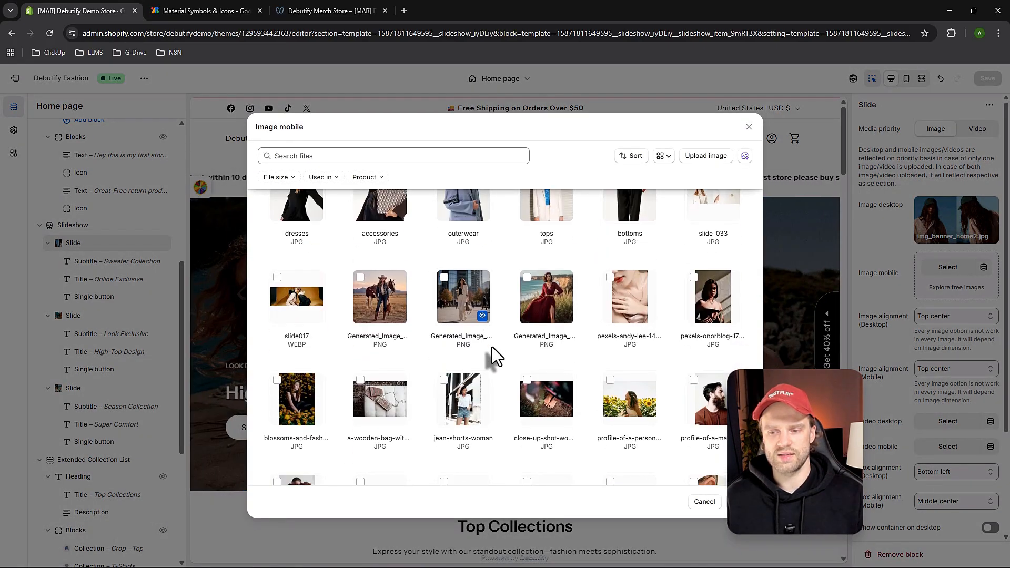
scroll(491, 347, "up", 3)
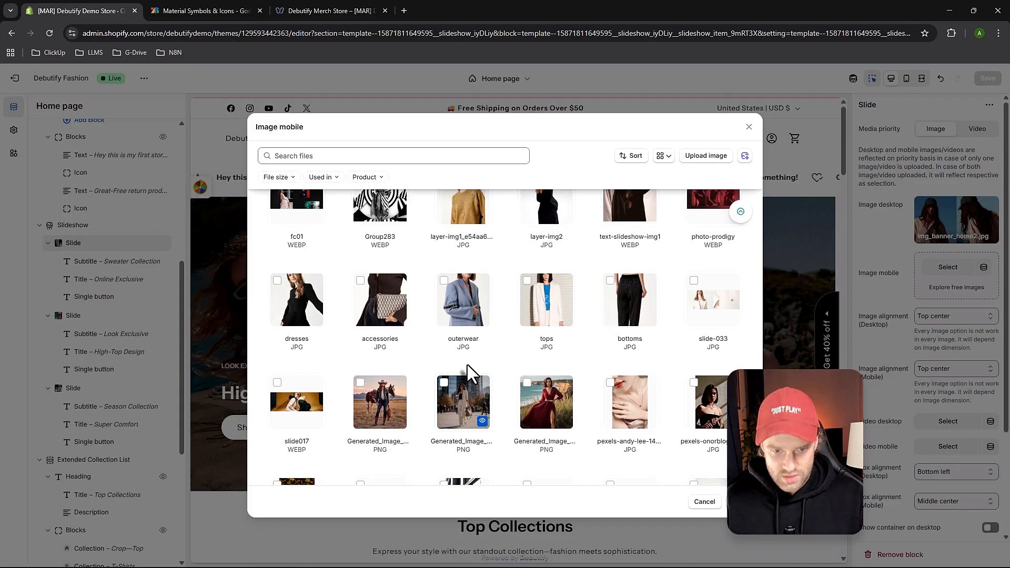
left_click(306, 313)
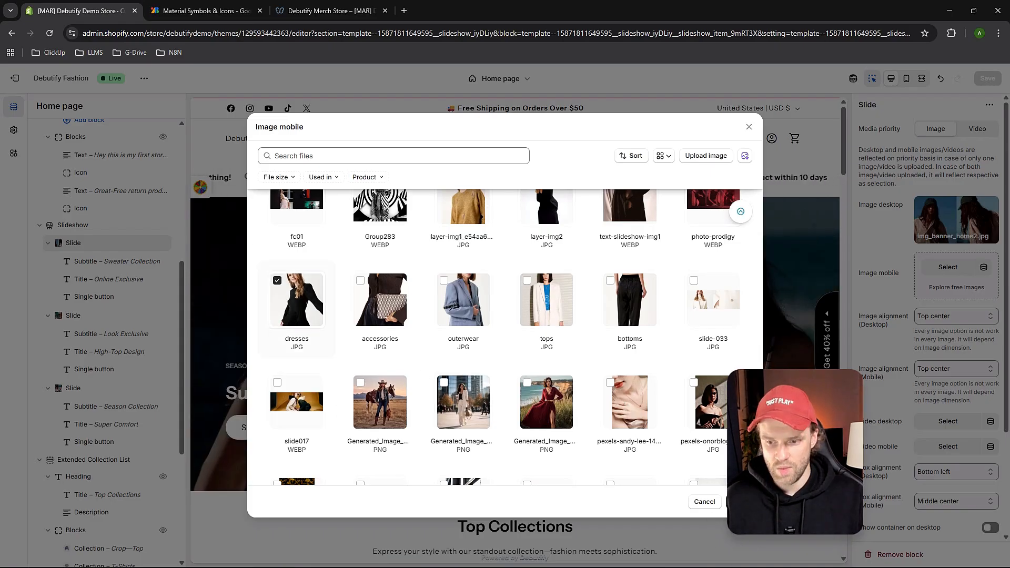
left_click(745, 501)
left_click(990, 79)
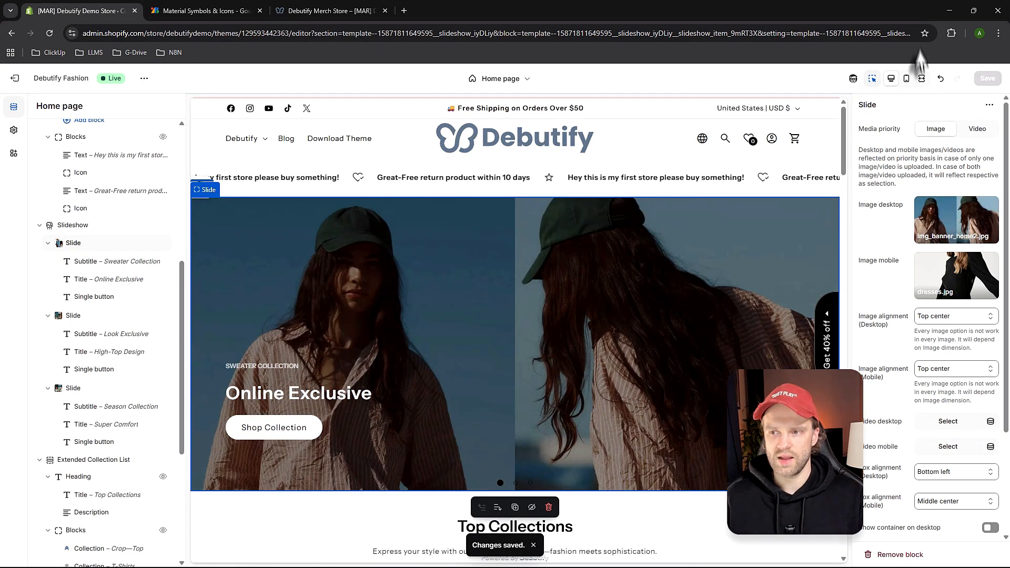
Check the slideshow in the mobile preview, return to desktop and review the slide's alignment, video, overlay and color scheme settings.
left_click(906, 78)
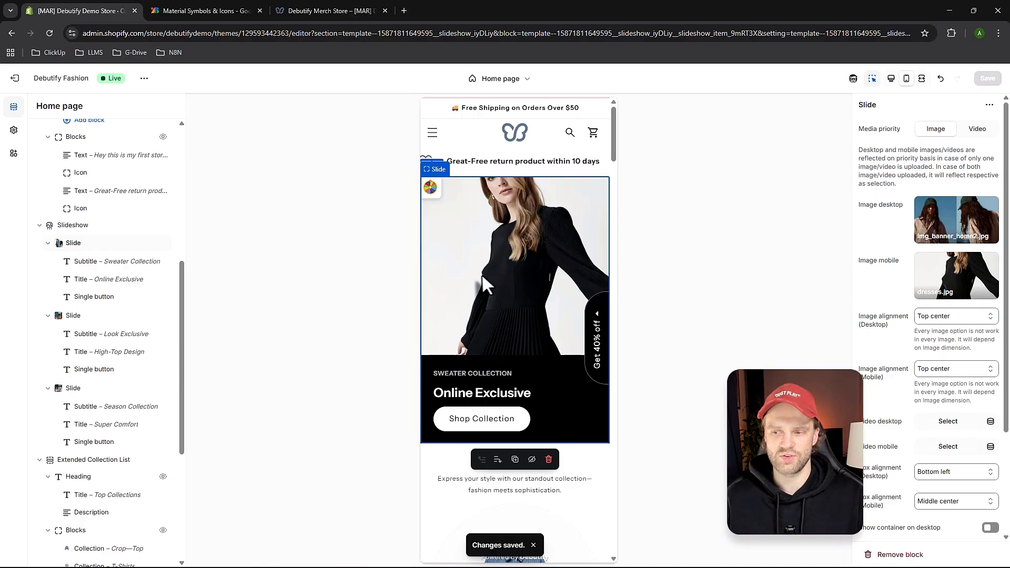
scroll(539, 282, "down", 2)
scroll(536, 282, "up", 2)
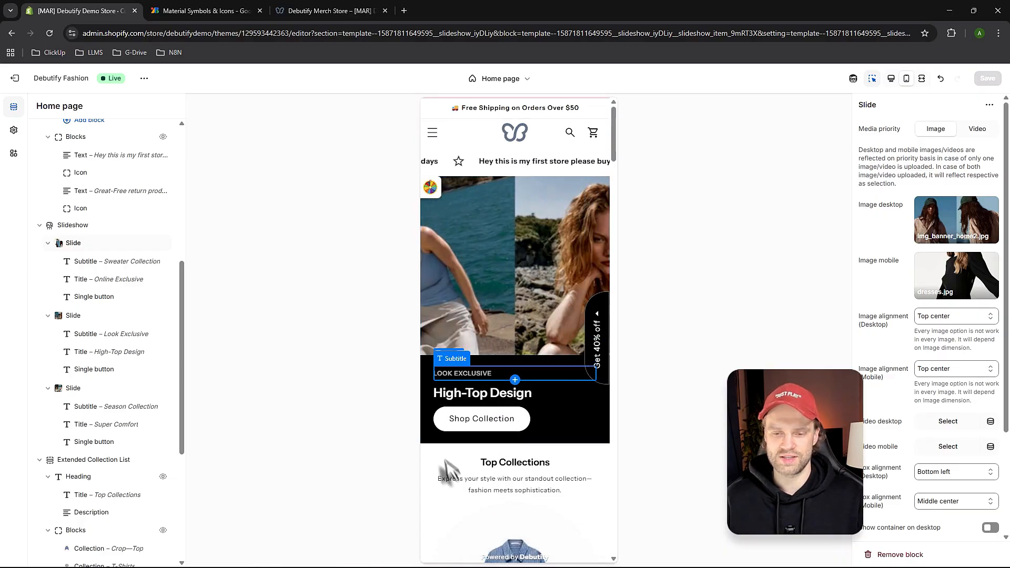
left_click(891, 84)
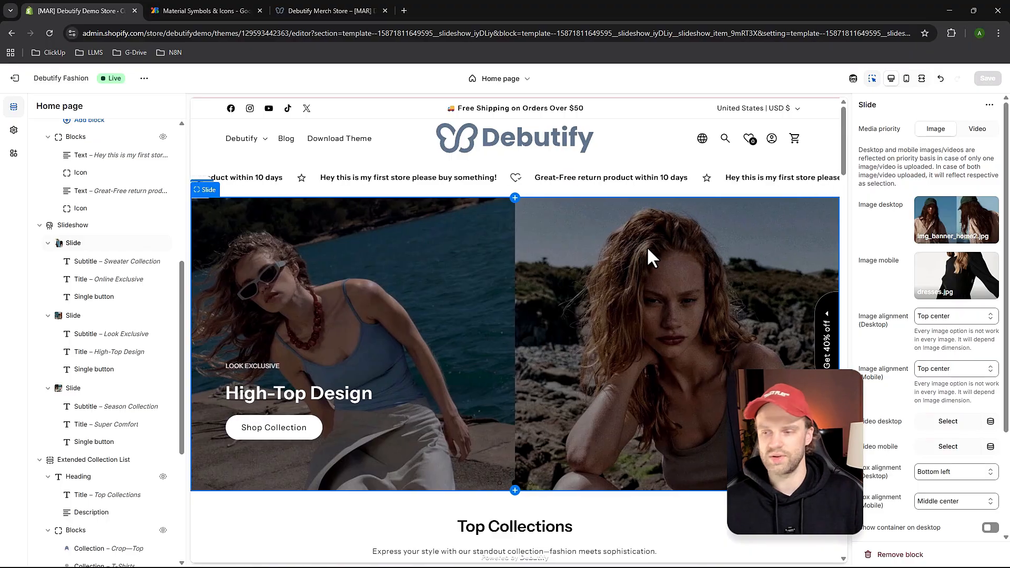
scroll(912, 315, "down", 2)
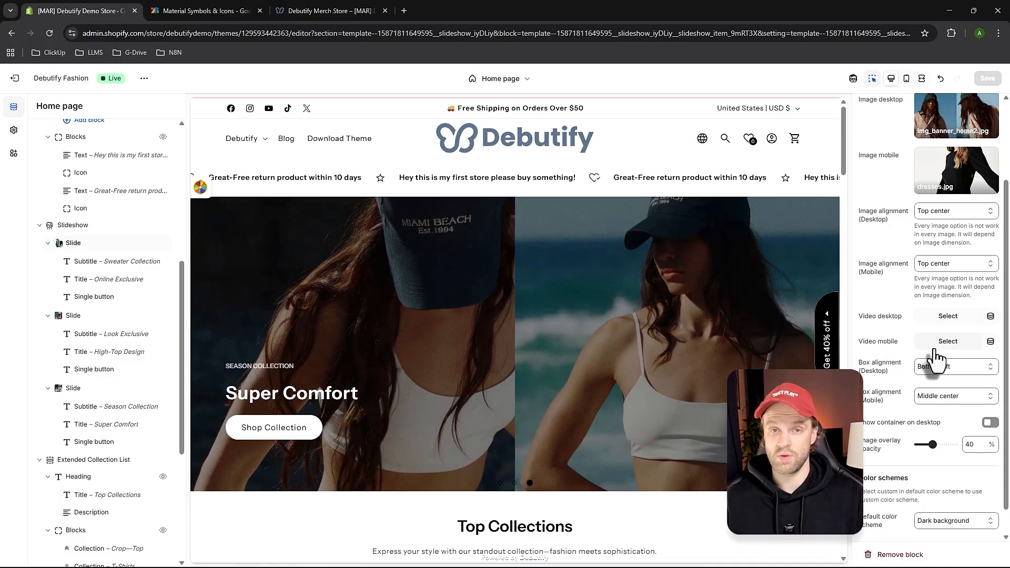
scroll(935, 358, "down", 1)
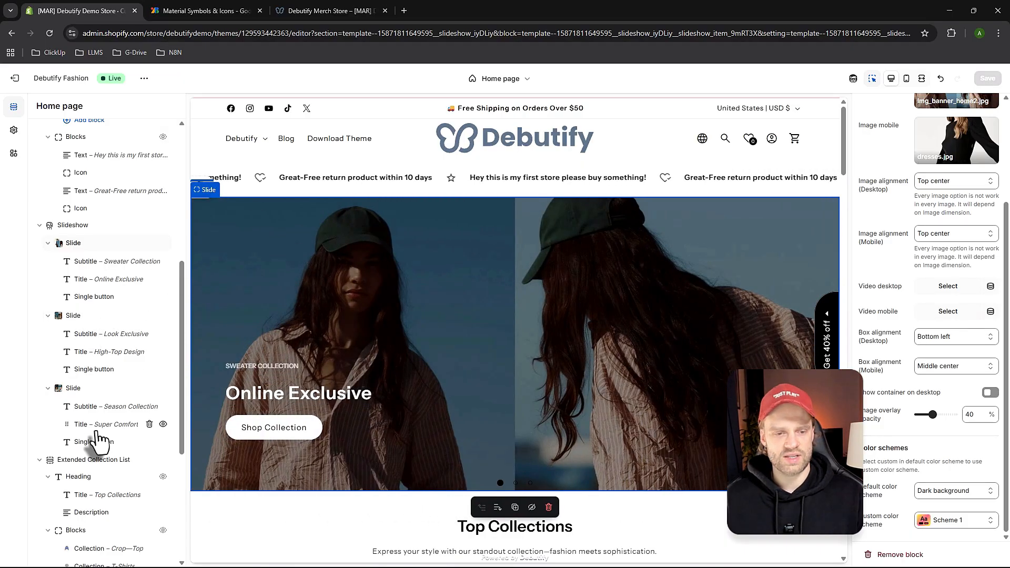
Hide the slideshow's High-Top Design and Super Comfort slides and save the theme.
left_click(142, 322)
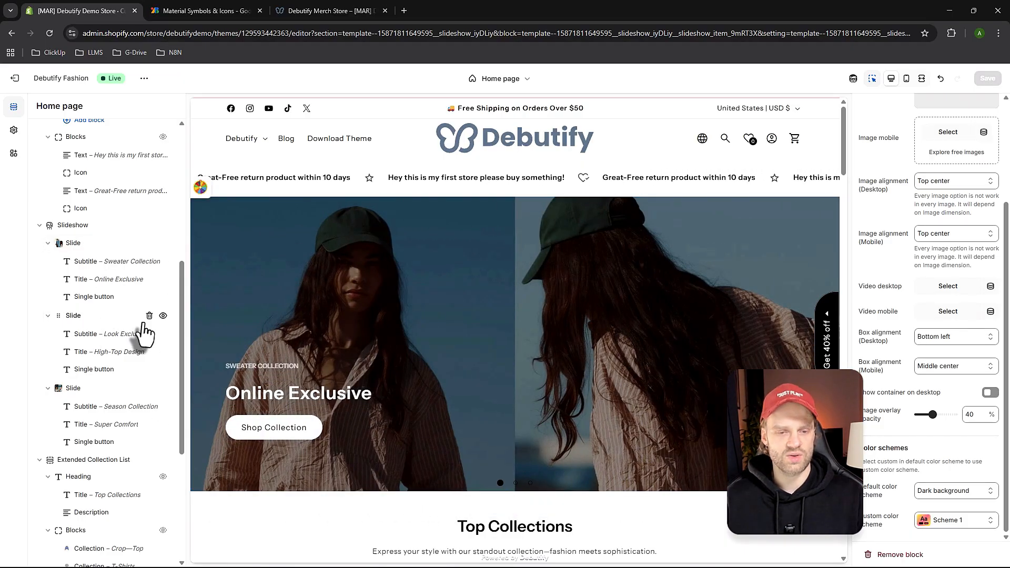
left_click(163, 315)
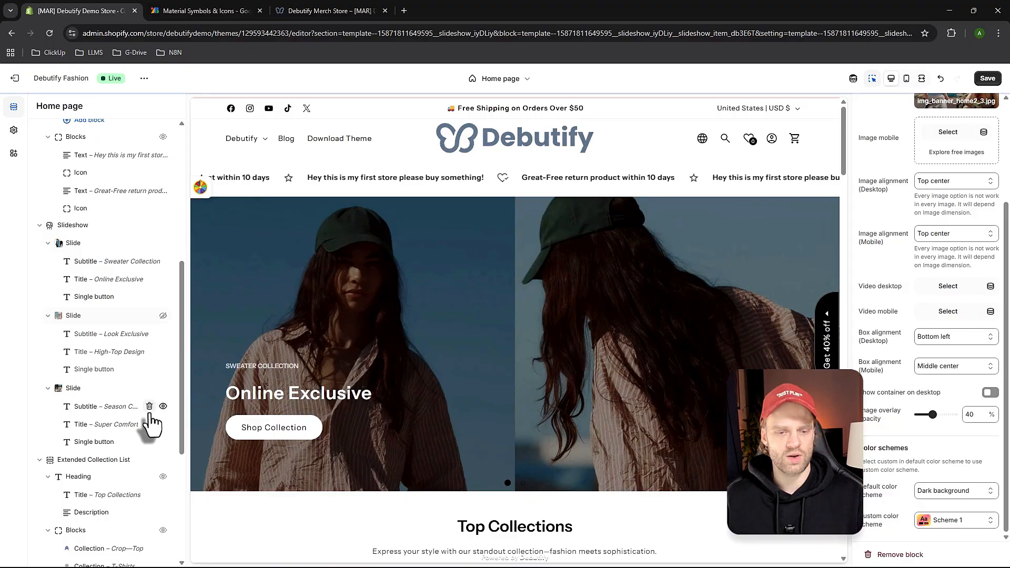
left_click(163, 388)
left_click(988, 78)
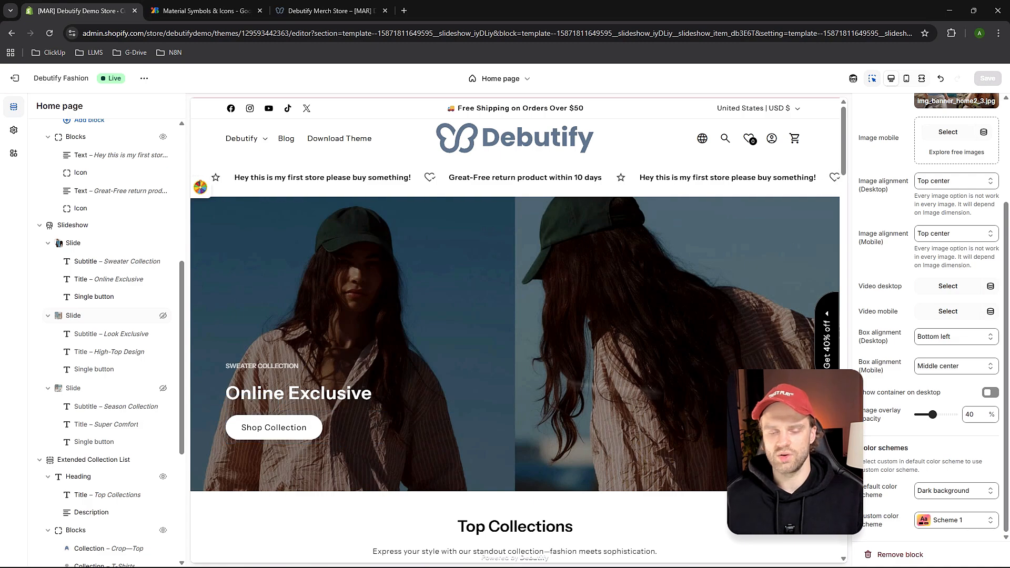
Select the slideshow's Online Exclusive slide and set its desktop box alignment to Bottom right.
left_click(97, 243)
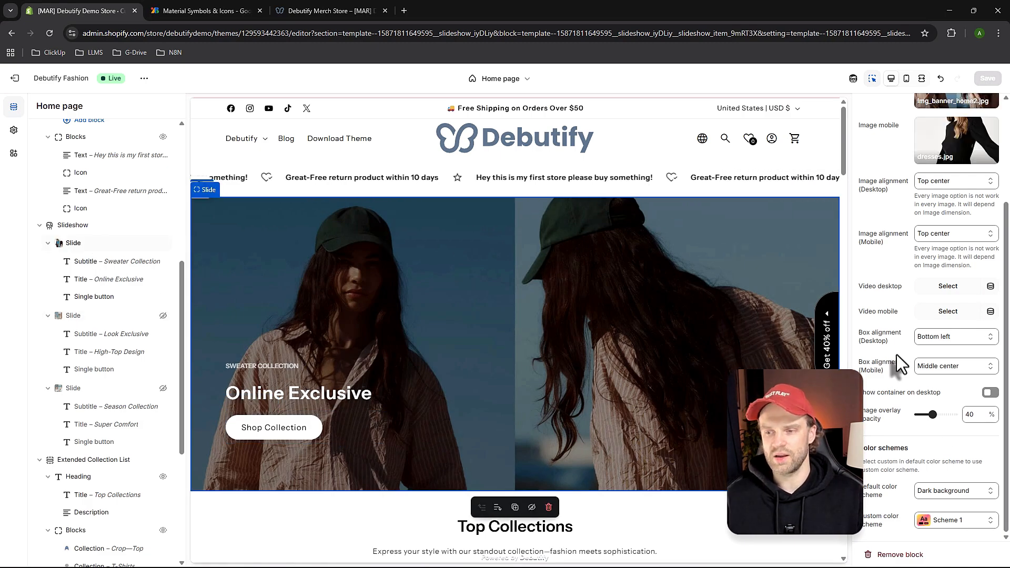
left_click(938, 341)
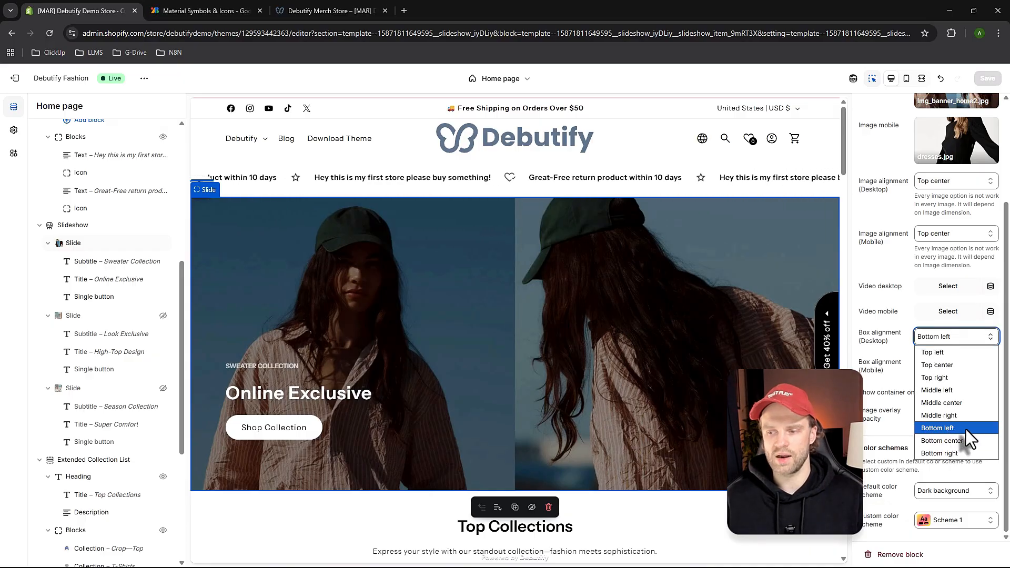
left_click(955, 453)
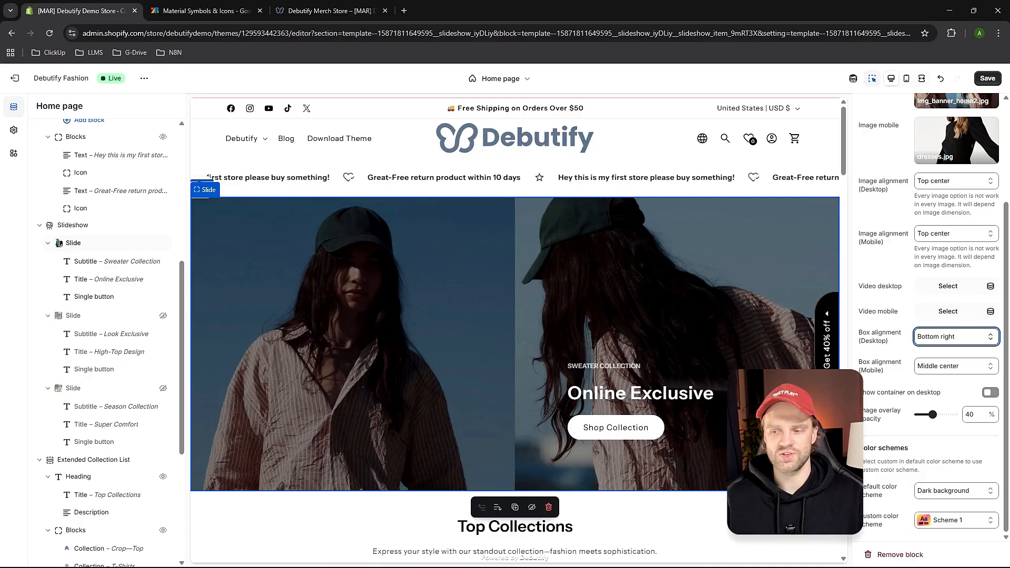
Try Middle center as the slide's desktop box alignment and set it back to Bottom left.
left_click(942, 368)
left_click(943, 368)
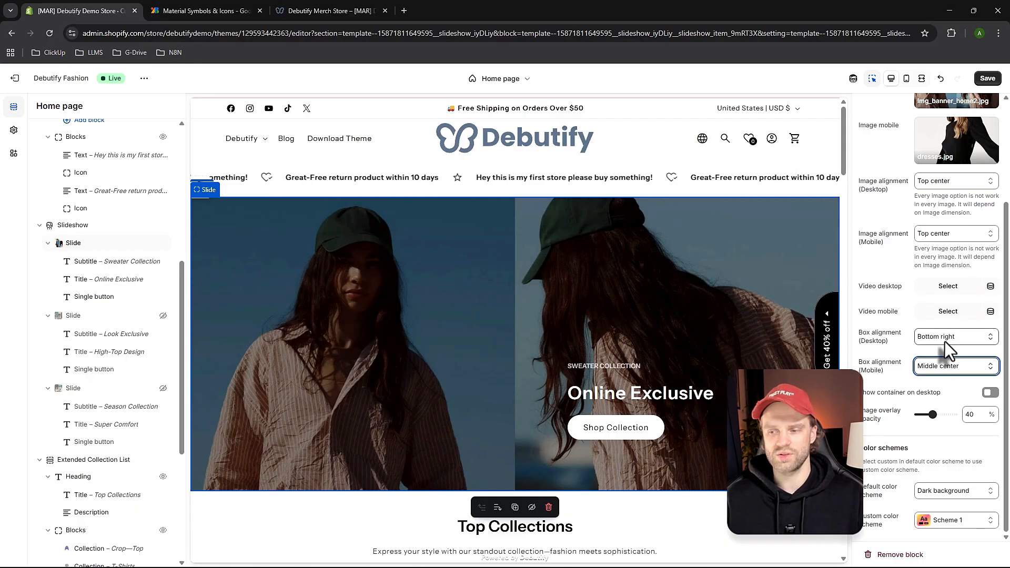
left_click(945, 342)
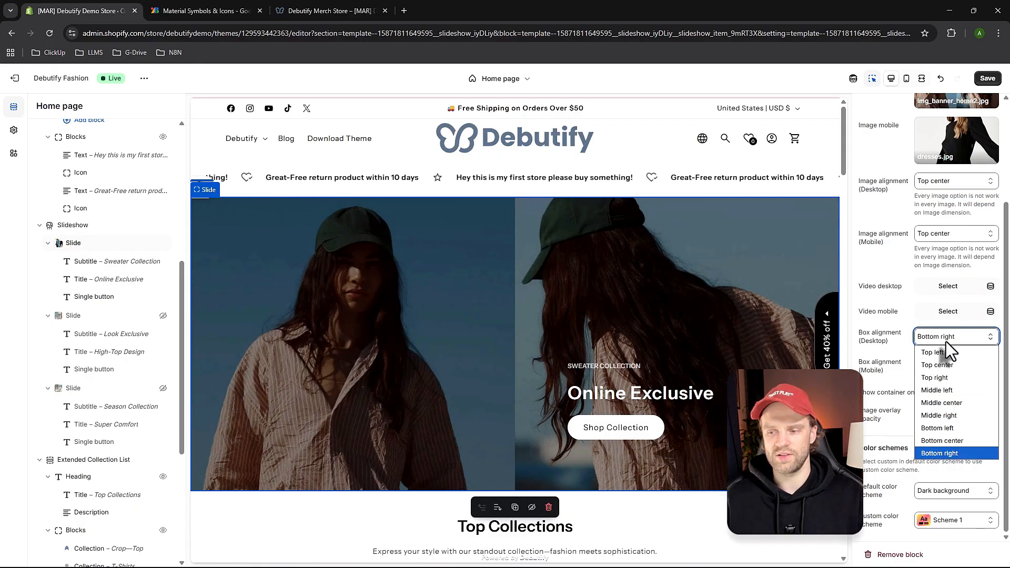
left_click(949, 403)
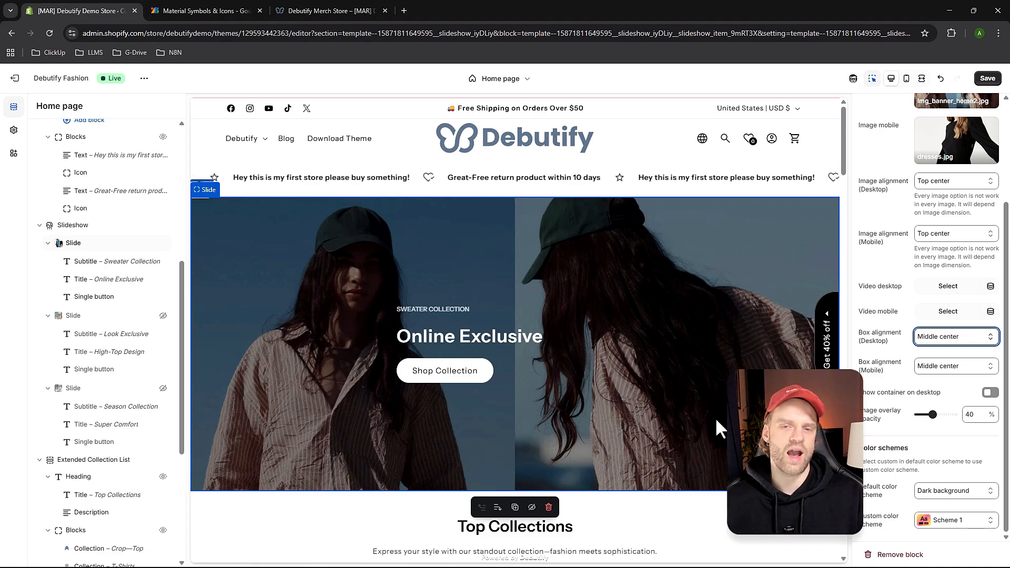
left_click(943, 340)
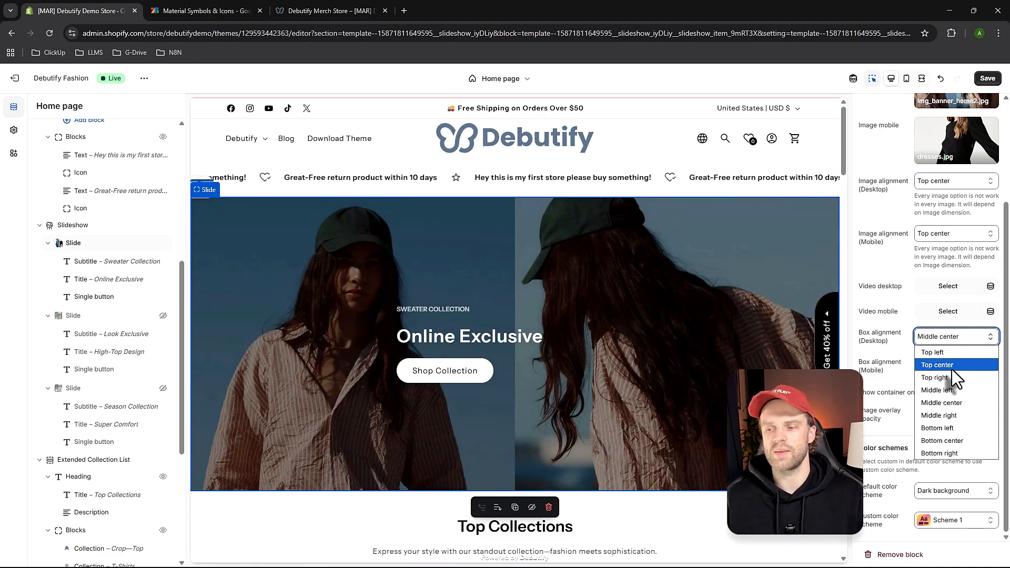
left_click(964, 429)
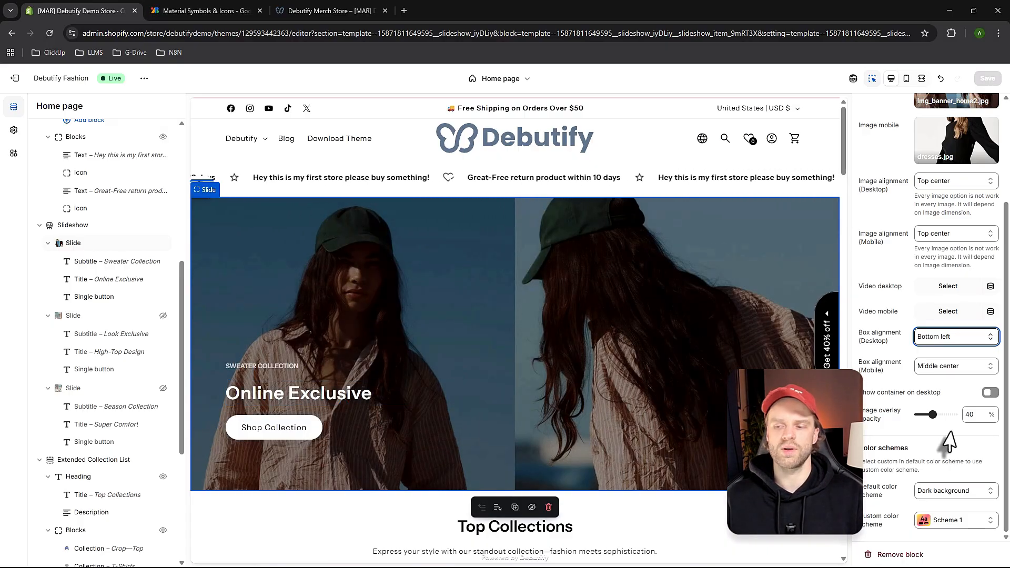
Try a 70% image overlay opacity and the desktop container on the slide, restoring 40% and switching the container off.
left_click_drag(933, 415, 942, 415)
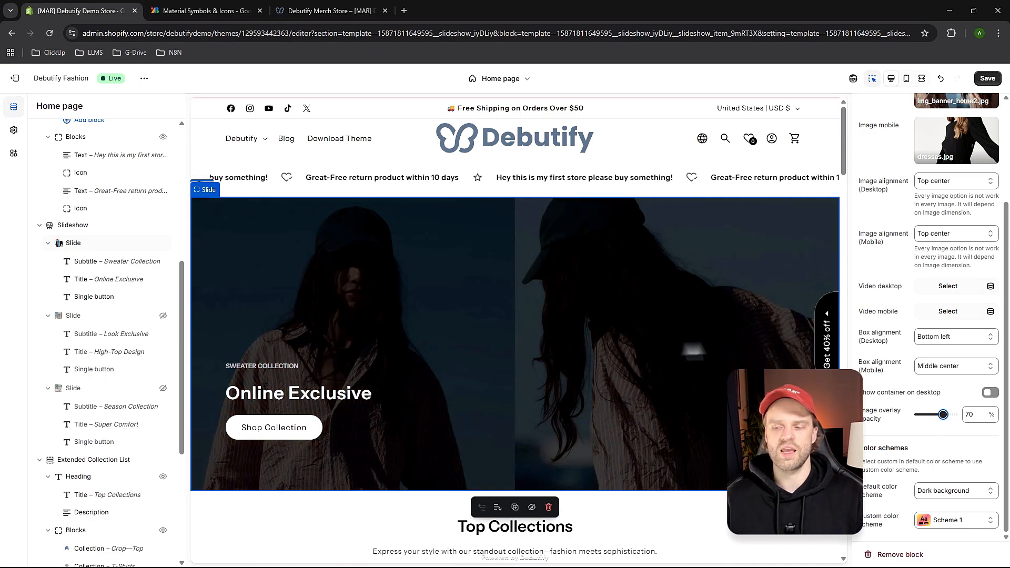
mouse_move(944, 414)
left_mouse_down()
mouse_move(955, 413)
mouse_move(920, 414)
mouse_move(933, 415)
left_mouse_up()
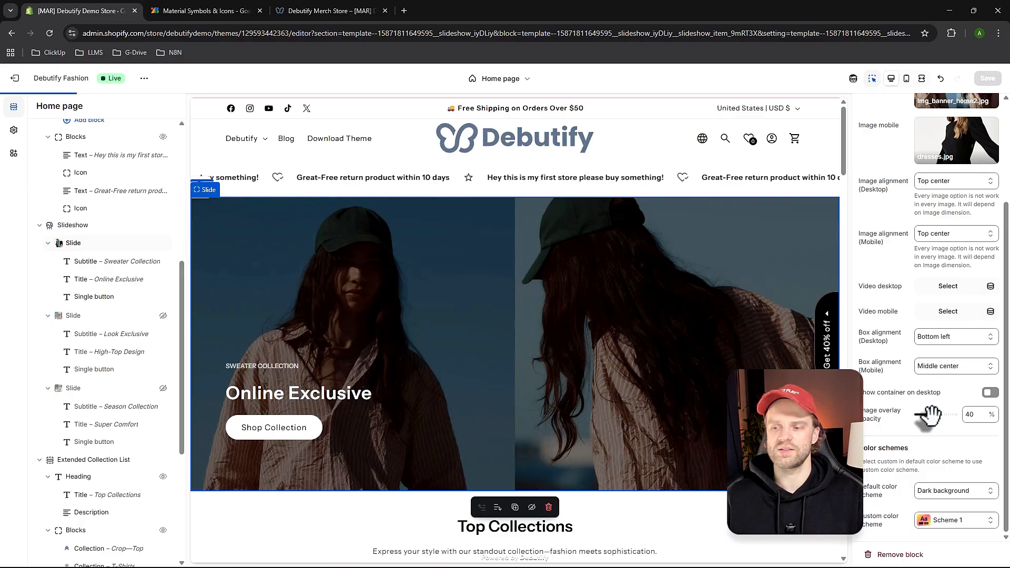
left_click(990, 392)
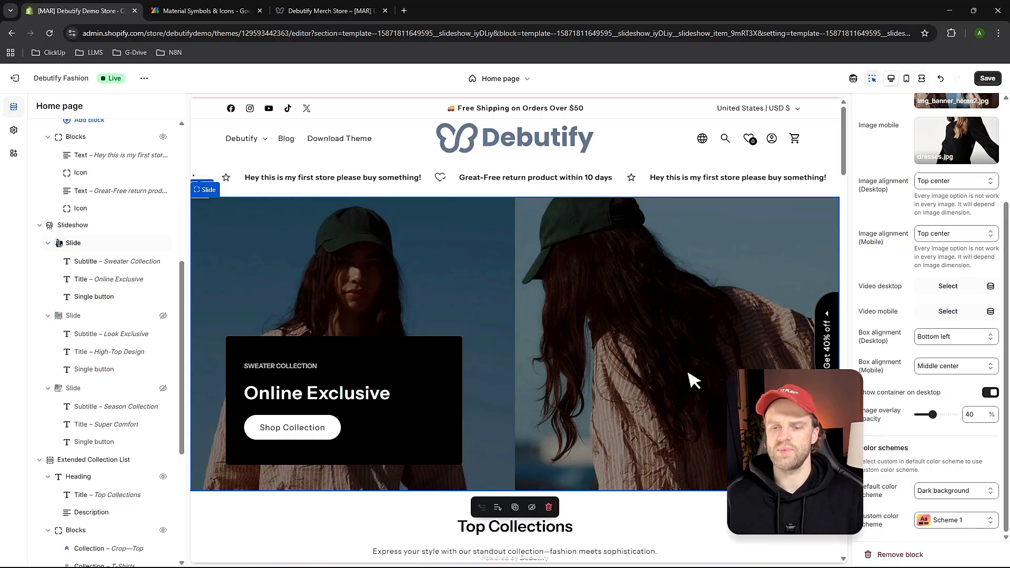
left_click(989, 393)
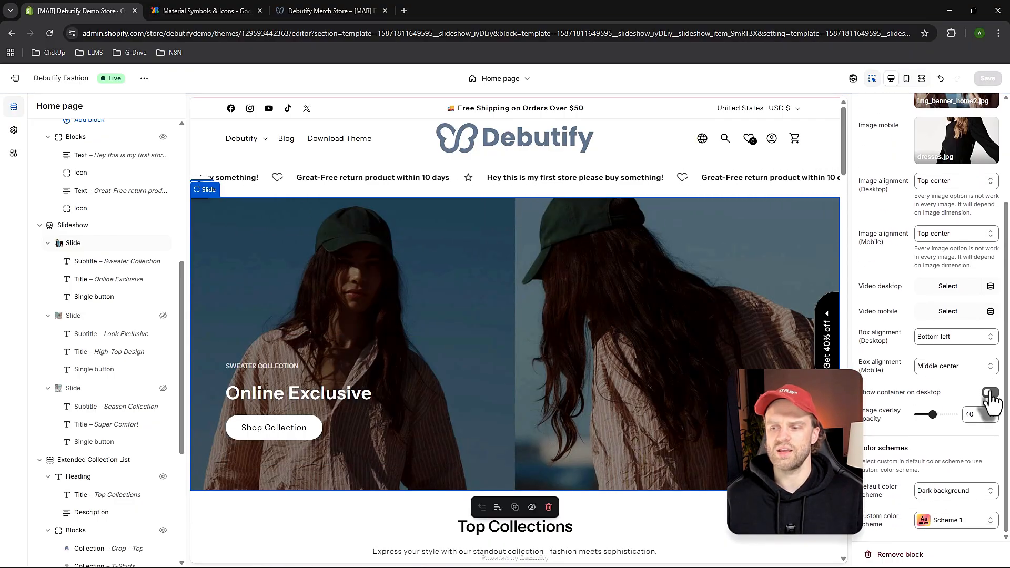
Show the slide's container on desktop, set its desktop box alignment to Bottom right and save the theme.
left_click(991, 394)
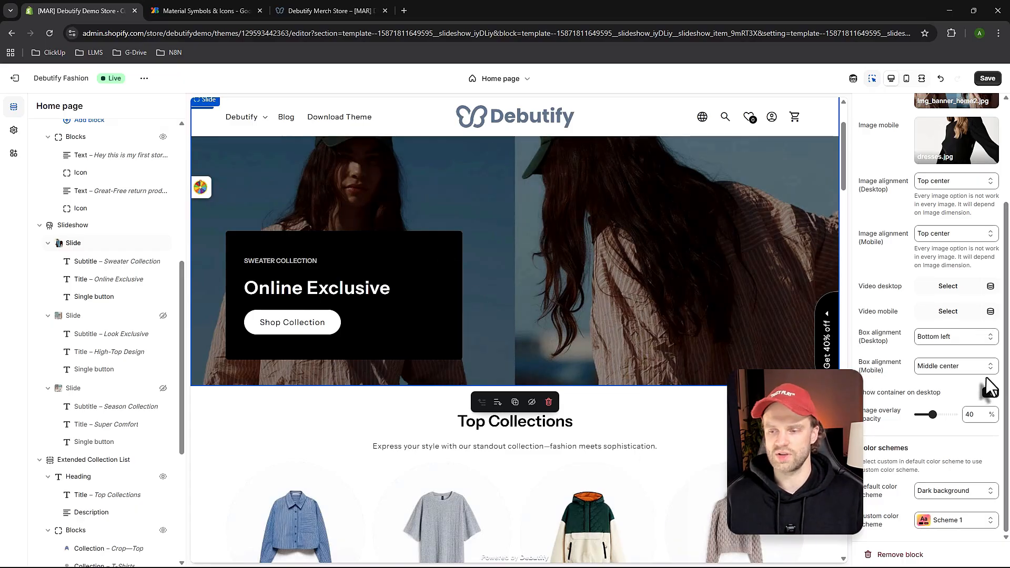
left_click(958, 340)
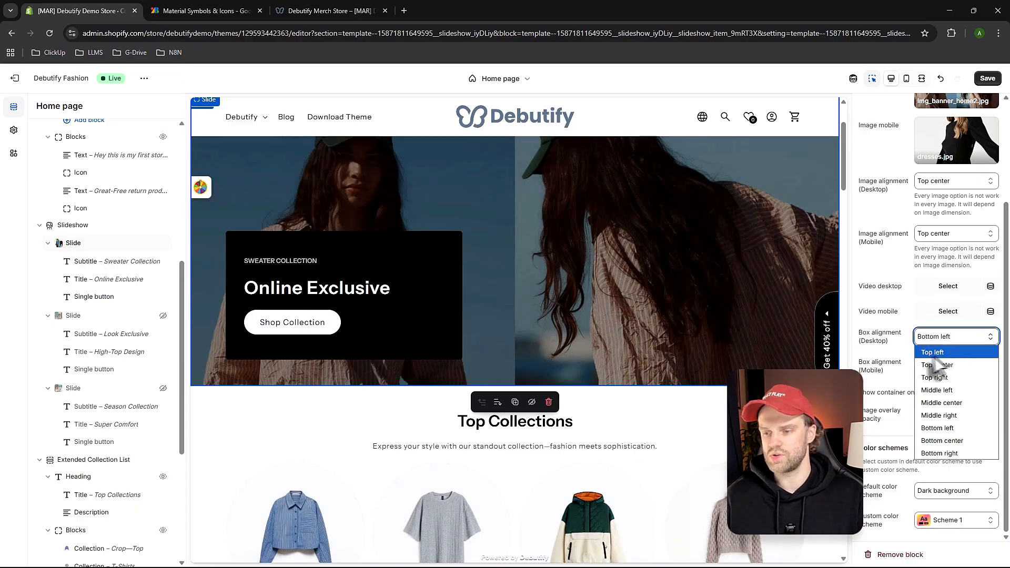
left_click(940, 453)
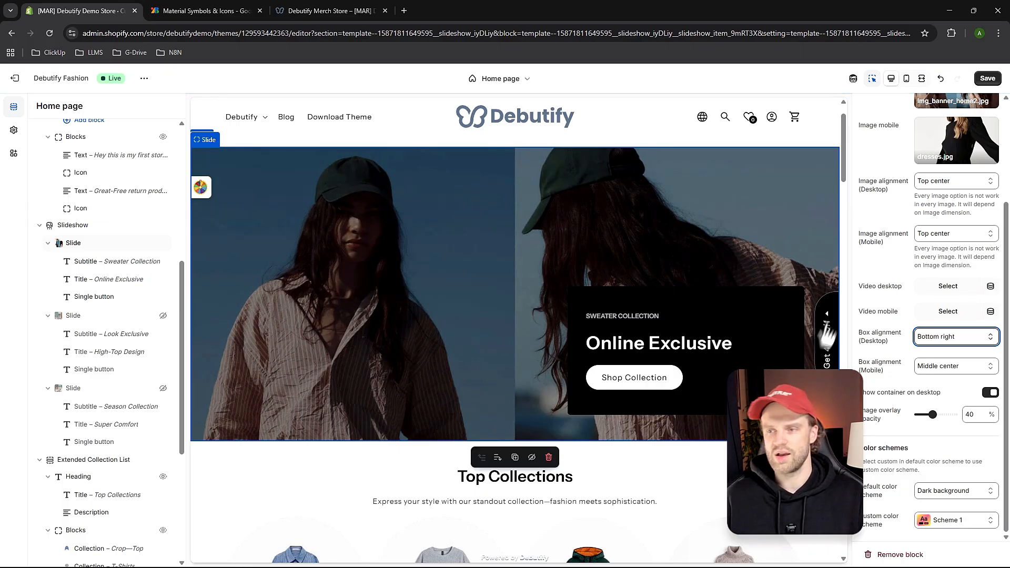
left_click(997, 77)
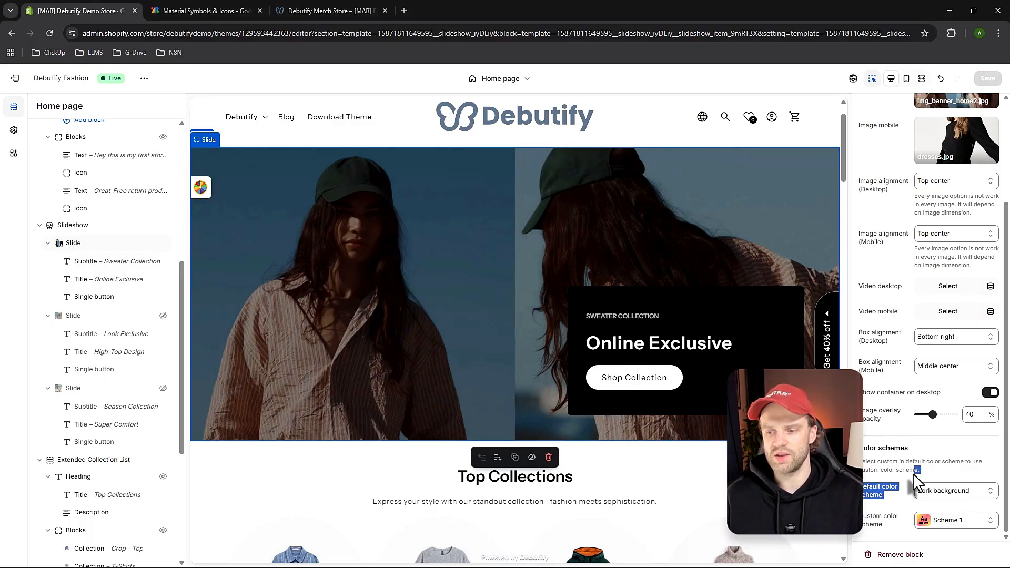
Try the Light, Secondary and Primary background color schemes on the slide and restore Dark background.
left_click(922, 489)
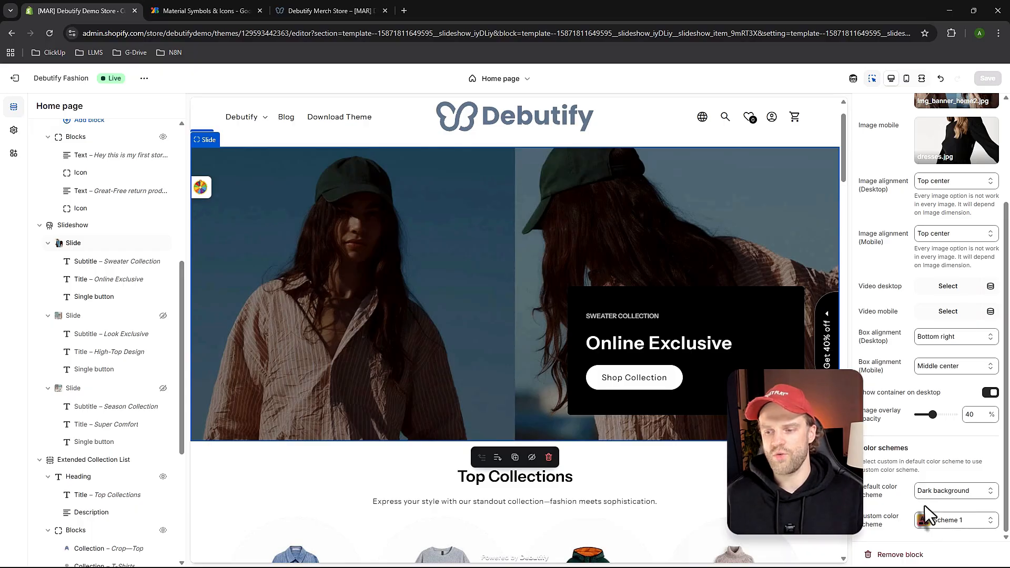
left_click(939, 491)
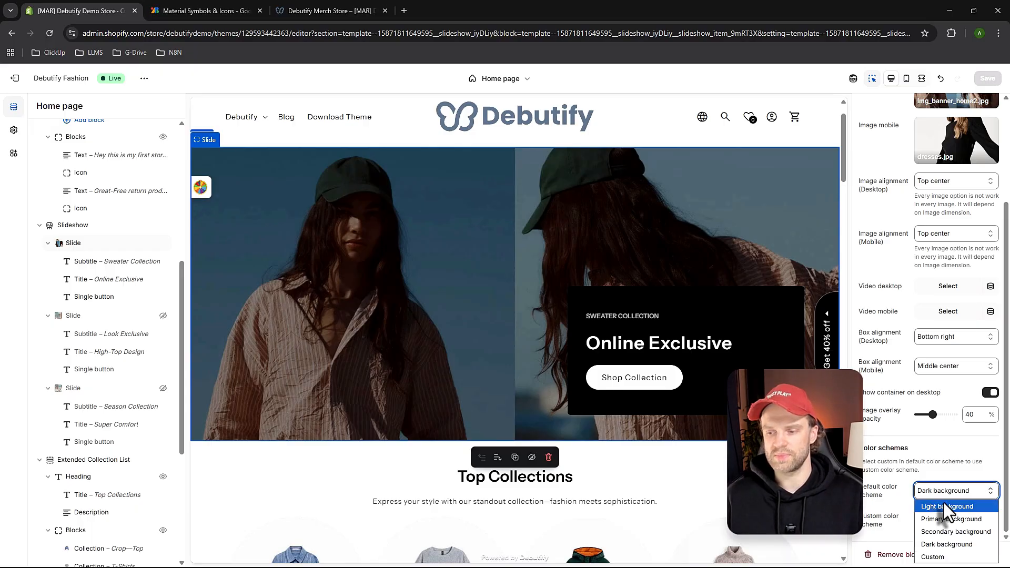
left_click(939, 510)
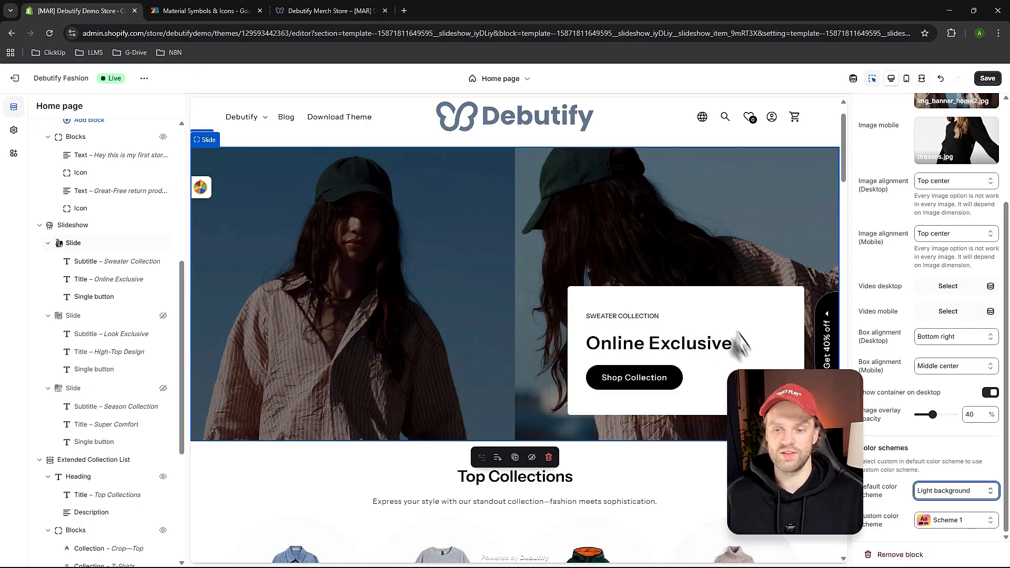
left_click(943, 494)
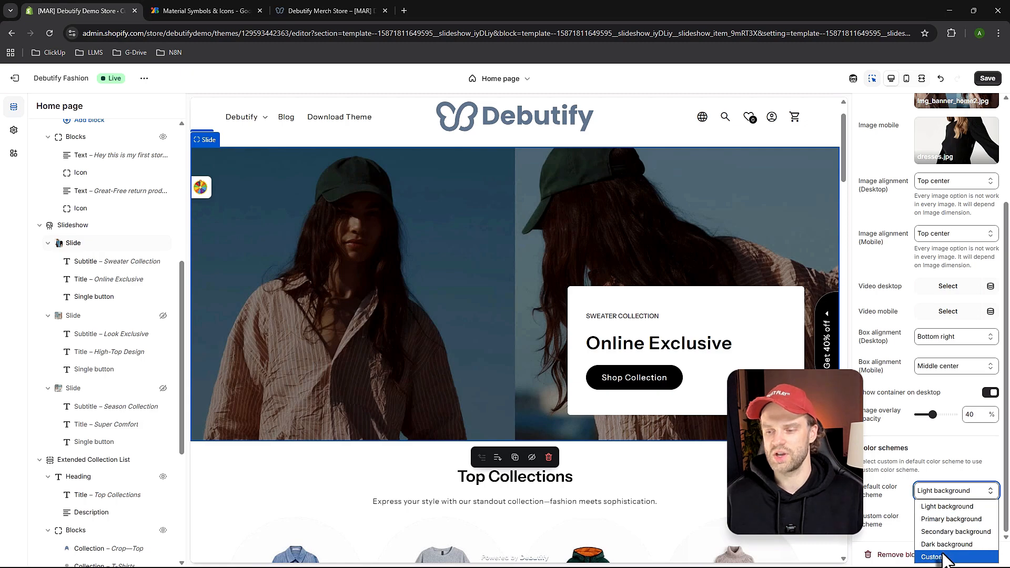
left_click(945, 533)
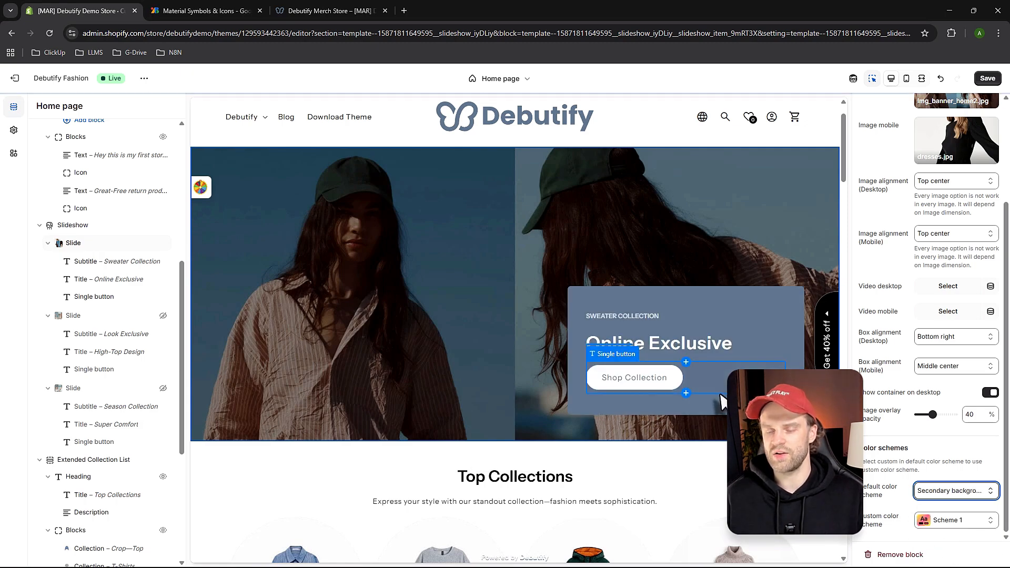
left_click(955, 492)
left_click(954, 520)
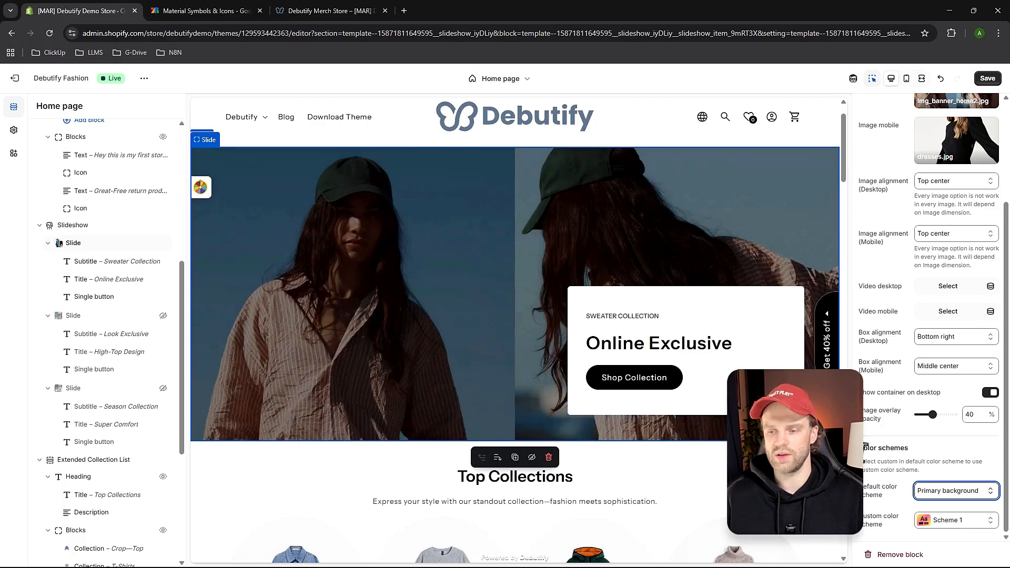
left_click(938, 497)
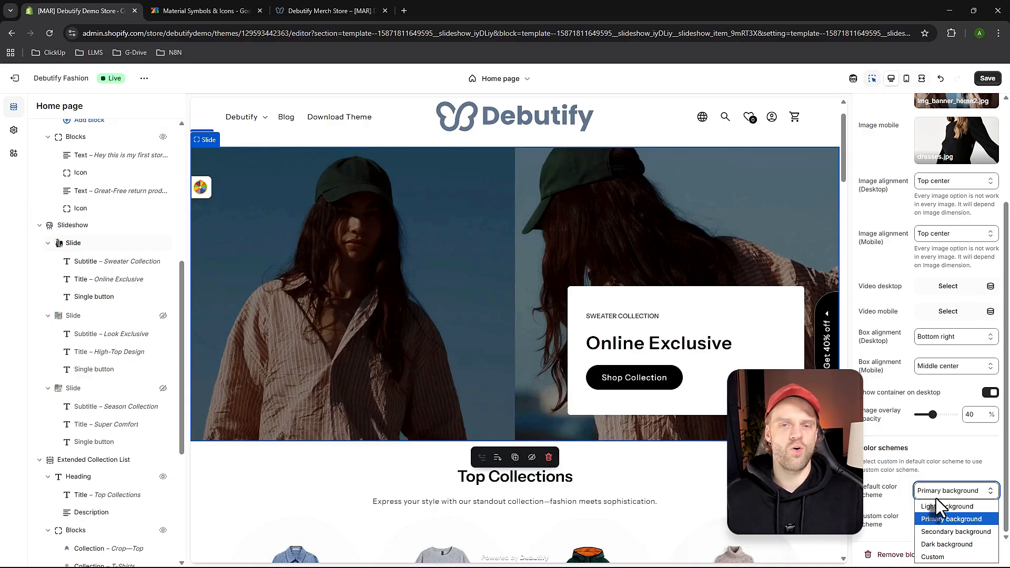
left_click(947, 544)
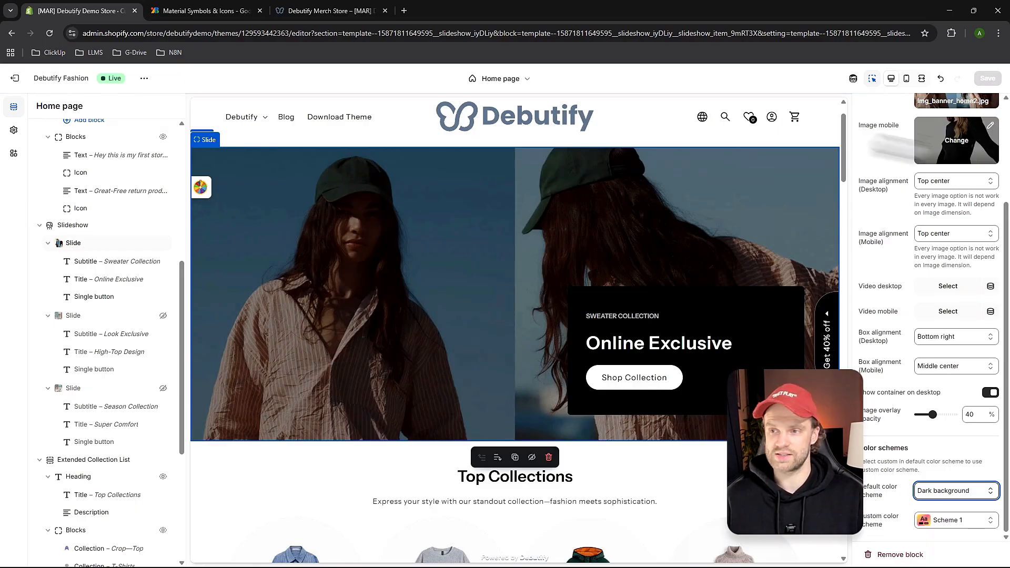
Open the spin-the-wheel discount popup in the preview, close it and look over the theme settings categories.
scroll(354, 296, "down", 5)
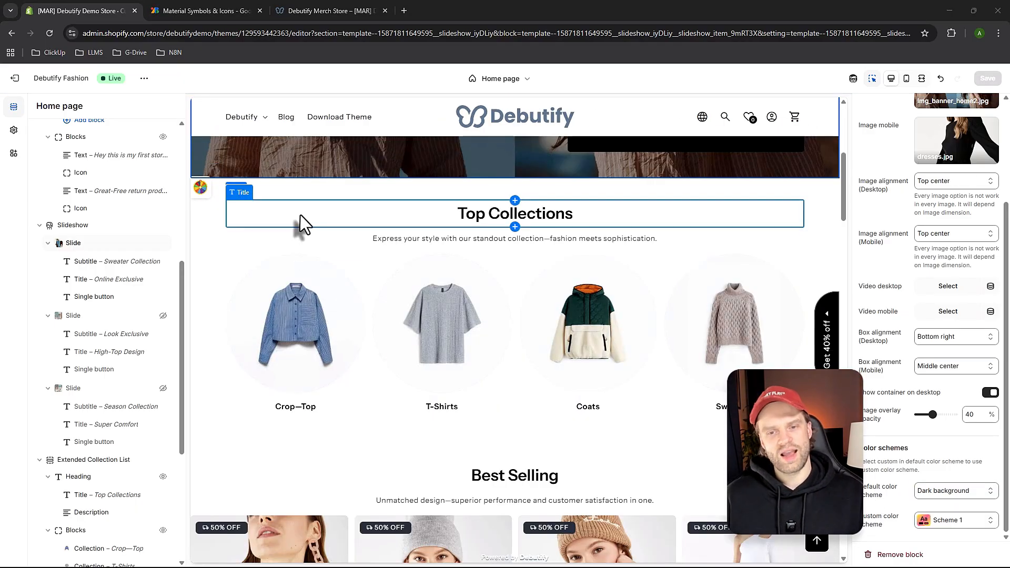
scroll(298, 221, "up", 1)
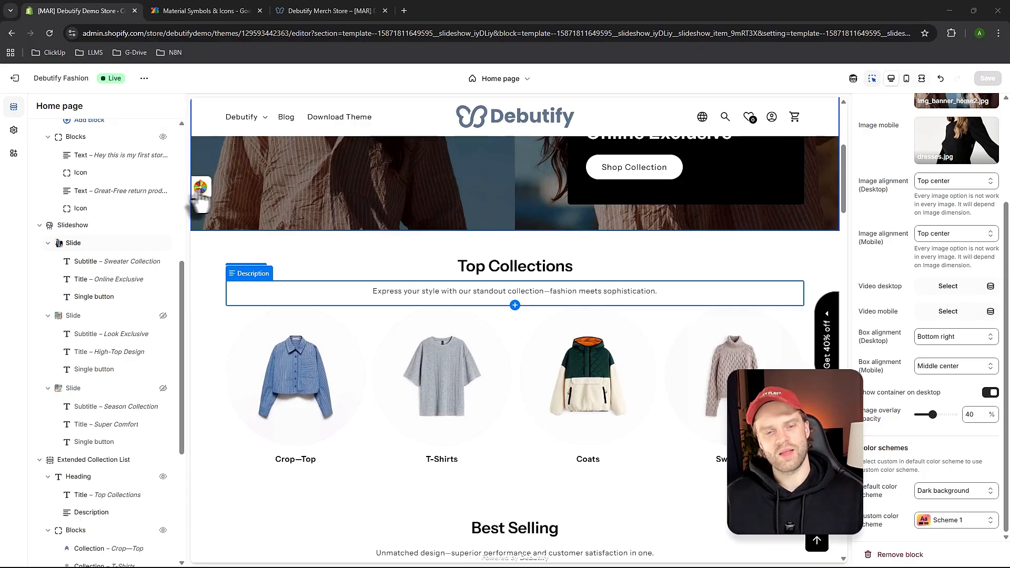
scroll(209, 219, "up", 1)
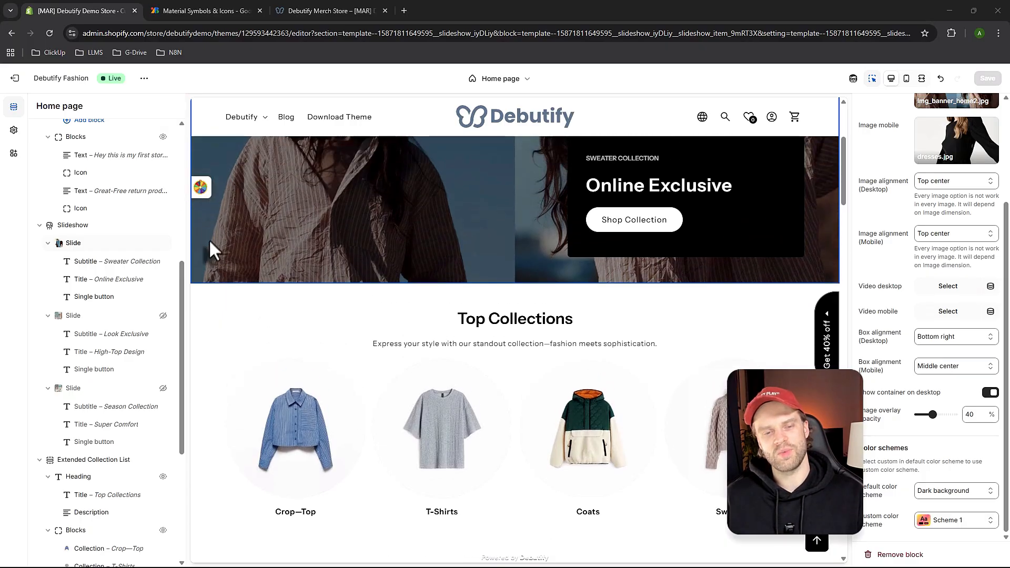
left_click(200, 189)
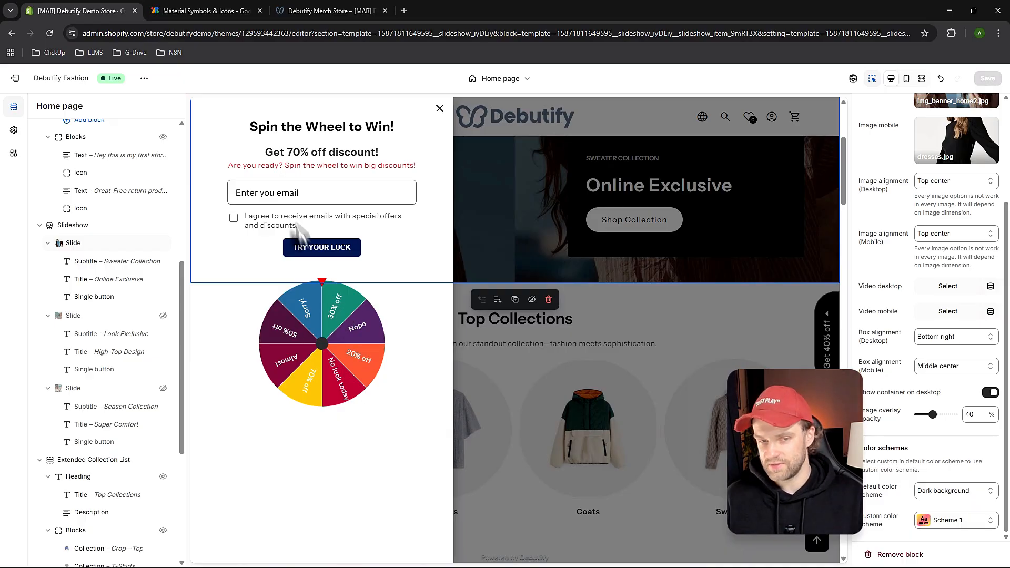
left_click(288, 197)
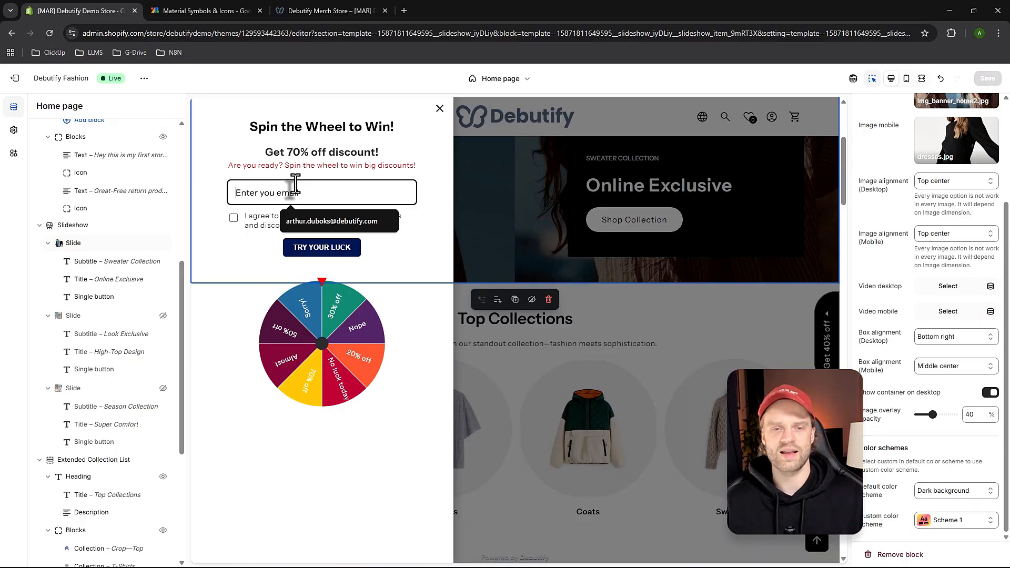
left_click(440, 109)
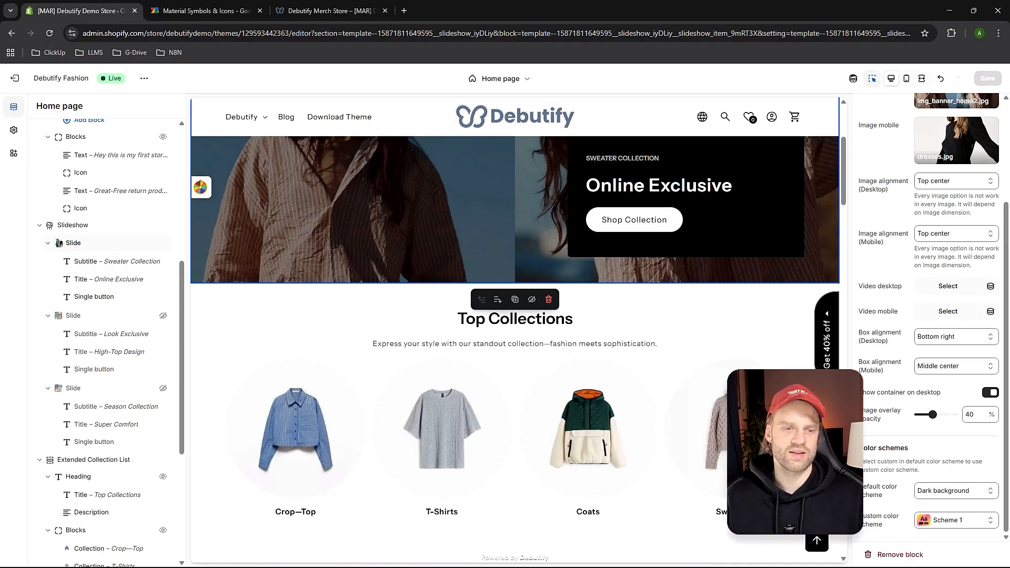
left_click(15, 130)
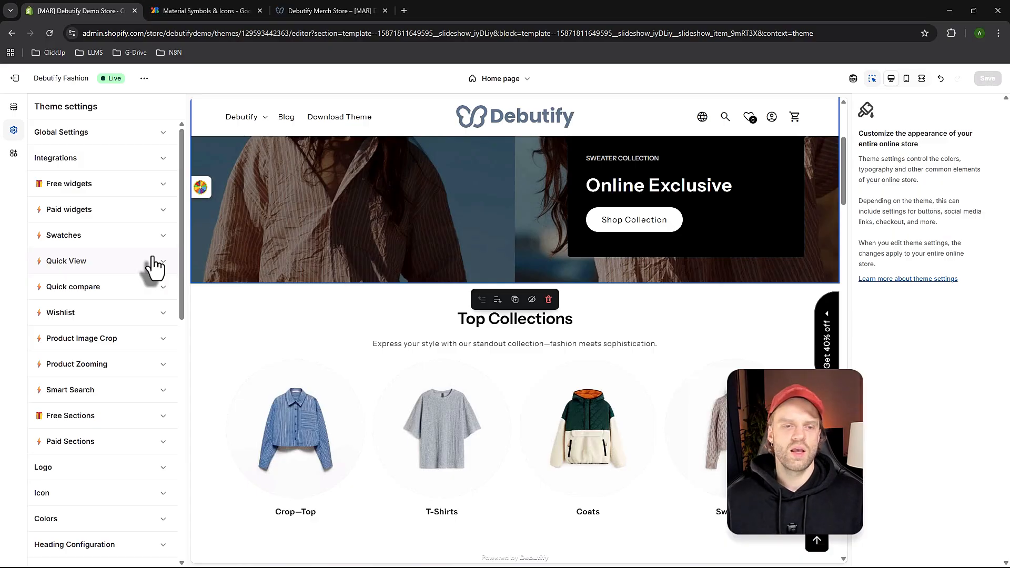
left_click(491, 244)
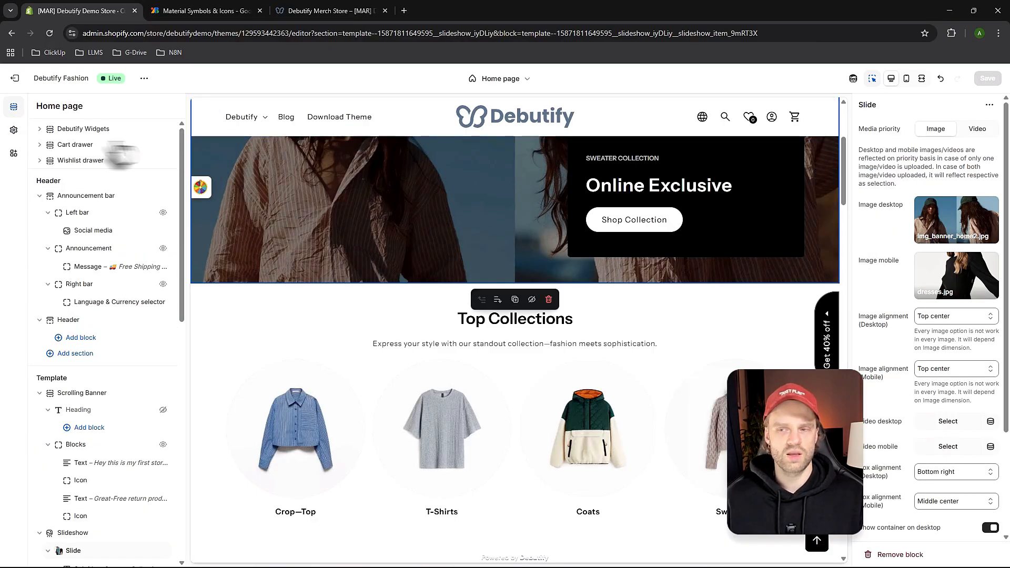
Leave the theme editor and look through the Debutify themes in the store's theme library.
left_click(27, 79)
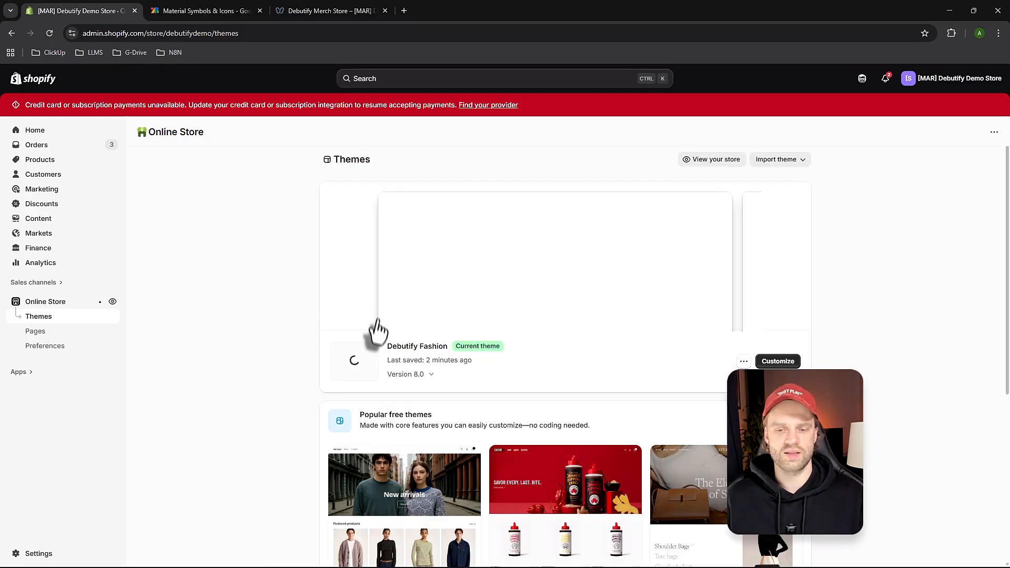
scroll(369, 347, "down", 10)
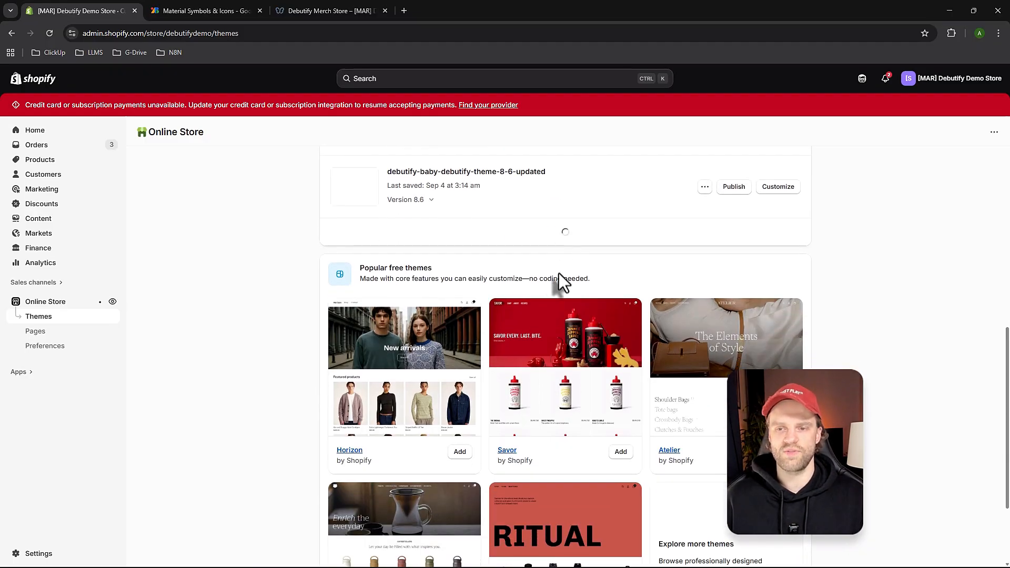
scroll(508, 337, "down", 1)
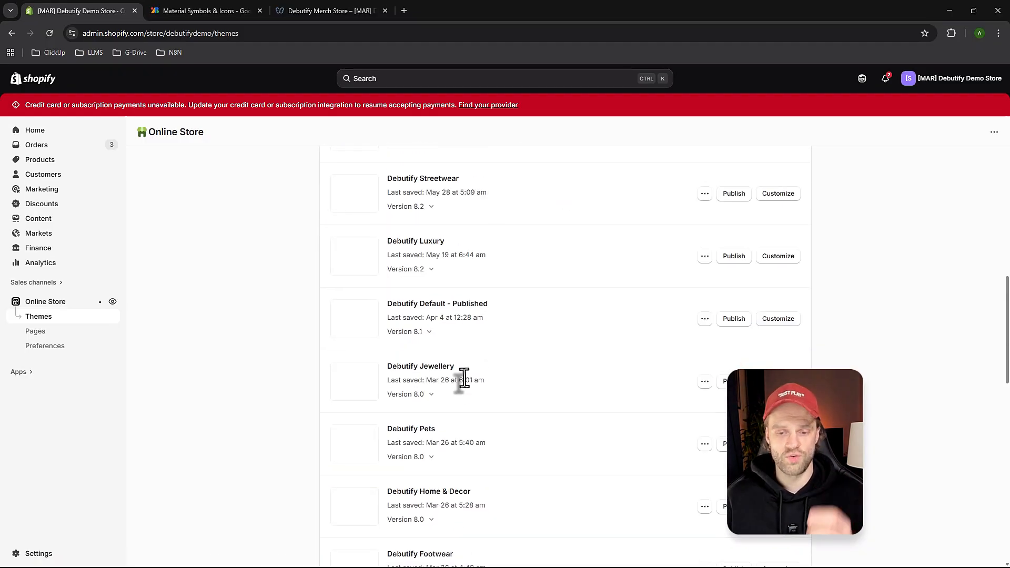
scroll(462, 381, "down", 8)
scroll(451, 388, "up", 3)
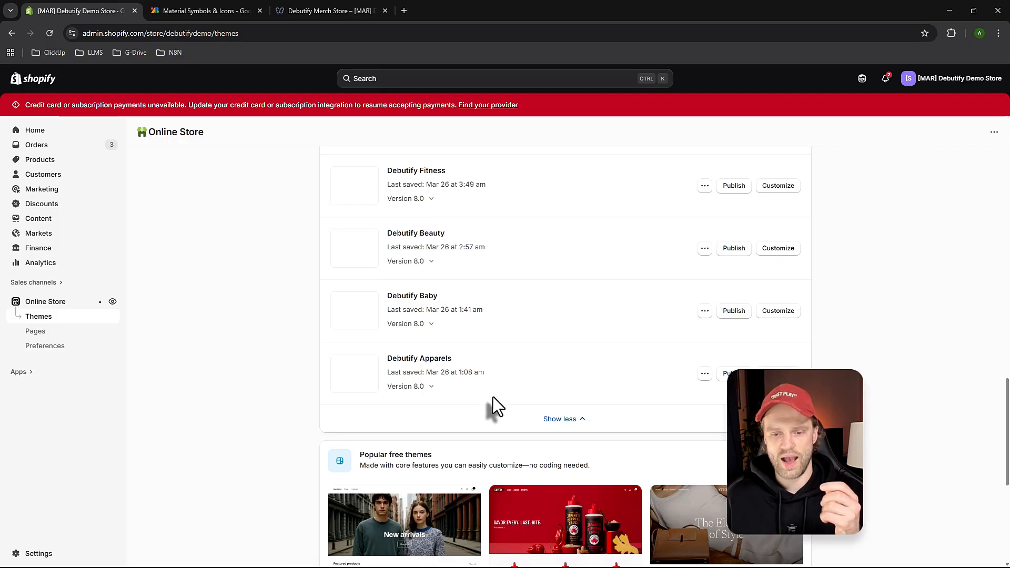
scroll(494, 401, "down", 3)
scroll(489, 406, "up", 8)
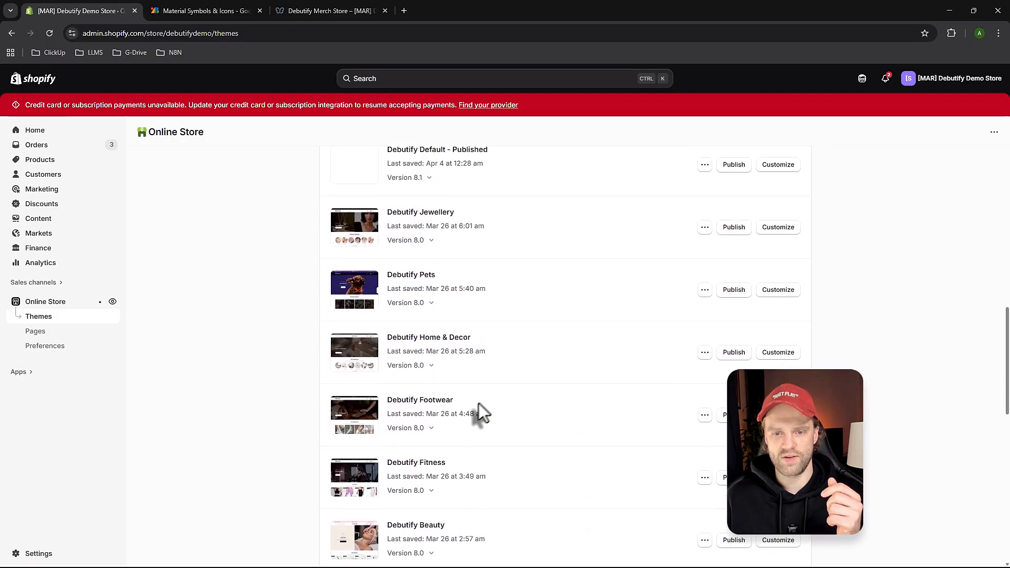
Add the free Horizon theme by Shopify to the theme library and open it for customization.
scroll(479, 404, "down", 1)
scroll(384, 387, "down", 8)
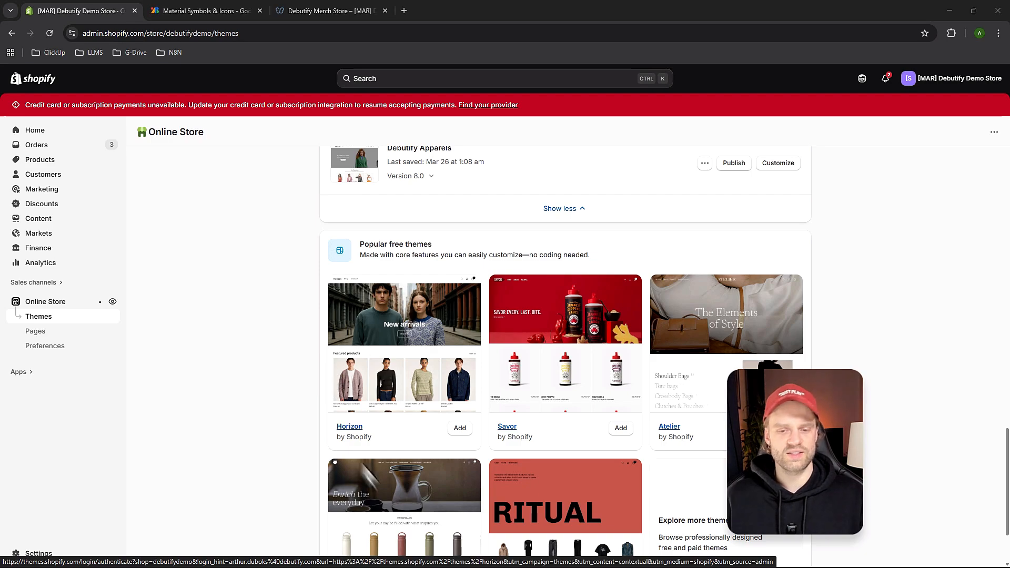
left_click(460, 428)
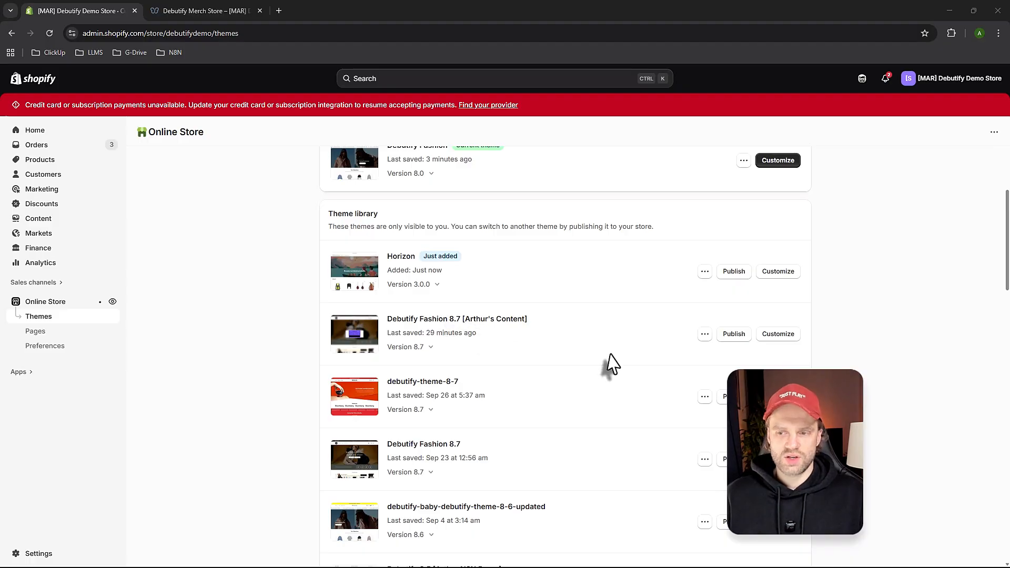
left_click(792, 275)
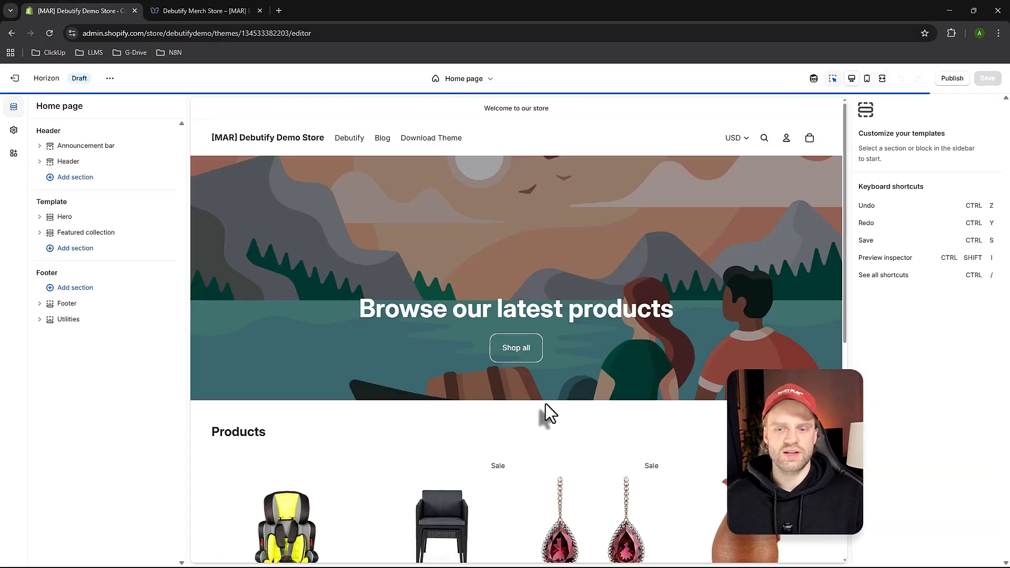
Examine the Horizon home page preview from hero to footer, including the settings of the hero's Shop all button.
scroll(559, 416, "down", 5)
scroll(566, 466, "down", 4)
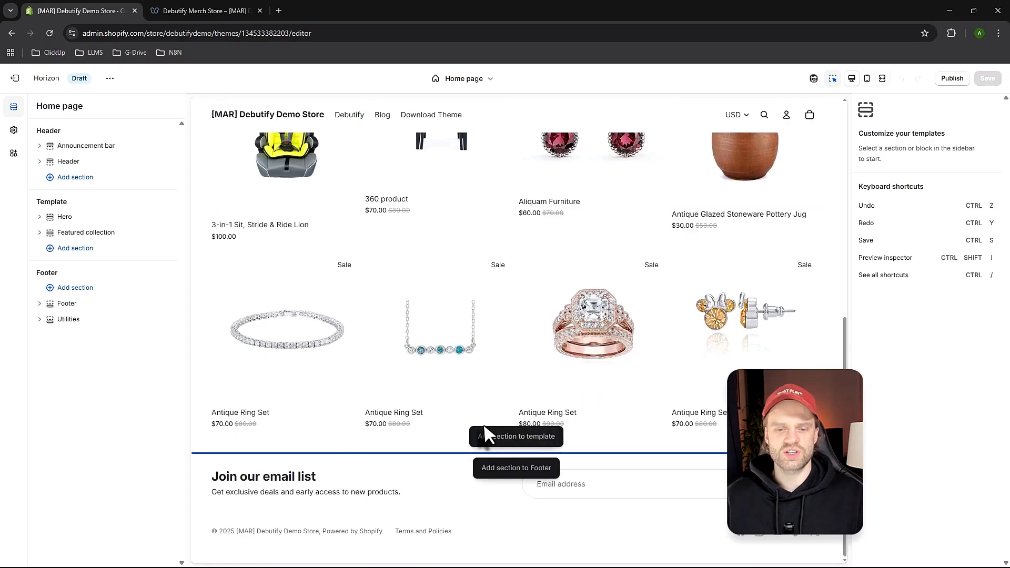
scroll(473, 437, "up", 10)
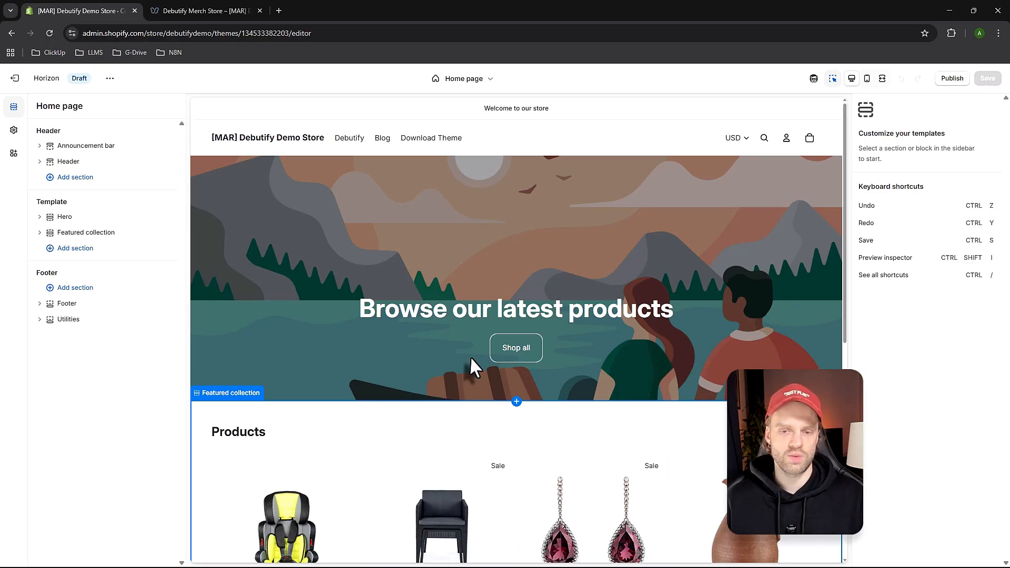
scroll(406, 273, "down", 5)
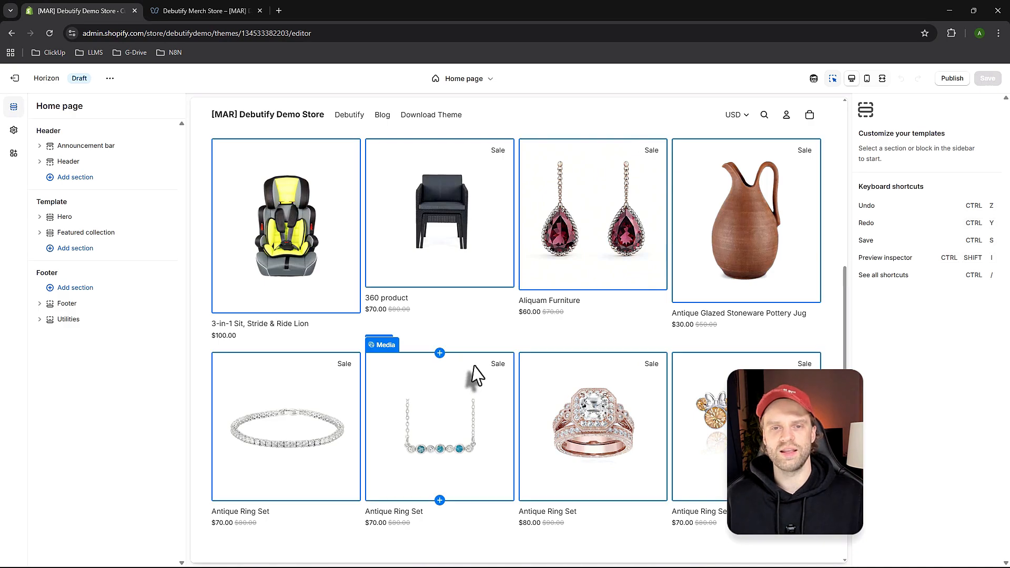
scroll(474, 372, "down", 1)
scroll(475, 372, "up", 6)
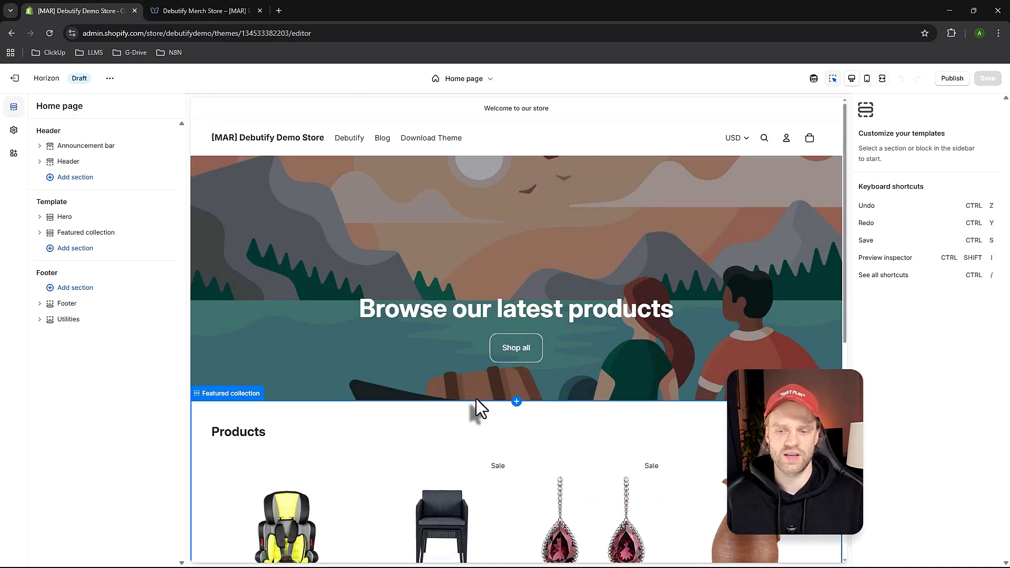
left_click(509, 351)
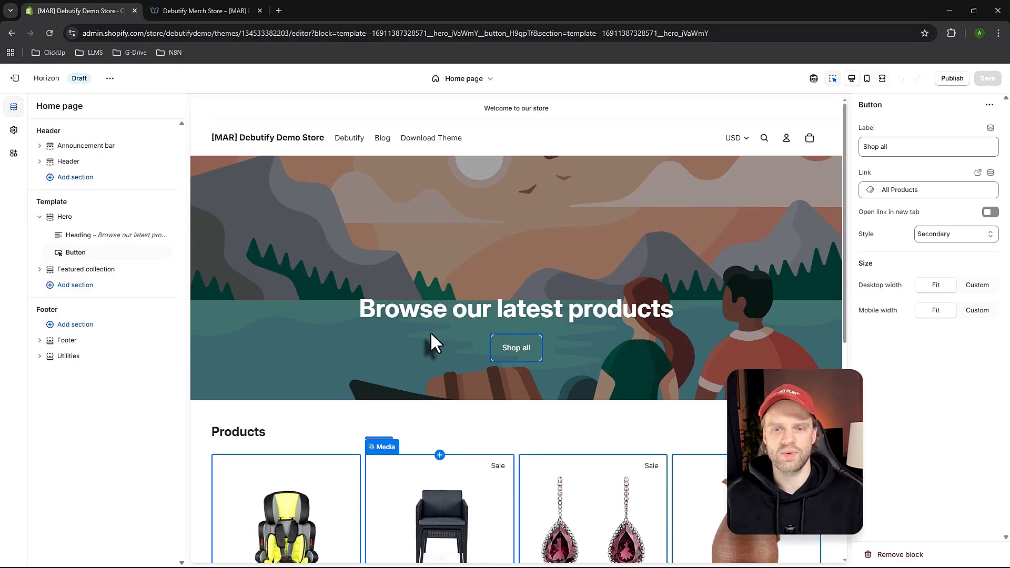
scroll(431, 334, "down", 5)
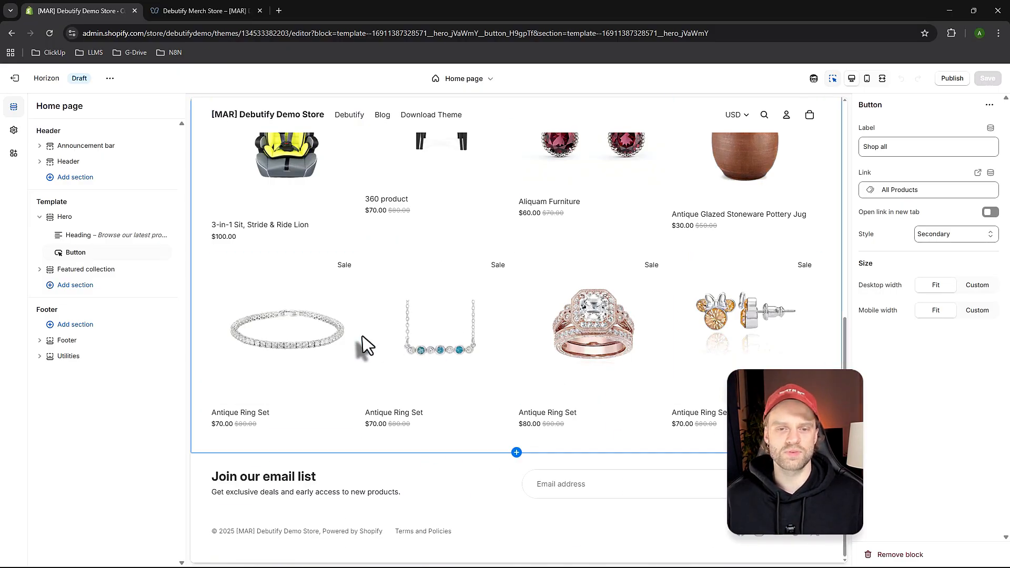
scroll(400, 282, "up", 8)
scroll(338, 476, "down", 1)
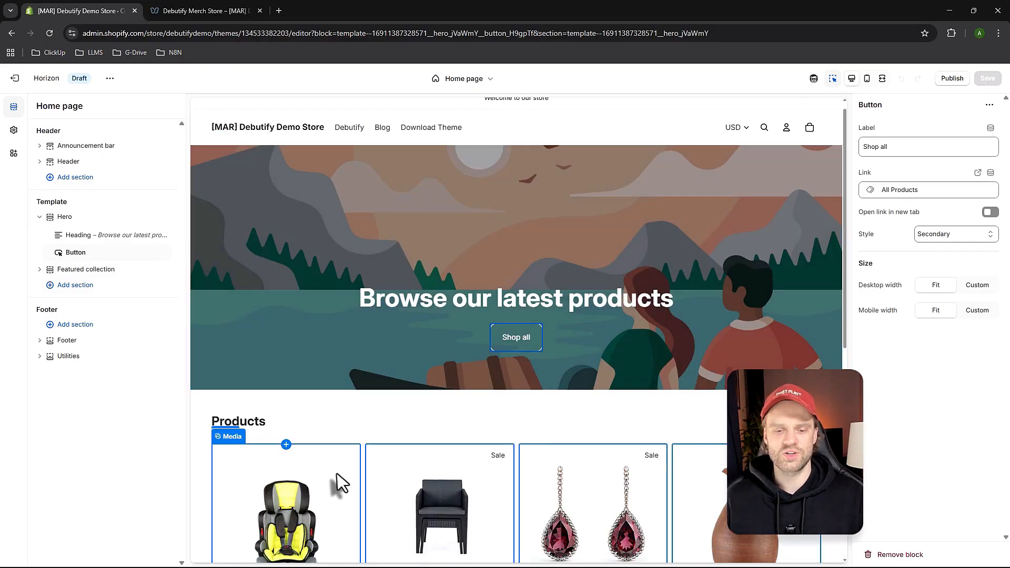
Open the 3-in-1 Sit, Stride & Ride Lion product page in the Horizon preview and examine its layout.
double_click(289, 466)
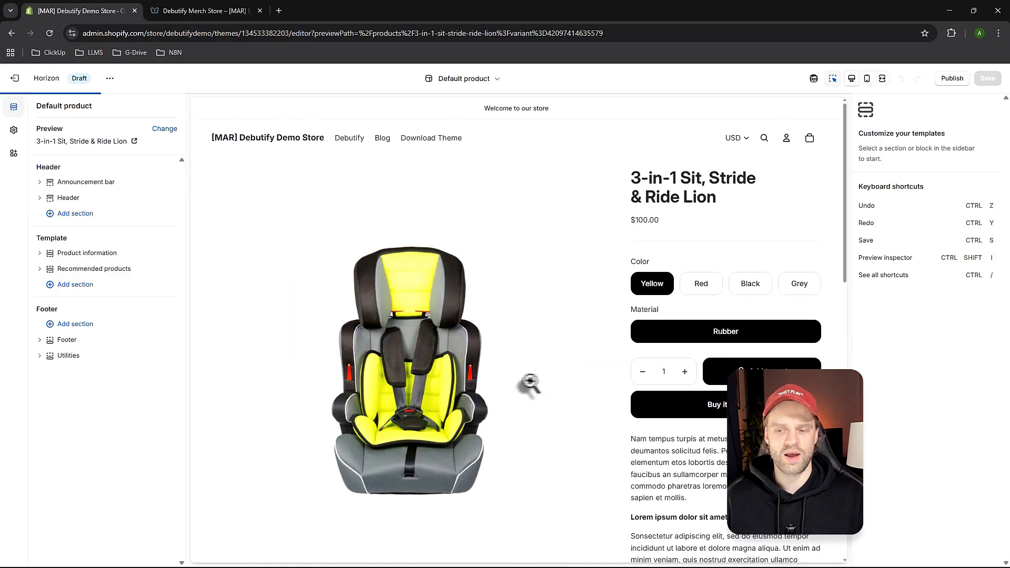
scroll(693, 310, "down", 4)
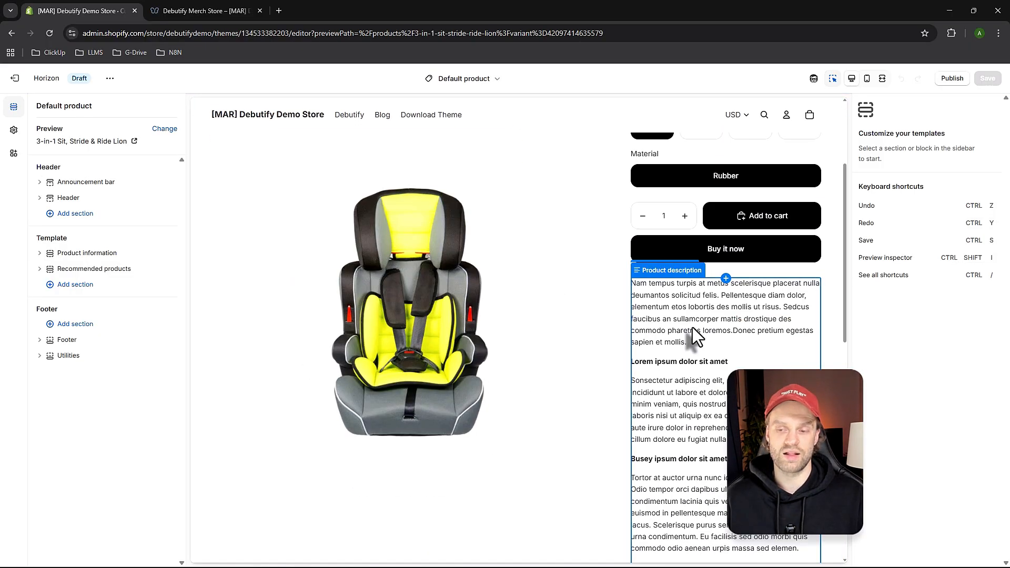
scroll(692, 321, "up", 4)
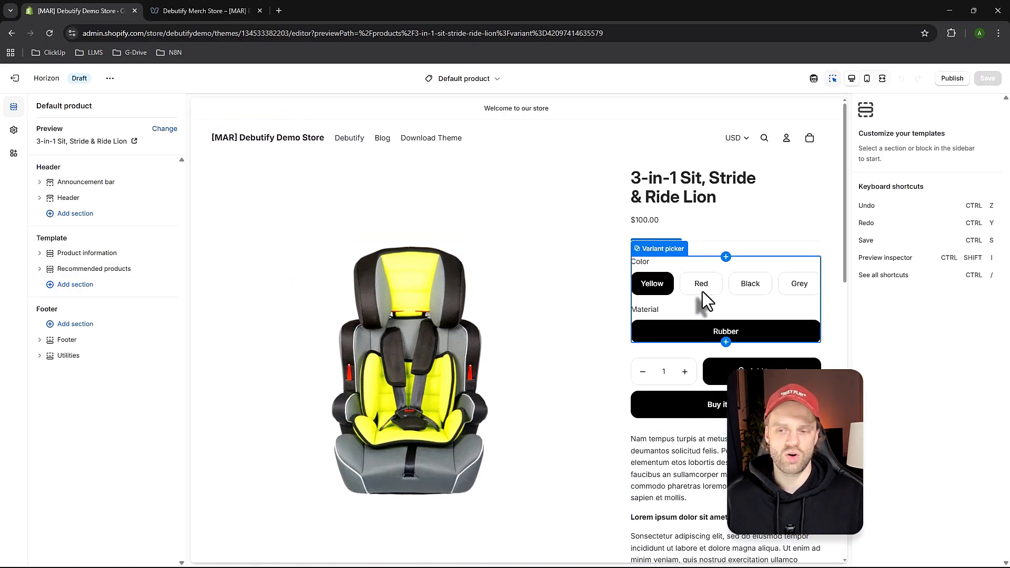
scroll(700, 315, "down", 12)
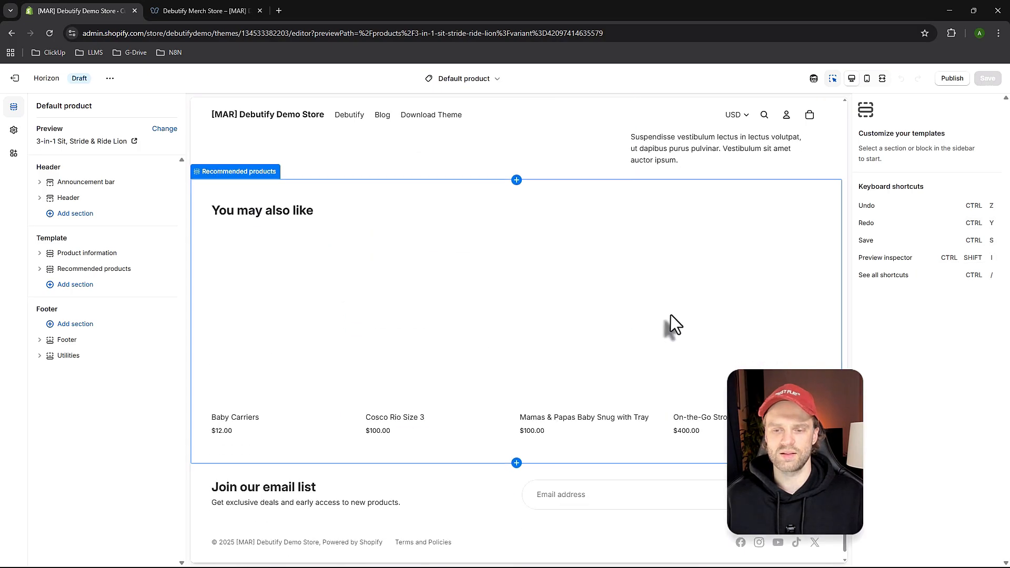
scroll(489, 332, "up", 15)
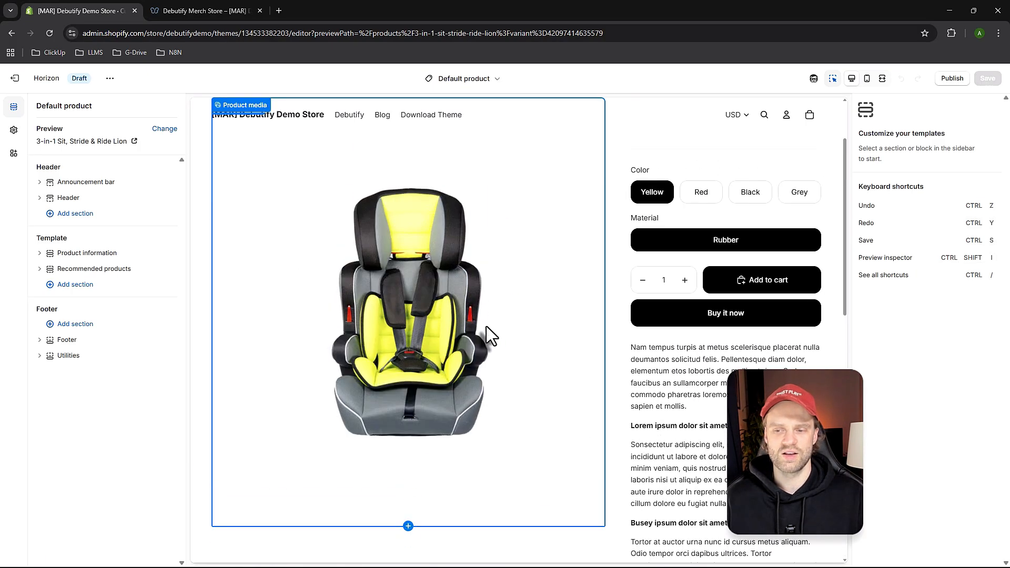
Leave the Horizon editor and open the Debutify Fashion 8.7 theme listed directly below Horizon for customization.
left_click(15, 79)
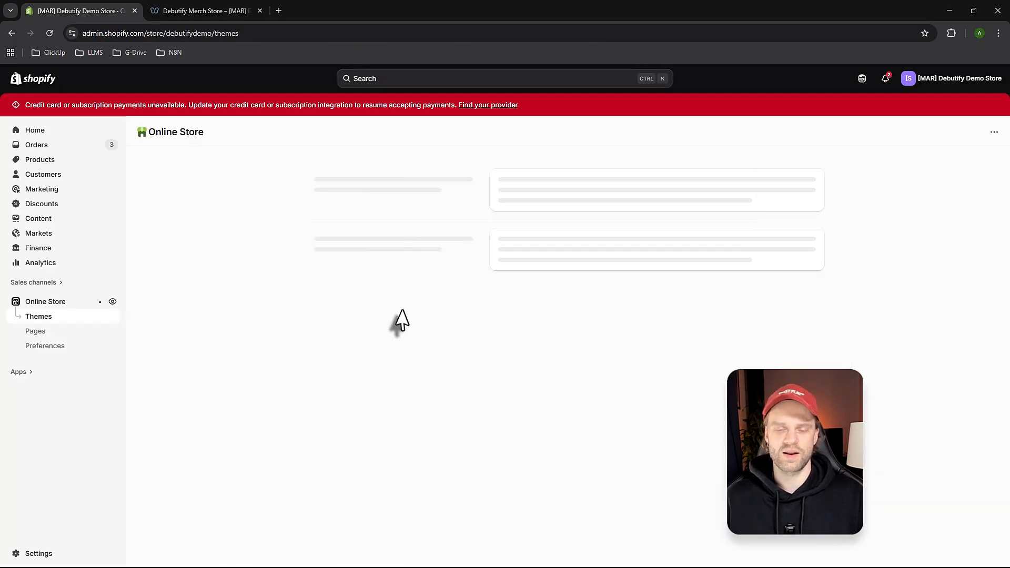
scroll(270, 342, "down", 3)
scroll(566, 342, "up", 2)
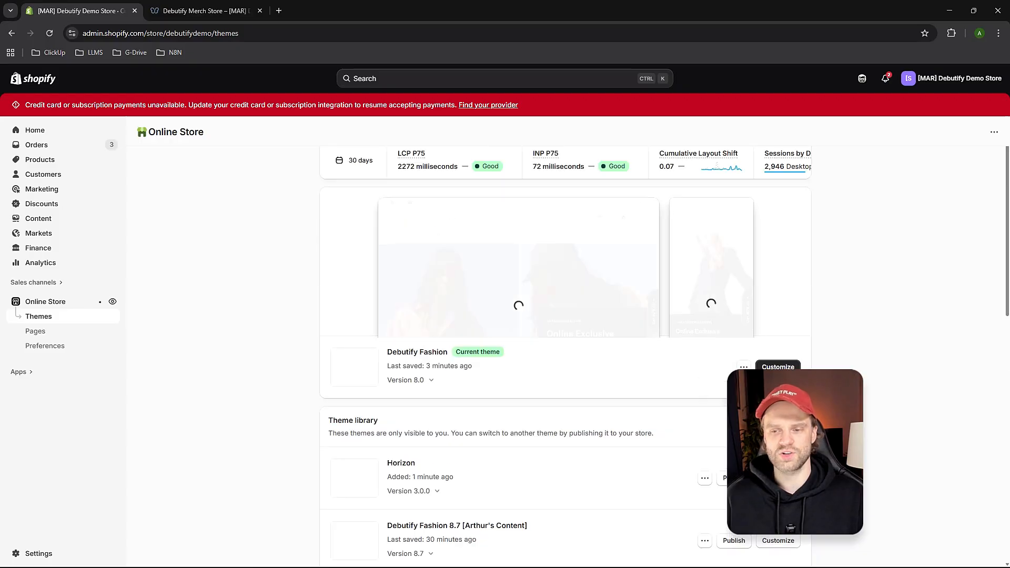
scroll(566, 342, "down", 3)
left_click(778, 383)
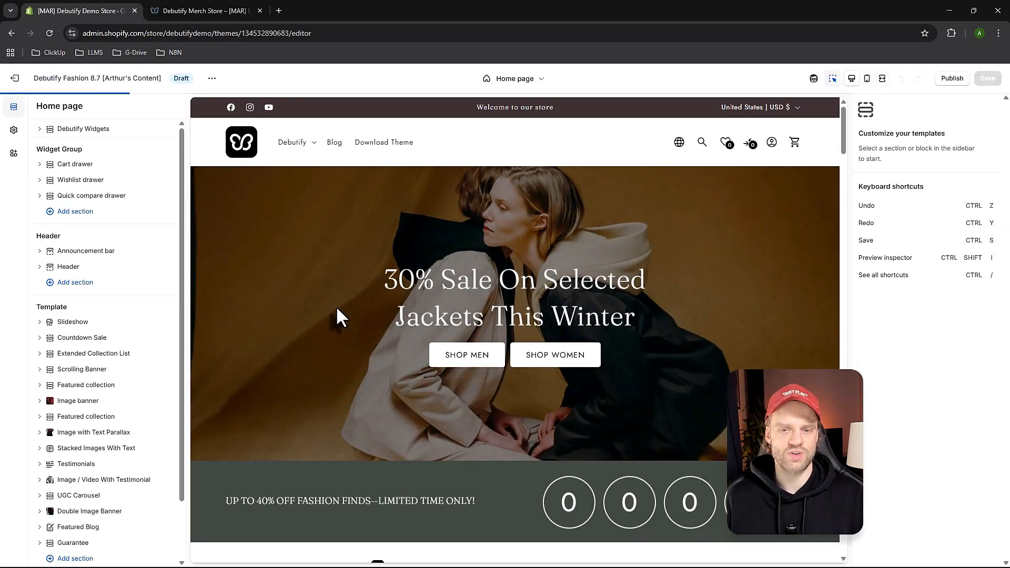
scroll(463, 337, "down", 4)
scroll(472, 331, "up", 4)
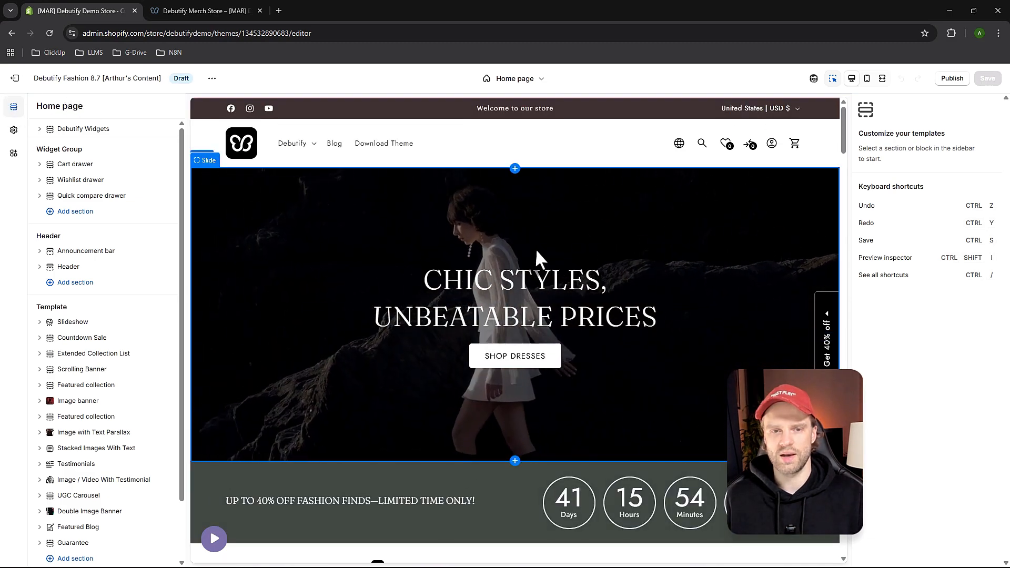
Look over the page templates that can be edited in the Debutify theme, including the Products entry.
left_click(520, 83)
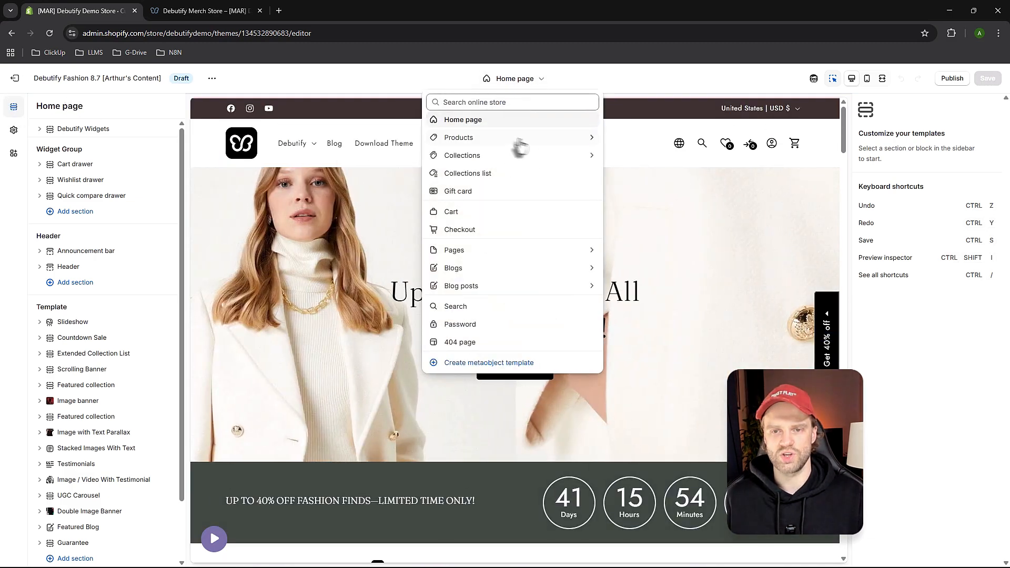
left_click(507, 138)
left_click(441, 128)
left_click(386, 87)
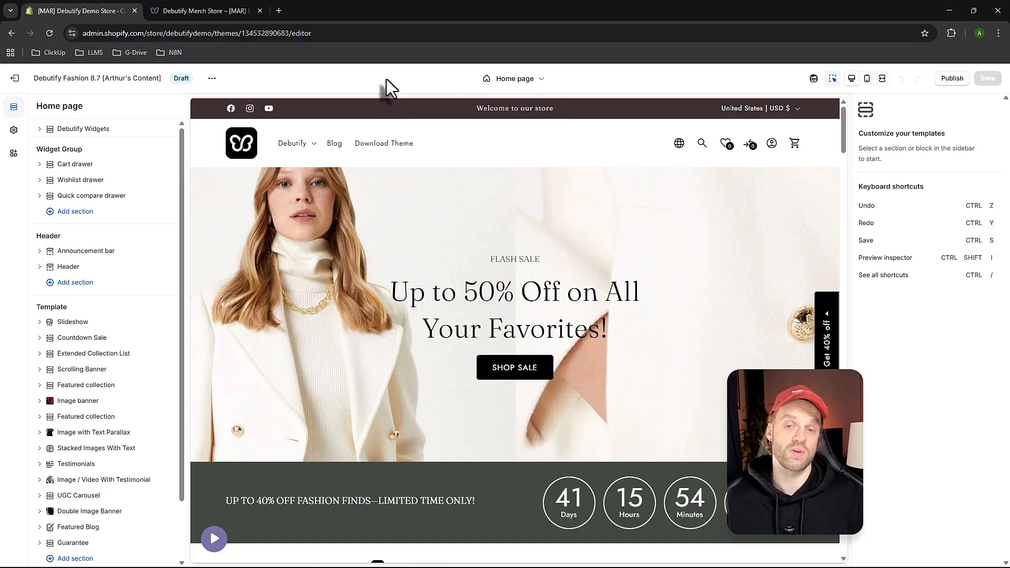
left_click(510, 82)
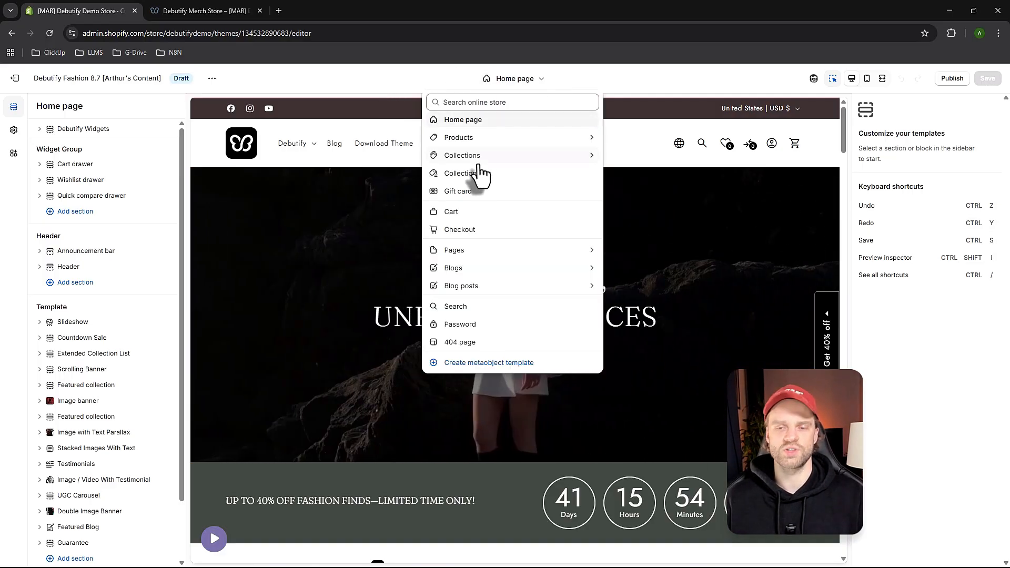
left_click(371, 92)
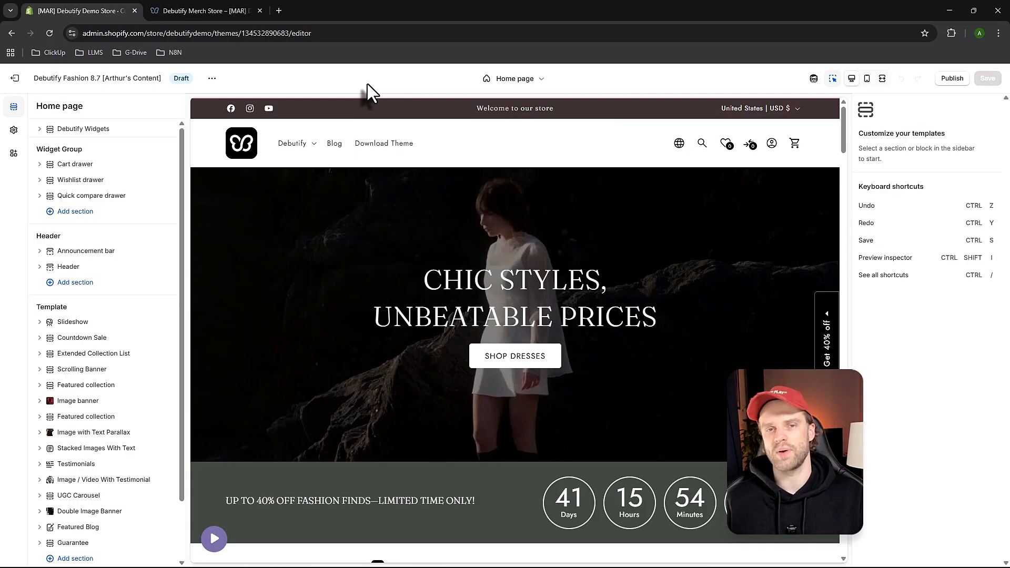
Switch the editor from the home page to the Default product template.
left_click(510, 80)
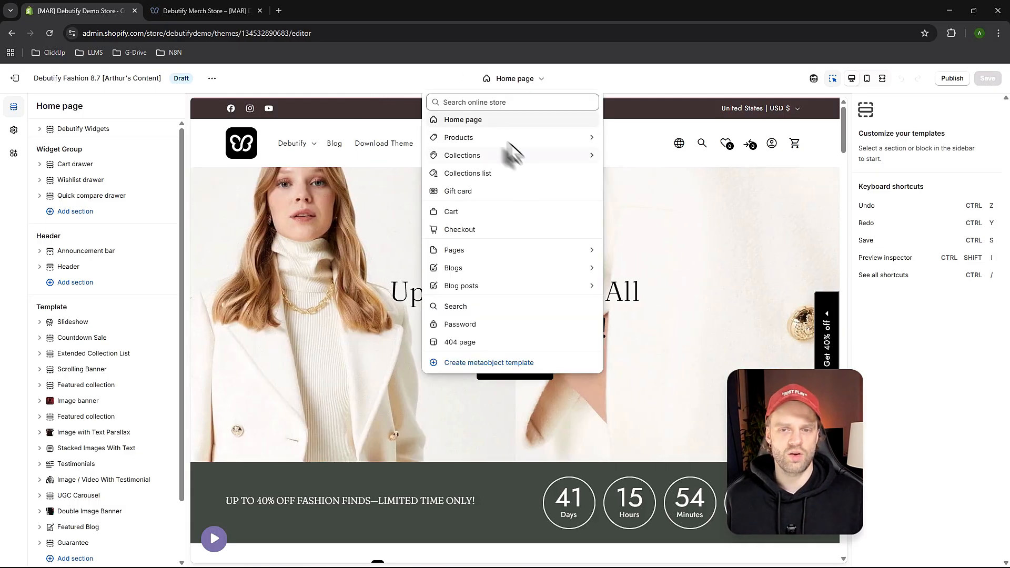
left_click(526, 80)
left_click(526, 80)
left_click(532, 138)
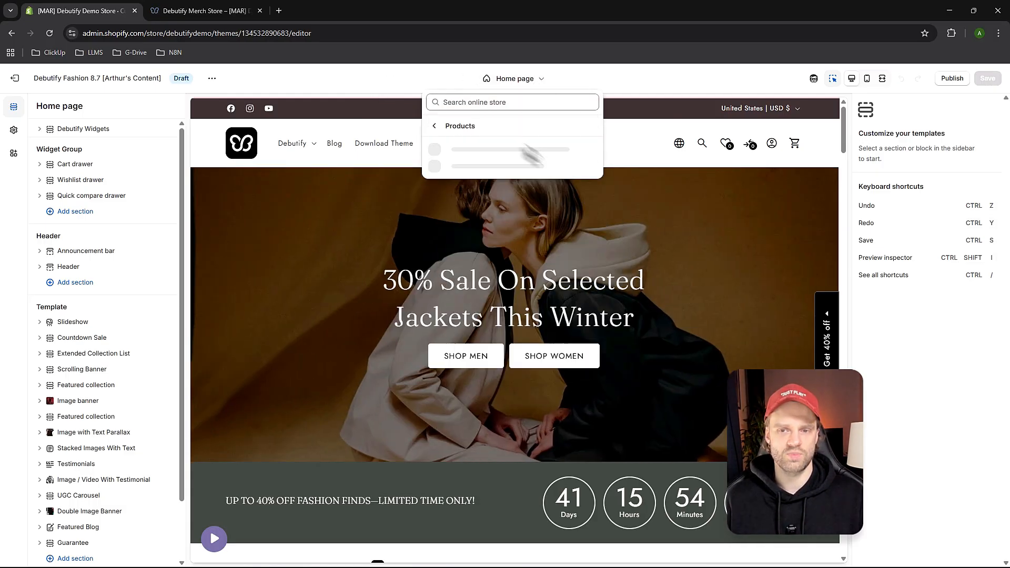
left_click(476, 151)
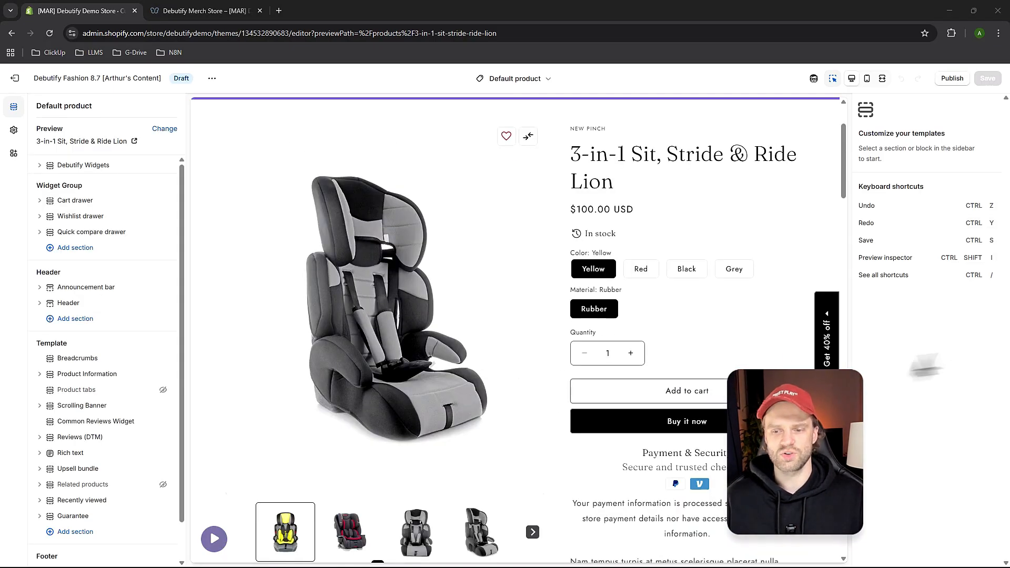
Show the Newsletter Popup widget's settings from its Get 40% off tab and look through the product page preview.
left_click(831, 337)
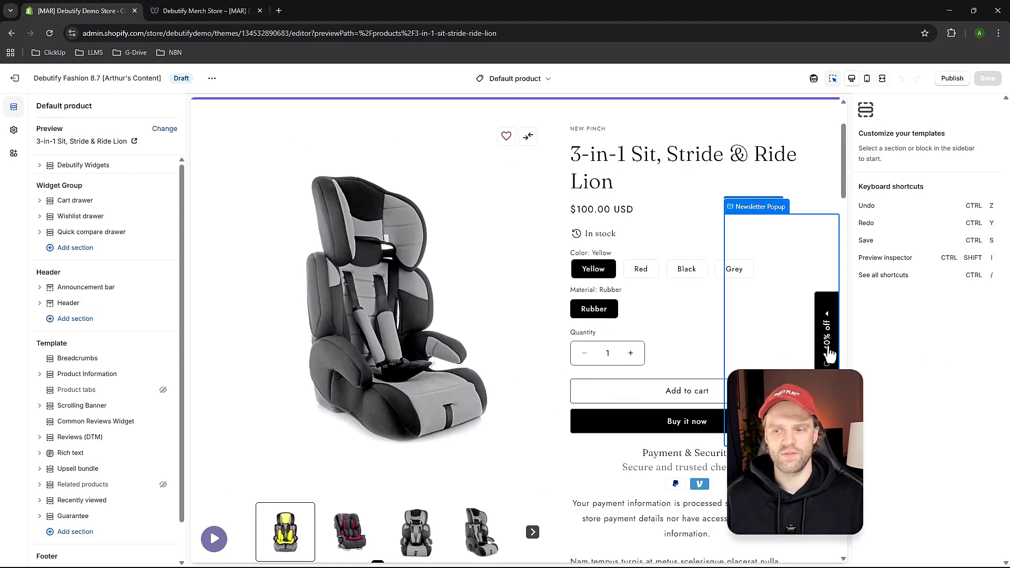
scroll(705, 500, "down", 5)
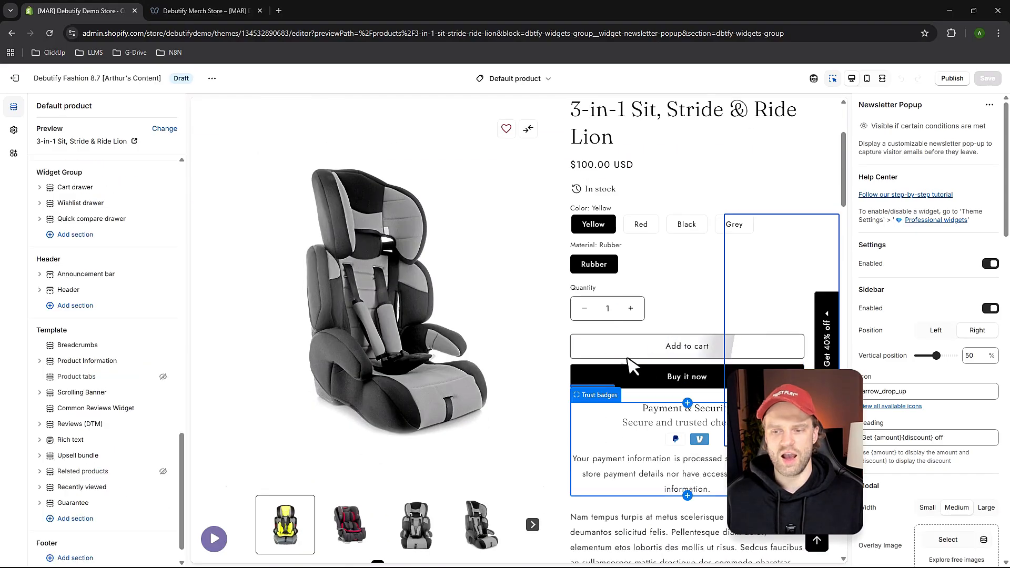
scroll(666, 368, "down", 8)
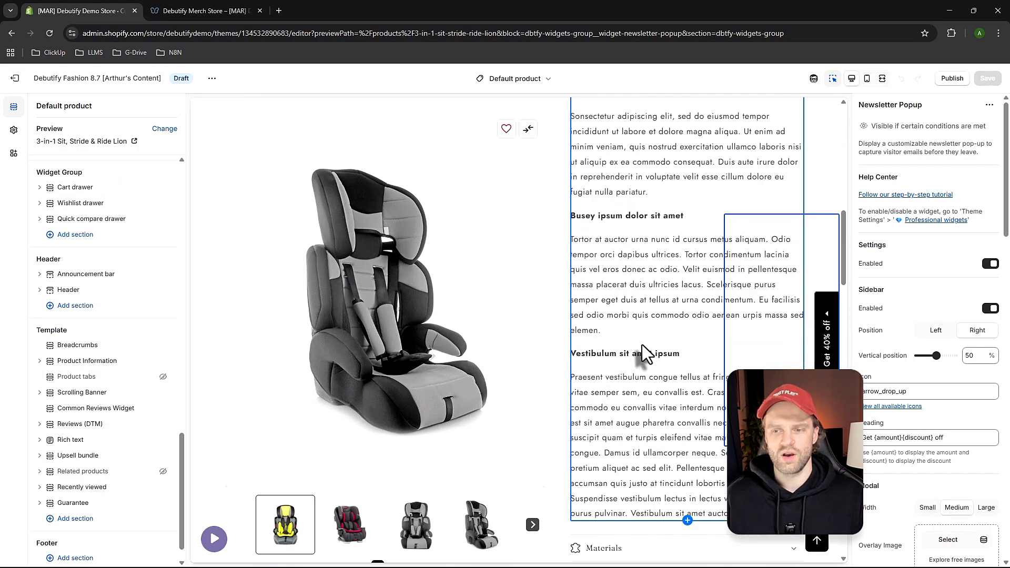
scroll(642, 356, "up", 5)
scroll(630, 251, "up", 3)
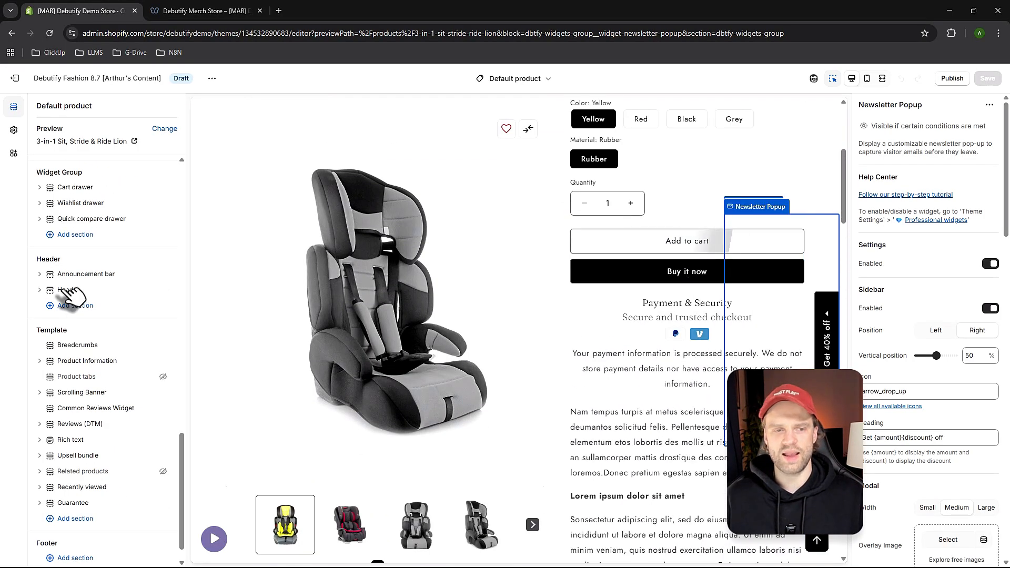
Show the product page's Buy buttons settings and look through the free widgets in the theme settings, including Sticky Add to Cart.
left_click(604, 266)
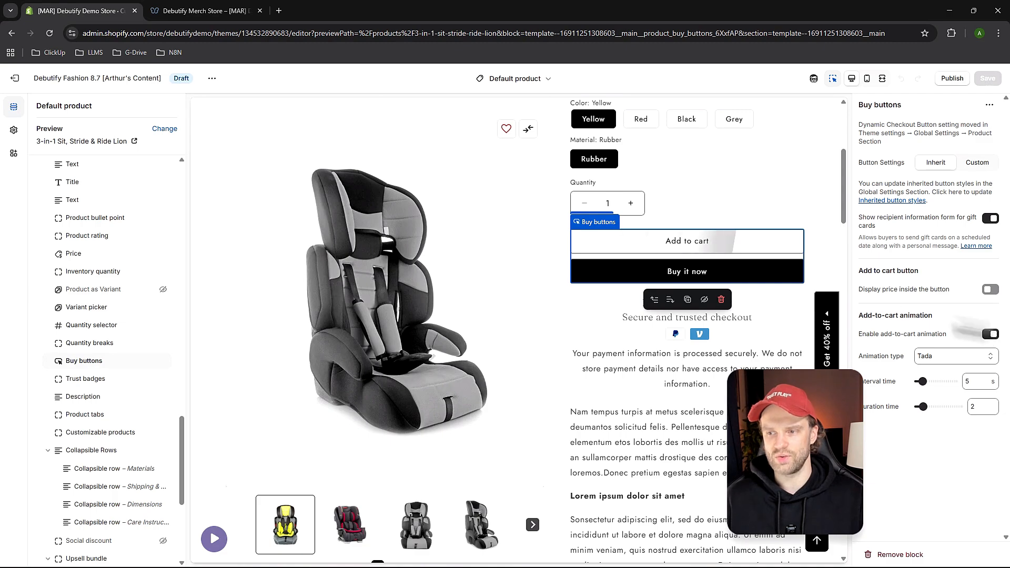
scroll(602, 413, "down", 5)
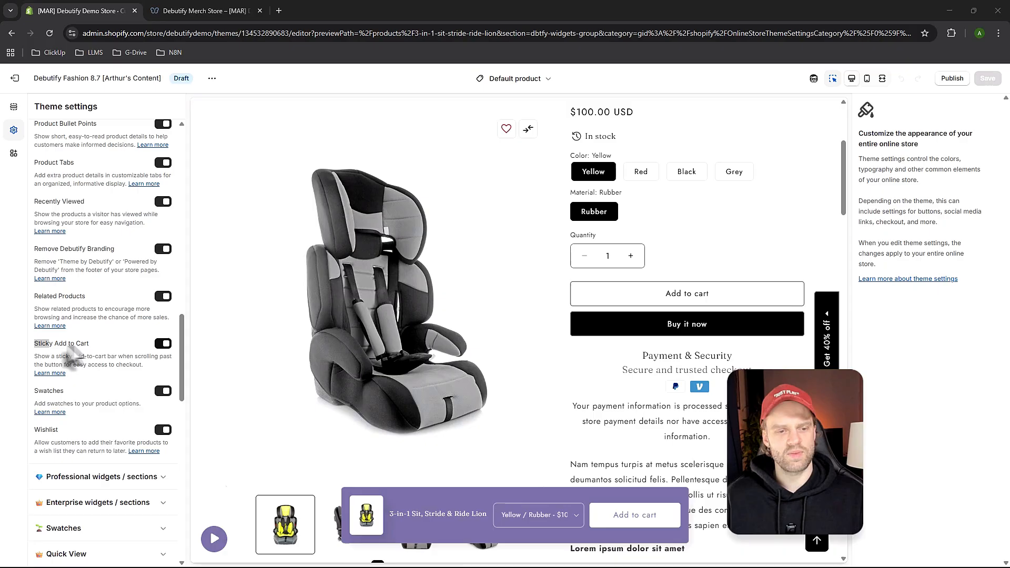
scroll(71, 358, "up", 4)
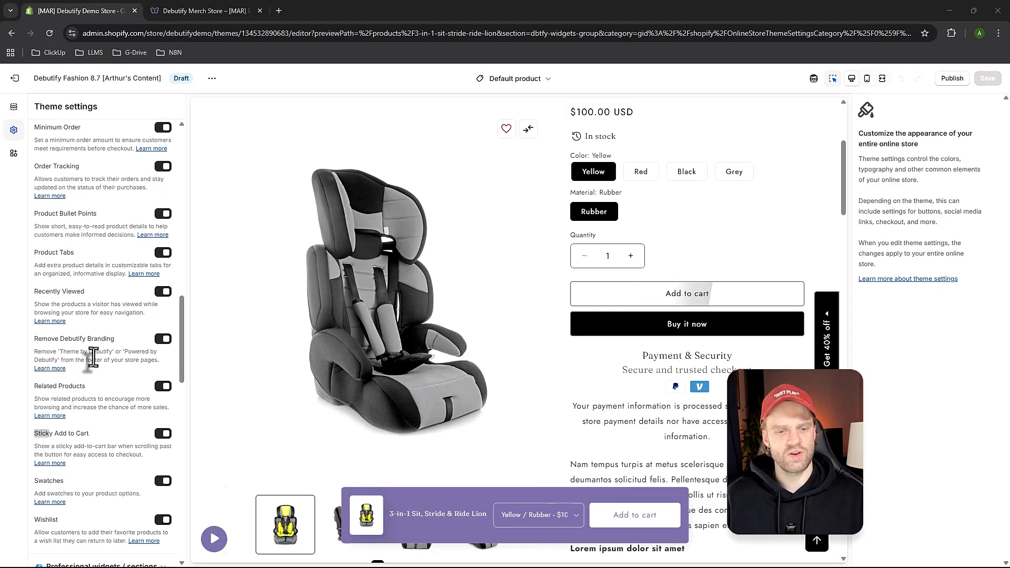
scroll(139, 316, "up", 20)
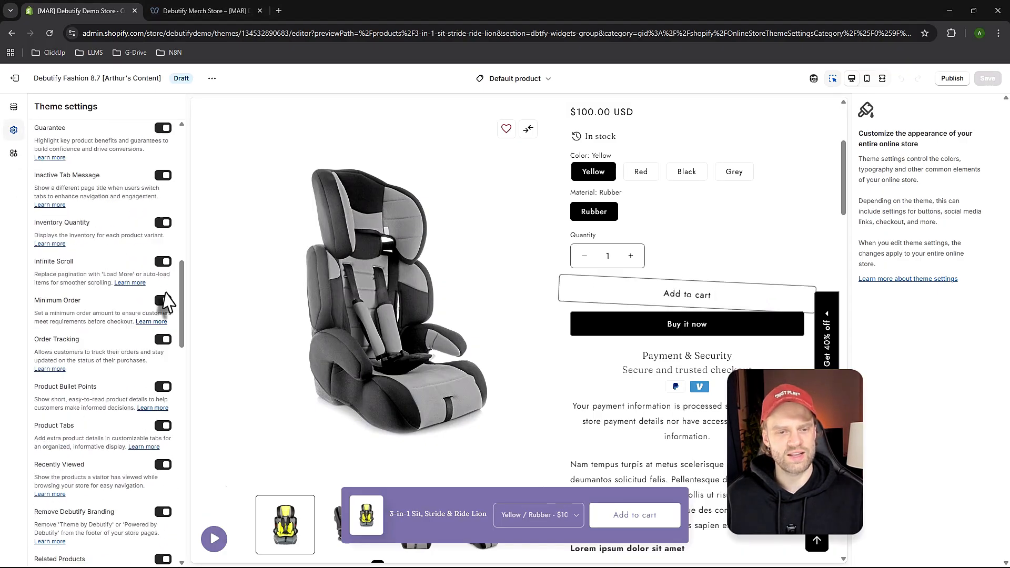
Look through the remaining widget groups in the theme settings, including the professional widgets such as Quick Compare and Shoppable Image.
left_click(143, 188)
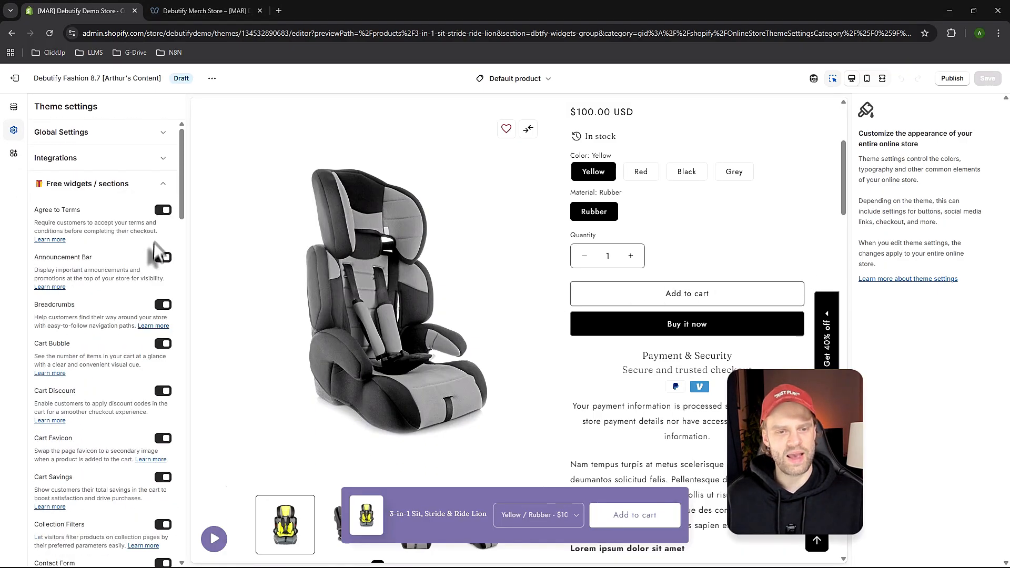
left_click_drag(183, 210, 185, 447)
left_click(160, 264)
left_click(162, 335)
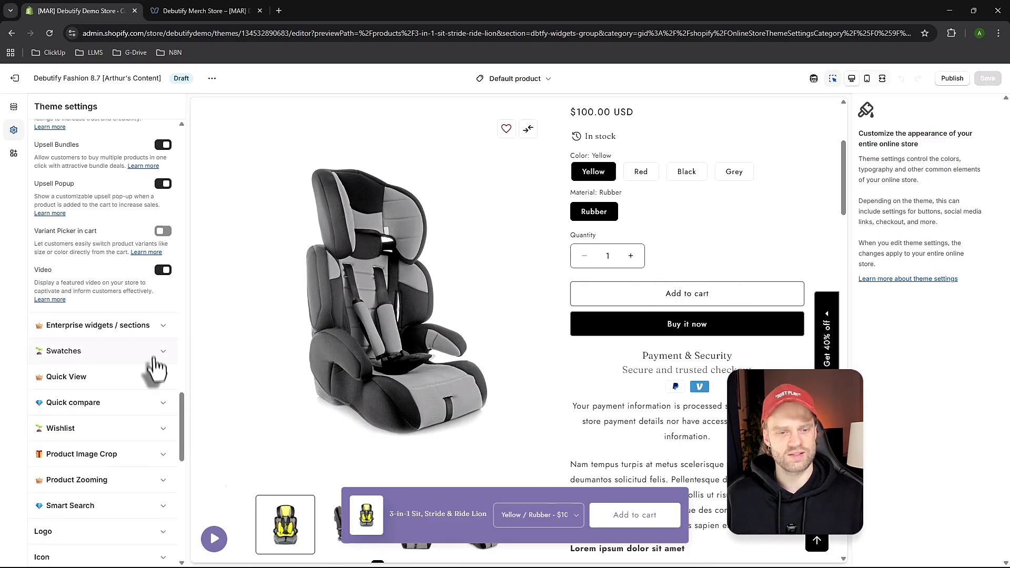
left_click_drag(175, 401, 195, 344)
scroll(474, 429, "down", 10)
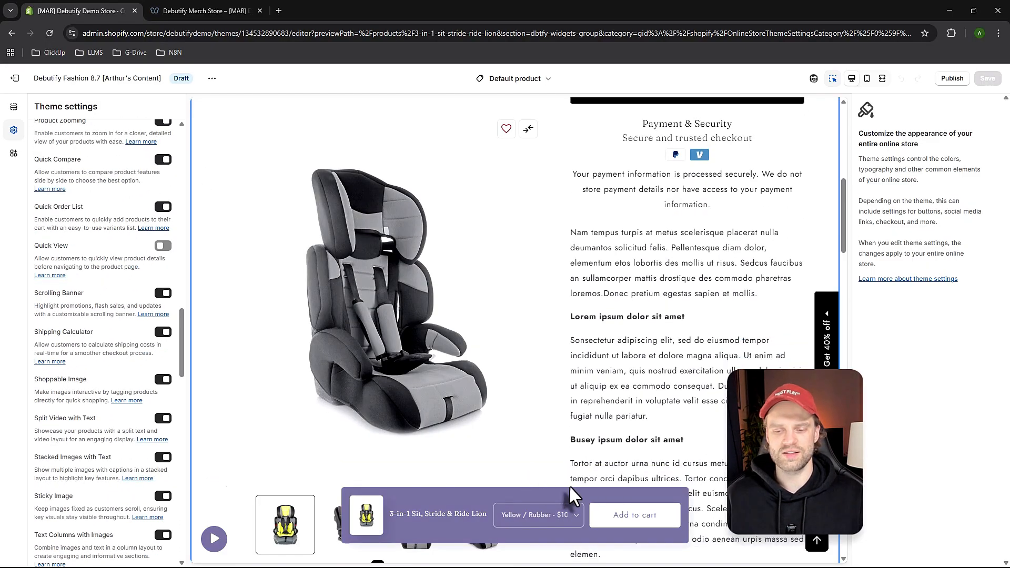
Show the Sticky add-to-cart widget's settings and examine how the bar behaves along the product page preview.
scroll(631, 458, "down", 5)
scroll(633, 443, "up", 20)
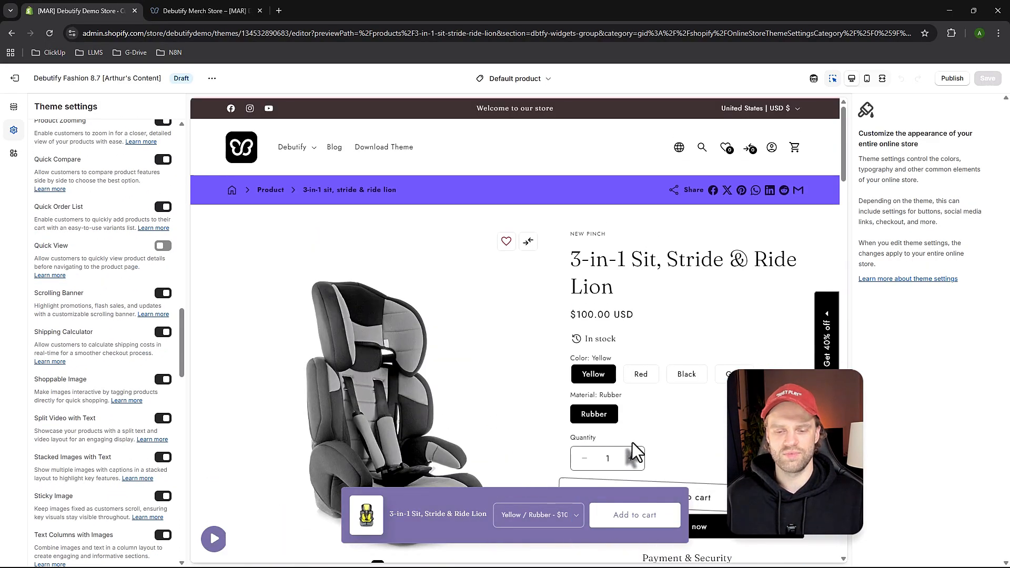
left_click(344, 518)
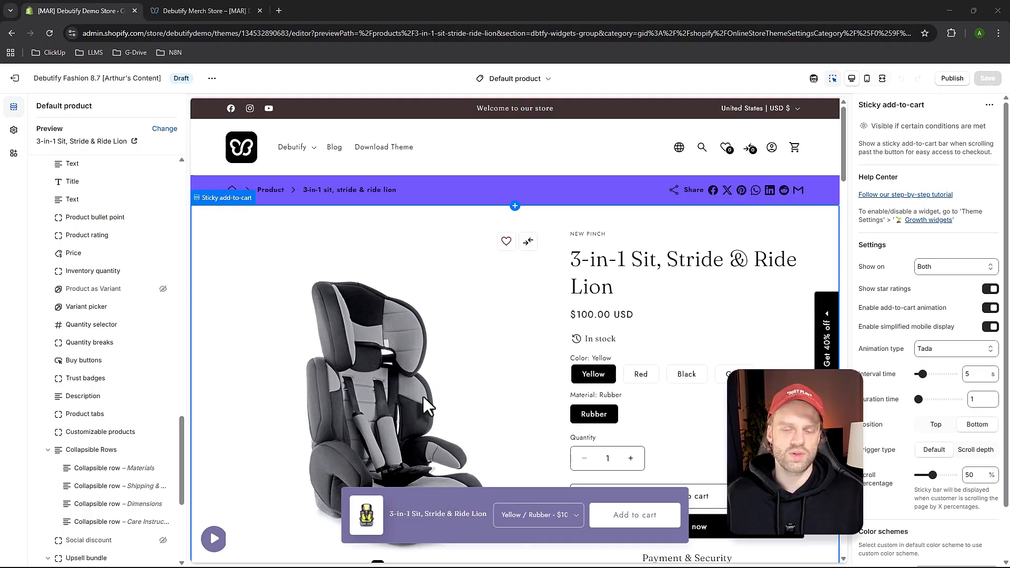
scroll(445, 429, "down", 5)
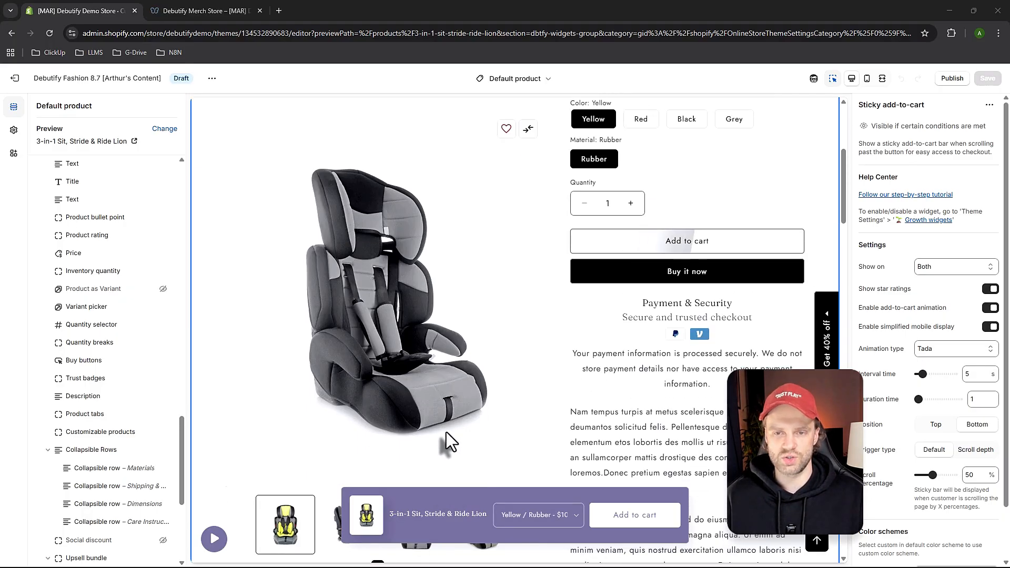
scroll(450, 415, "up", 5)
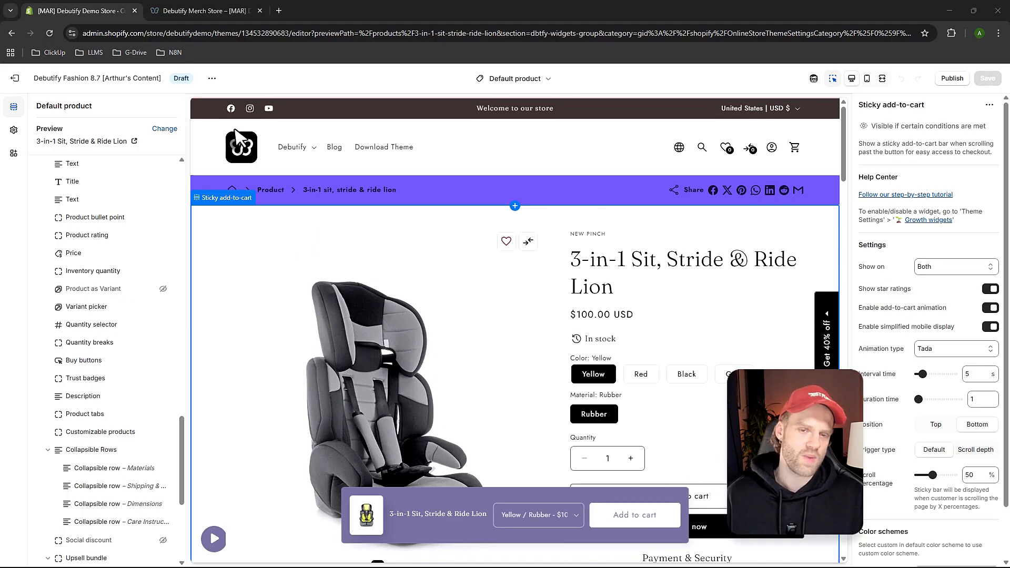
Return the preview to the home page through the store logo and look over its slideshow, countdown and collections.
left_click(253, 158)
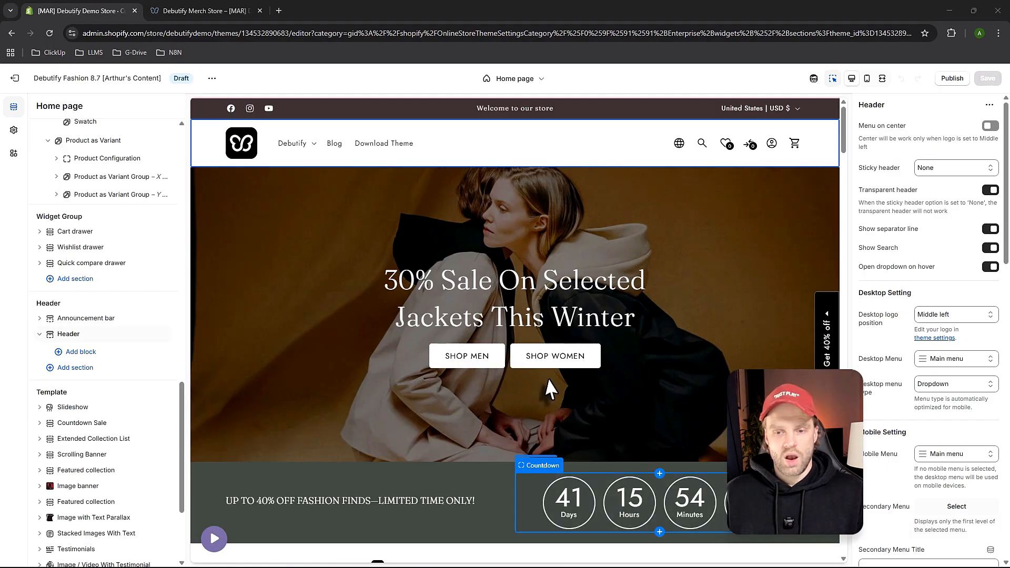
scroll(543, 400, "down", 8)
scroll(405, 392, "up", 5)
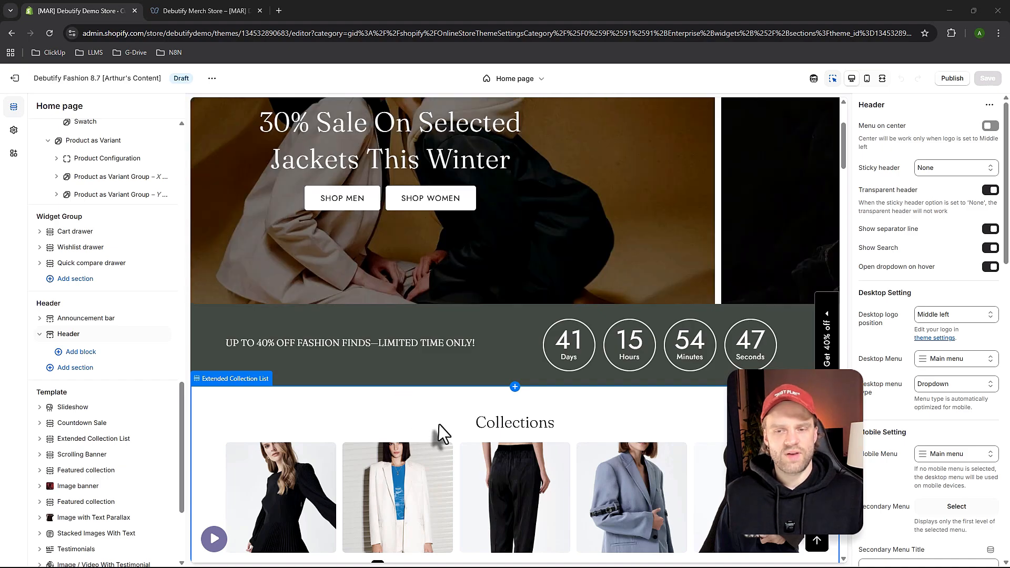
scroll(400, 396, "up", 3)
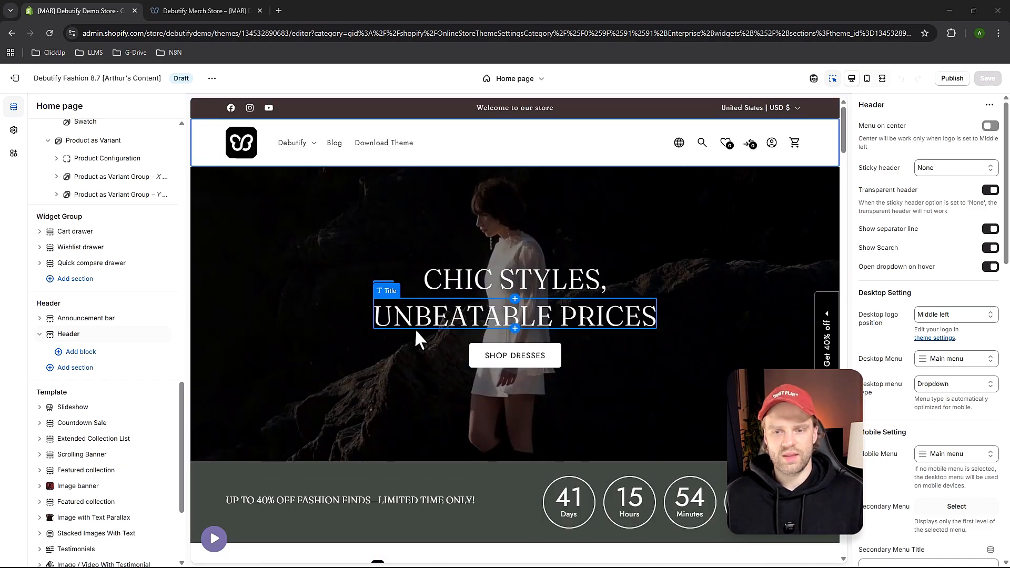
scroll(416, 332, "down", 2)
Show the Countdown Sale section's settings and look over the scrolling banner and bestsellers below it.
left_click(393, 372)
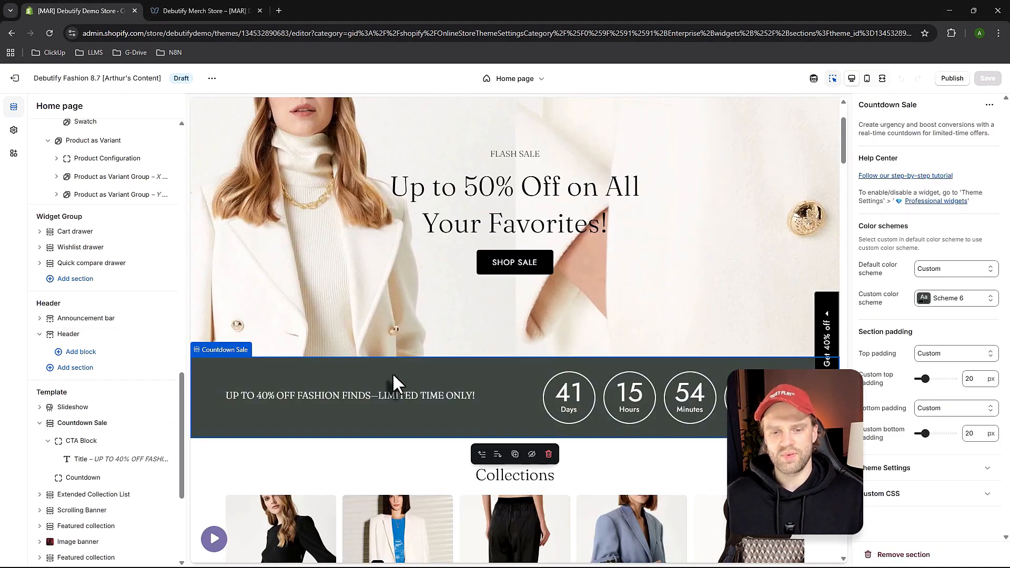
scroll(403, 381, "down", 2)
scroll(413, 338, "down", 5)
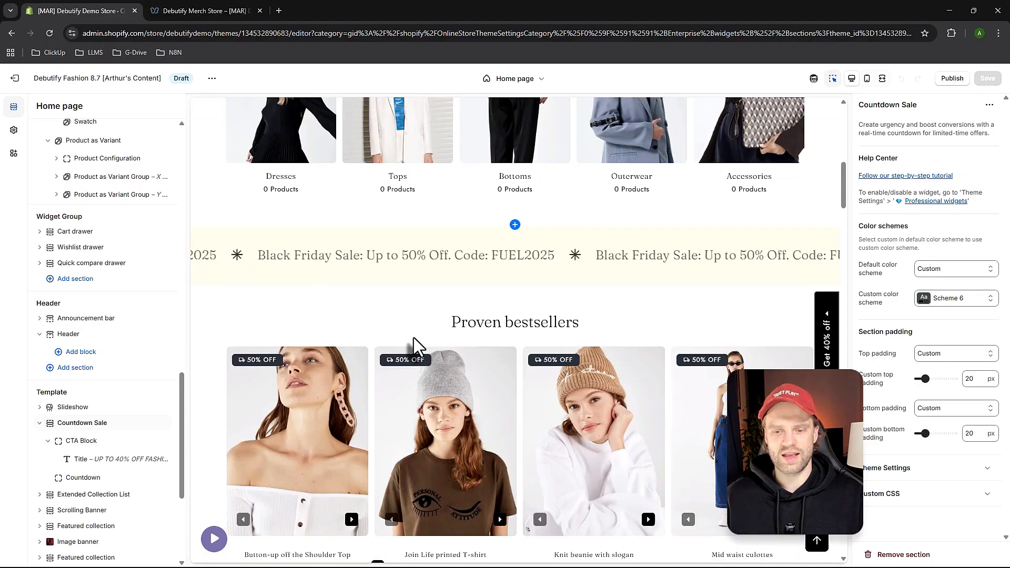
scroll(413, 353, "up", 3)
scroll(542, 311, "up", 2)
scroll(542, 313, "up", 2)
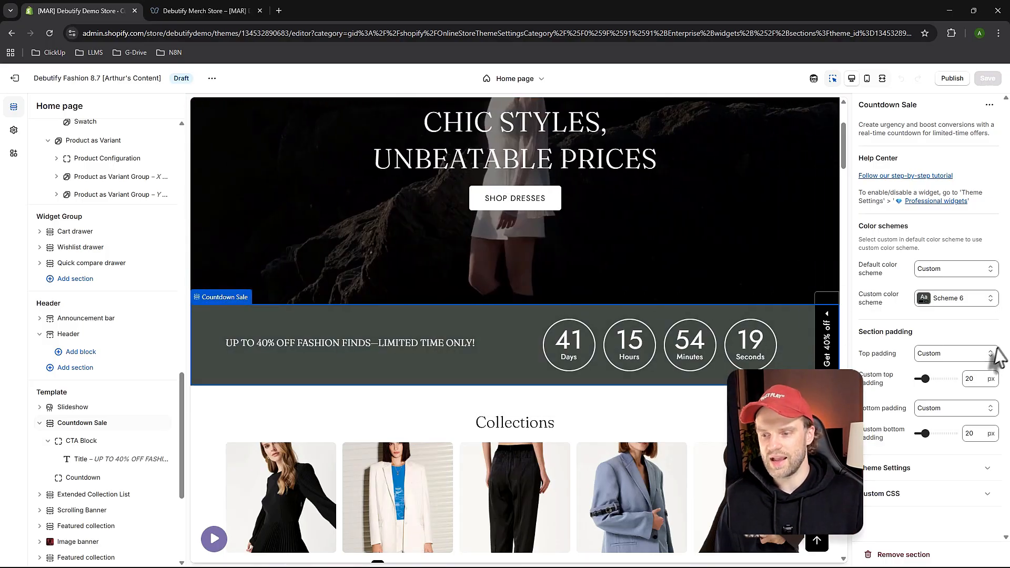
Change the Countdown Sale title to "UP TO 50% OFF FASHION FINDS—LIMITED TIME ONLY!" and save the theme.
scroll(63, 436, "down", 2)
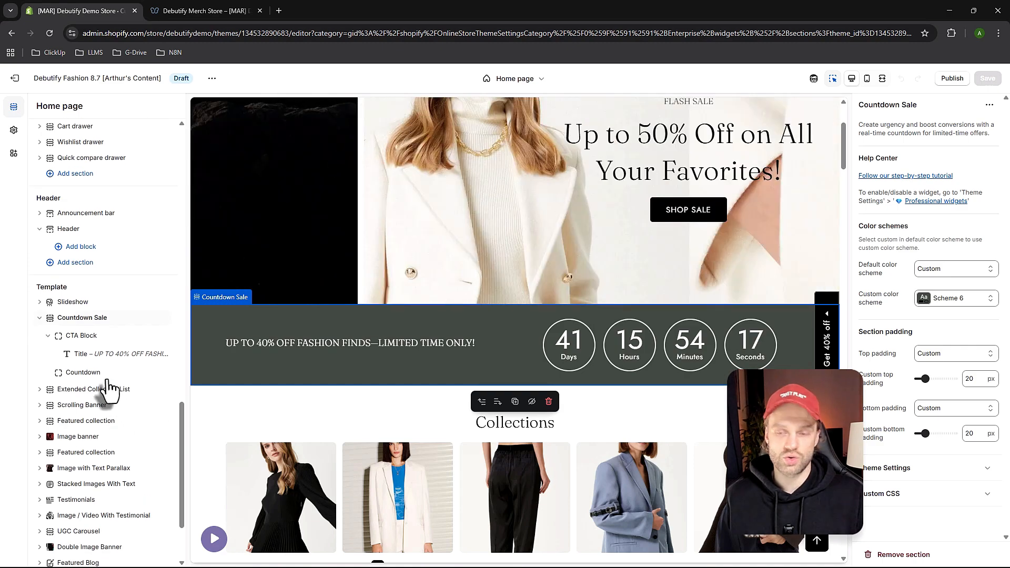
left_click(84, 353)
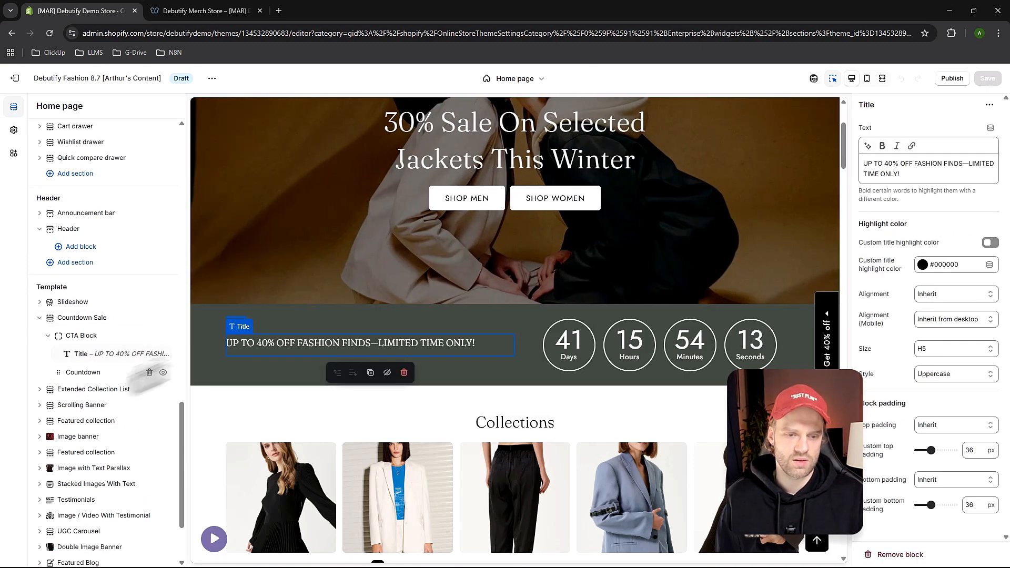
left_click(886, 164)
key("BackSpace")
type("5")
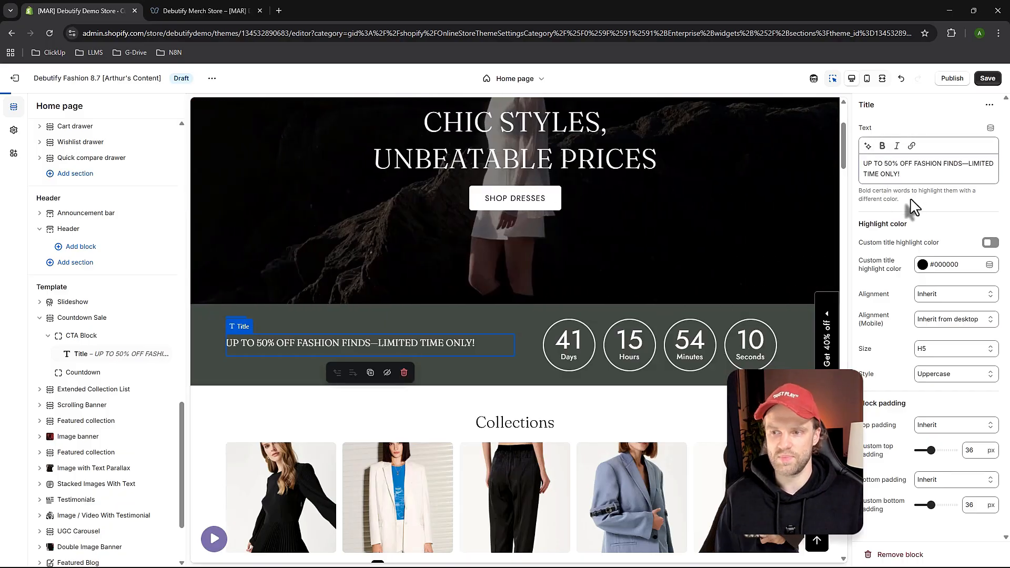
left_click(987, 79)
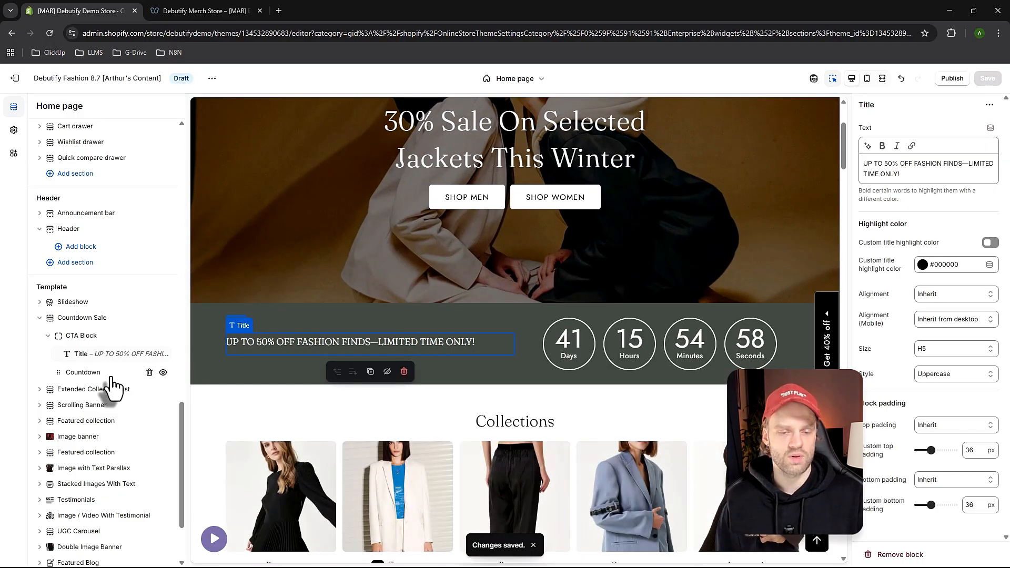
Show the Countdown block's settings and examine its Fix Time and Infinite Minutes options.
left_click(96, 376)
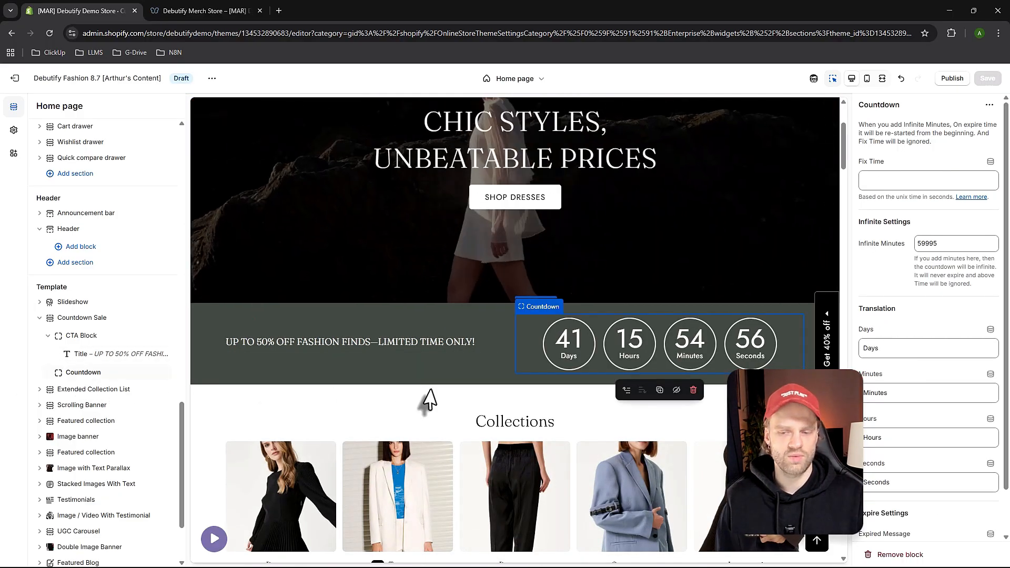
scroll(931, 285, "down", 1)
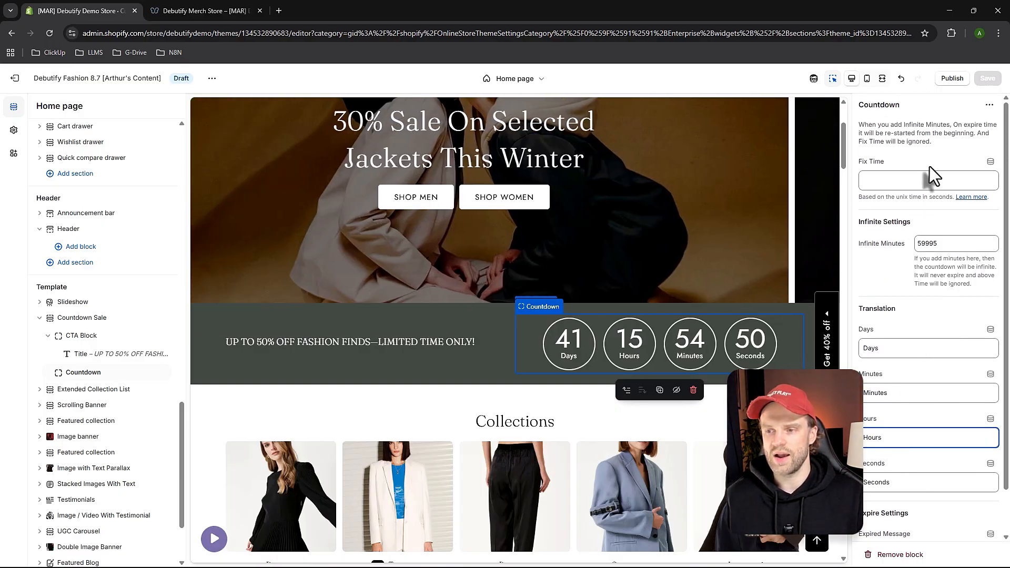
left_click_drag(950, 243, 918, 243)
left_click(952, 244)
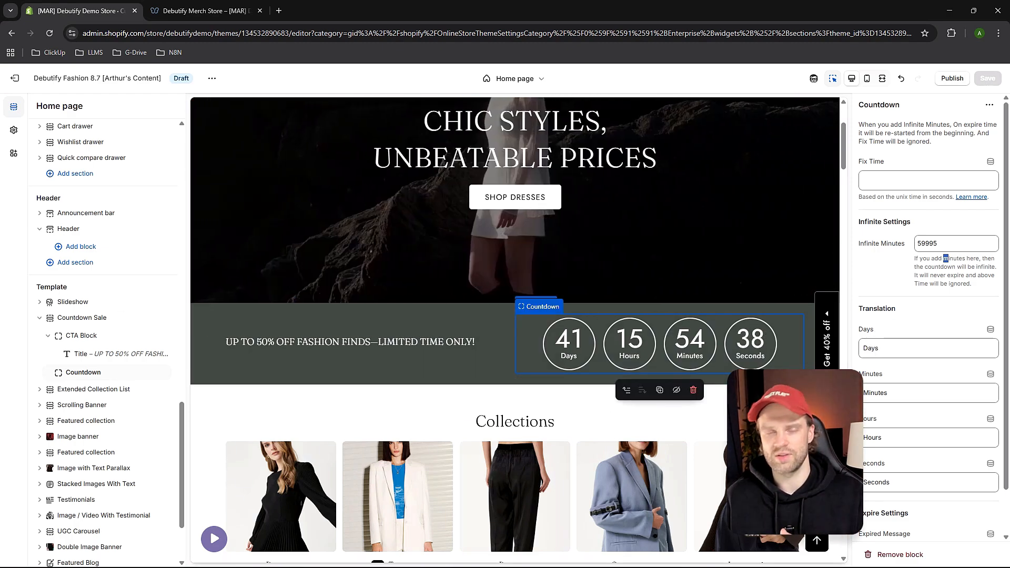
Show the settings of the Proven bestsellers featured collection section and look through its layout and button options.
scroll(487, 387, "down", 8)
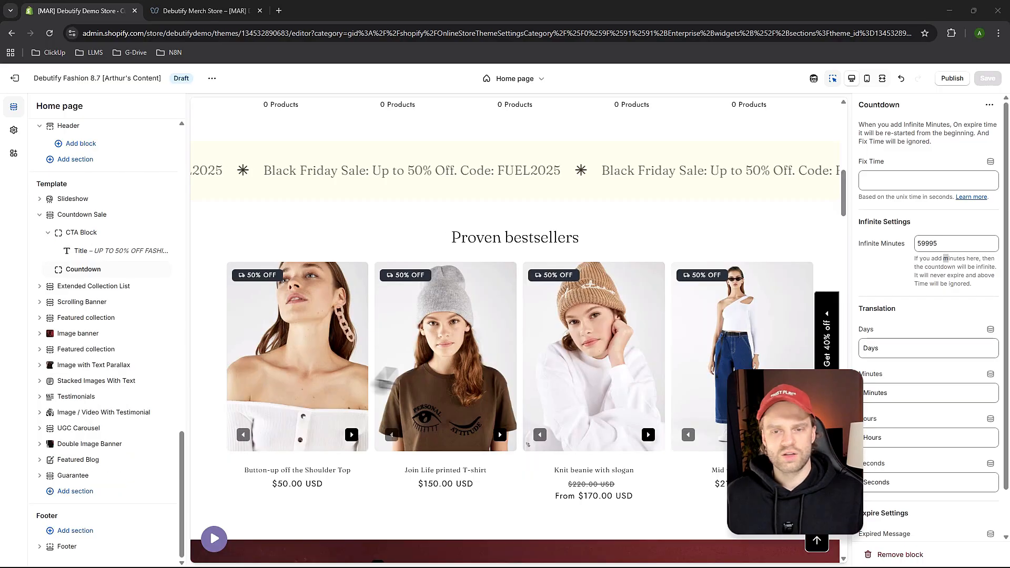
scroll(430, 340, "up", 1)
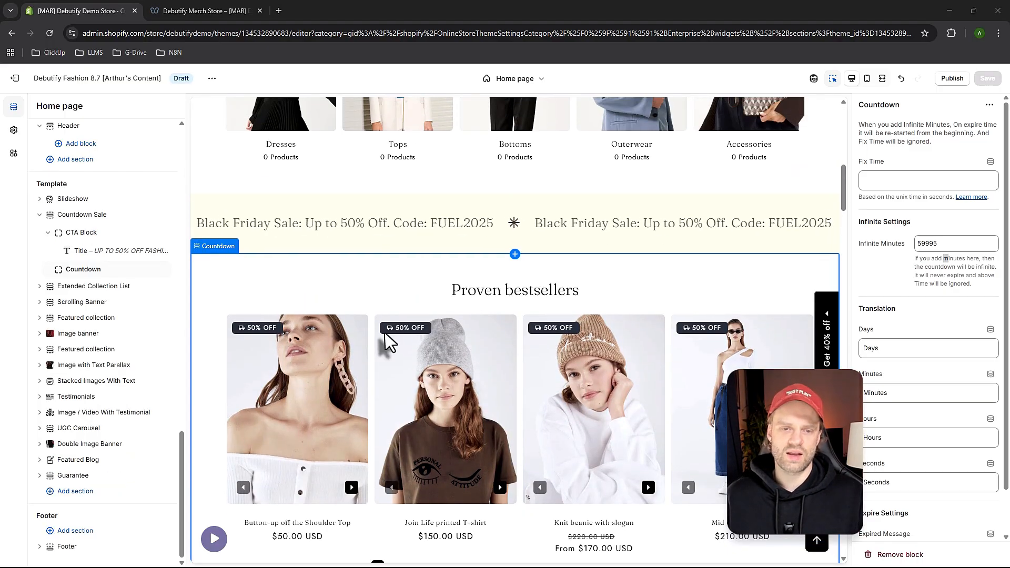
left_click(377, 293)
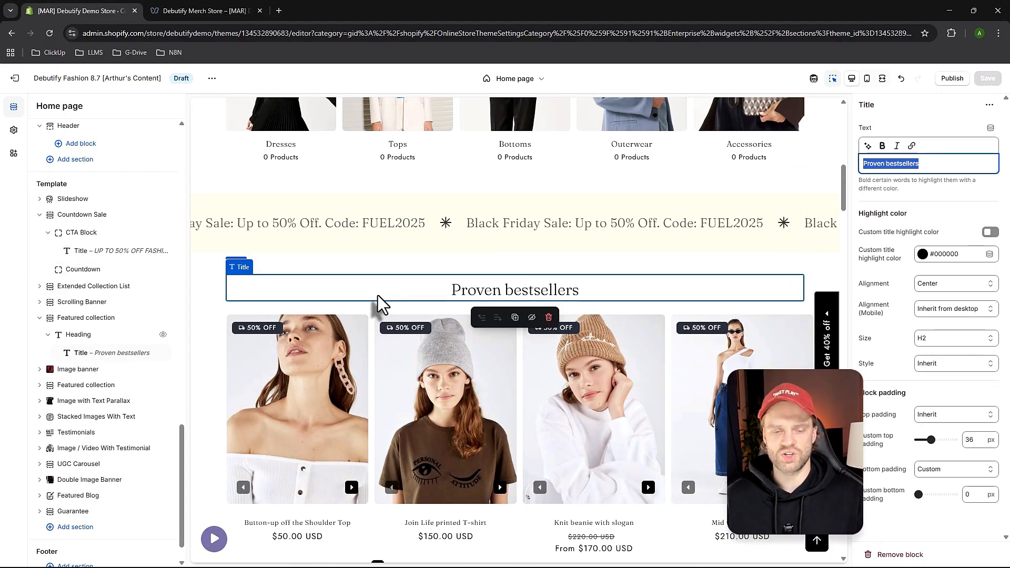
left_click(200, 358)
scroll(216, 363, "down", 2)
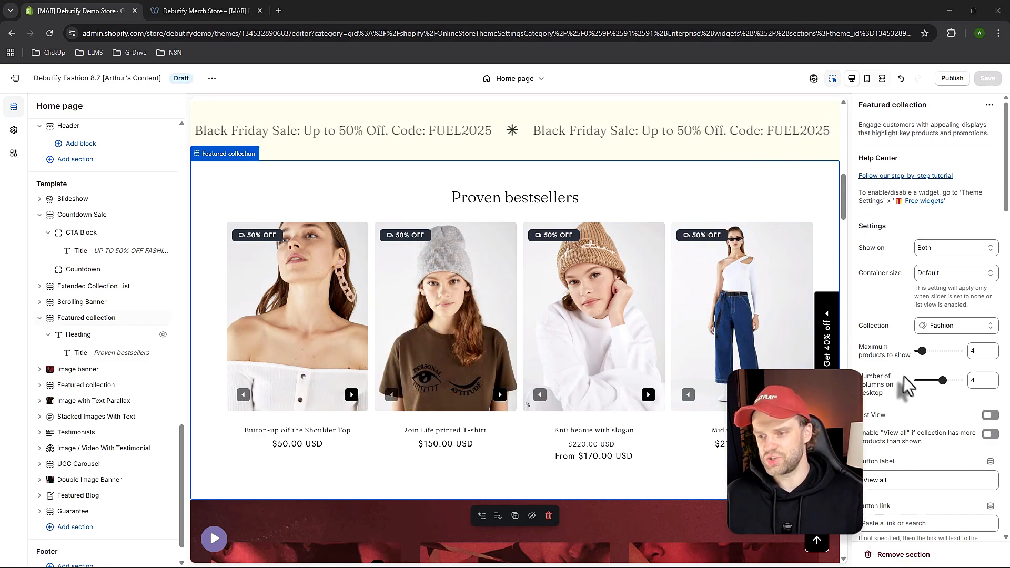
scroll(906, 386, "down", 2)
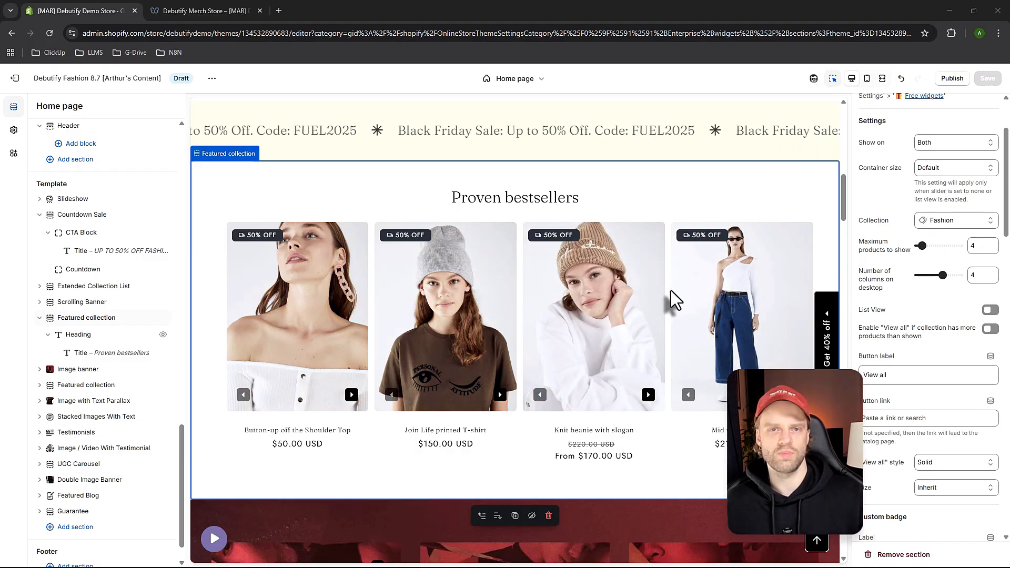
scroll(919, 358, "up", 2)
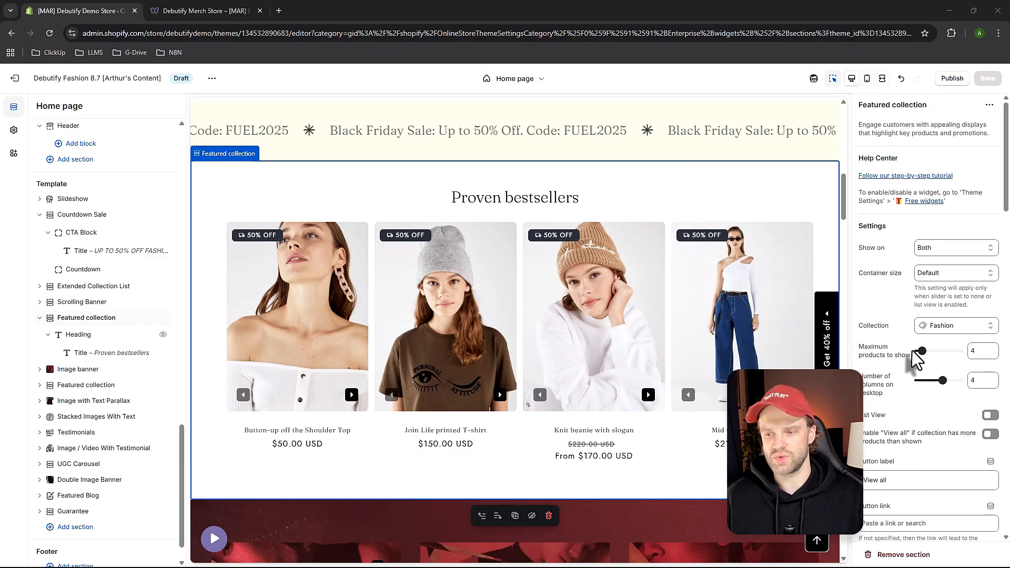
Reduce the Proven bestsellers collection to a maximum of 2 products and 2 desktop columns.
left_click_drag(918, 359, 881, 390)
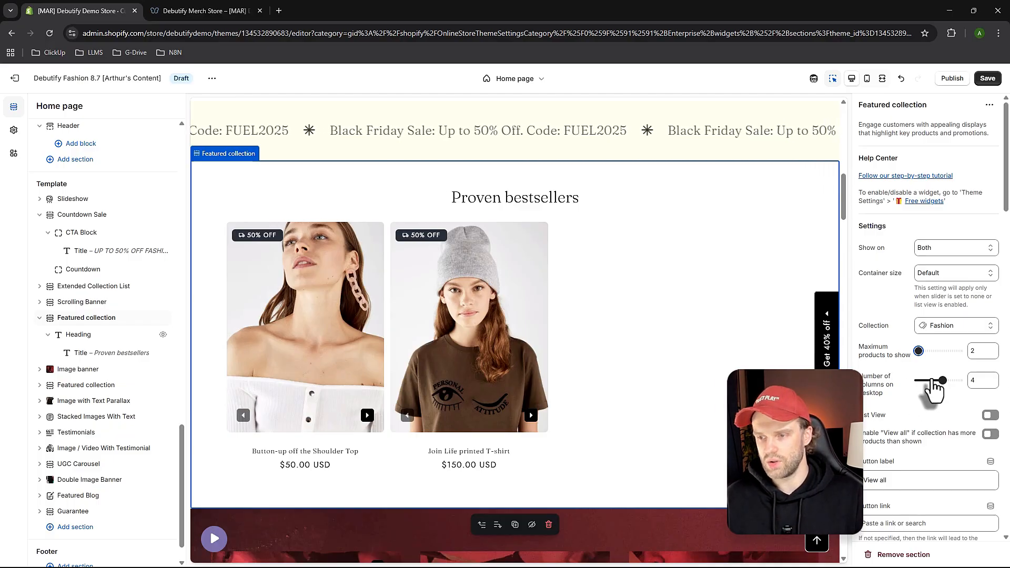
left_click(939, 274)
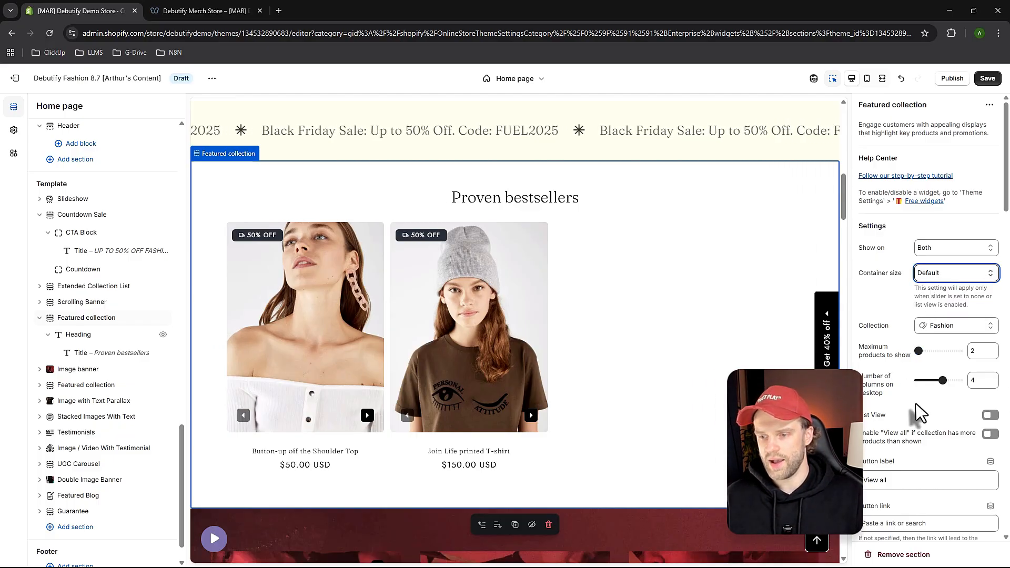
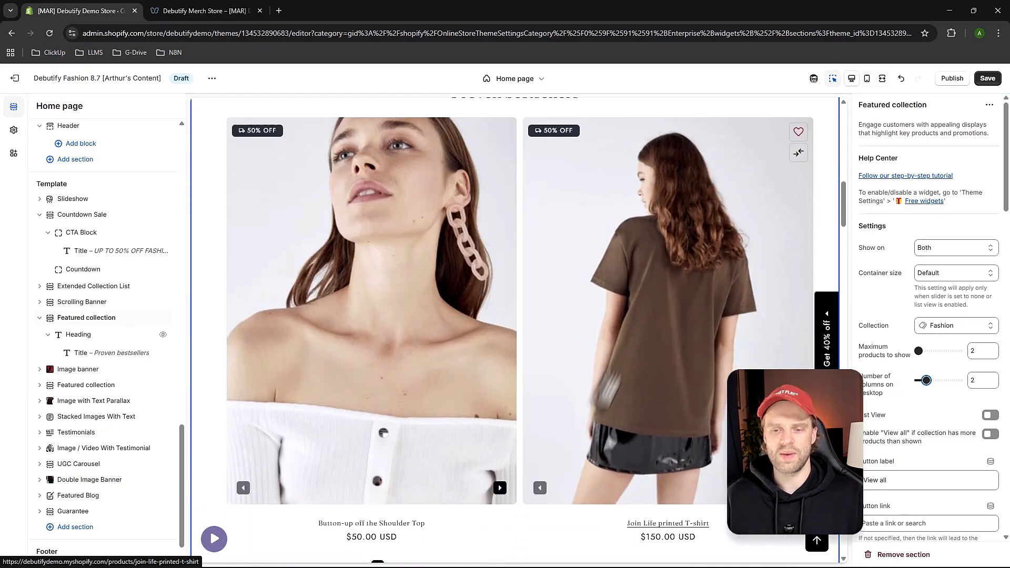
scroll(297, 287, "up", 1)
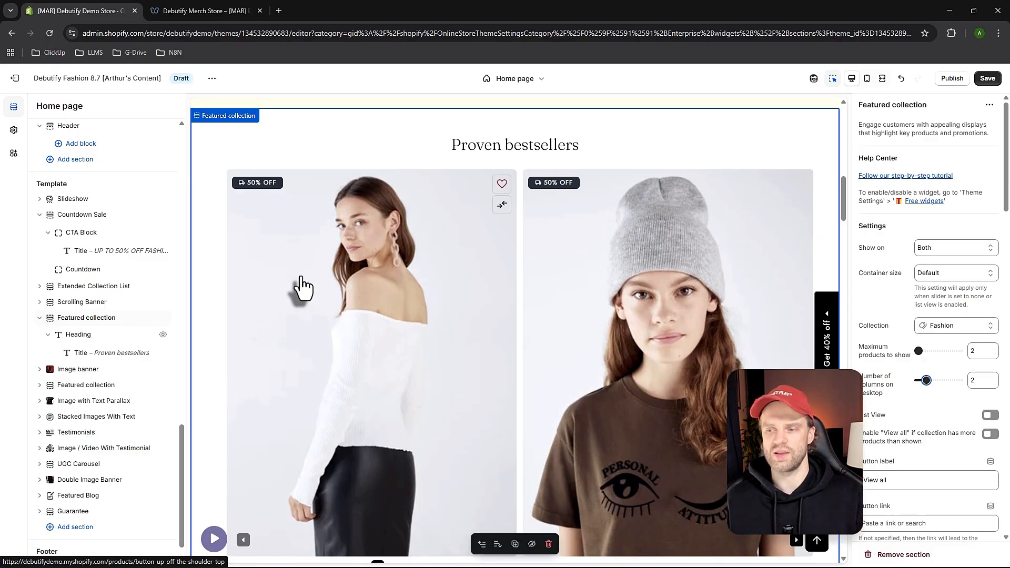
Try the Container and Full container sizes on the Proven bestsellers section and set it back to Default.
left_click(954, 273)
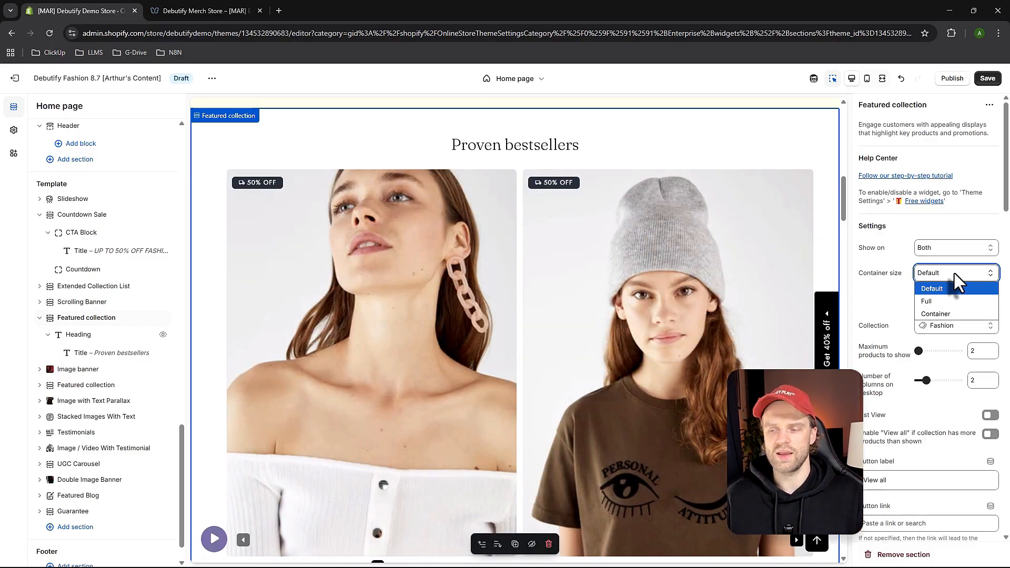
left_click(941, 314)
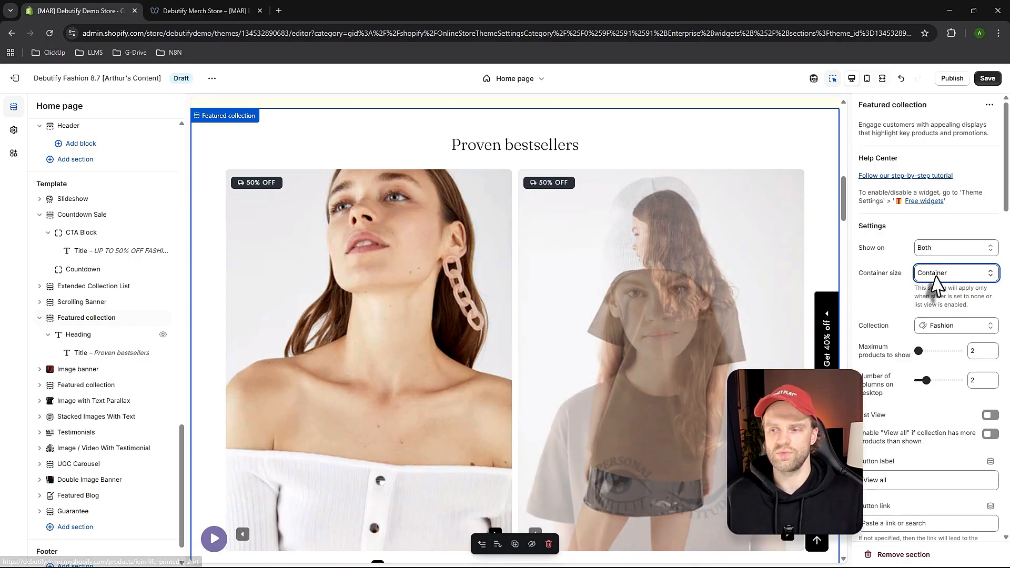
left_click(936, 276)
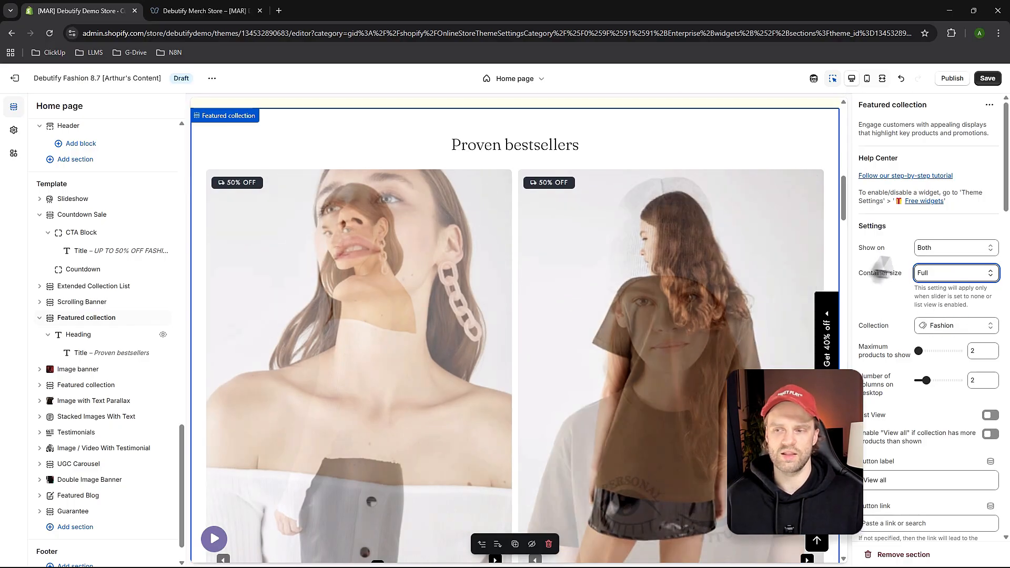
left_click(940, 273)
left_click(942, 314)
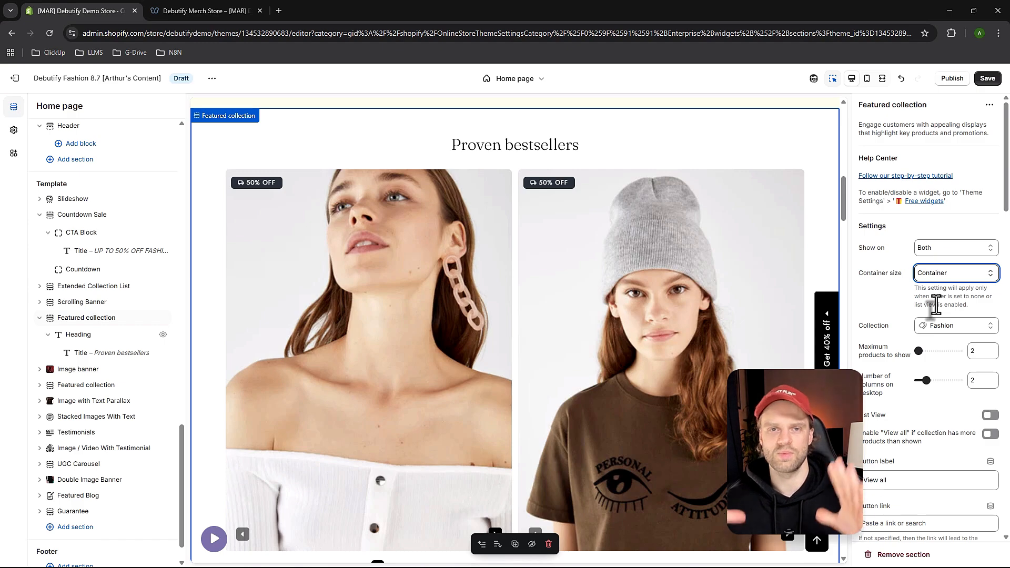
left_click(935, 273)
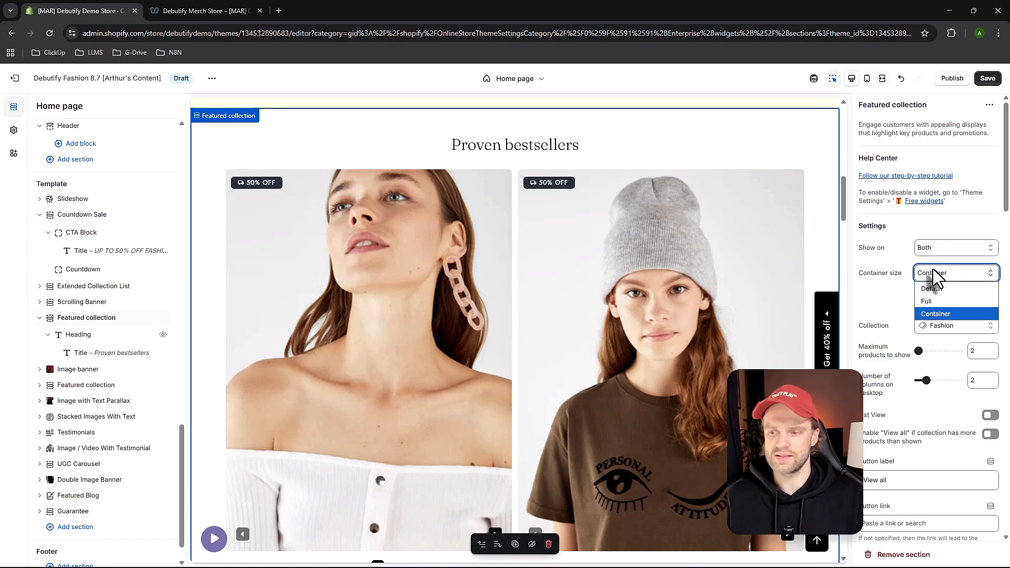
left_click(937, 286)
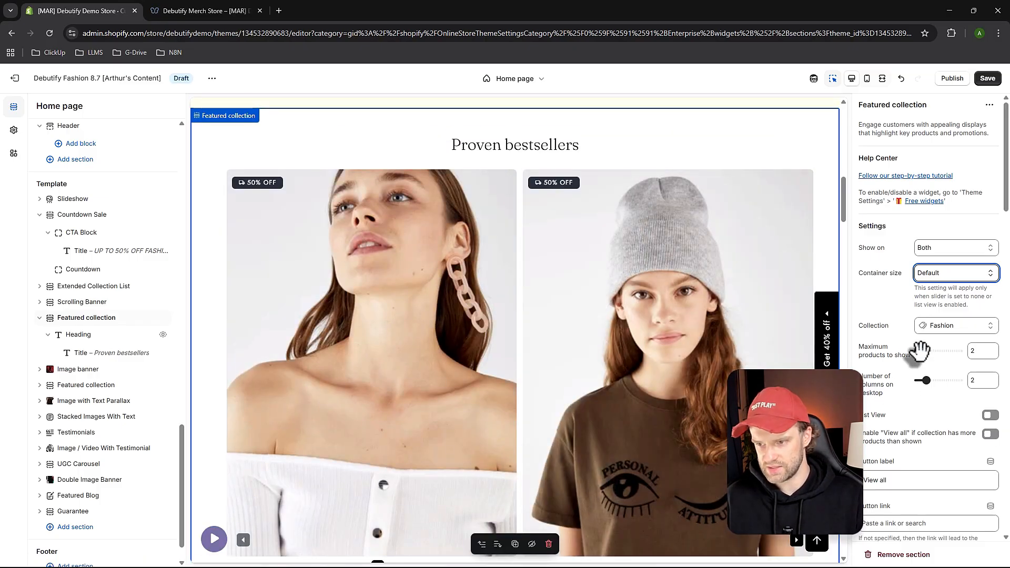
Set the Proven bestsellers section to a maximum of 3 products and 3 desktop columns, and save the theme.
left_click(925, 380)
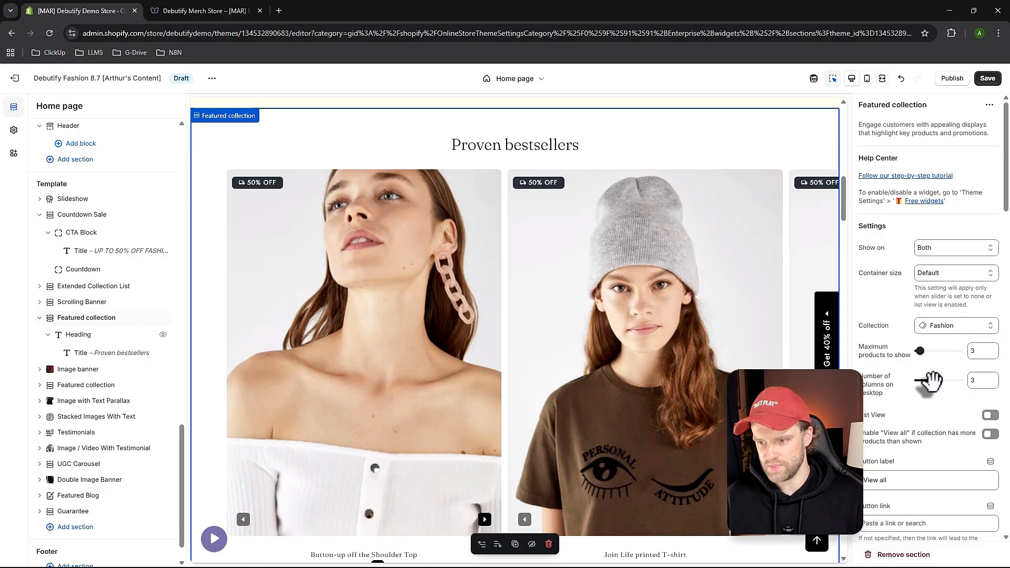
left_click_drag(932, 380, 934, 380)
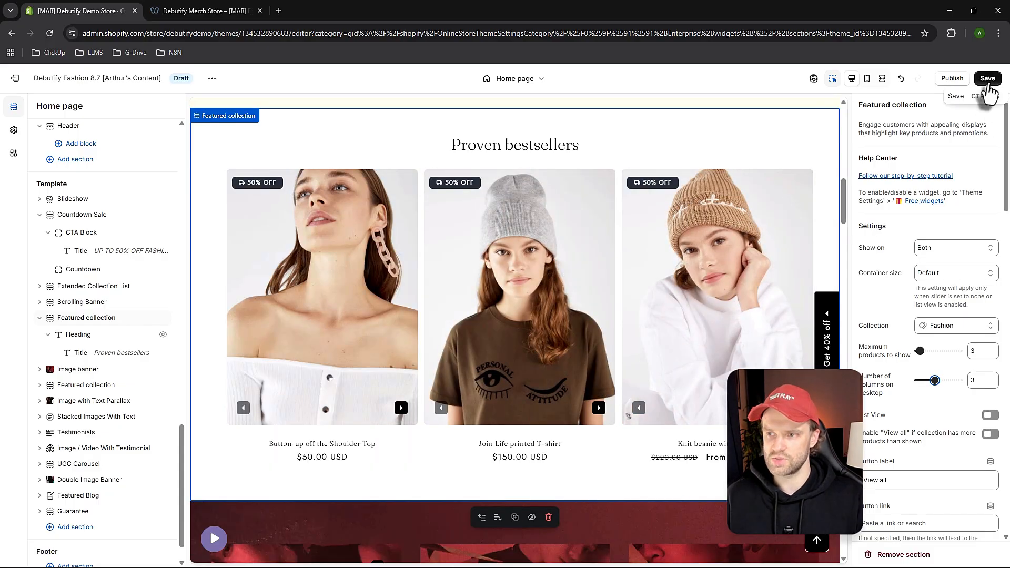
left_click(987, 80)
Enable the "View all" button for the Proven bestsellers section and label it "SHOP ALL".
scroll(926, 374, "down", 2)
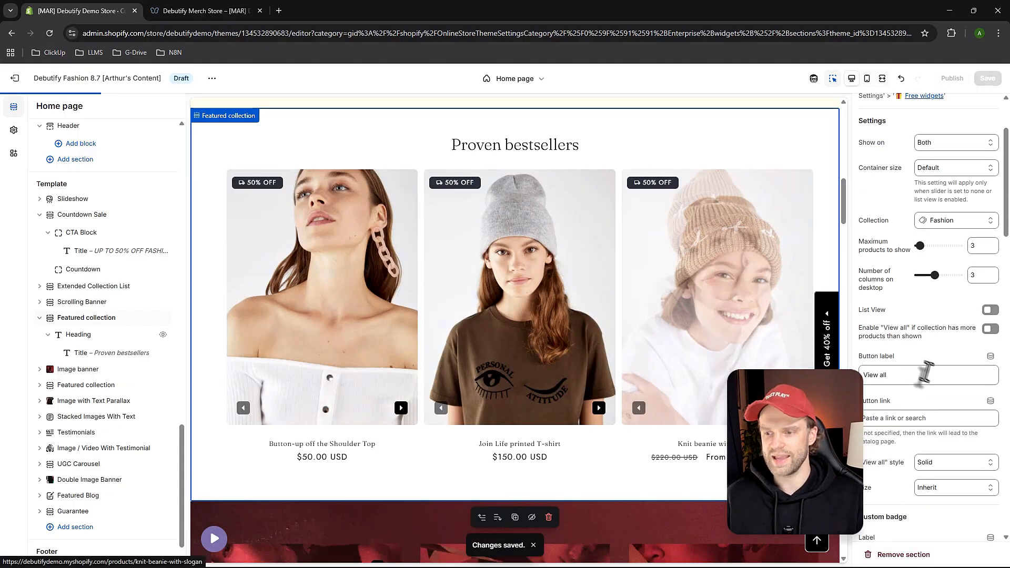
left_click(991, 310)
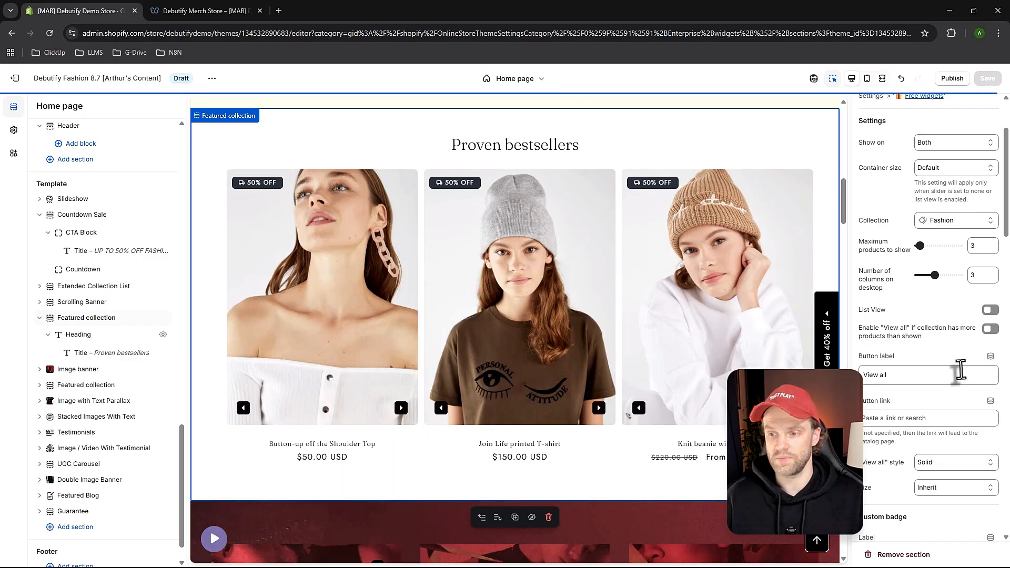
left_click(992, 329)
scroll(553, 463, "down", 2)
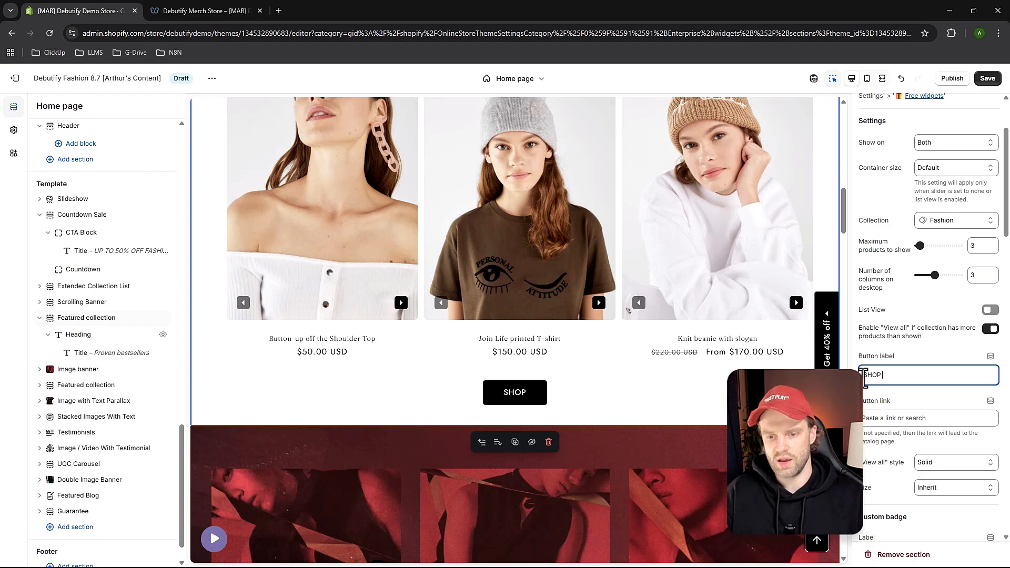
Link the SHOP ALL button to All products and save the theme.
left_click(903, 416)
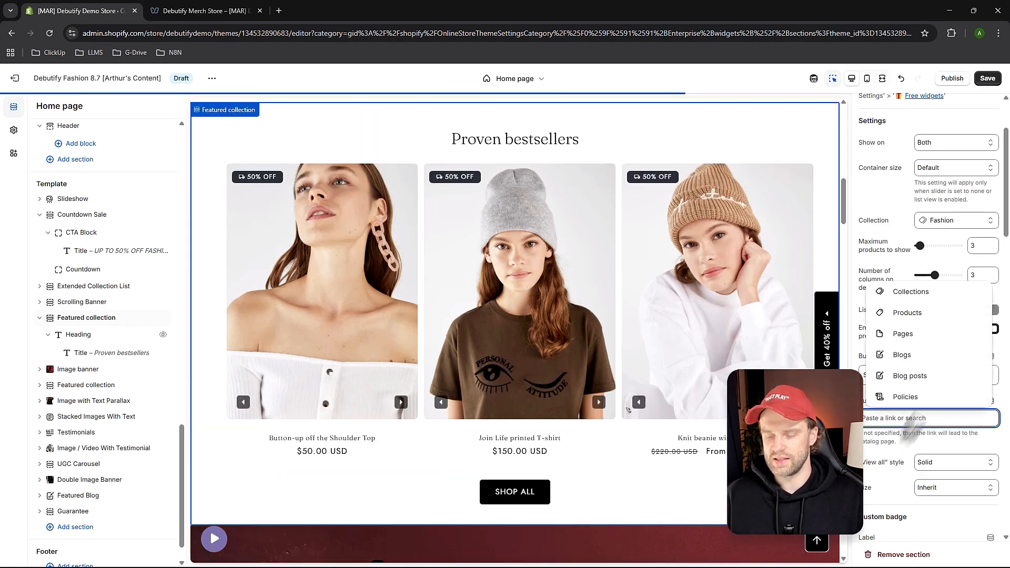
left_click(915, 319)
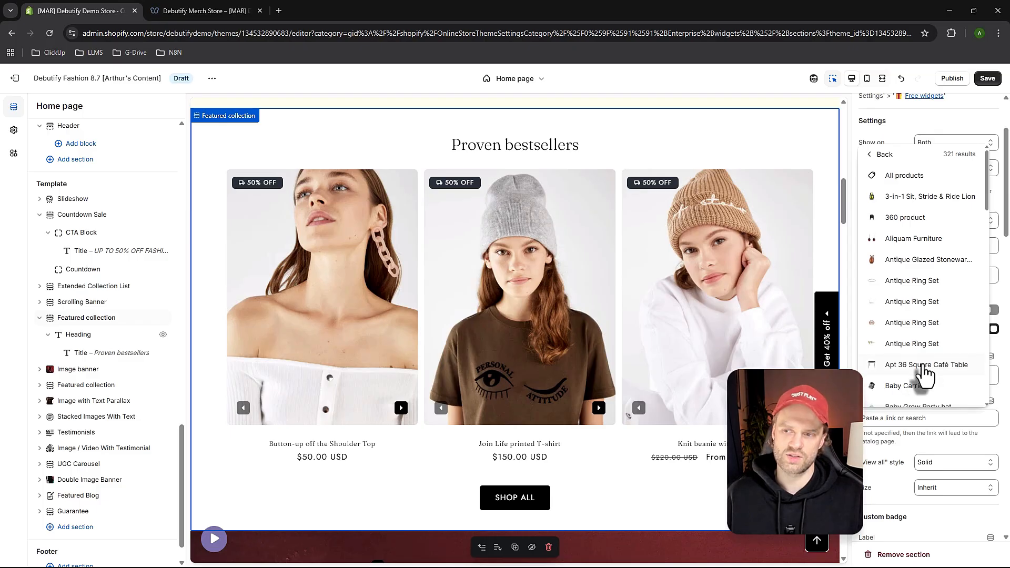
left_click(914, 178)
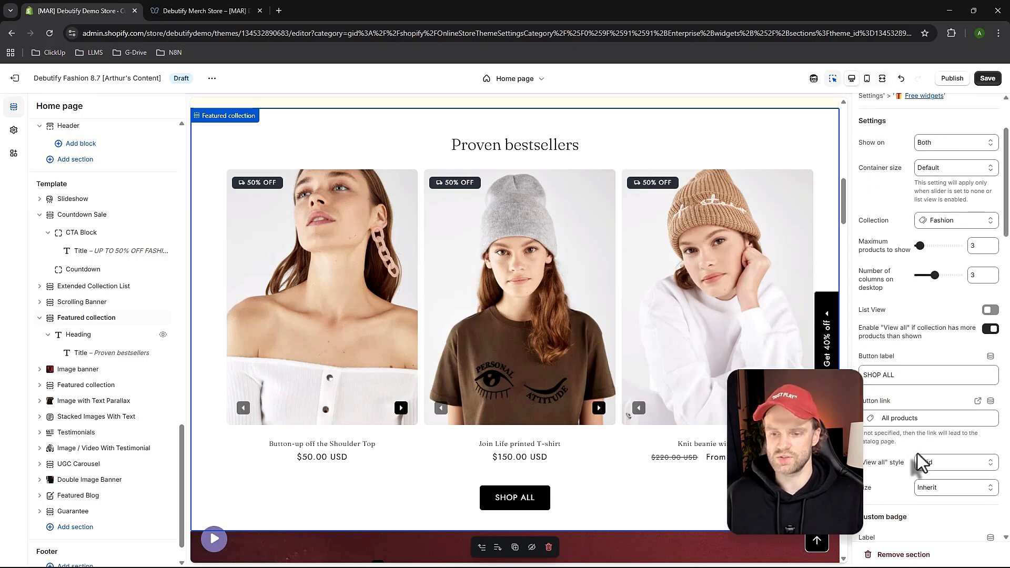
scroll(492, 474, "down", 2)
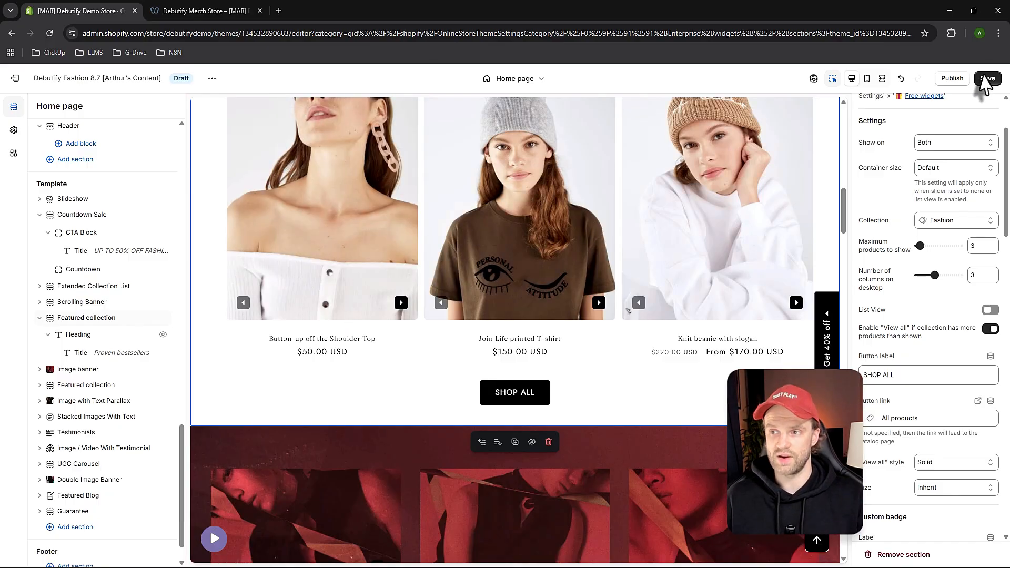
left_click(987, 79)
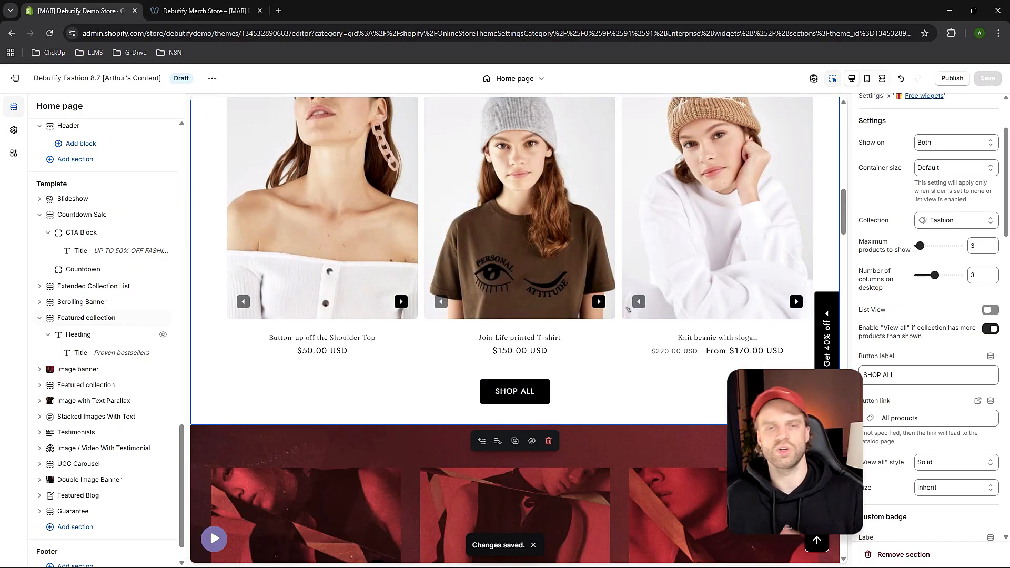
Try the 1:1, 3:2 and 2:3 image ratios on the Proven bestsellers product cards.
scroll(928, 316, "down", 8)
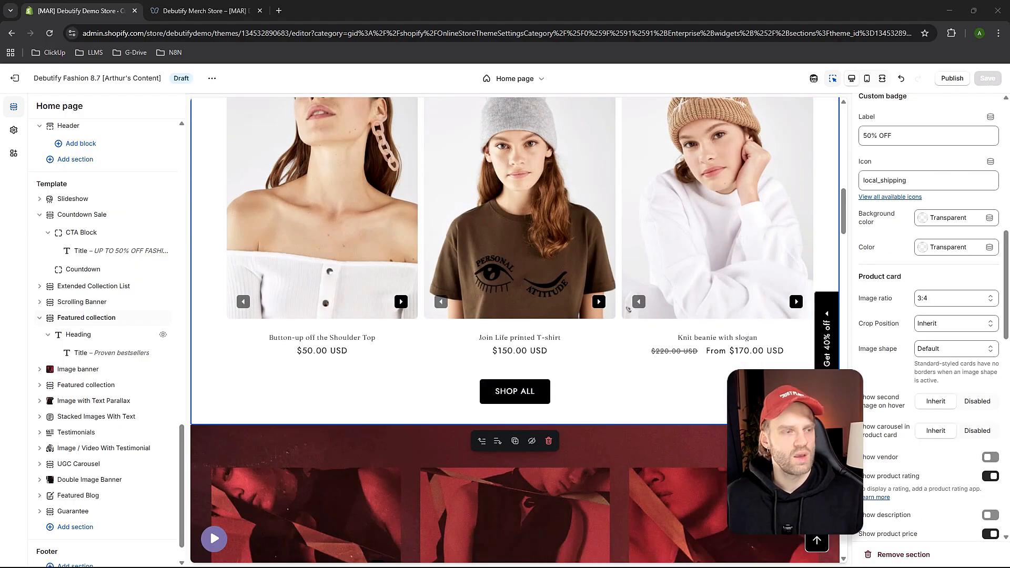
scroll(619, 377, "up", 3)
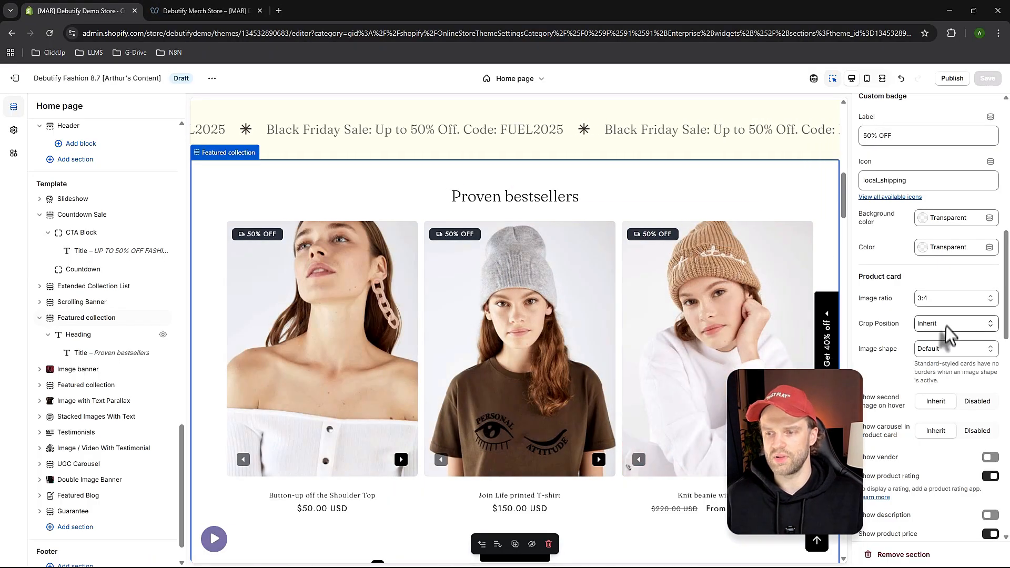
left_click(944, 299)
left_click(948, 364)
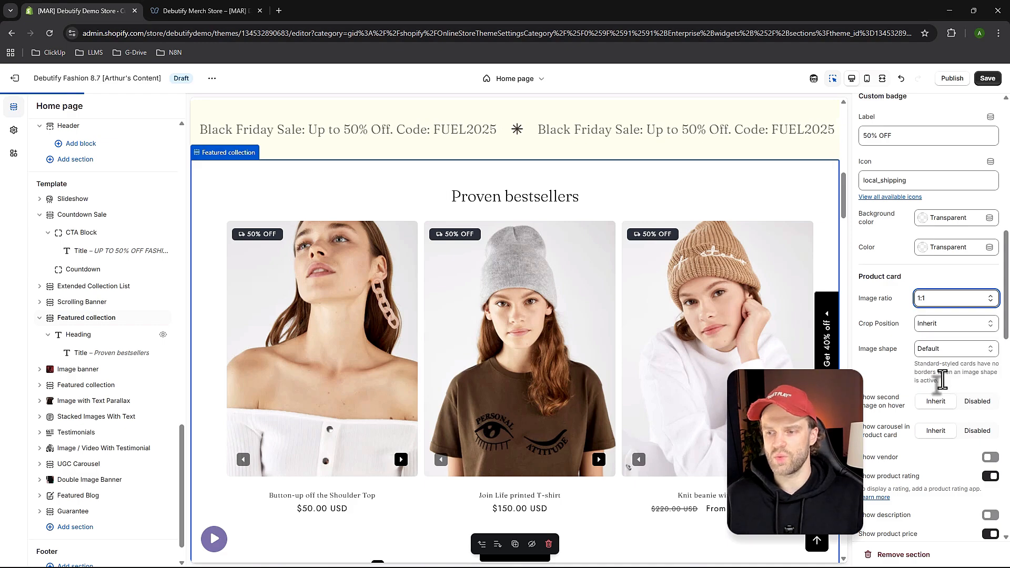
left_click(966, 298)
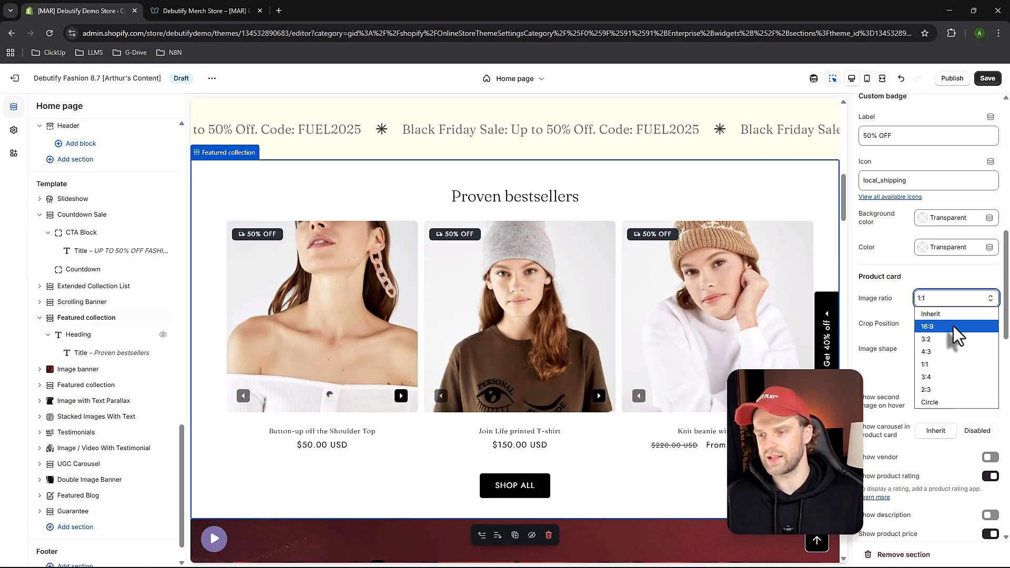
left_click(952, 339)
left_click(934, 303)
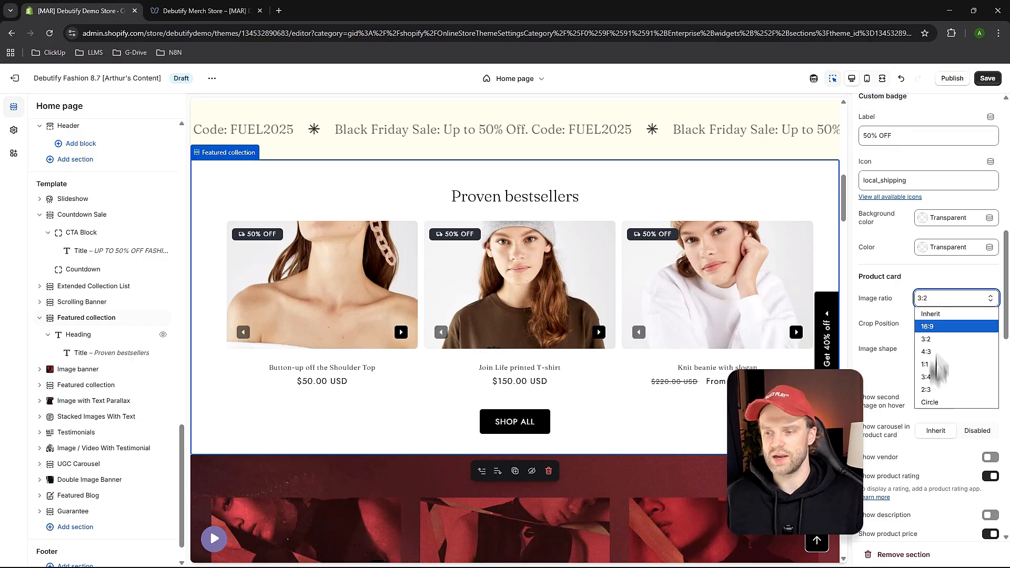
left_click(942, 390)
Set the product card image ratio to Circle and save the theme.
left_click(937, 298)
left_click(931, 402)
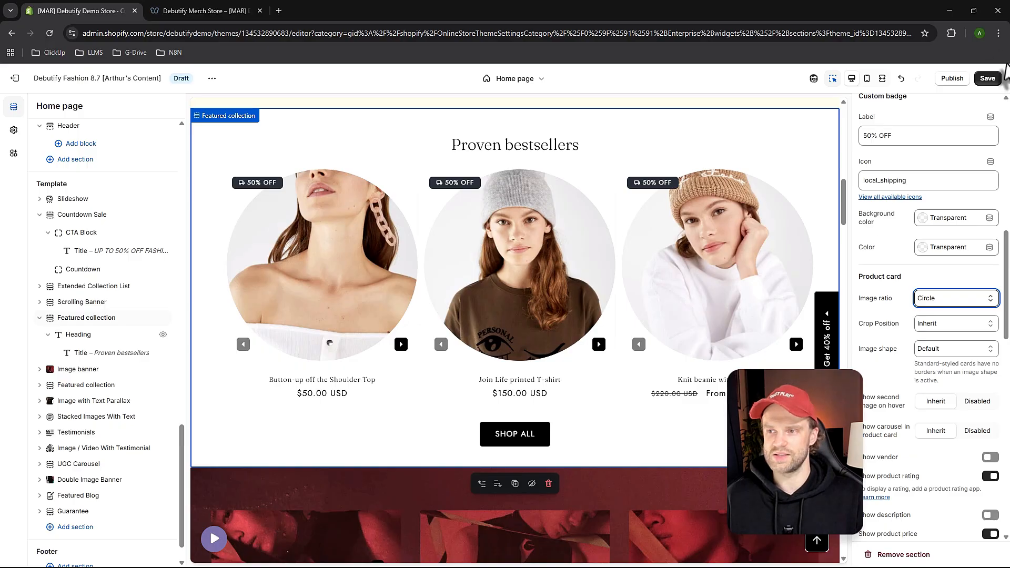
left_click(988, 78)
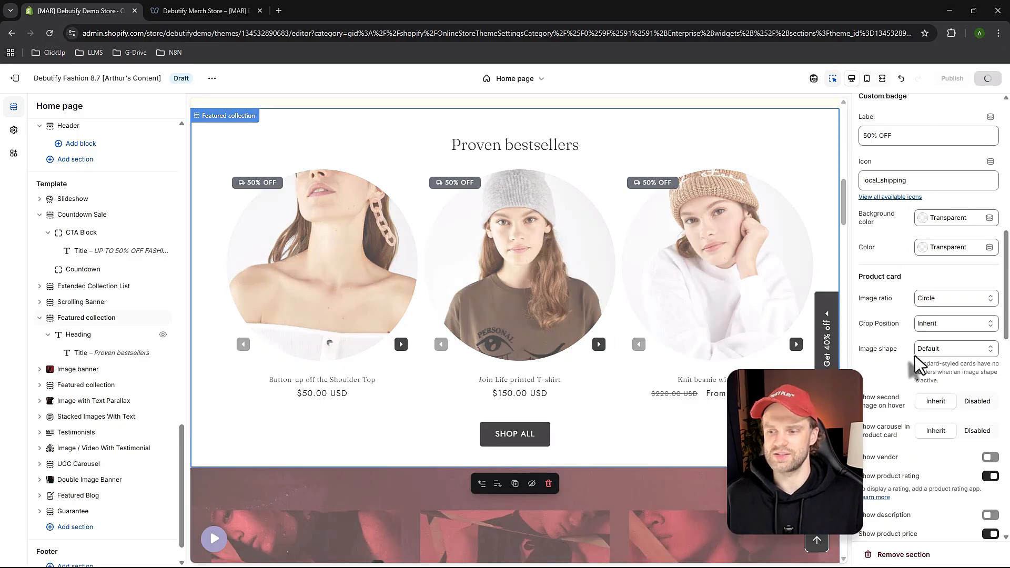
Enable autoplay for the Proven bestsellers slider and save the theme.
scroll(918, 368, "down", 1)
scroll(910, 392, "down", 2)
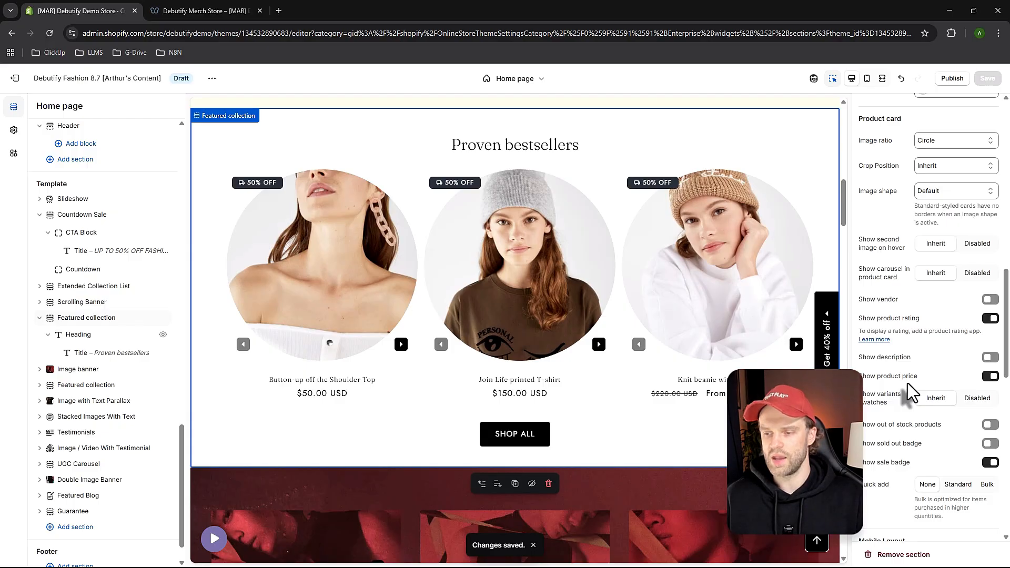
scroll(911, 392, "down", 2)
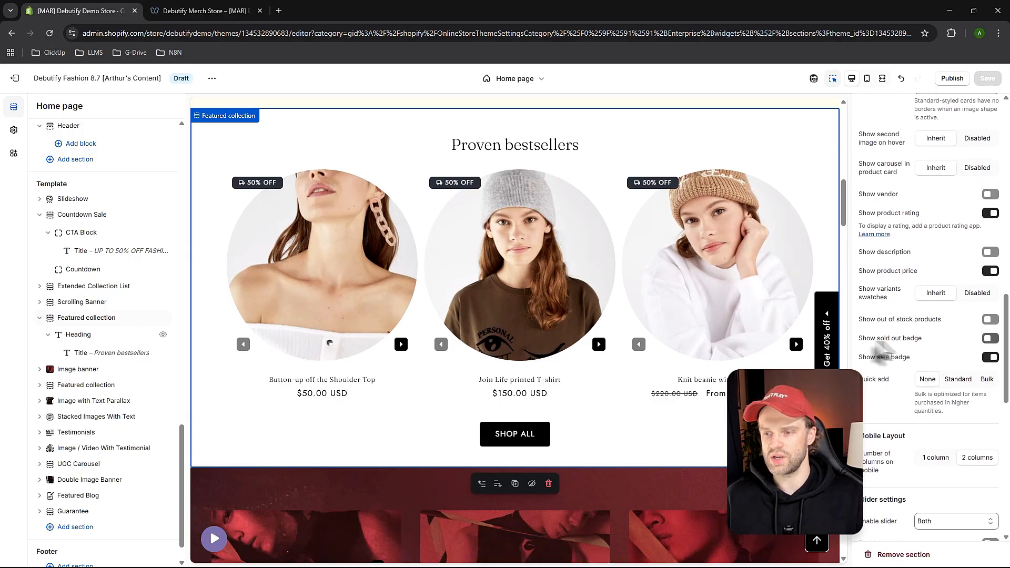
scroll(927, 362, "down", 1)
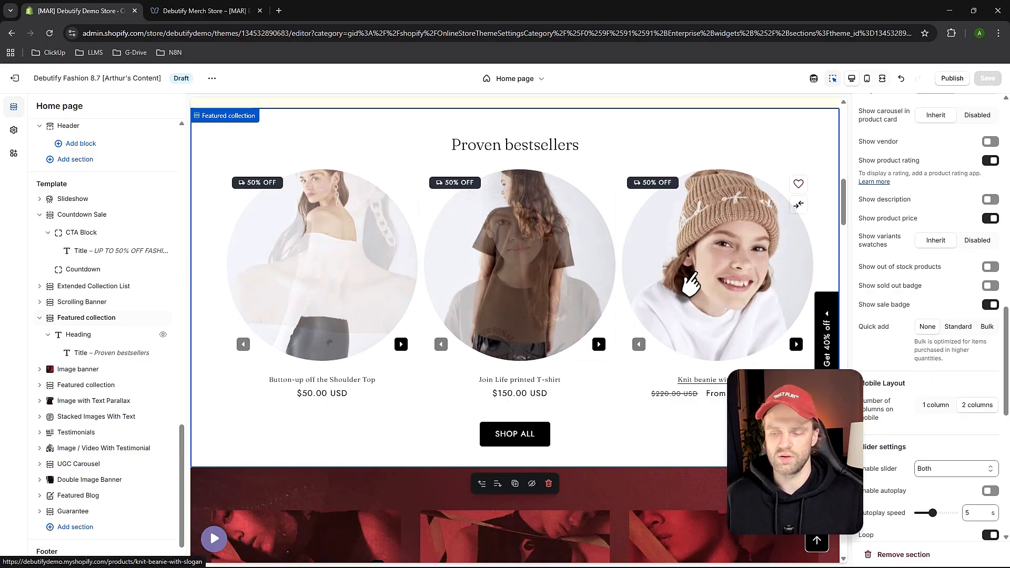
scroll(956, 349, "down", 3)
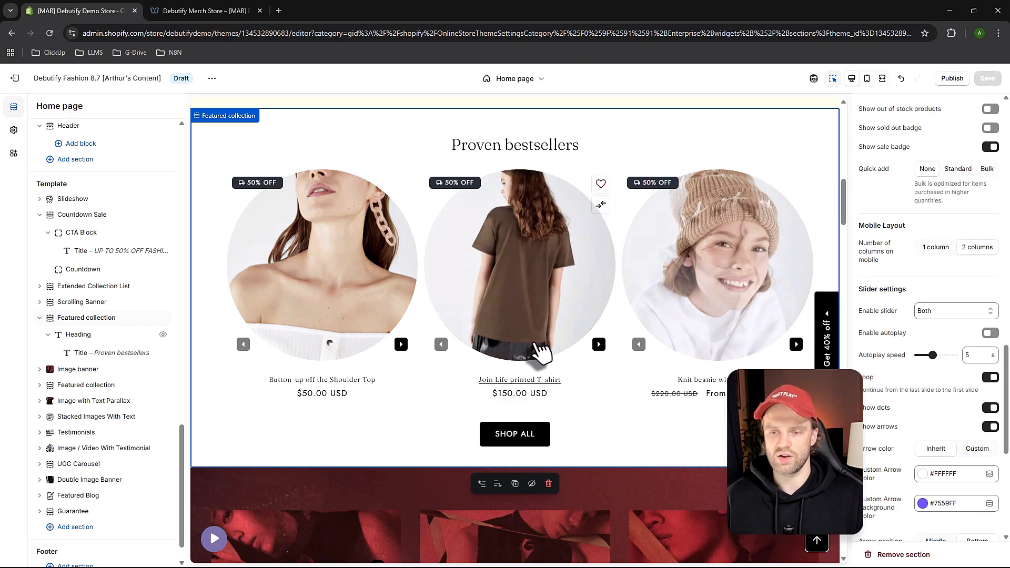
left_click(991, 333)
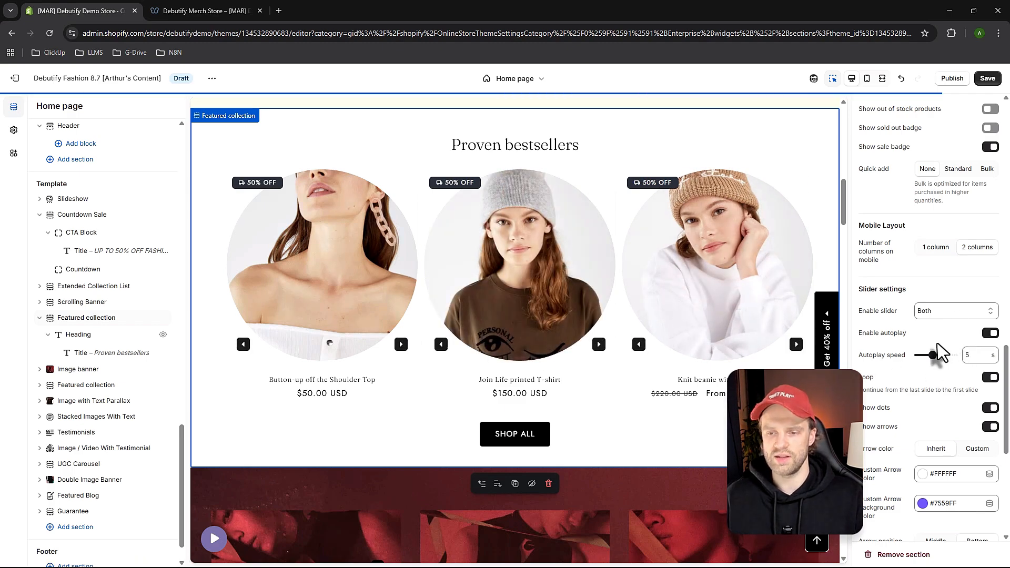
left_click(988, 78)
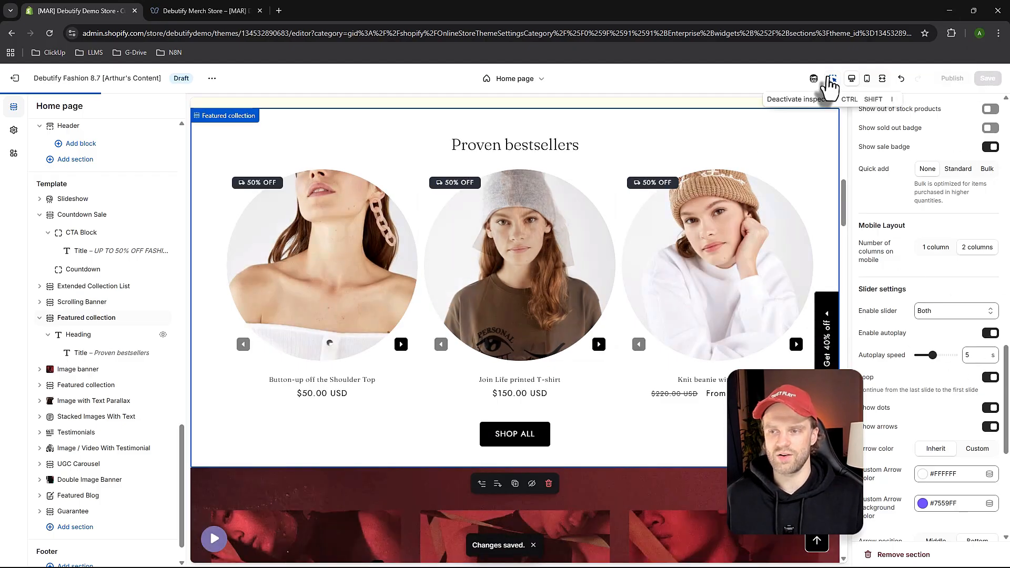
Preview the home page in mobile view and set the Proven bestsellers slider's autoplay speed to 5 seconds.
left_click(867, 78)
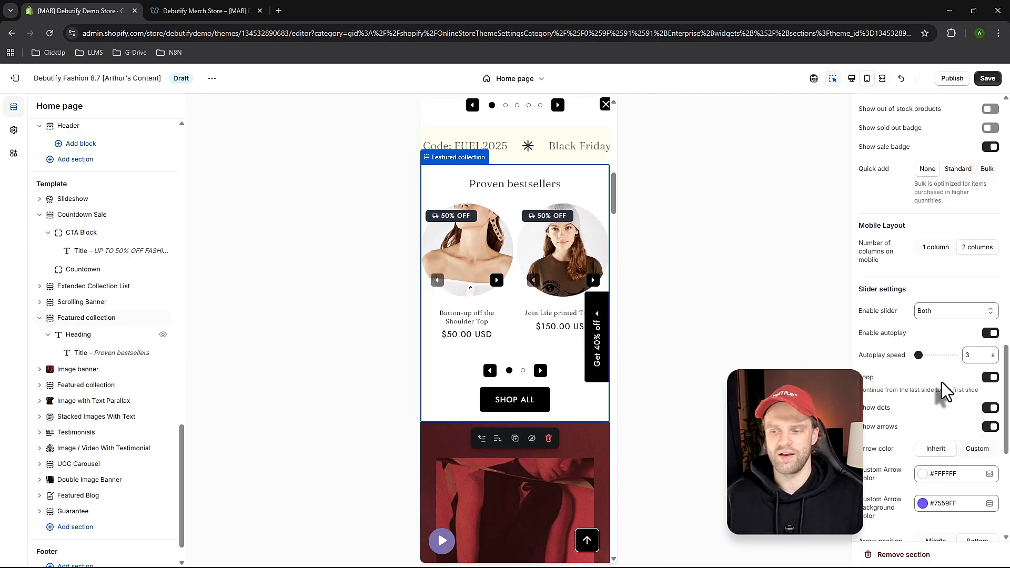
double_click(969, 356)
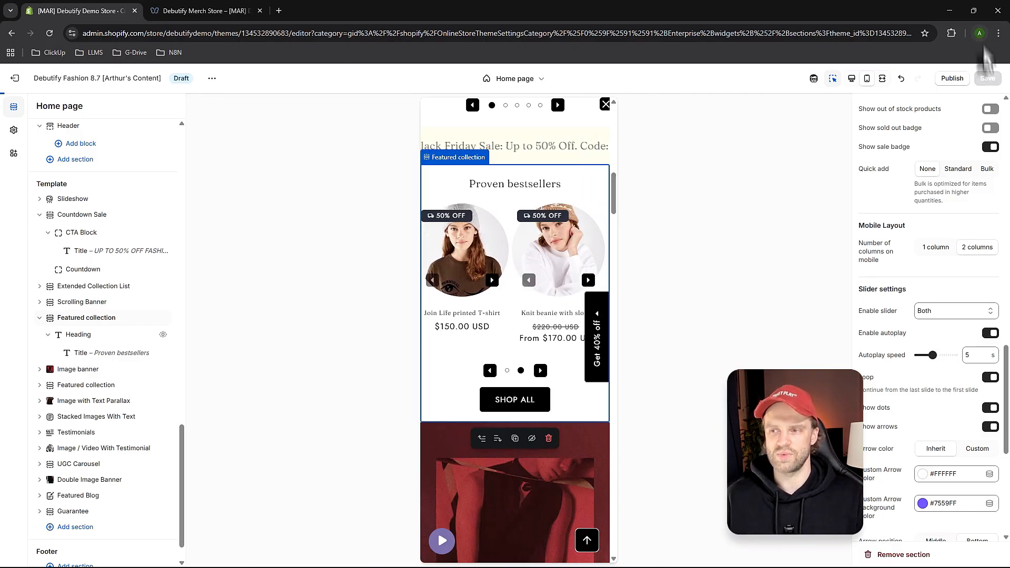
Return the home page preview to desktop view and open the settings of the image banner with The Photo Prodigy title.
left_click(852, 79)
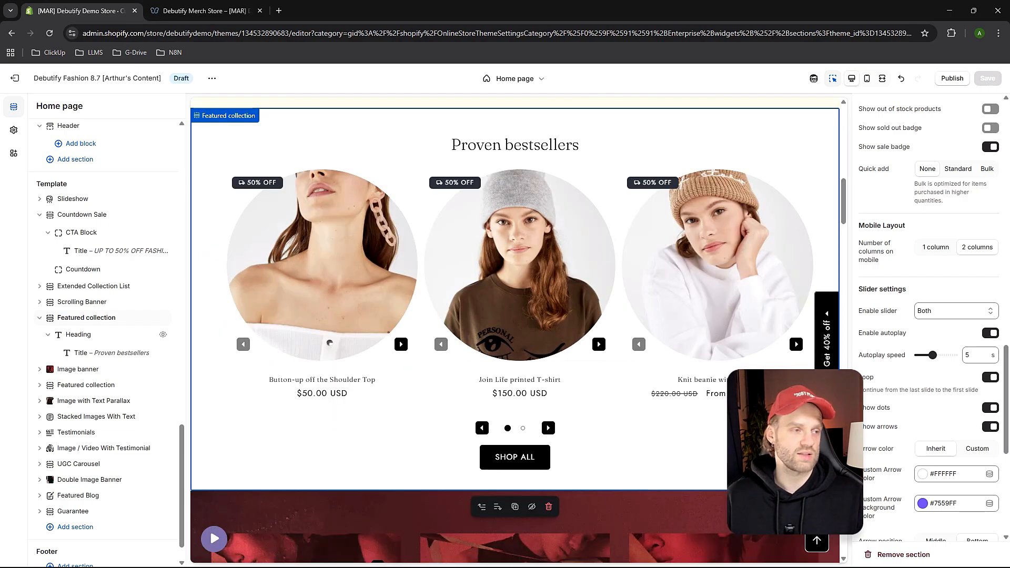
scroll(412, 325, "down", 6)
left_click(412, 325)
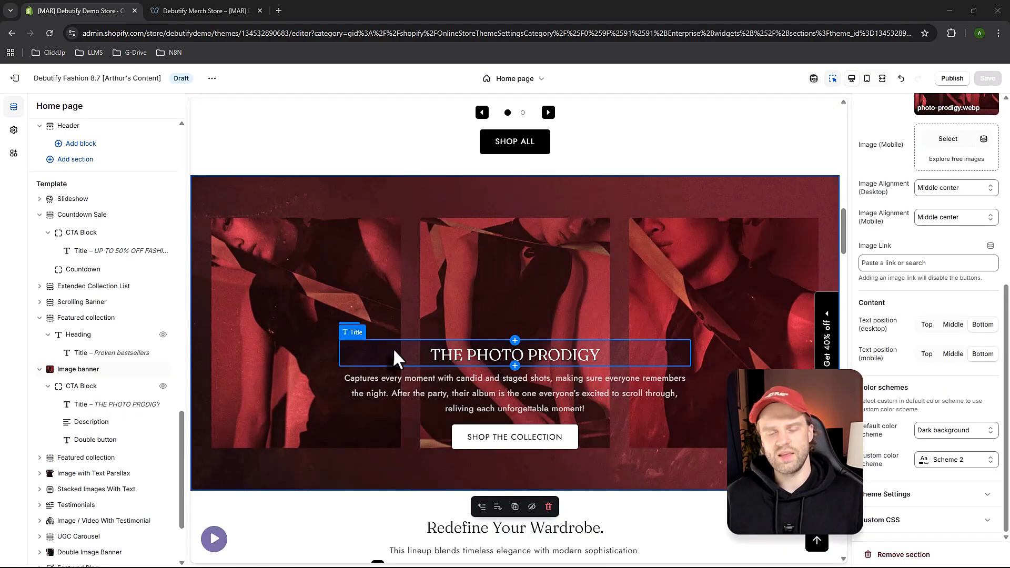
Review the home page from the slideshow down to the image banner and examine the banner's layout and image settings.
scroll(318, 323, "up", 10)
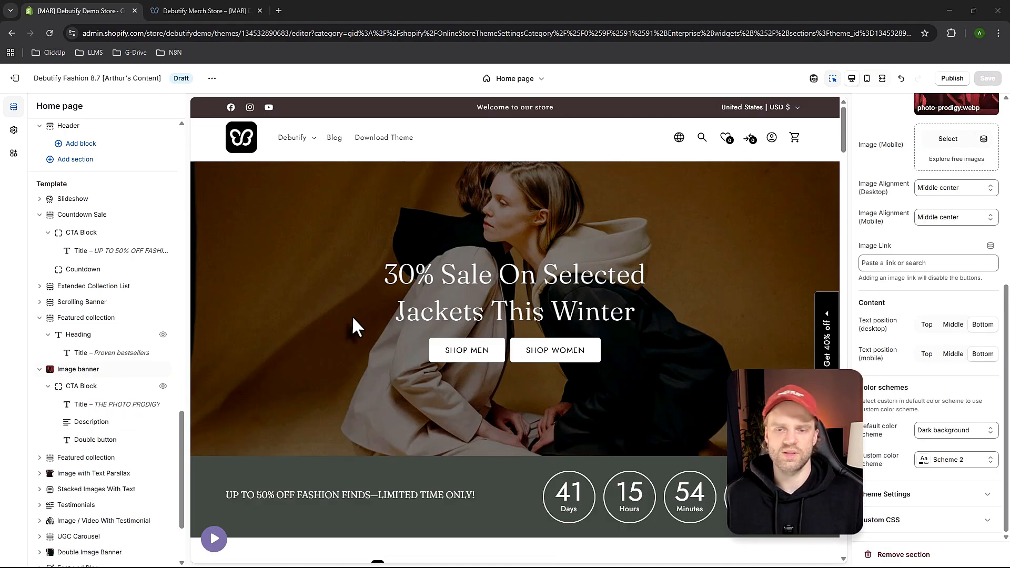
scroll(444, 344, "down", 2)
scroll(439, 334, "up", 2)
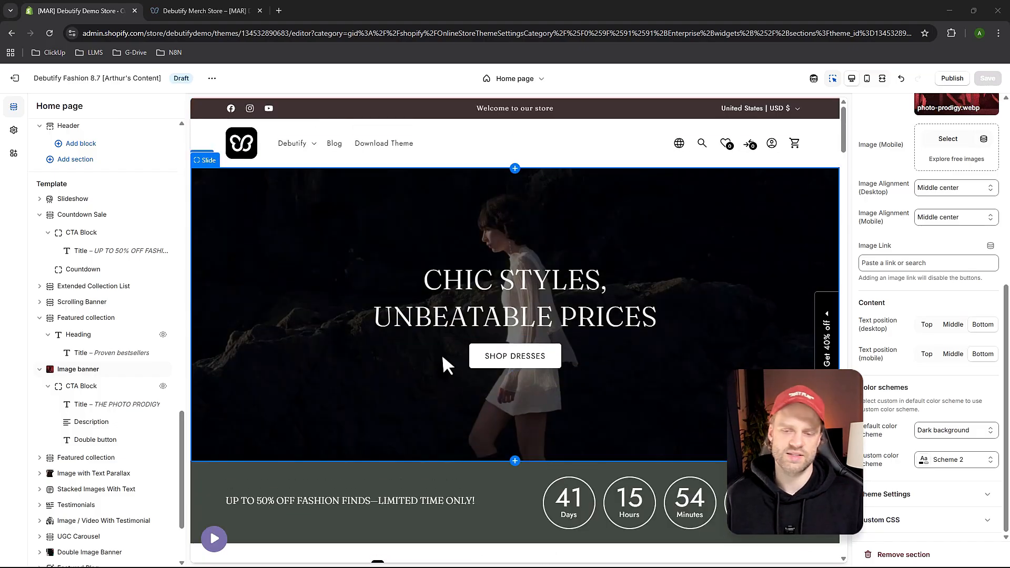
scroll(439, 356, "down", 3)
scroll(437, 359, "down", 18)
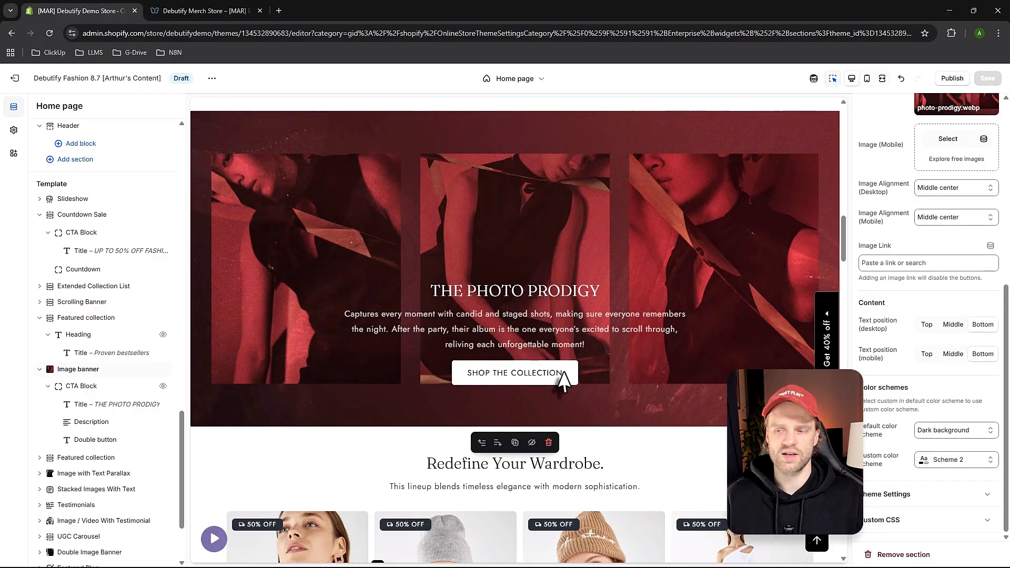
scroll(996, 257, "up", 6)
scroll(994, 257, "down", 2)
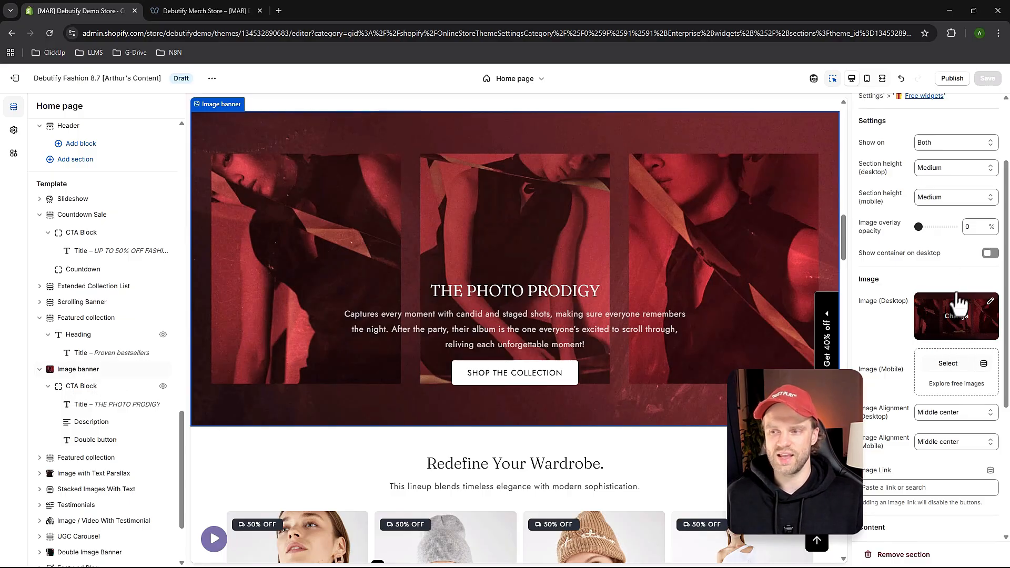
Try the Adapt to image, Large and Small desktop section heights on the image banner, ending back on Medium.
scroll(882, 265, "up", 1)
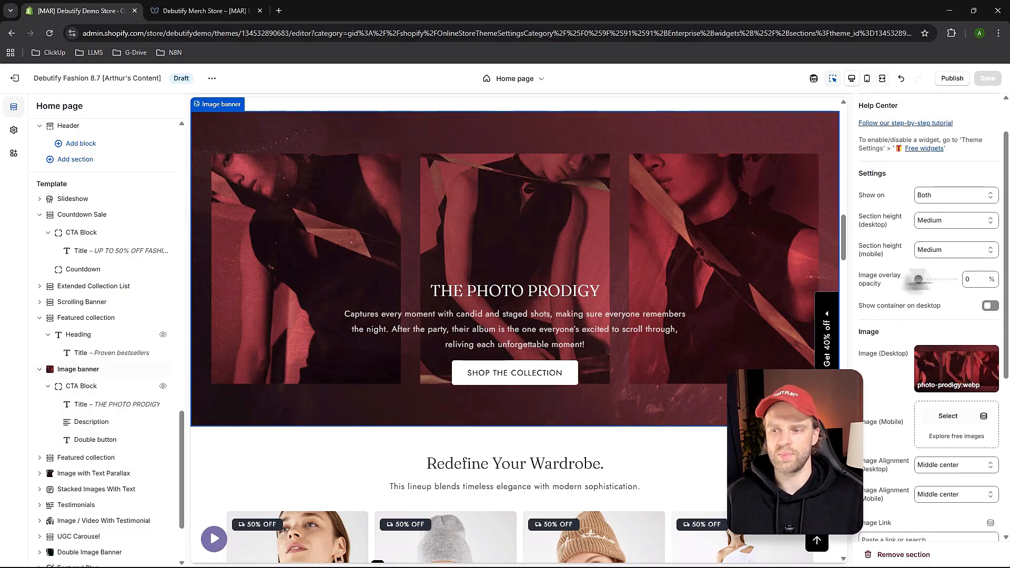
left_click(943, 222)
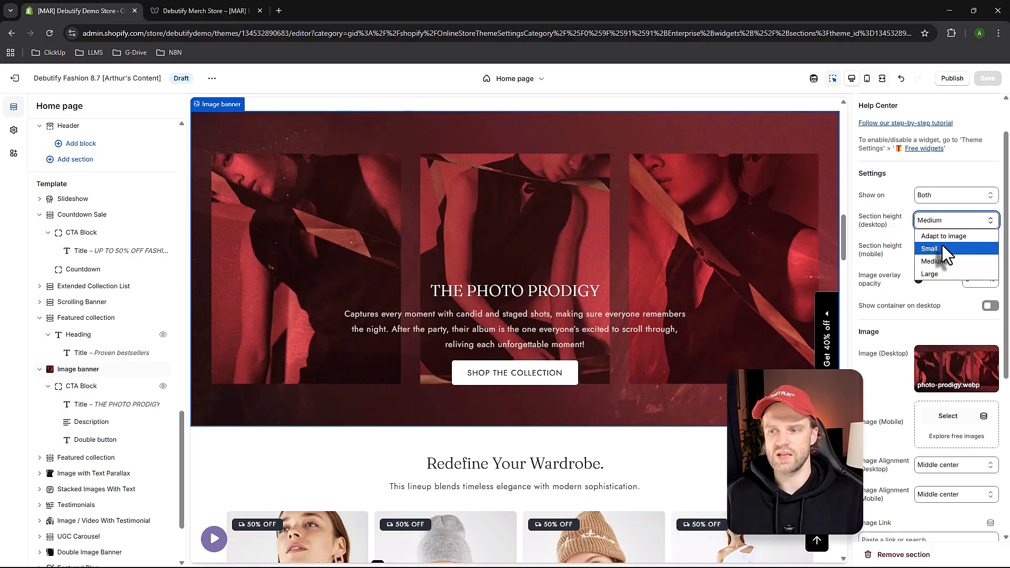
left_click(936, 233)
left_click(933, 228)
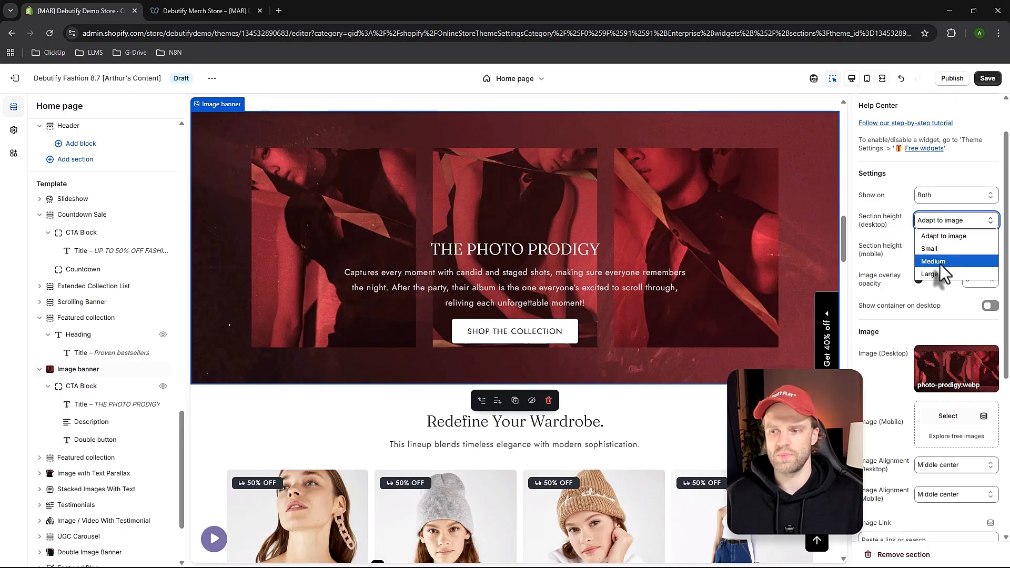
left_click(940, 264)
left_click(942, 223)
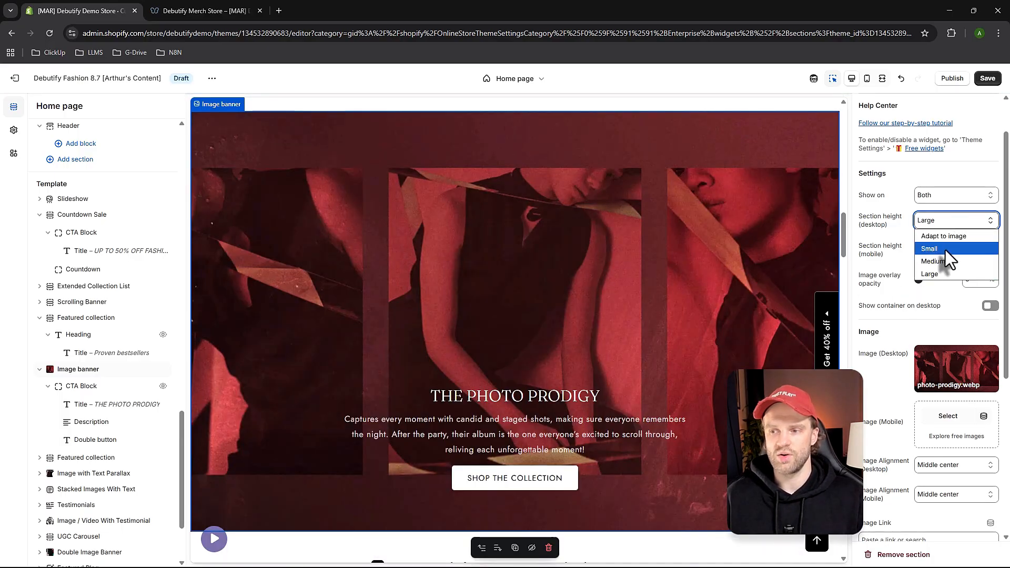
left_click(945, 251)
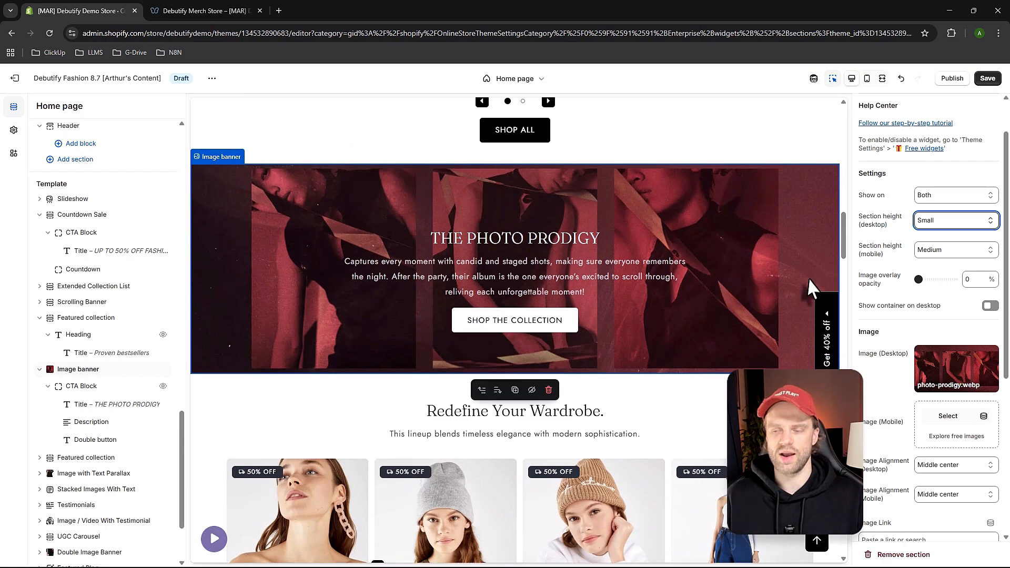
left_click(941, 223)
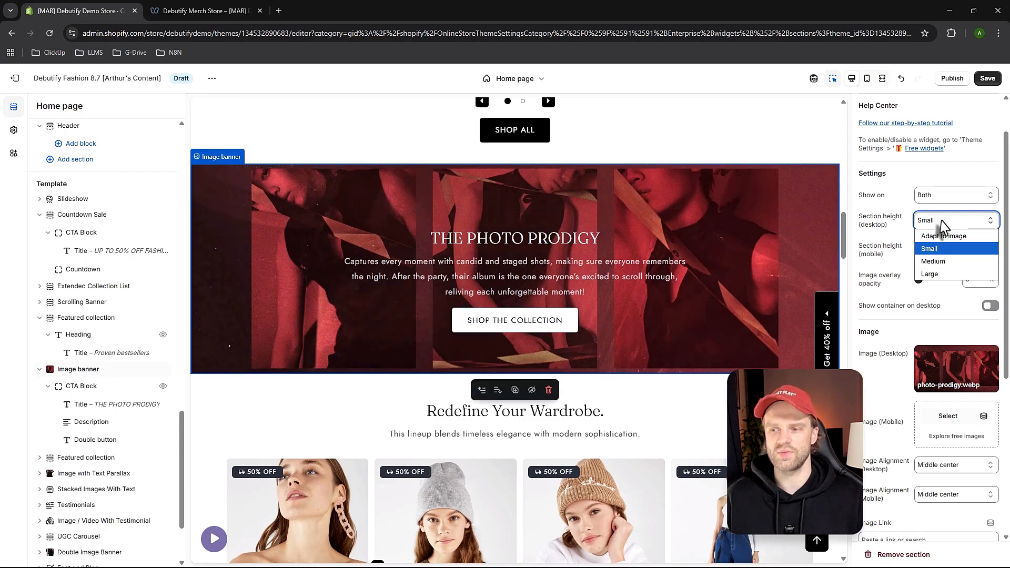
left_click(942, 261)
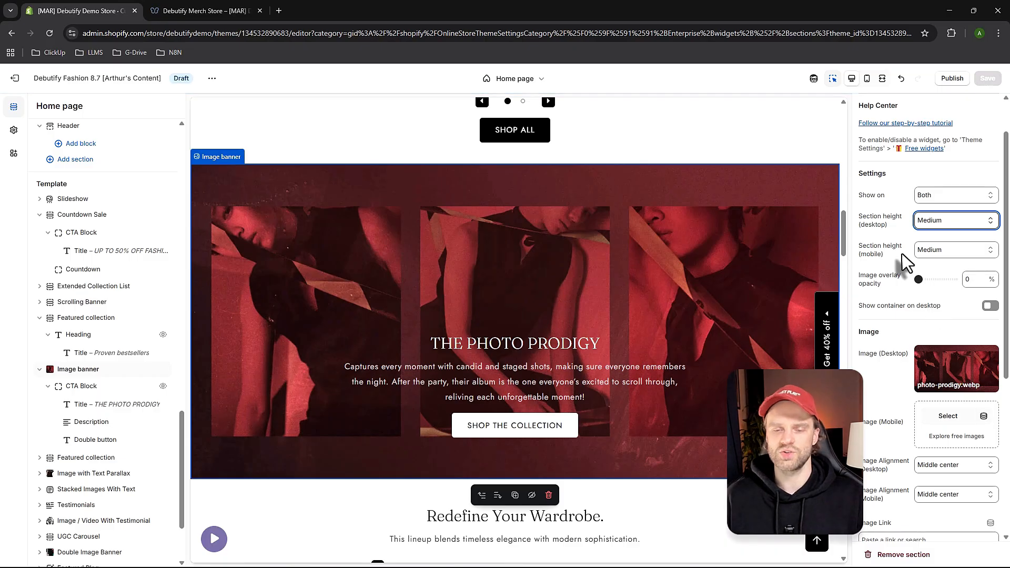
Preview the image banner in mobile view and try the Small mobile section height, ending back on Medium.
scroll(720, 282, "down", 1)
scroll(866, 322, "down", 1)
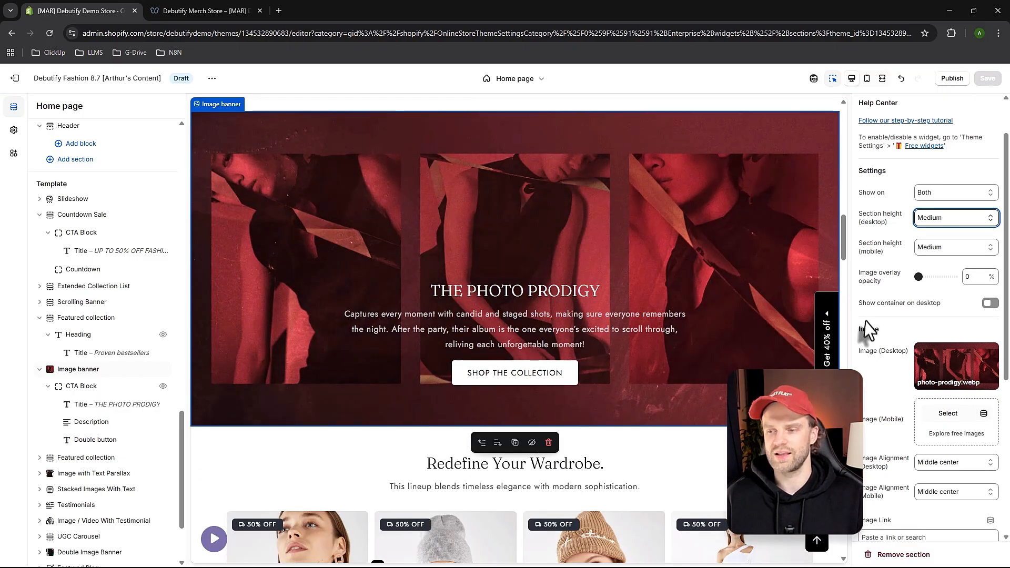
left_click(937, 200)
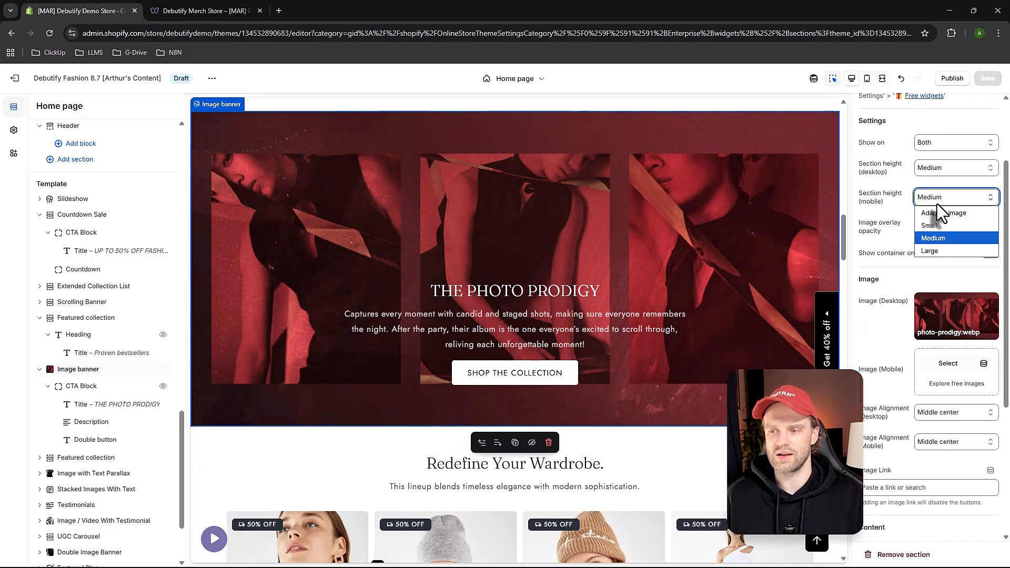
left_click(868, 78)
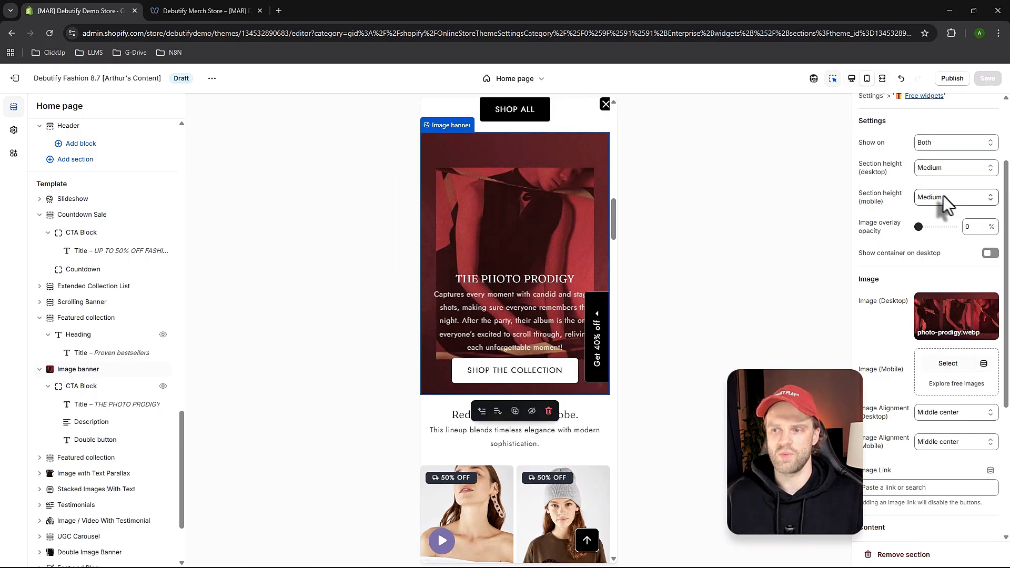
scroll(543, 273, "up", 3)
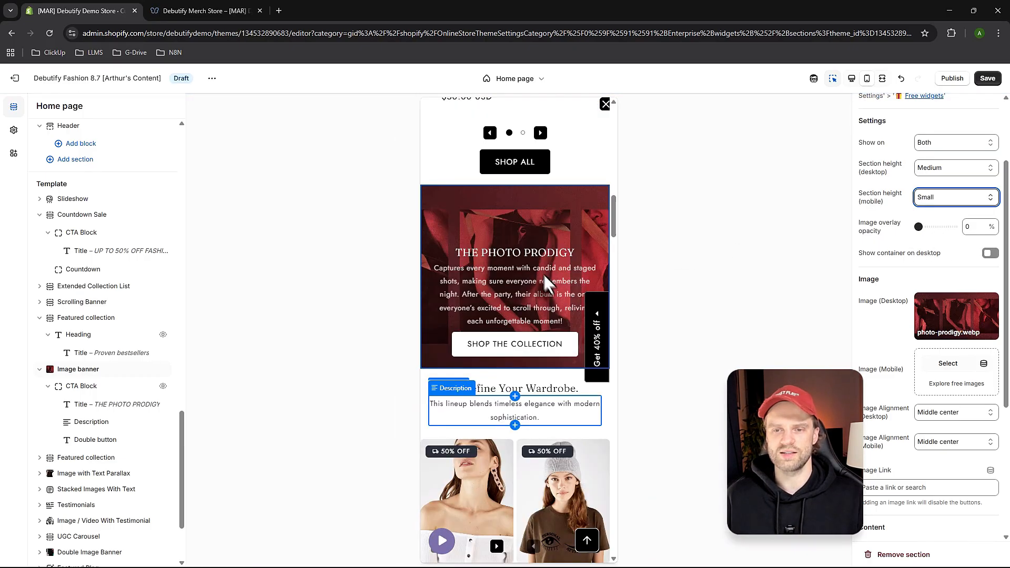
left_click(940, 199)
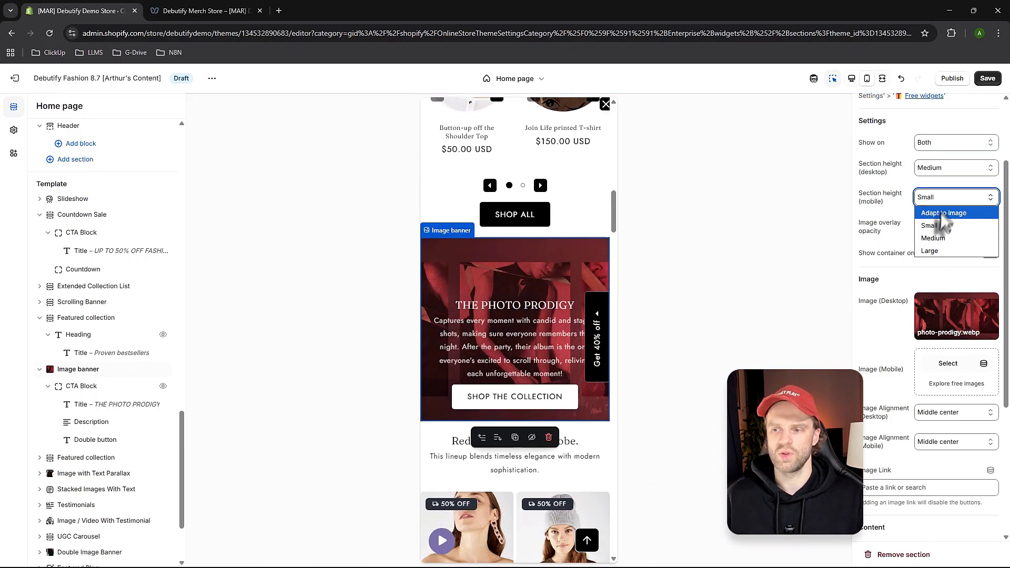
left_click(937, 228)
scroll(513, 314, "down", 2)
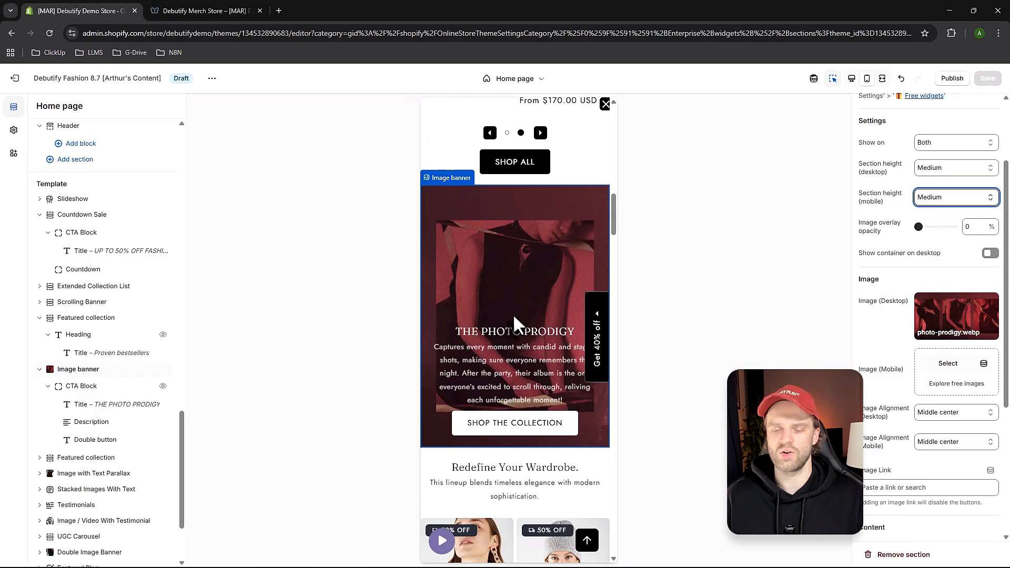
scroll(491, 345, "up", 2)
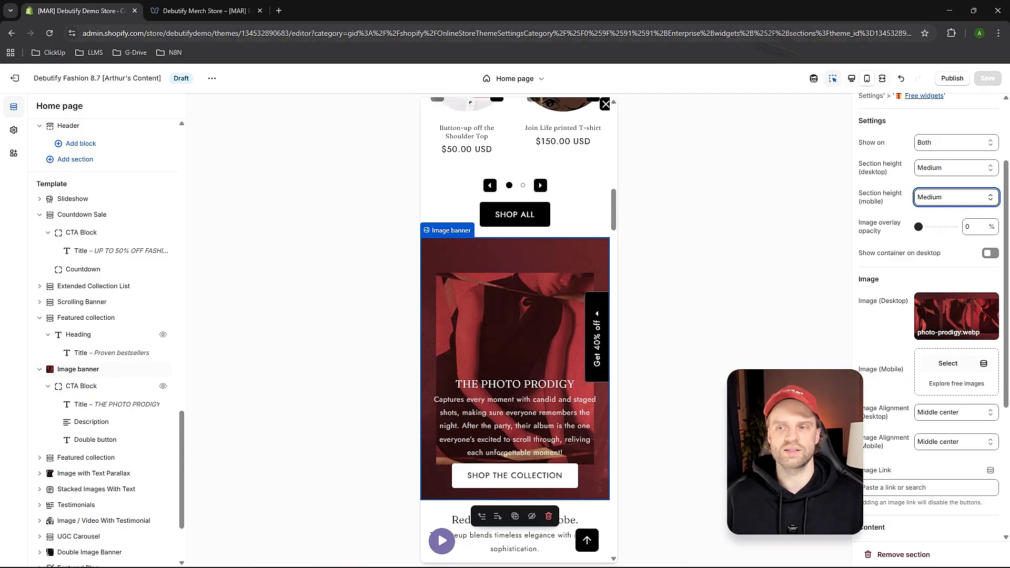
Return the preview to desktop view and open the UGC Carousel section's settings.
left_click(852, 78)
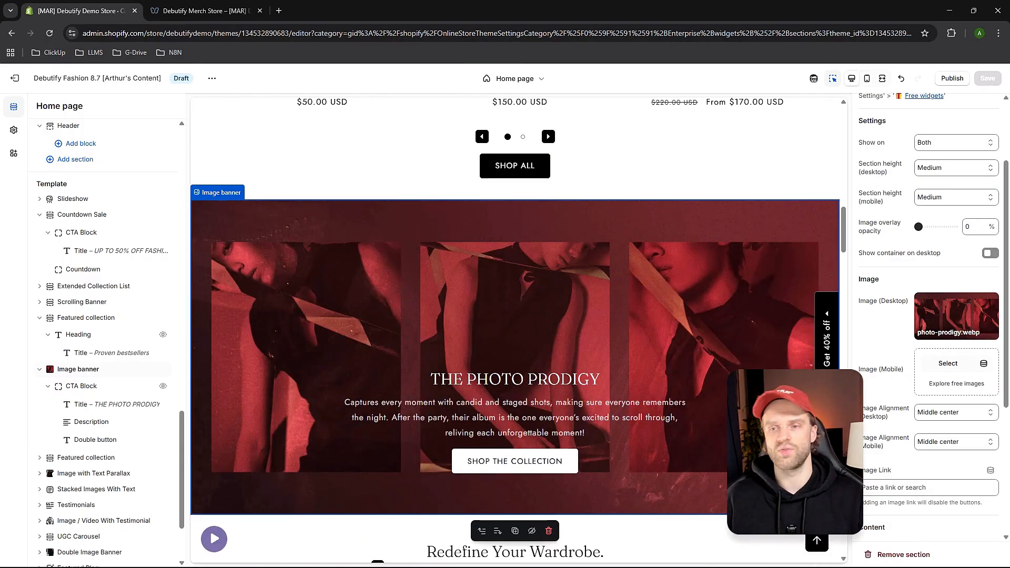
left_click(78, 536)
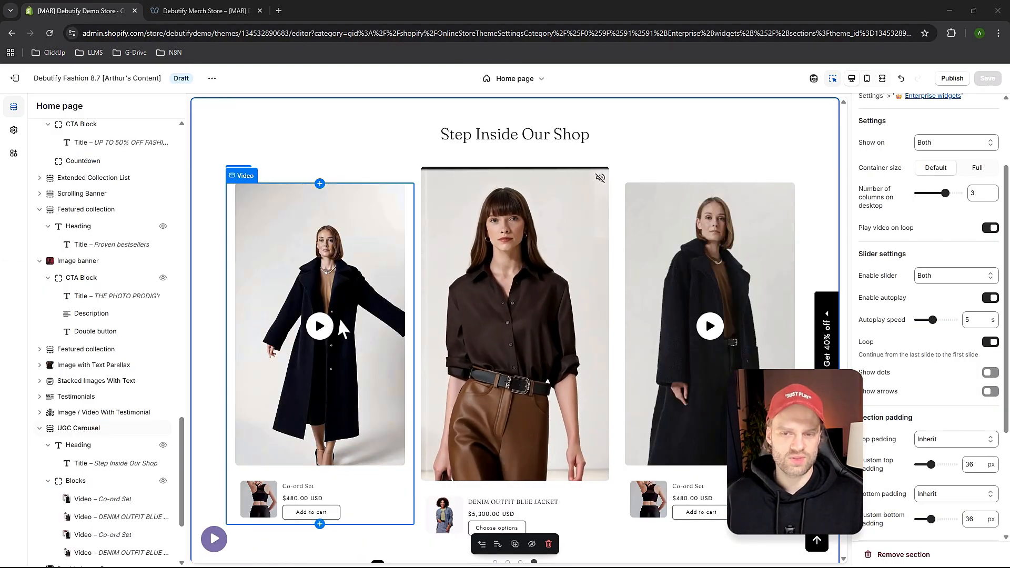
scroll(340, 323, "up", 2)
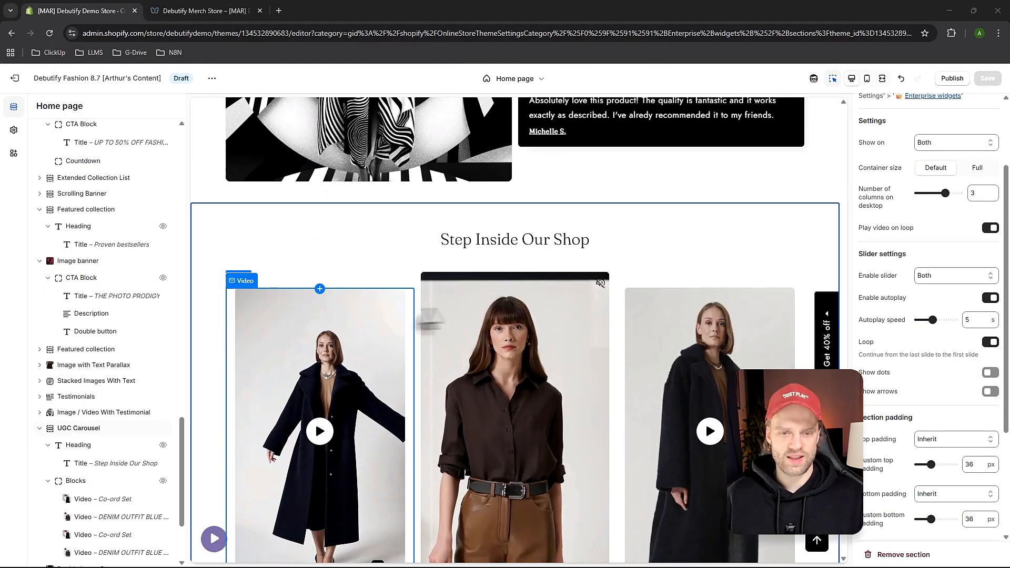
left_click(296, 237)
left_click(203, 230)
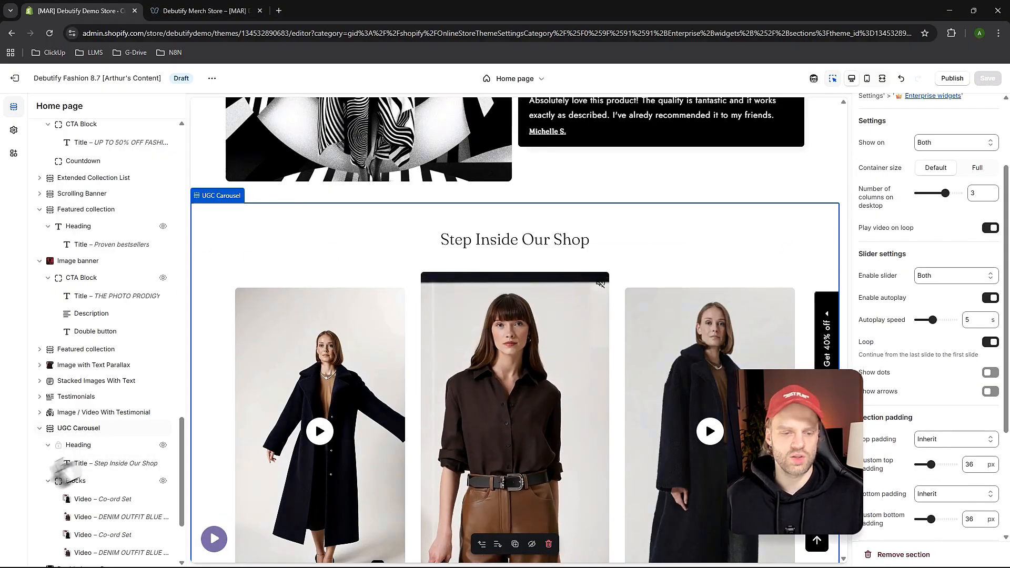
Examine the UGC Carousel's column, slider and padding settings along with its product videos in the preview.
scroll(959, 282, "up", 2)
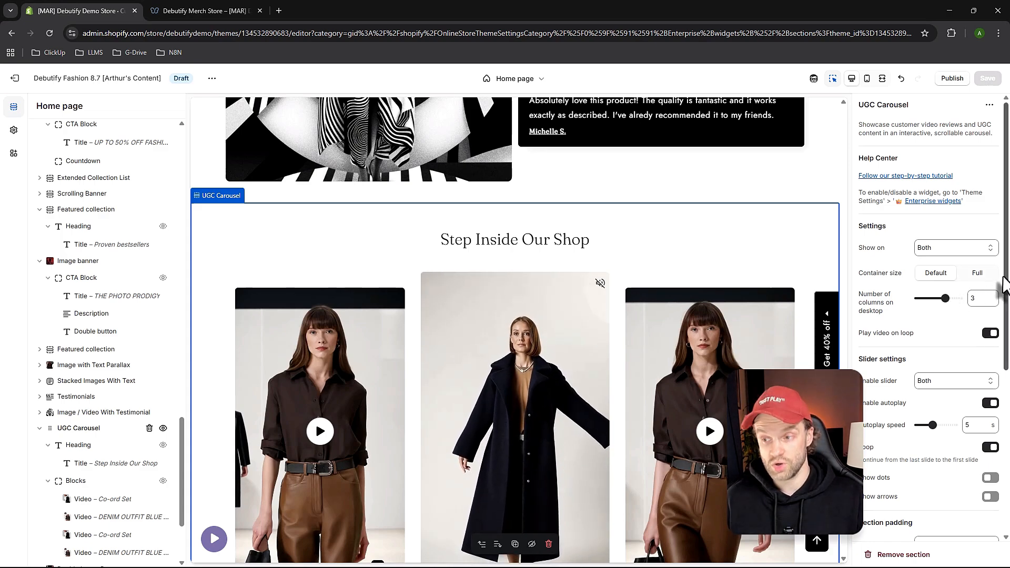
left_click_drag(1005, 284, 1006, 315)
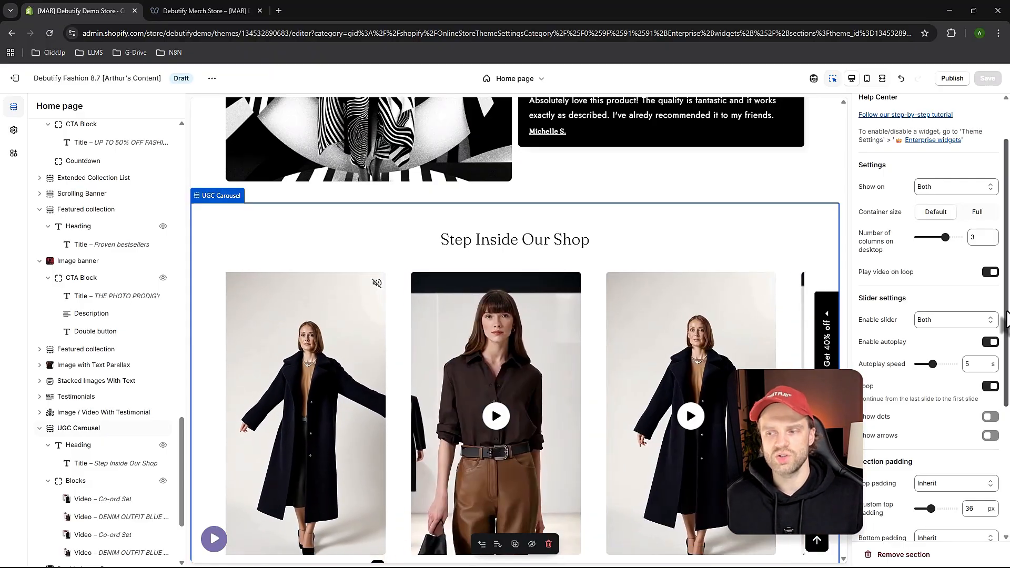
left_click_drag(1006, 315, 1006, 336)
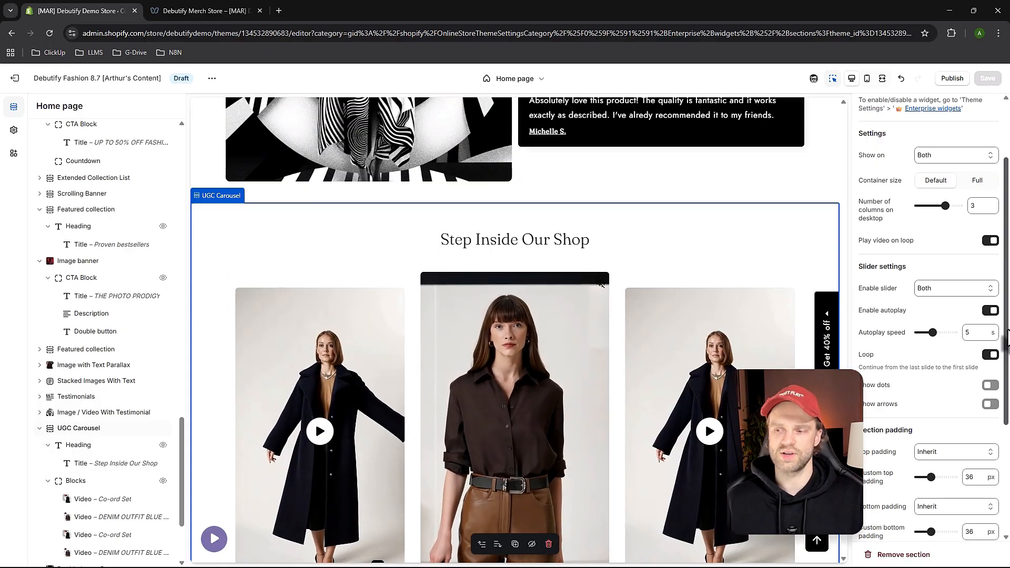
mouse_move(1006, 337)
left_mouse_down()
mouse_move(1005, 298)
mouse_move(1005, 356)
left_mouse_up()
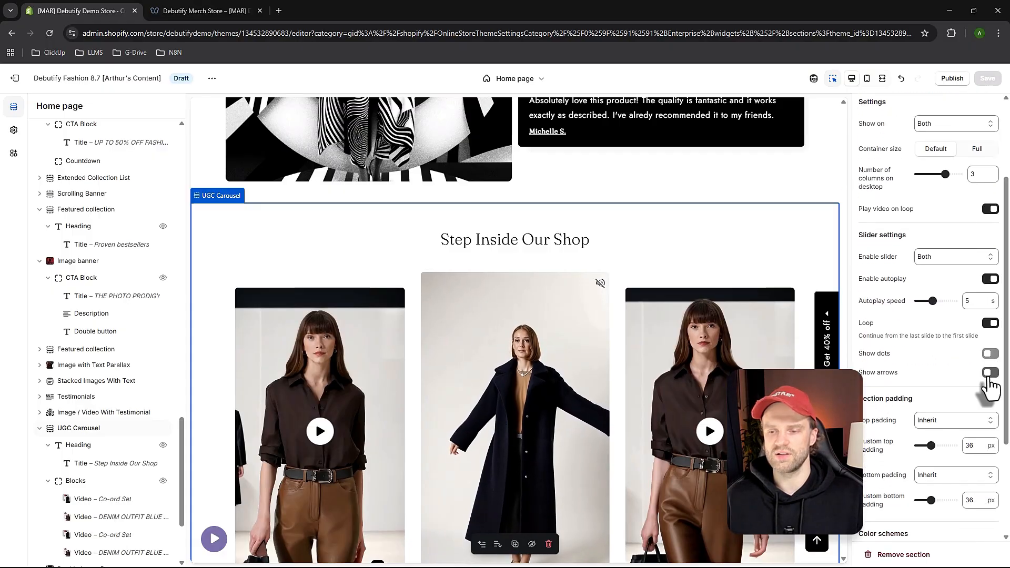
scroll(463, 423, "down", 2)
scroll(461, 423, "down", 1)
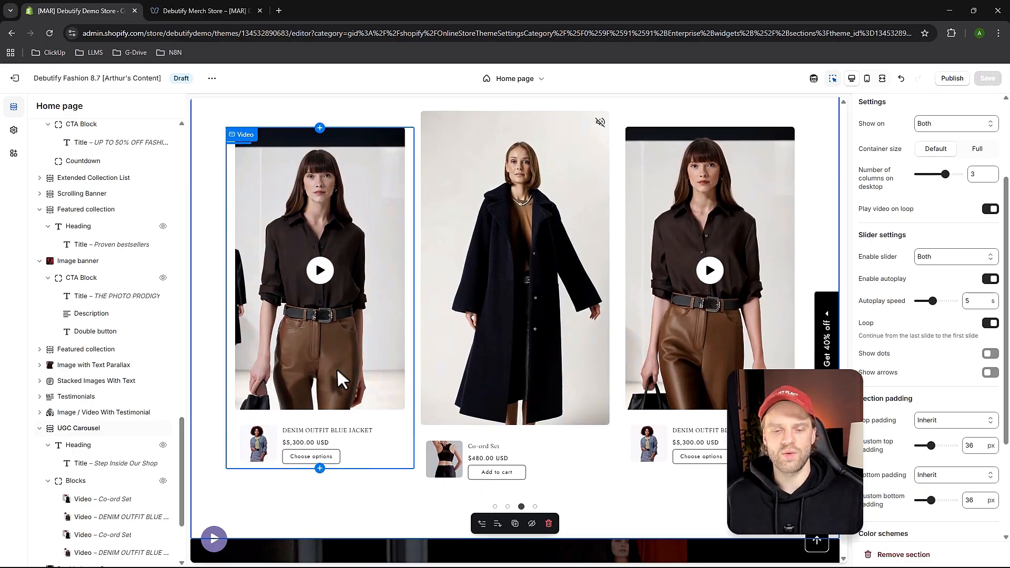
scroll(337, 368, "down", 1)
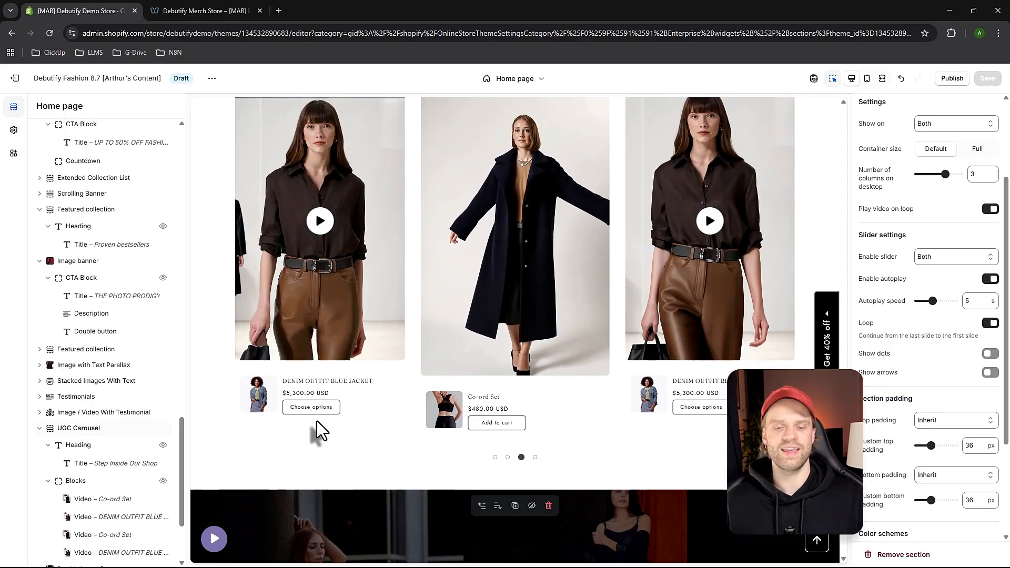
scroll(407, 231, "up", 3)
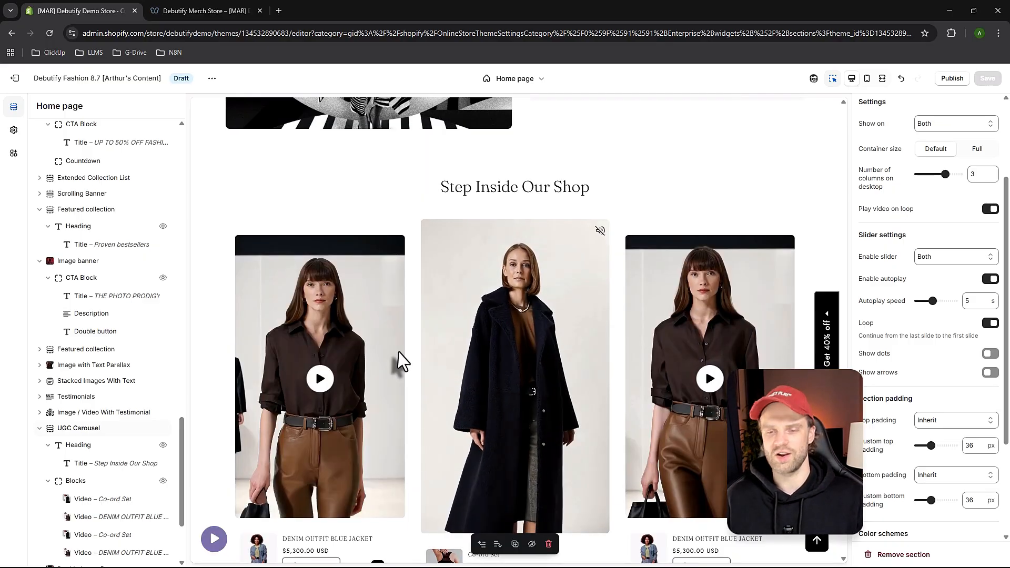
scroll(404, 357, "down", 2)
scroll(405, 363, "up", 1)
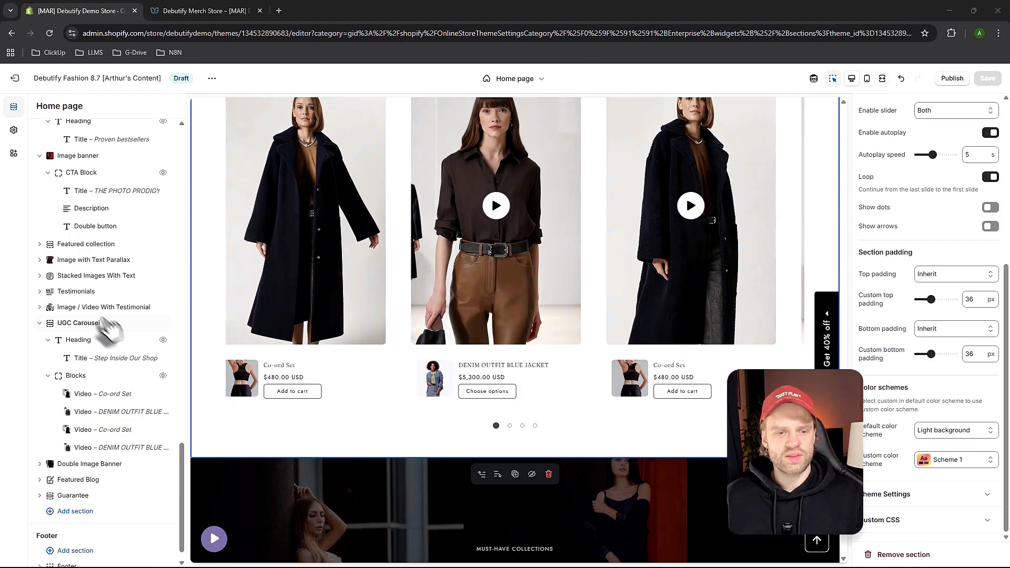
Open the settings of the first Co-ord Set video block in the UGC Carousel.
scroll(942, 421, "up", 2)
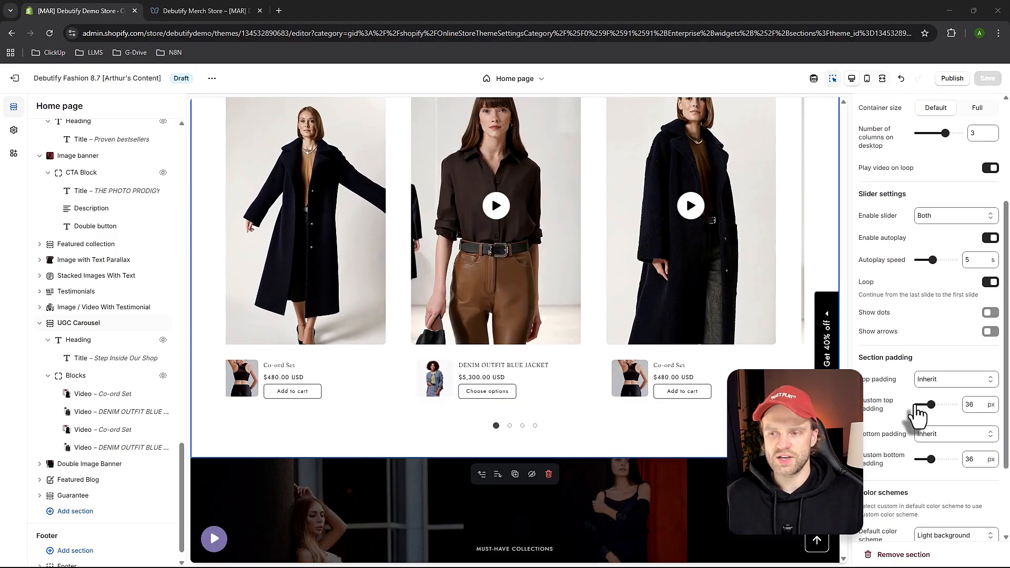
scroll(918, 416, "up", 3)
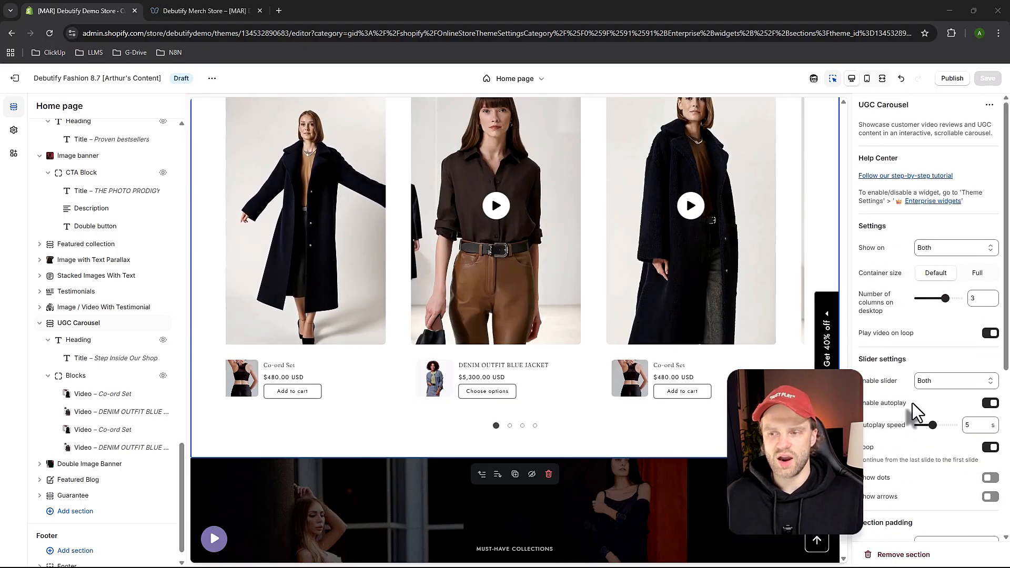
left_click(87, 400)
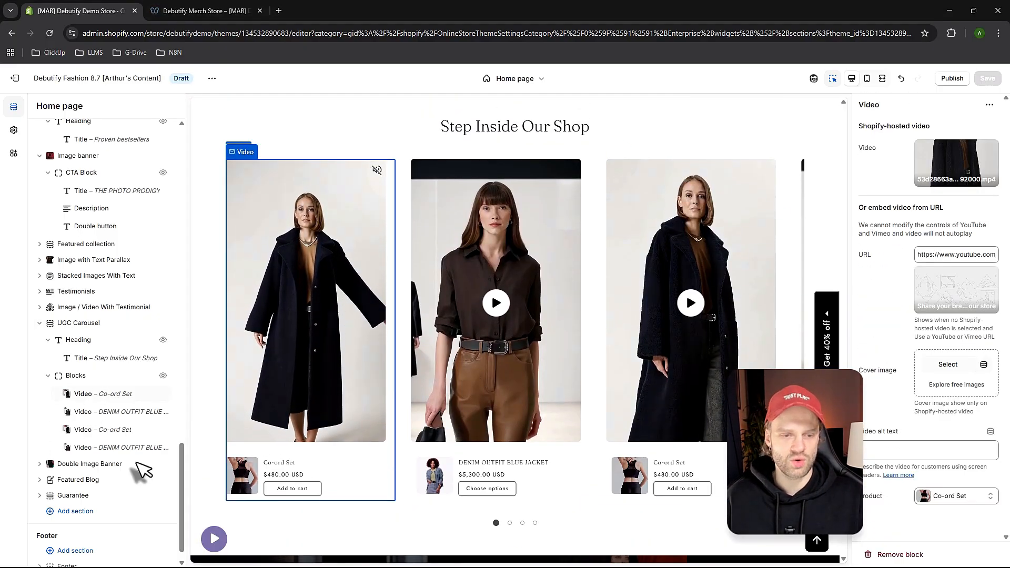
Review the Image with Text Parallax and Featured collection sections' settings, ending back on the UGC Carousel section.
left_click(92, 325)
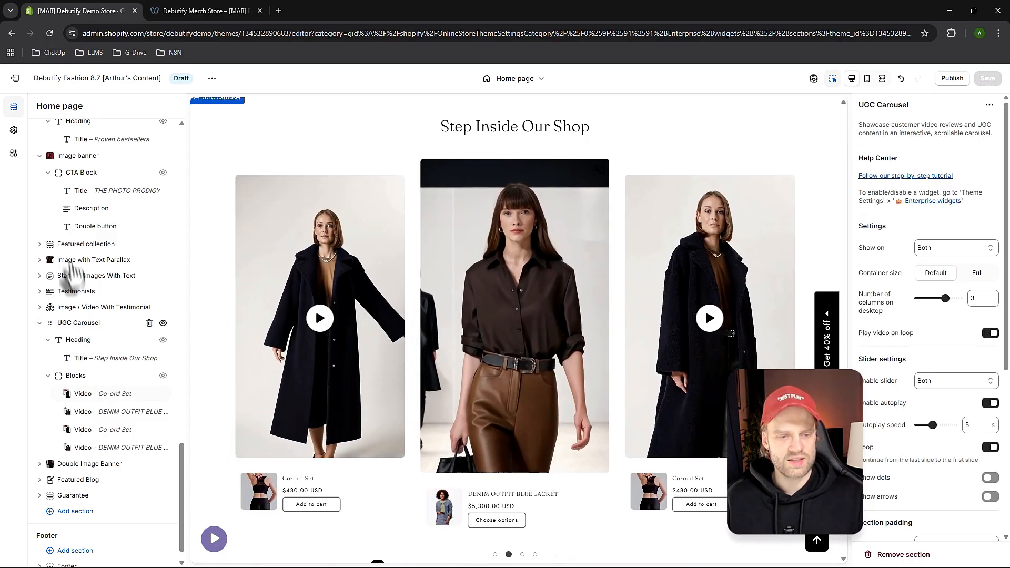
left_click(73, 261)
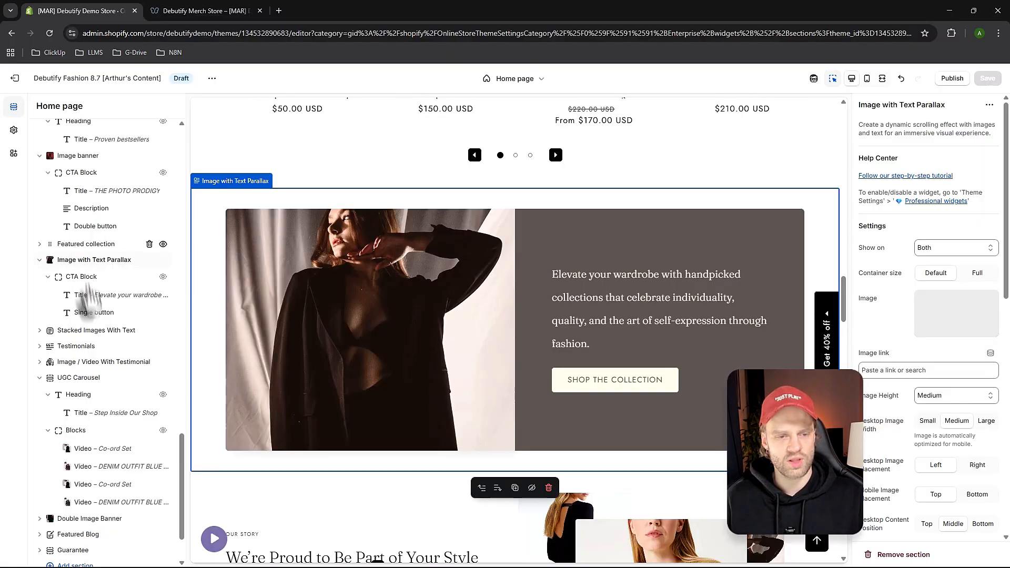
left_click(83, 245)
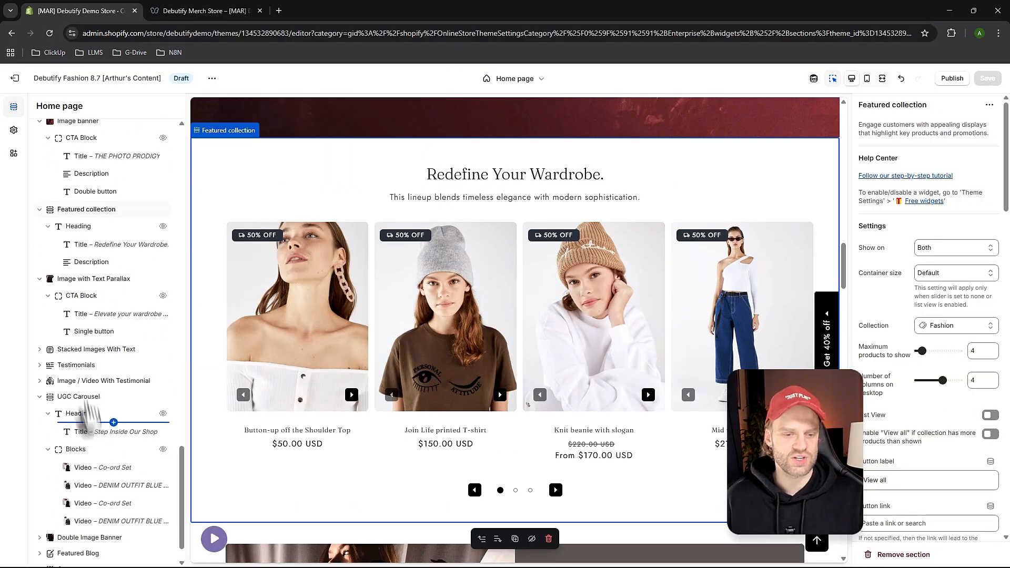
scroll(84, 414, "down", 2)
left_click(87, 327)
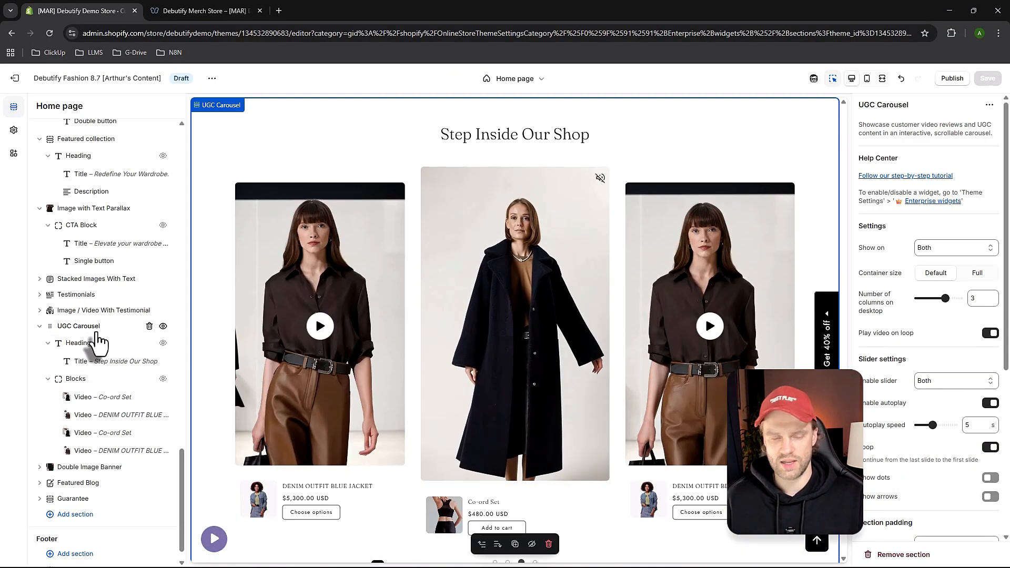
Inspect the settings of the UGC Carousel's video blocks one after another, ending on the last DENIM OUTFIT BLUE JACKET block.
left_click(102, 398)
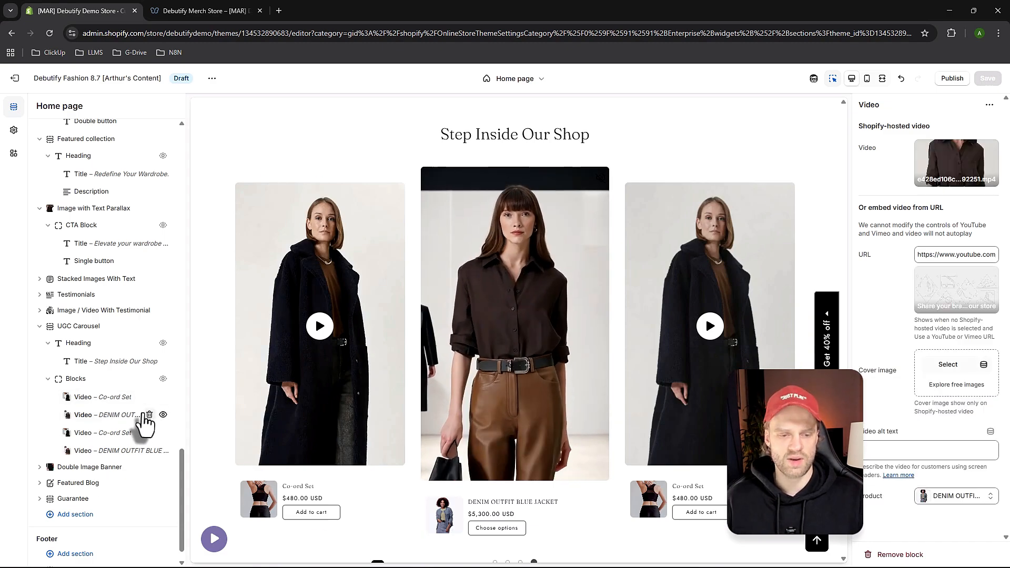
left_click(84, 435)
left_click(86, 454)
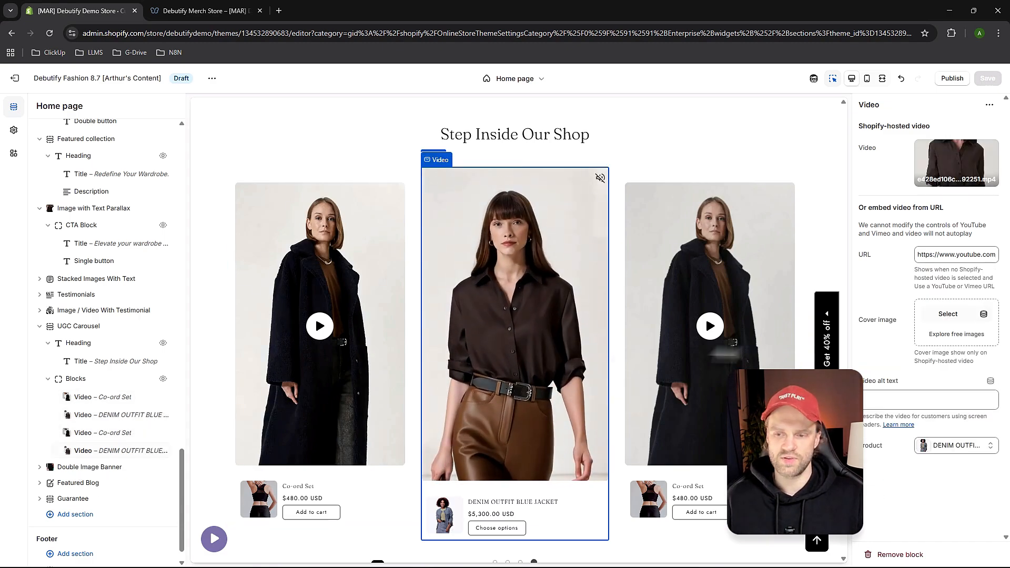
Try reordering the last DENIM OUTFIT BLUE JACKET video block within the UGC Carousel and save the theme.
left_click_drag(100, 452, 117, 409)
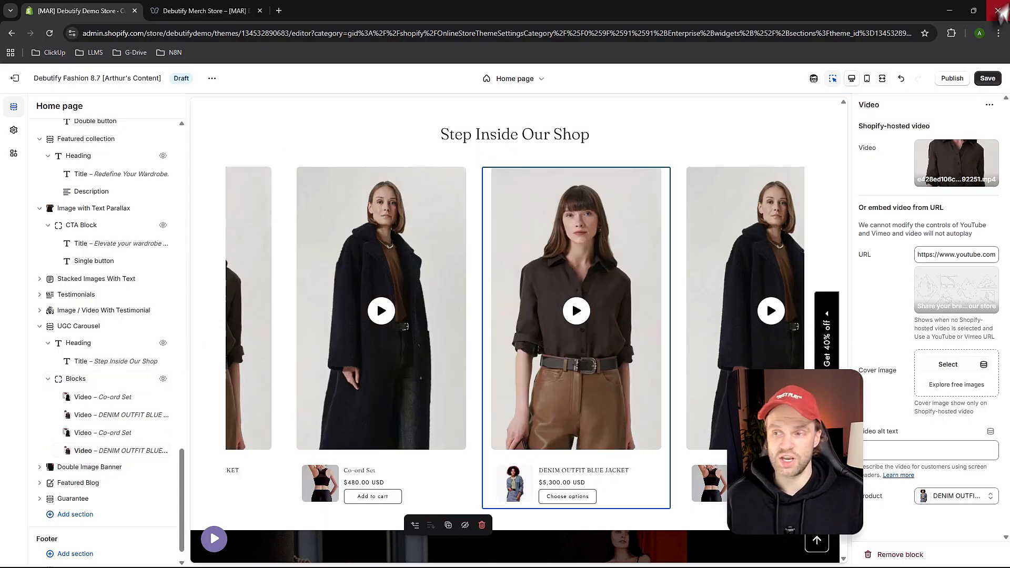
left_click(987, 78)
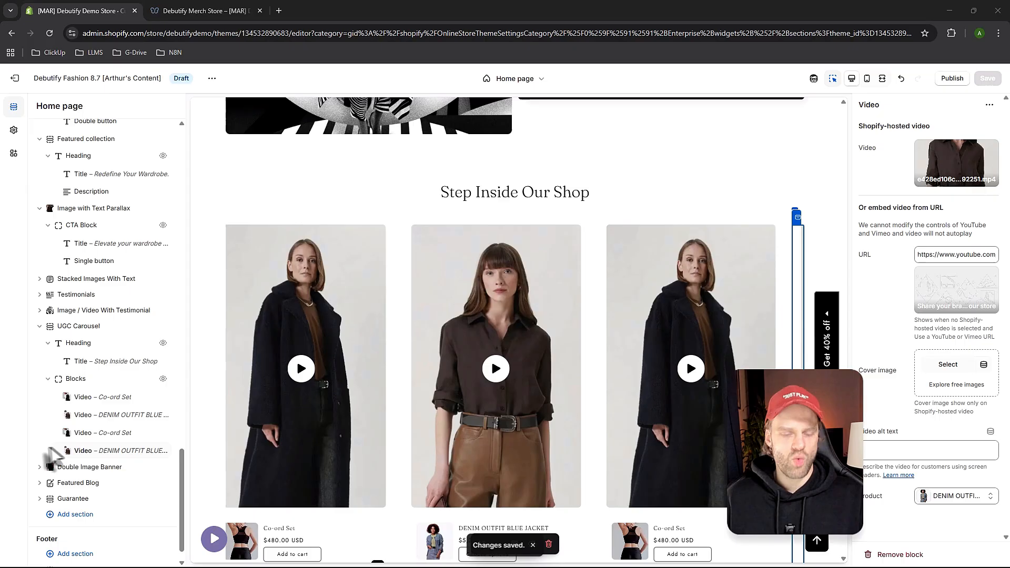
left_click_drag(157, 451, 160, 432)
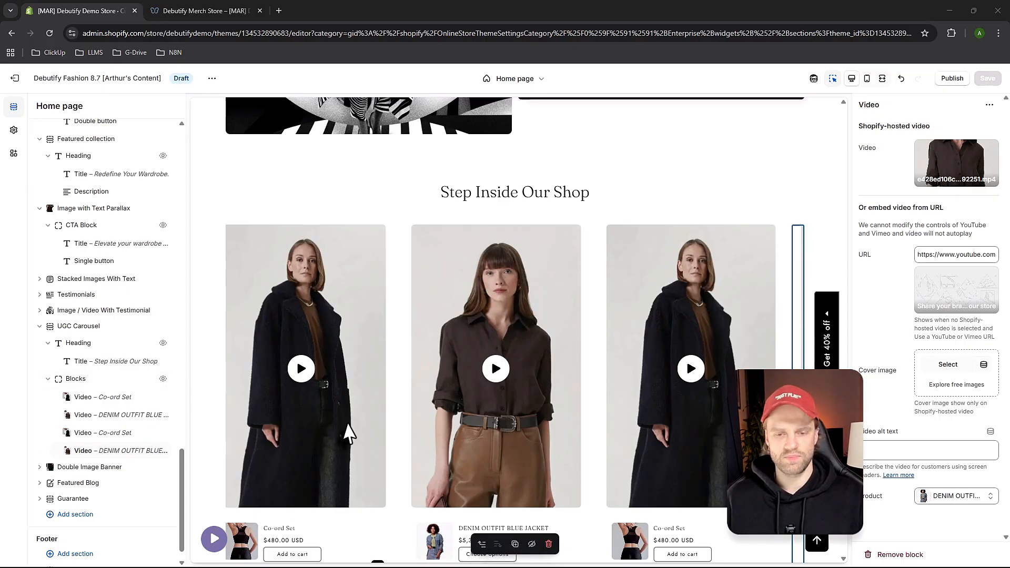
Browse the available sections, add a Before and after section below Guarantee on the home page, and save the theme.
scroll(337, 424, "down", 1)
scroll(84, 366, "down", 1)
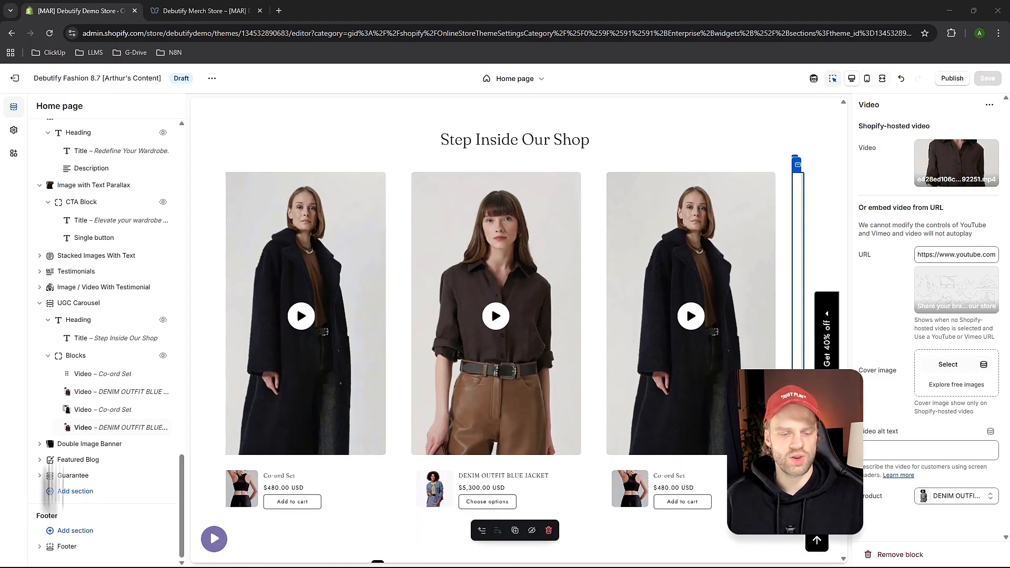
left_click(74, 491)
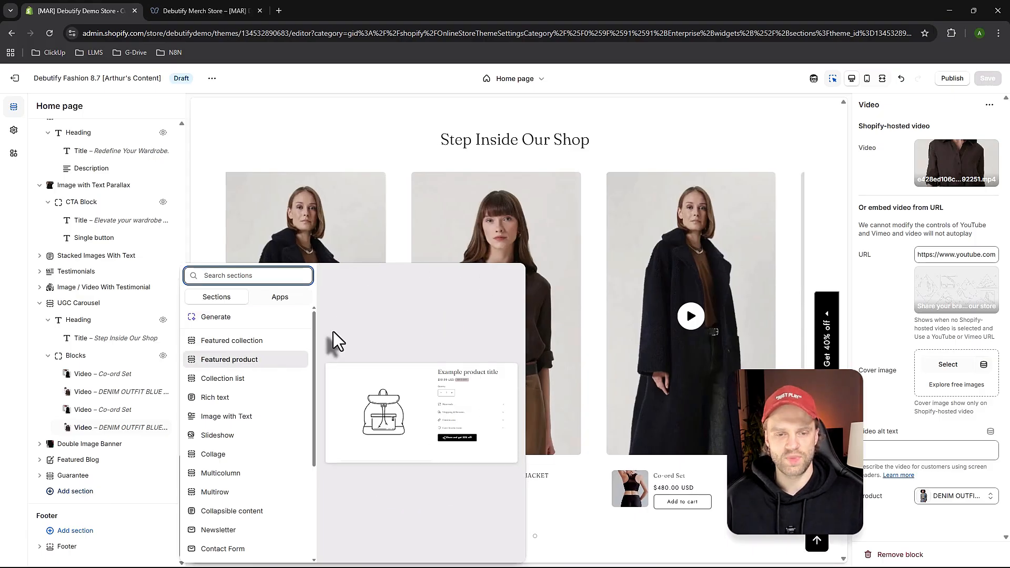
scroll(289, 419, "down", 3)
scroll(310, 461, "up", 2)
scroll(255, 462, "down", 8)
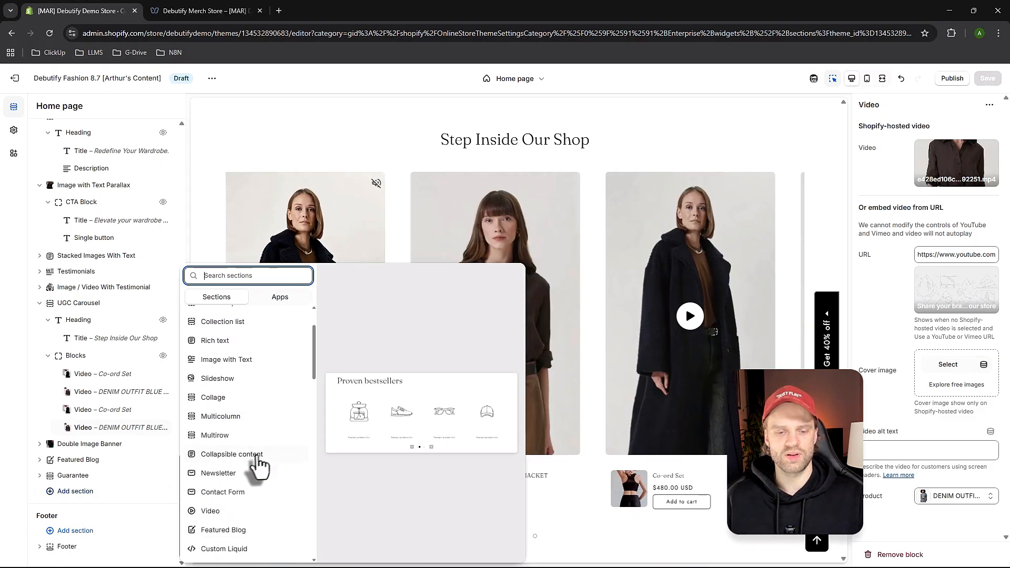
scroll(252, 466, "up", 9)
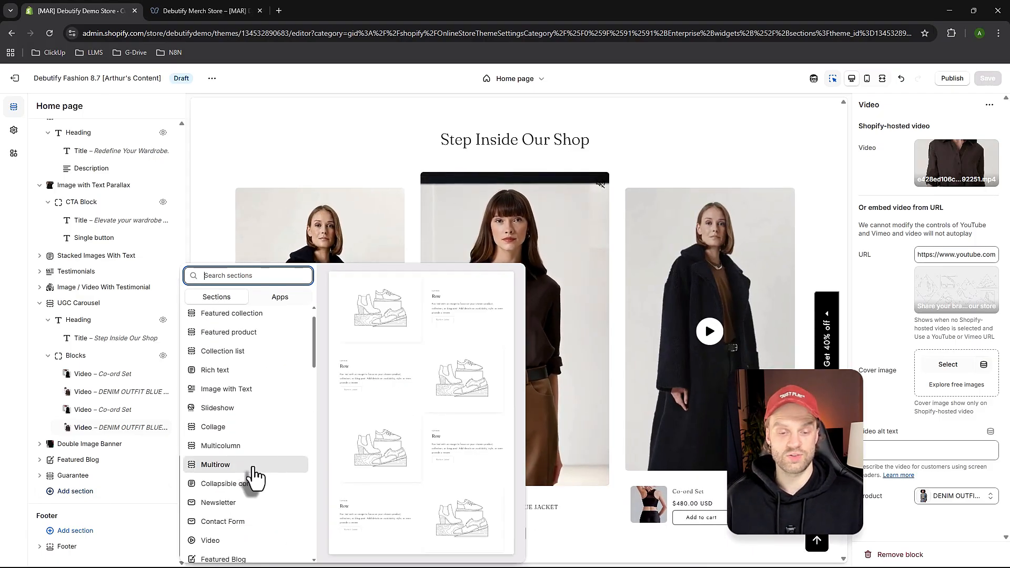
scroll(253, 471, "down", 3)
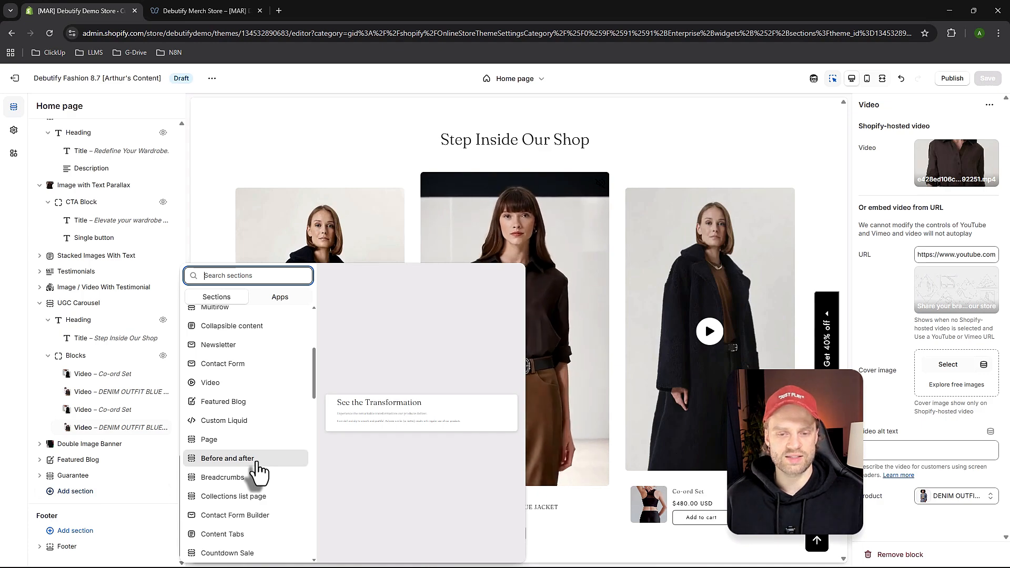
left_click(258, 461)
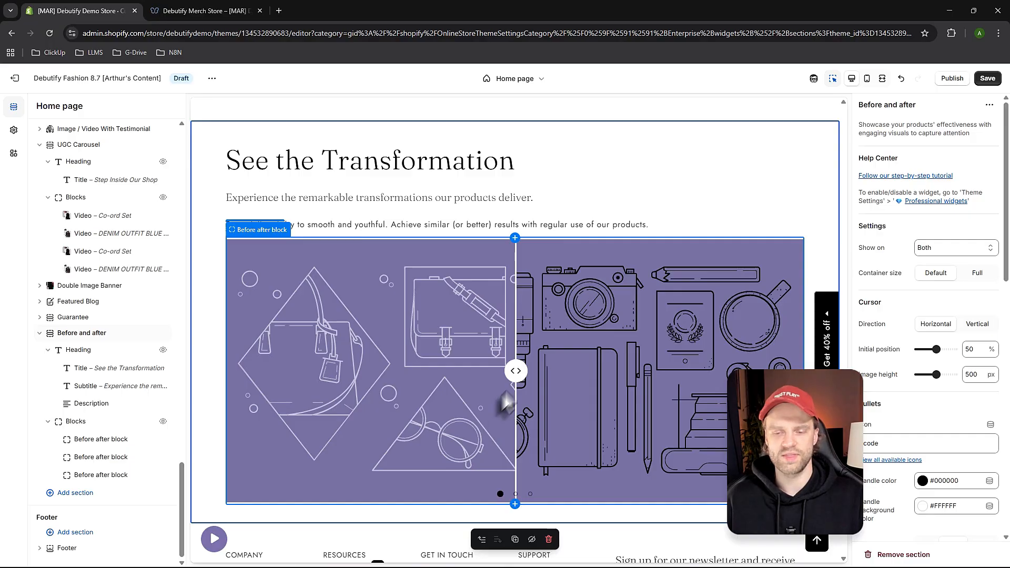
key("ctrl+s")
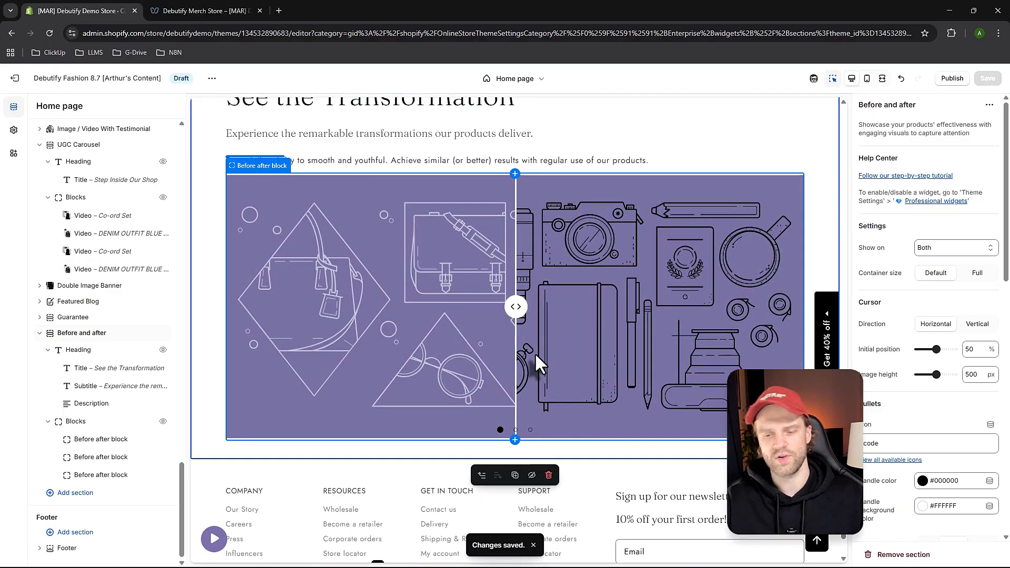
Open the first Before after block and test its comparison handle in the preview in both directions, ending near the middle.
left_click(525, 308)
left_click_drag(525, 309, 923, 369)
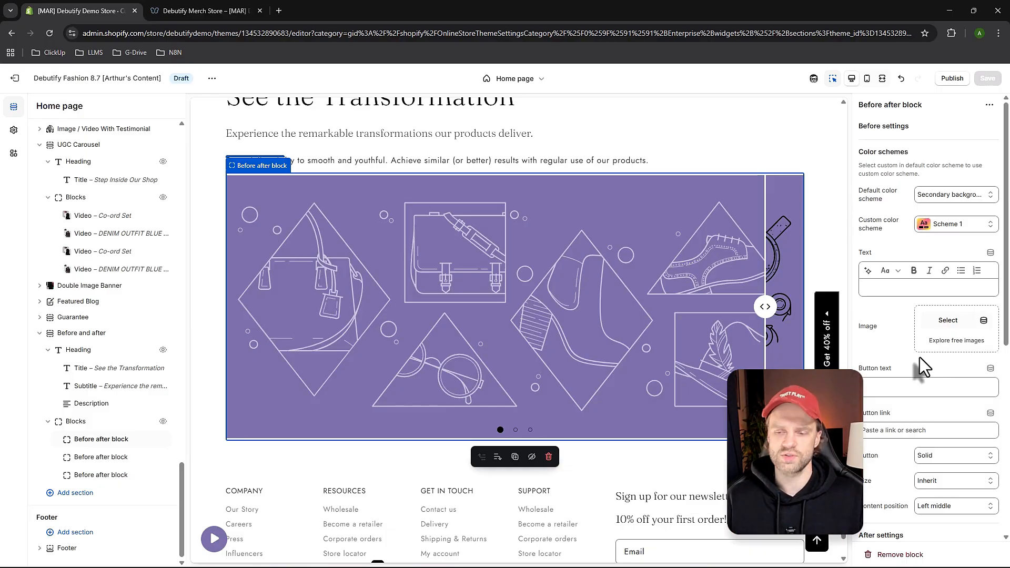
left_click_drag(766, 310, 322, 328)
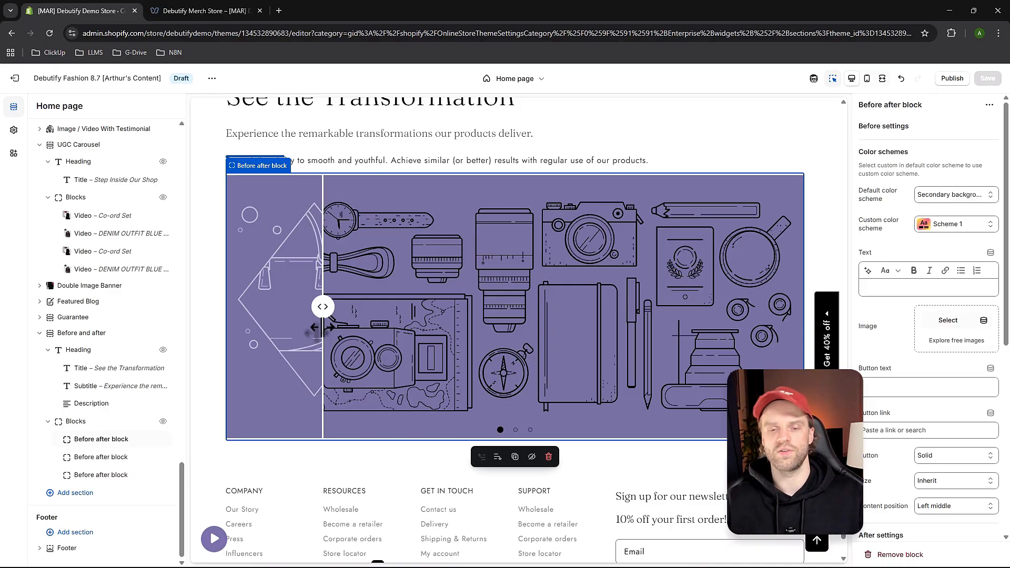
left_click_drag(323, 306, 520, 307)
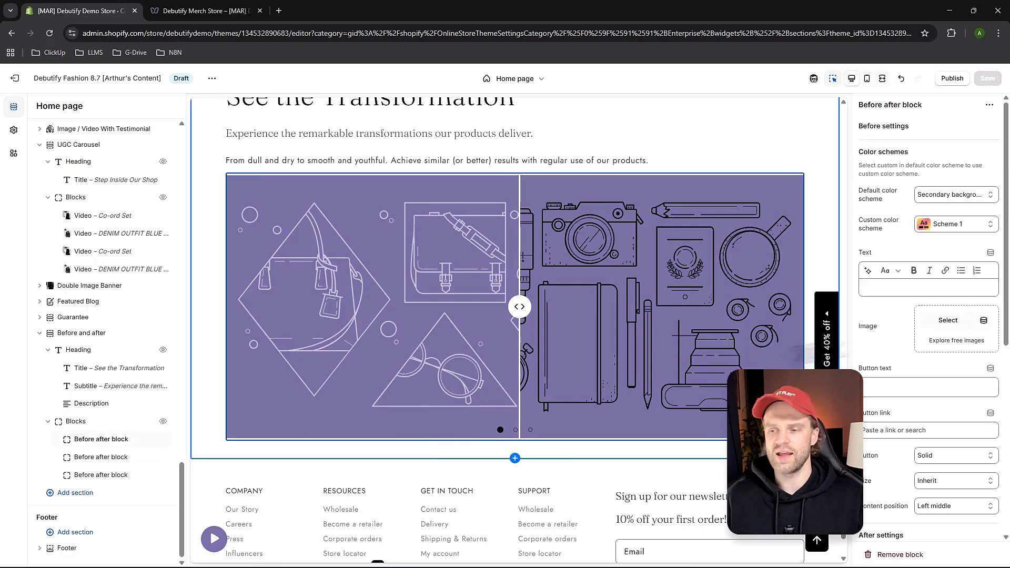
Review the first Before after block's Before settings and set the before image to therapy_1.png.
scroll(889, 324, "down", 1)
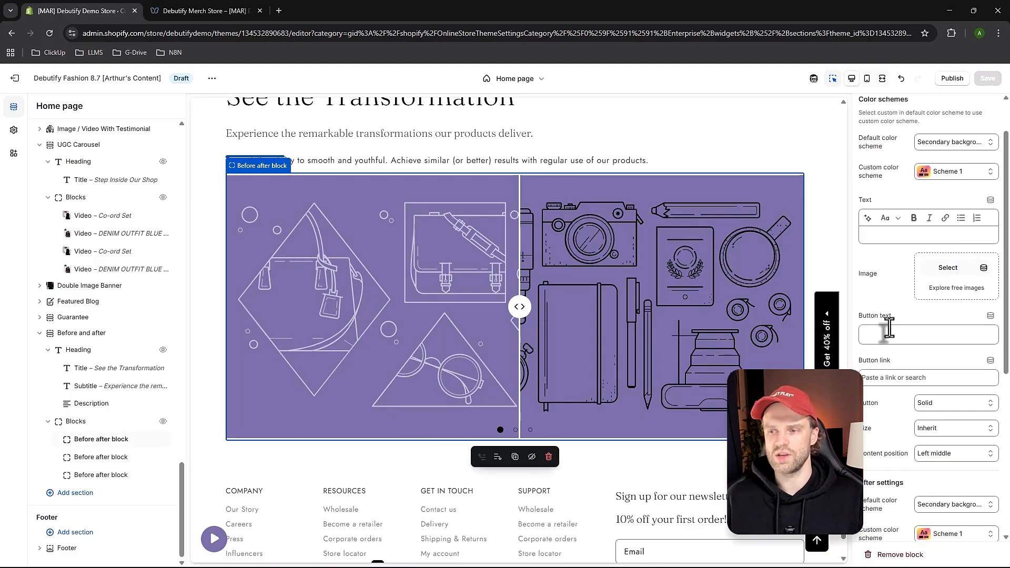
scroll(891, 327, "up", 1)
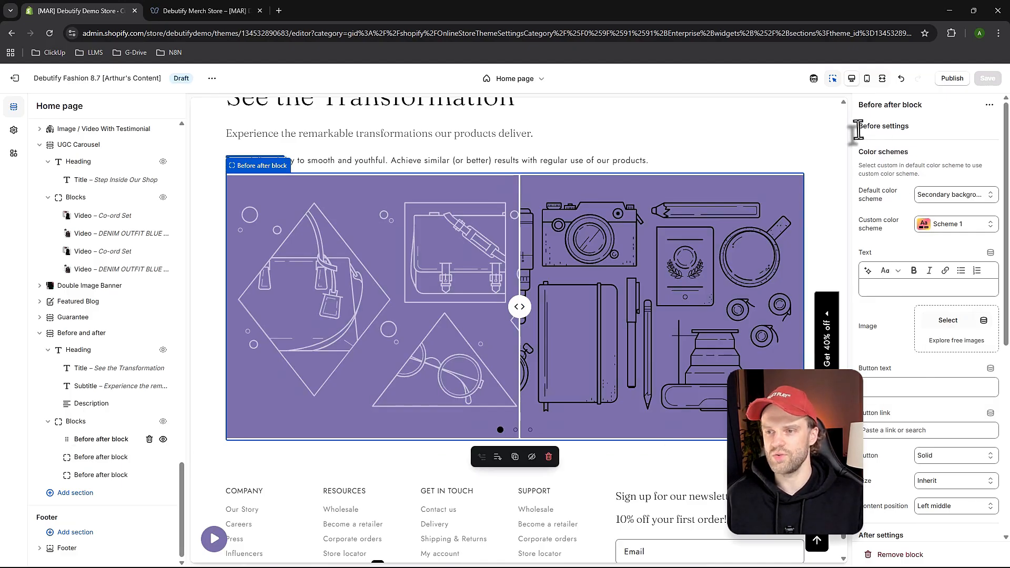
left_click_drag(858, 130, 914, 135)
left_click(918, 143)
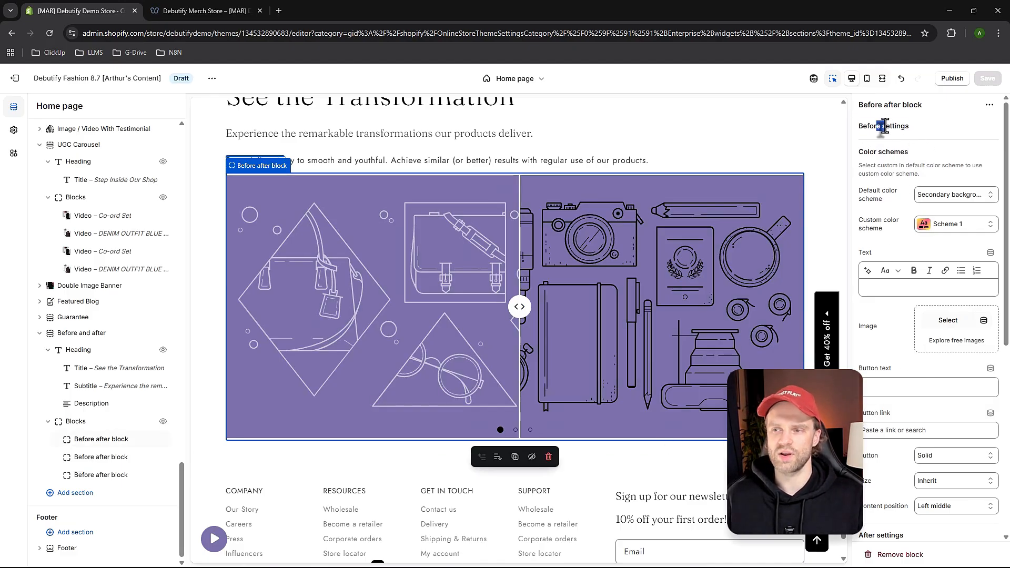
left_click(866, 129)
left_click(916, 150)
scroll(942, 263, "down", 1)
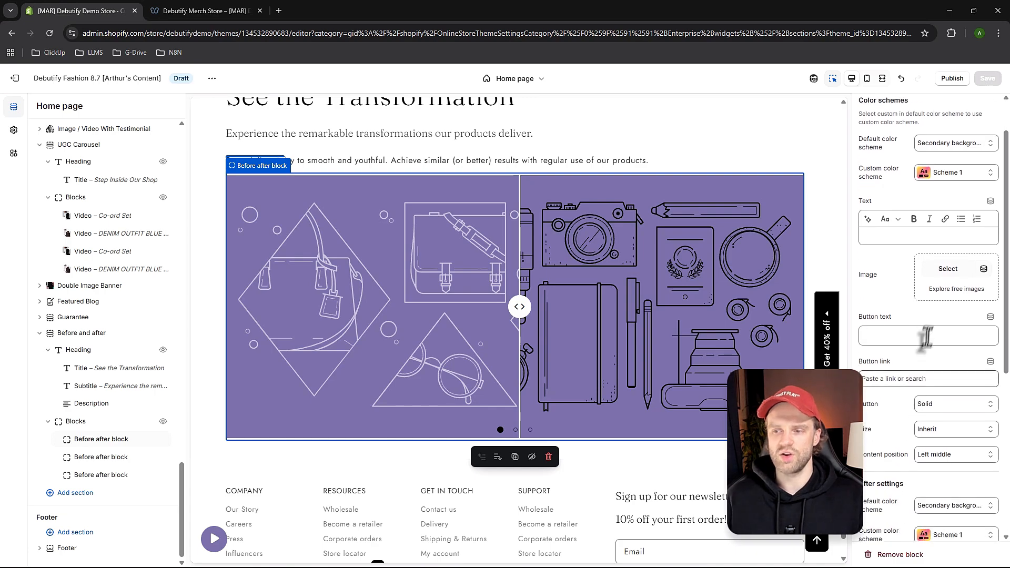
left_click(949, 268)
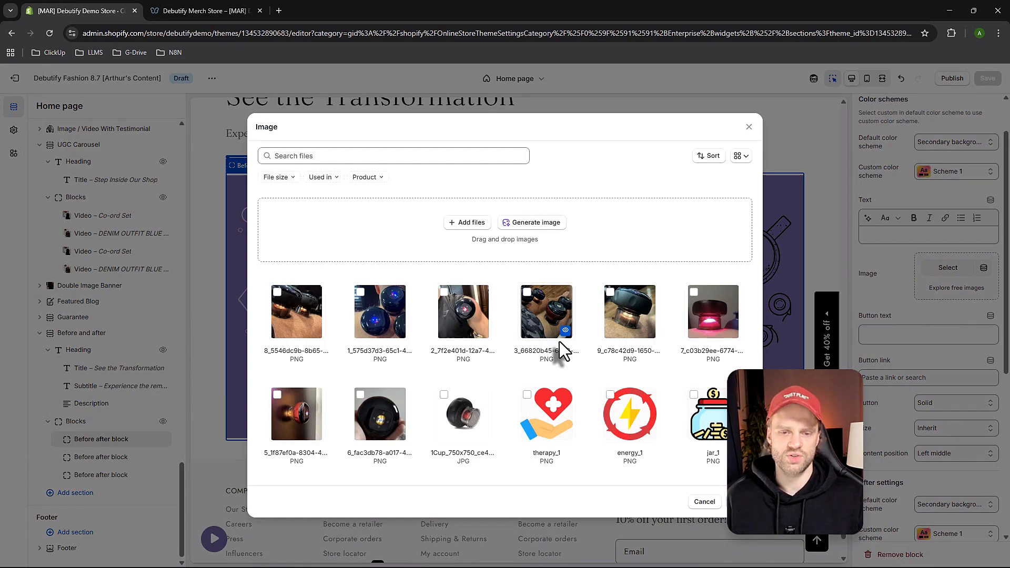
scroll(592, 347, "down", 3)
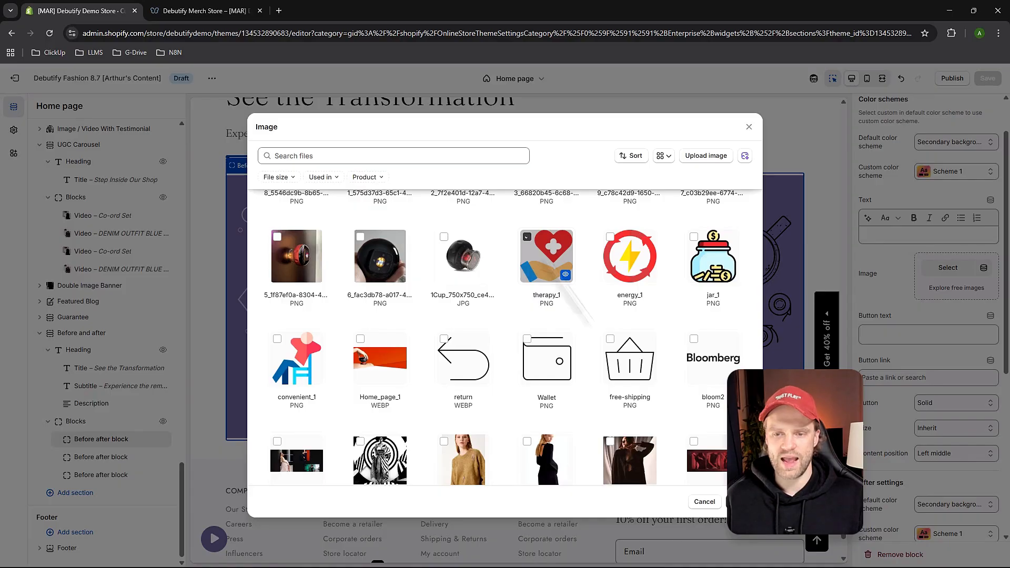
left_click(550, 263)
left_click(750, 535)
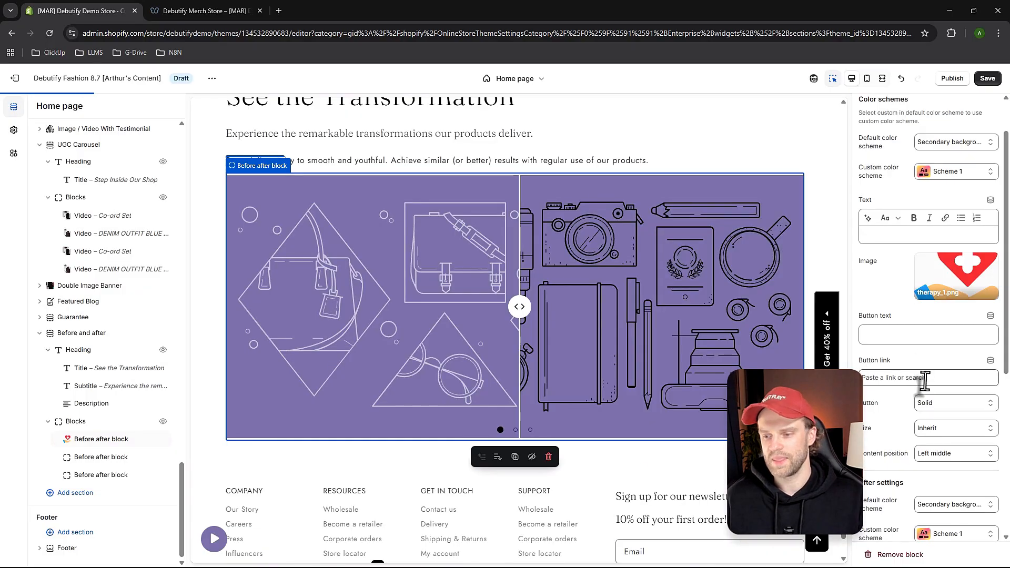
Set the after image of the first Before after block to energy_1.png.
scroll(922, 384, "down", 4)
scroll(921, 386, "down", 1)
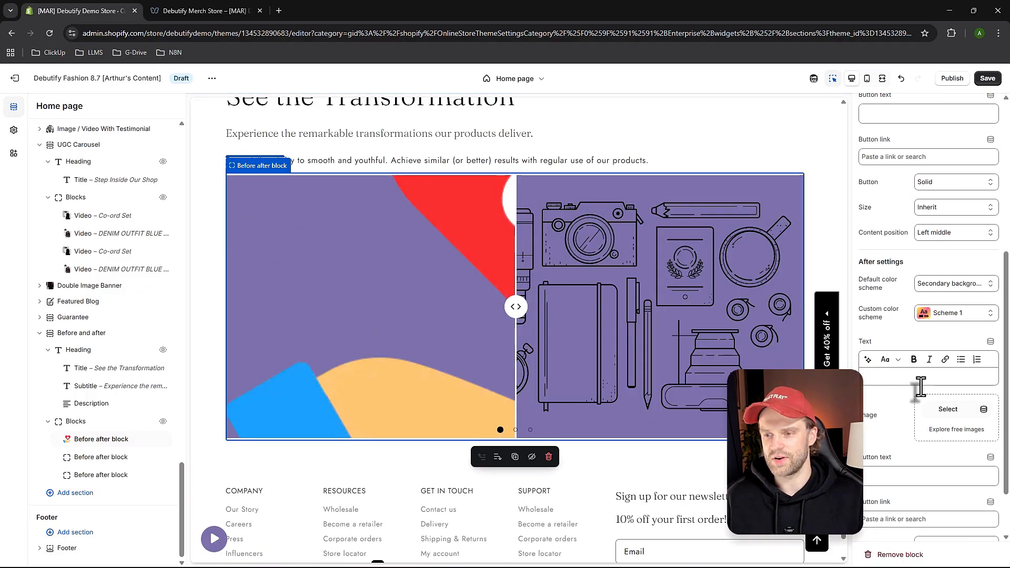
left_click(945, 368)
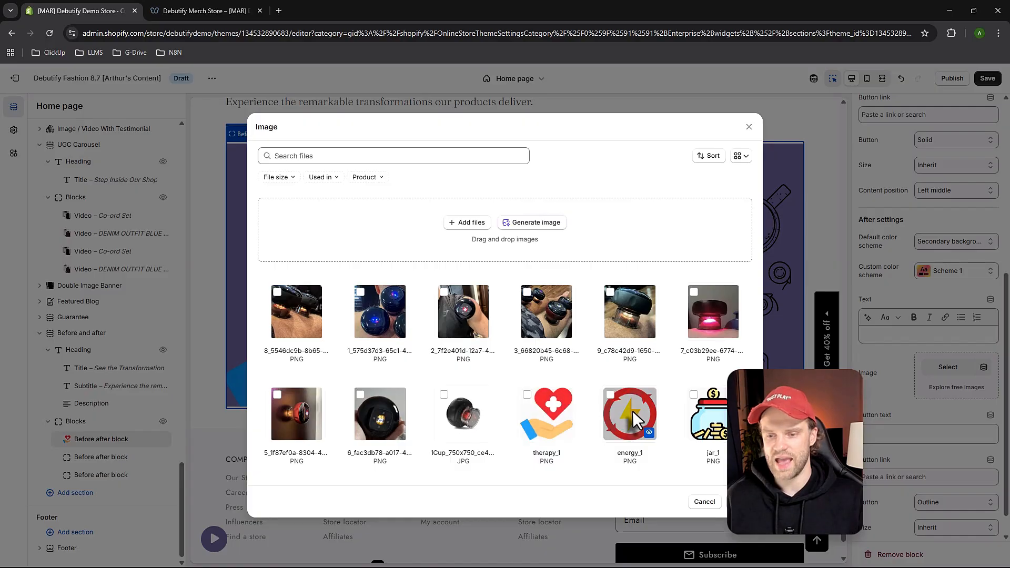
left_click(742, 501)
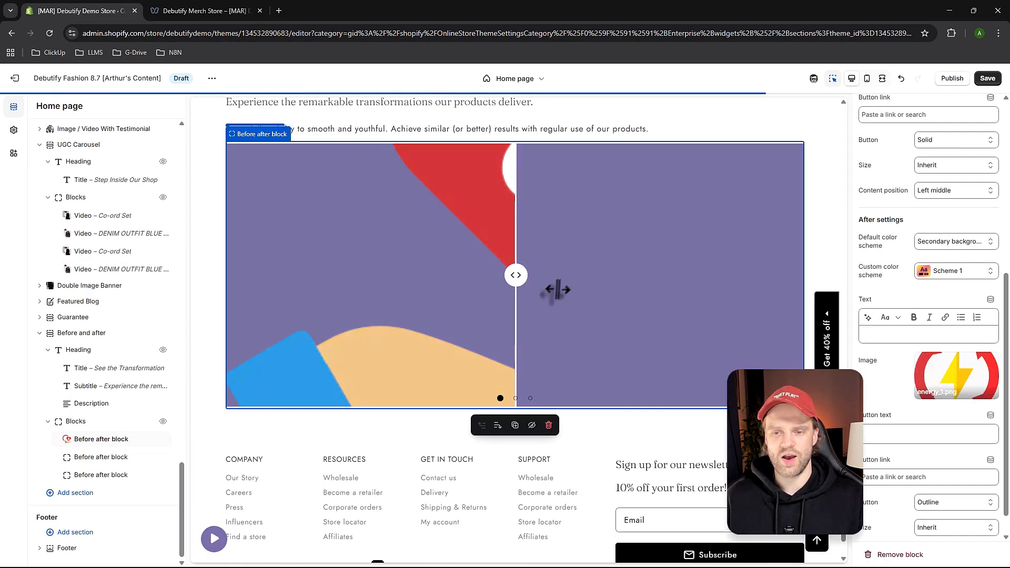
Compare the before and after images with the comparison handle, and look back up the homepage preview to the UGC Carousel.
left_click_drag(518, 277, 289, 306)
mouse_move(406, 273)
left_mouse_down()
mouse_move(652, 275)
mouse_move(327, 276)
mouse_move(561, 284)
mouse_move(478, 293)
mouse_move(550, 304)
mouse_move(536, 307)
mouse_move(446, 305)
mouse_move(564, 306)
mouse_move(383, 307)
mouse_move(507, 307)
mouse_move(461, 314)
mouse_move(402, 305)
mouse_move(411, 285)
left_mouse_up()
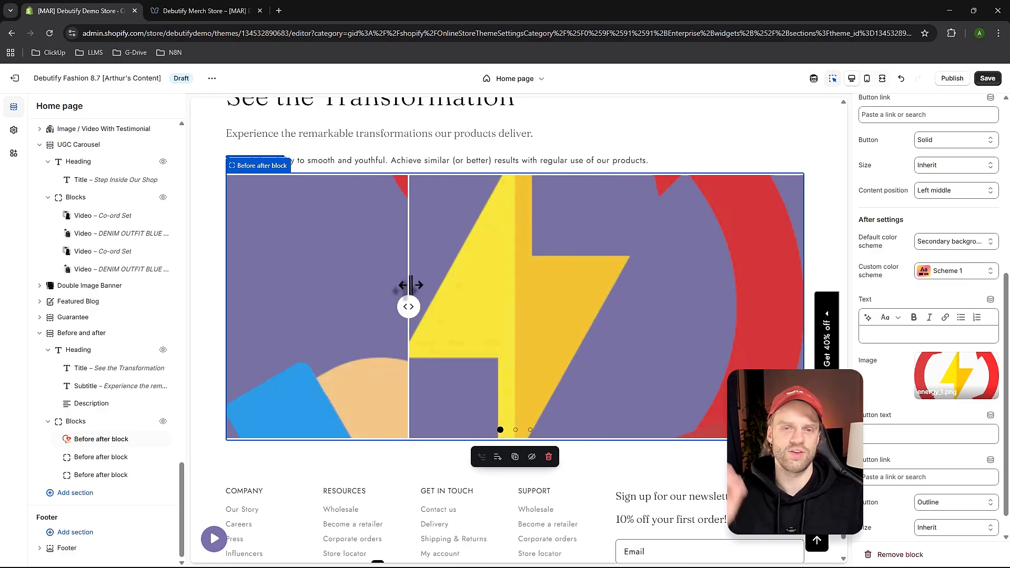
scroll(411, 285, "down", 1)
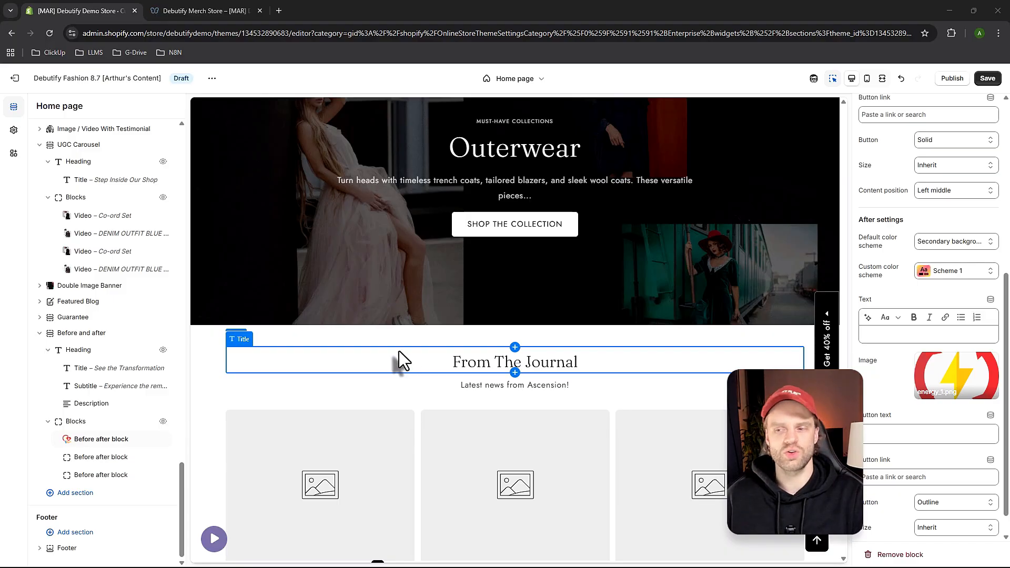
scroll(400, 355, "up", 15)
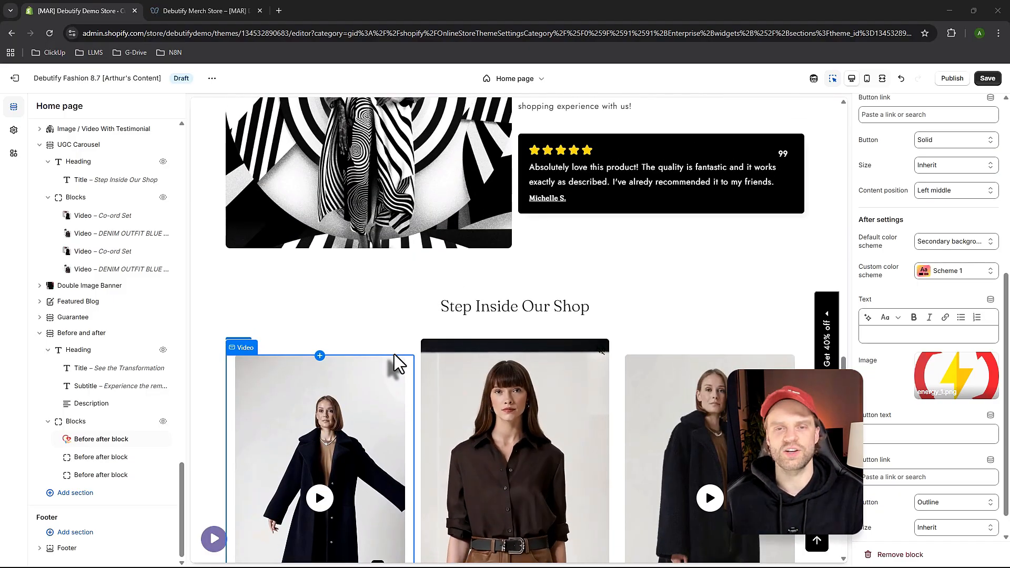